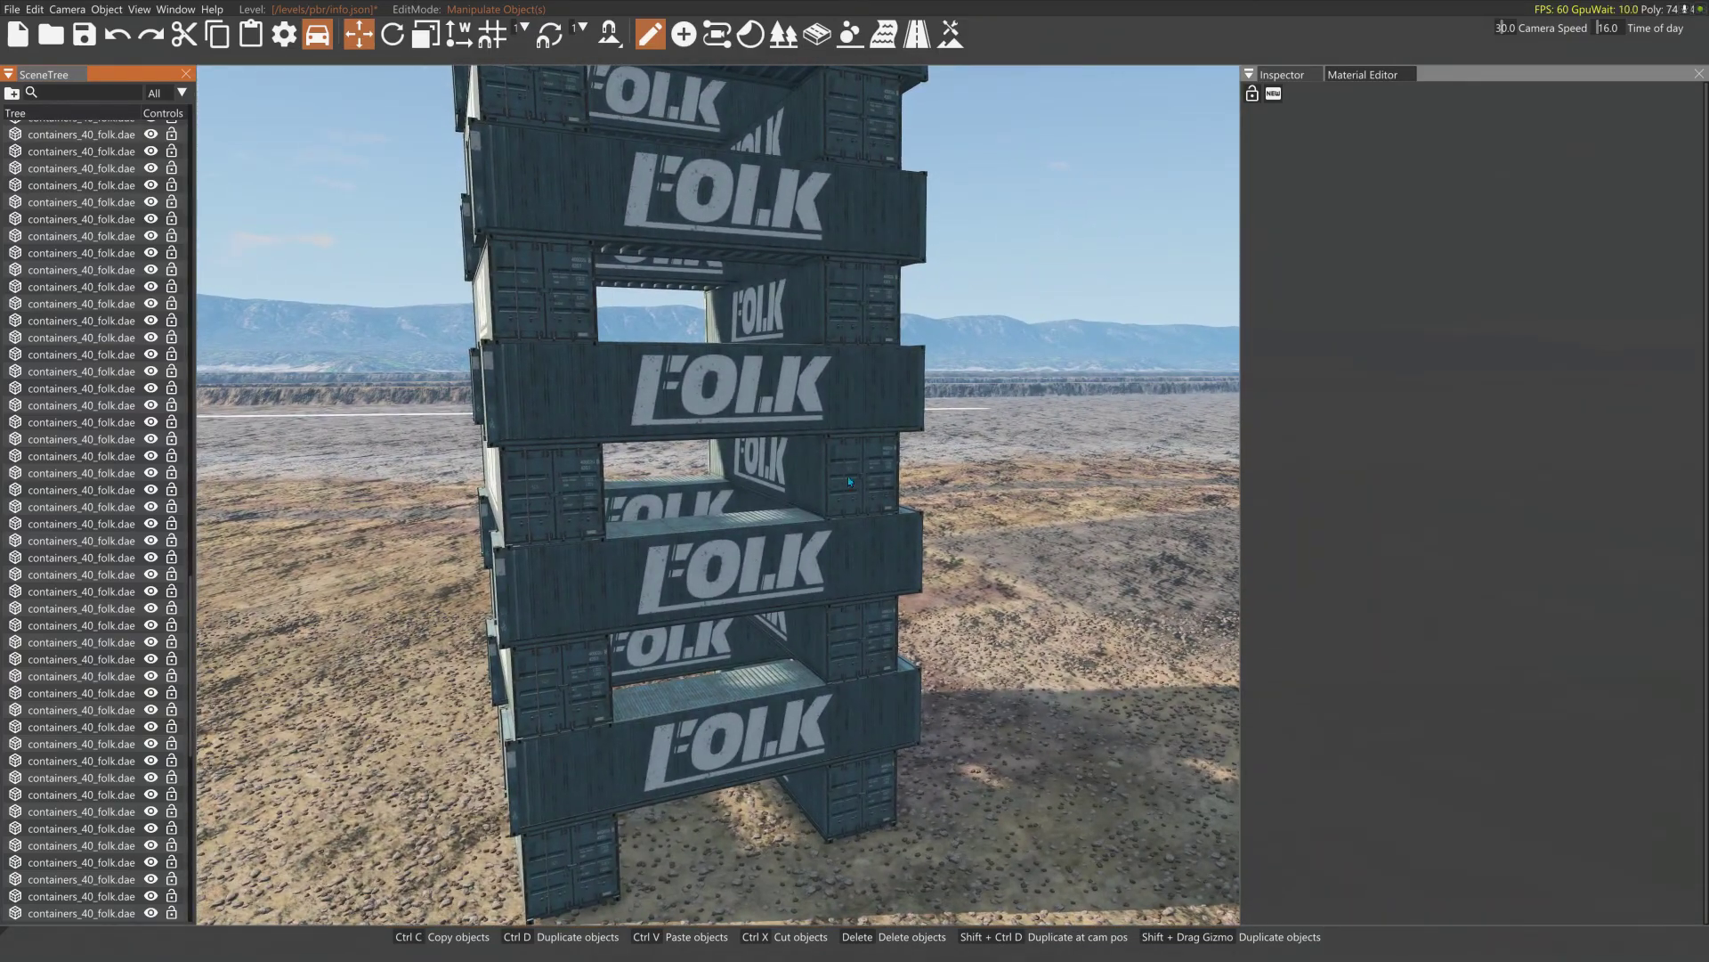
- Orbit the view up the FOLK container tower, then check and dismiss the editor Window menu
mouse_move(823, 463)
right_down()
mouse_move(819, 222)
mouse_move(824, 356)
mouse_move(876, 489)
right_up()
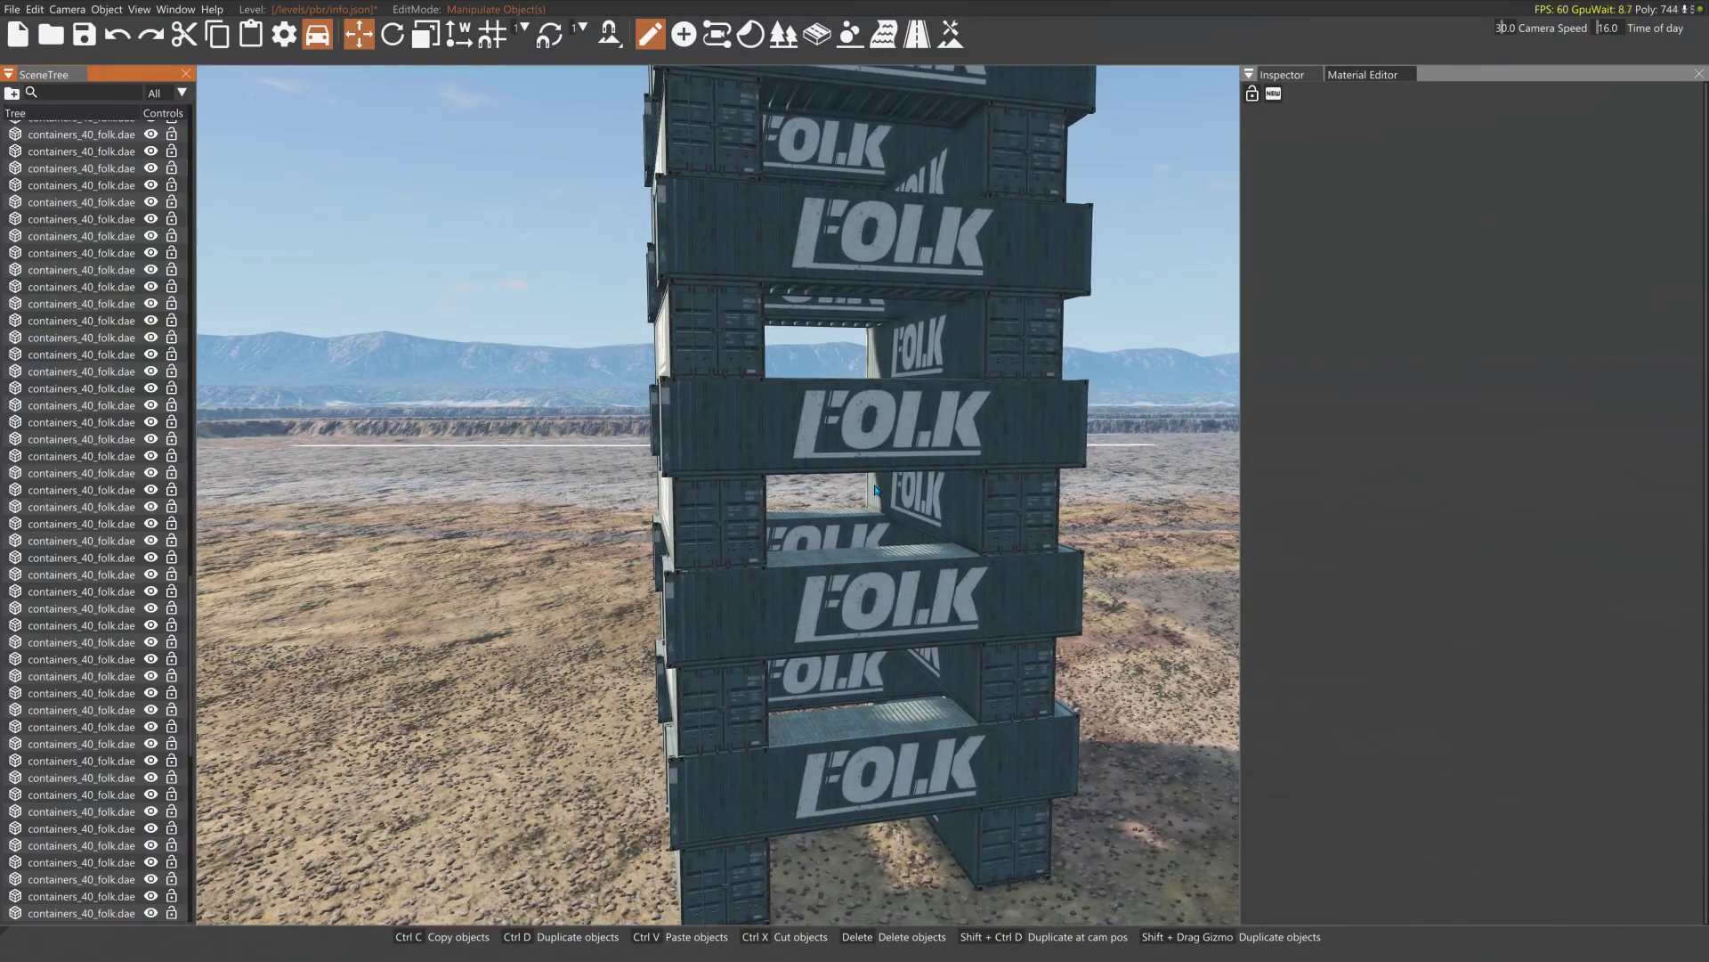
click(171, 11)
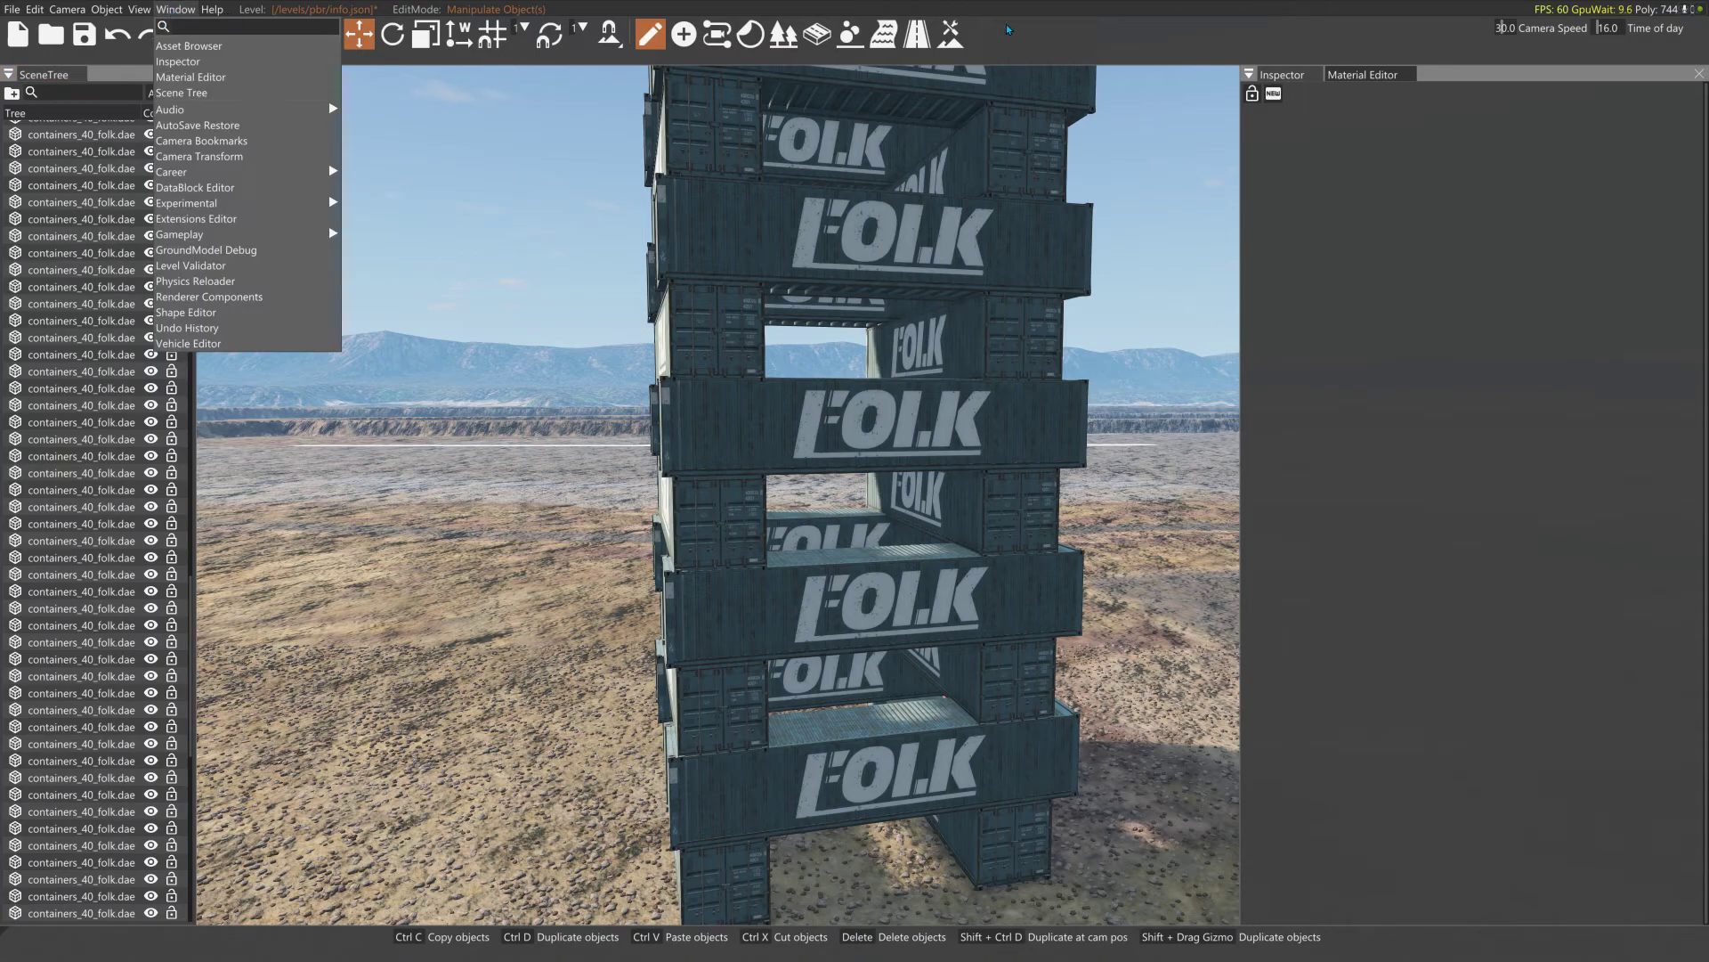
key(Escape)
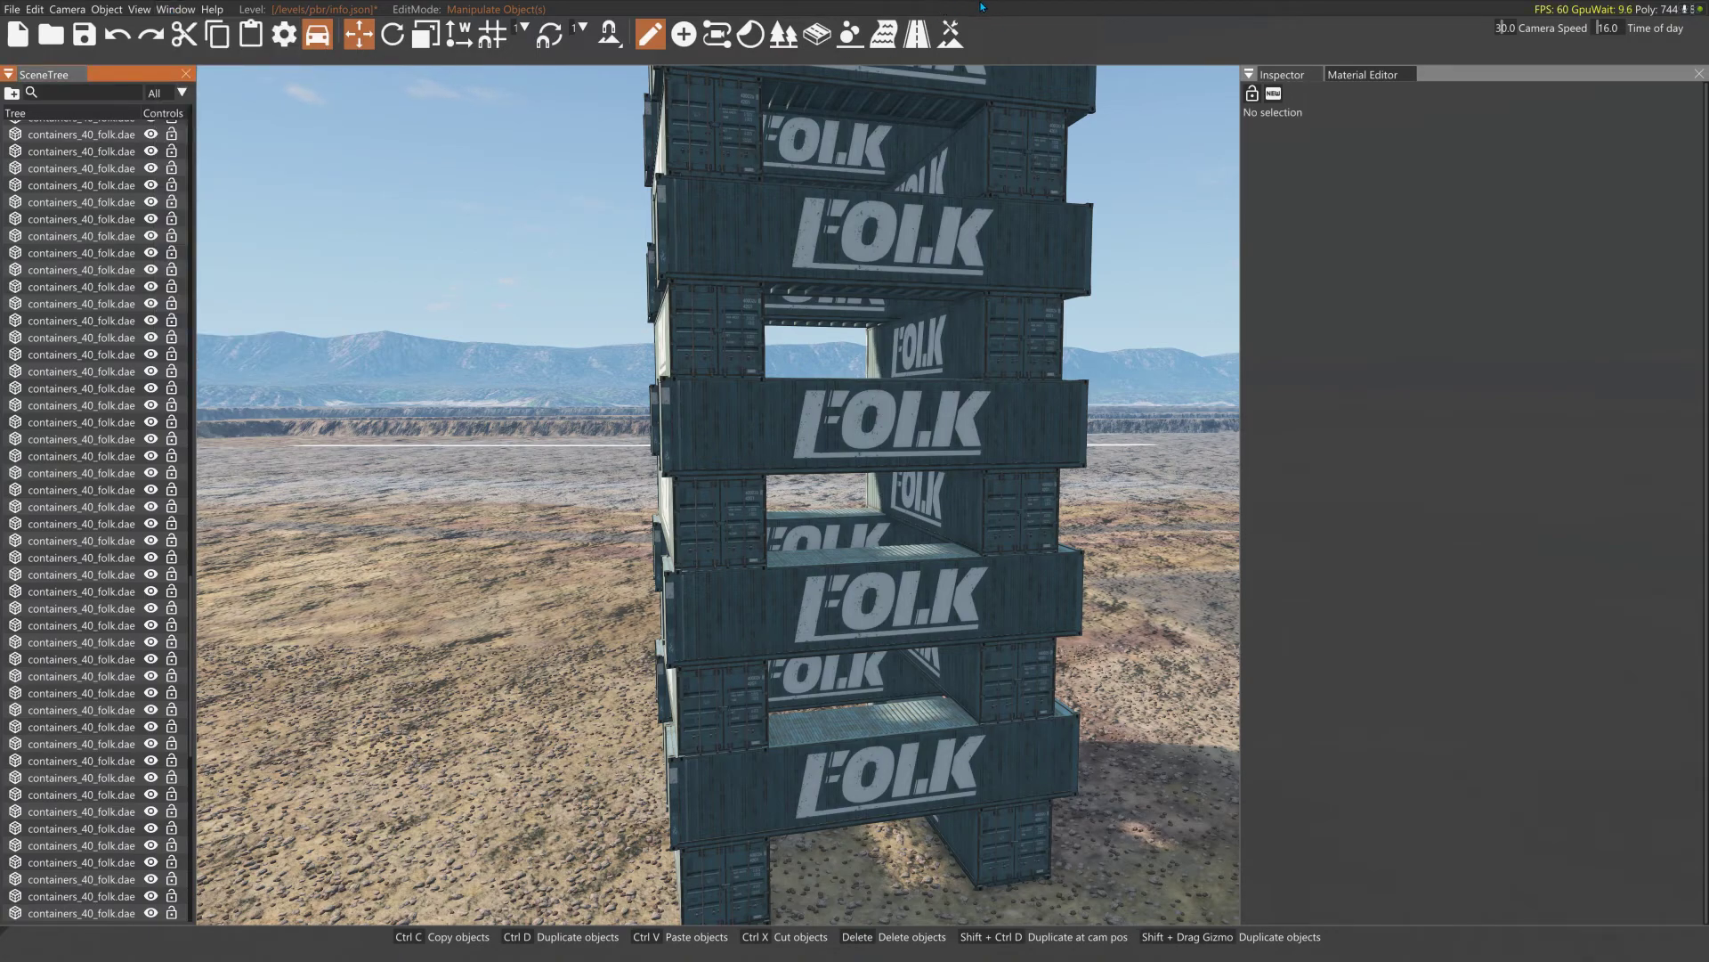
- Exit the World Editor and fly the free camera up to the container tower
key(F11)
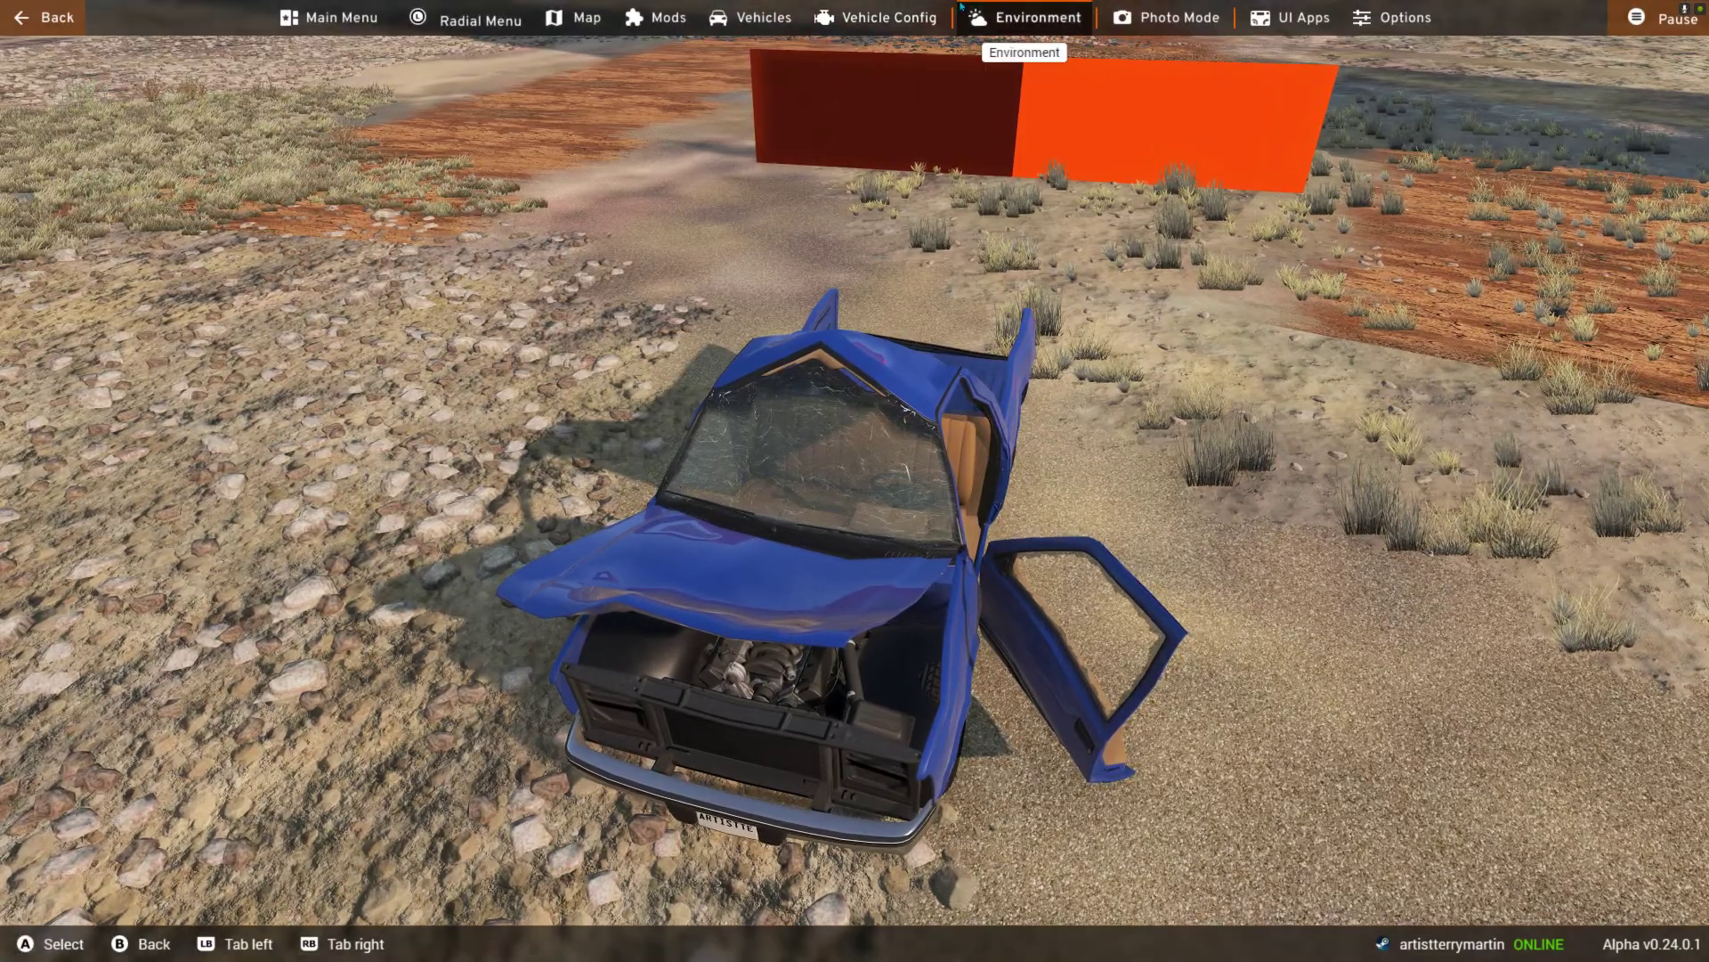
key(shift+c)
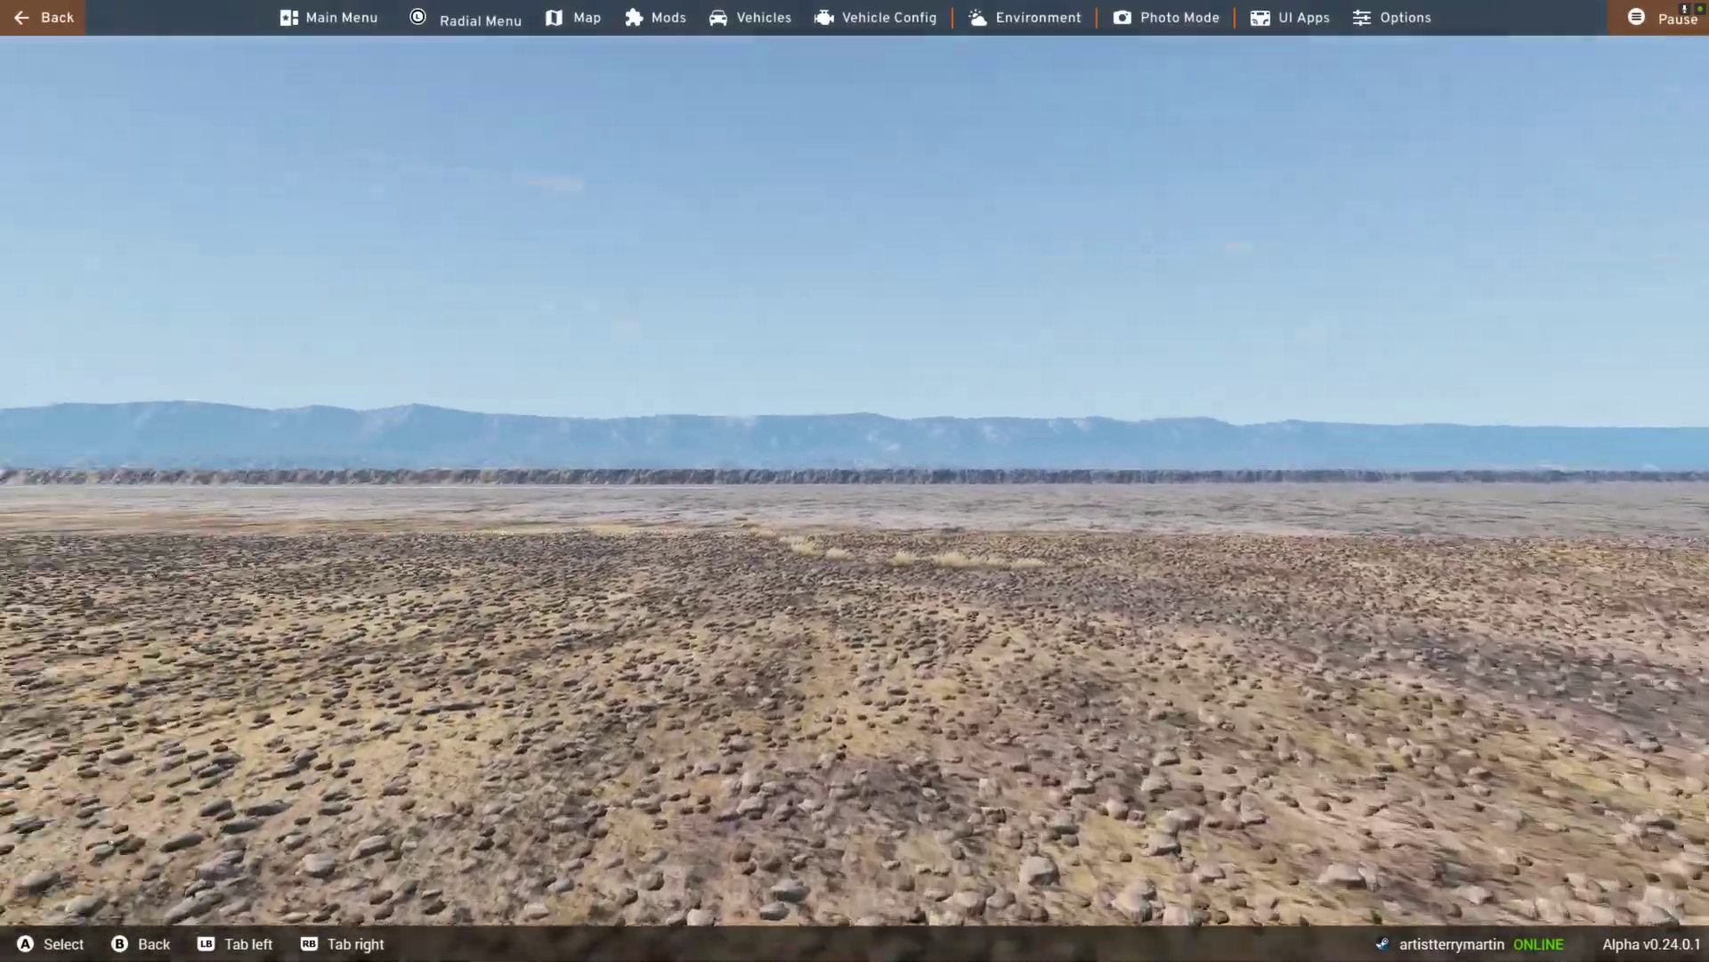
key(w)
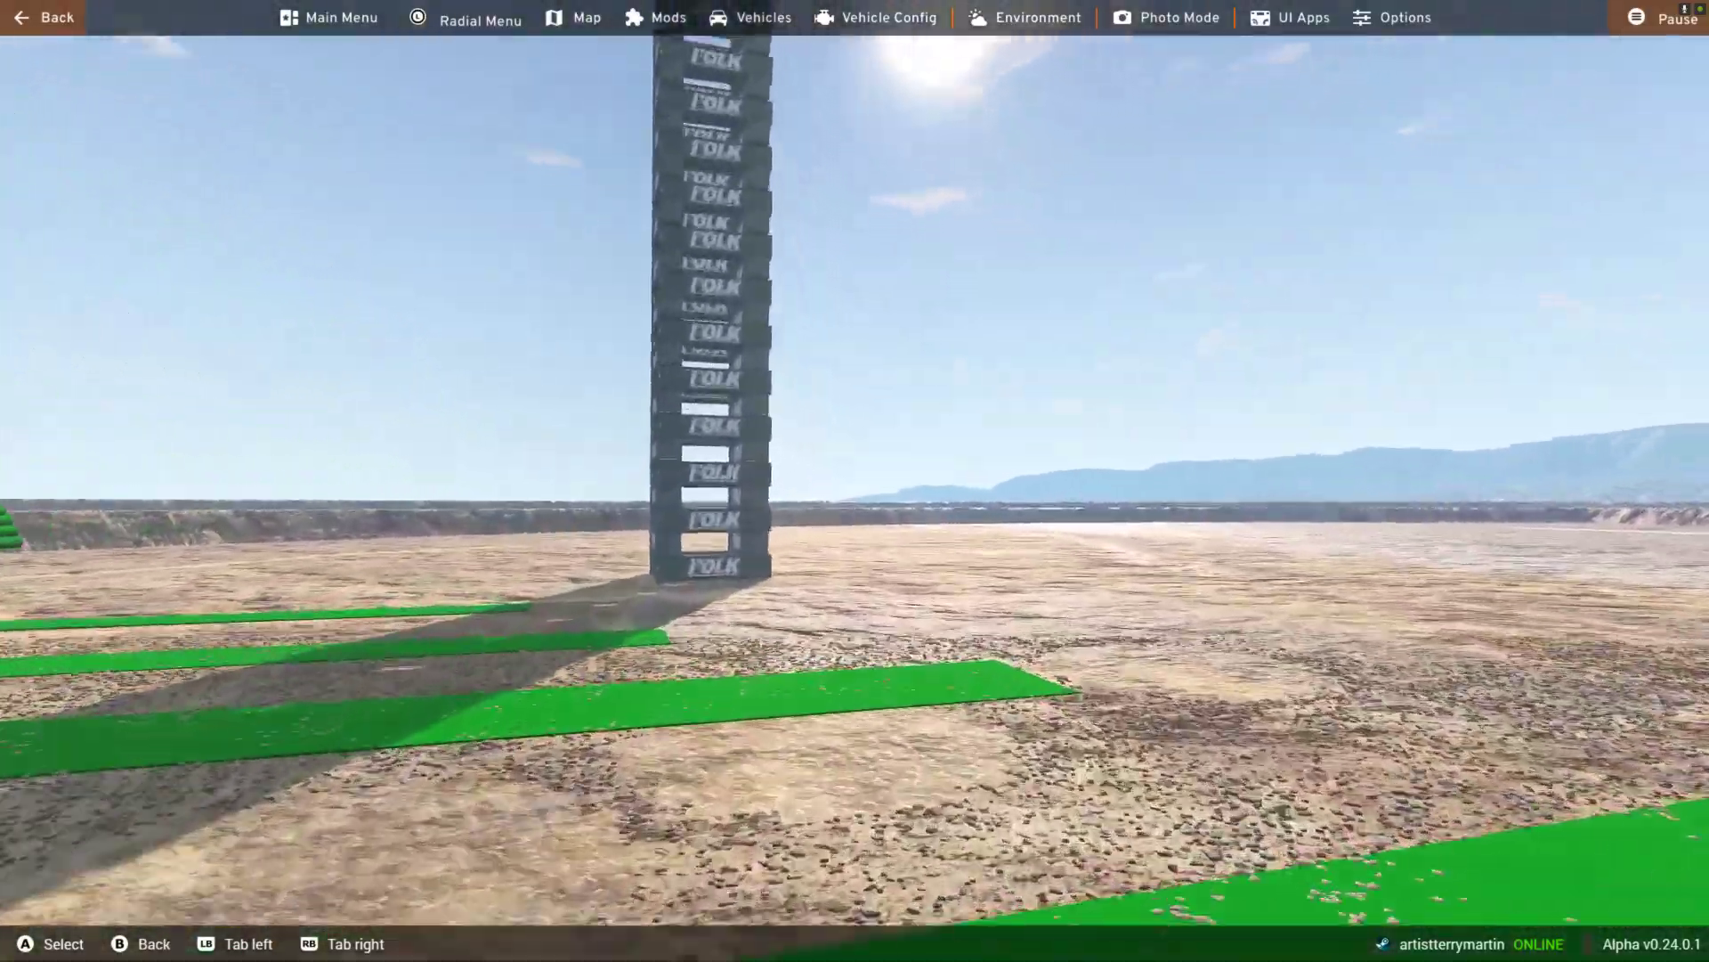
key(w)
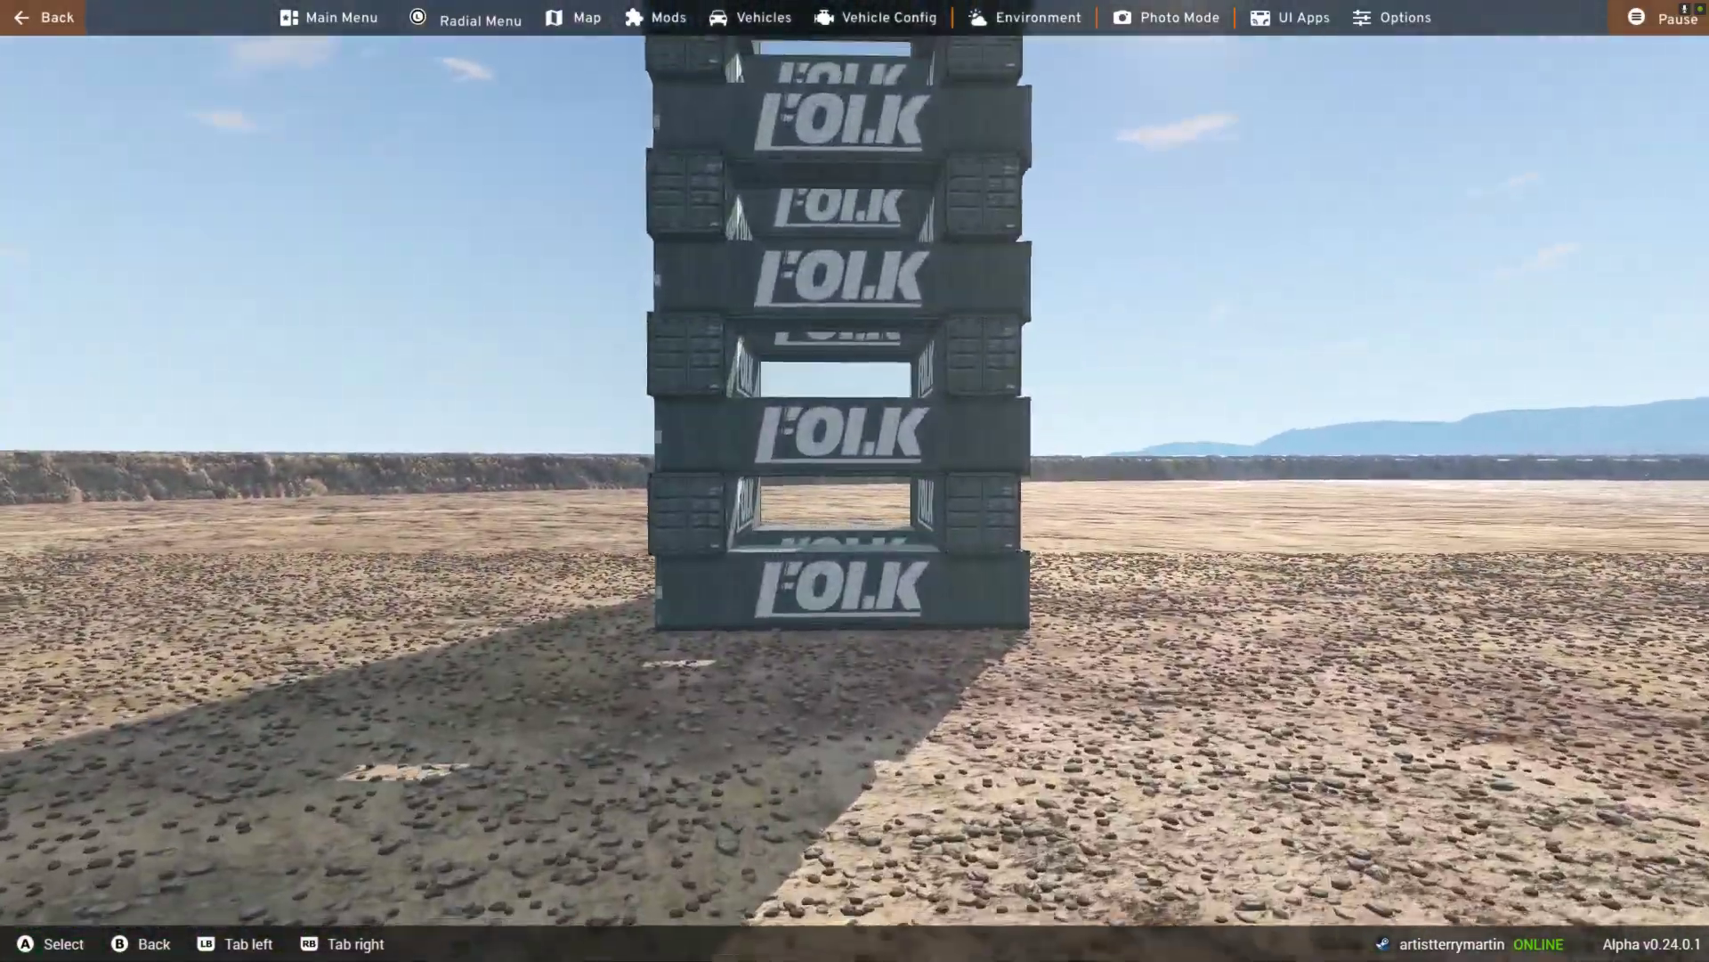
key(w)
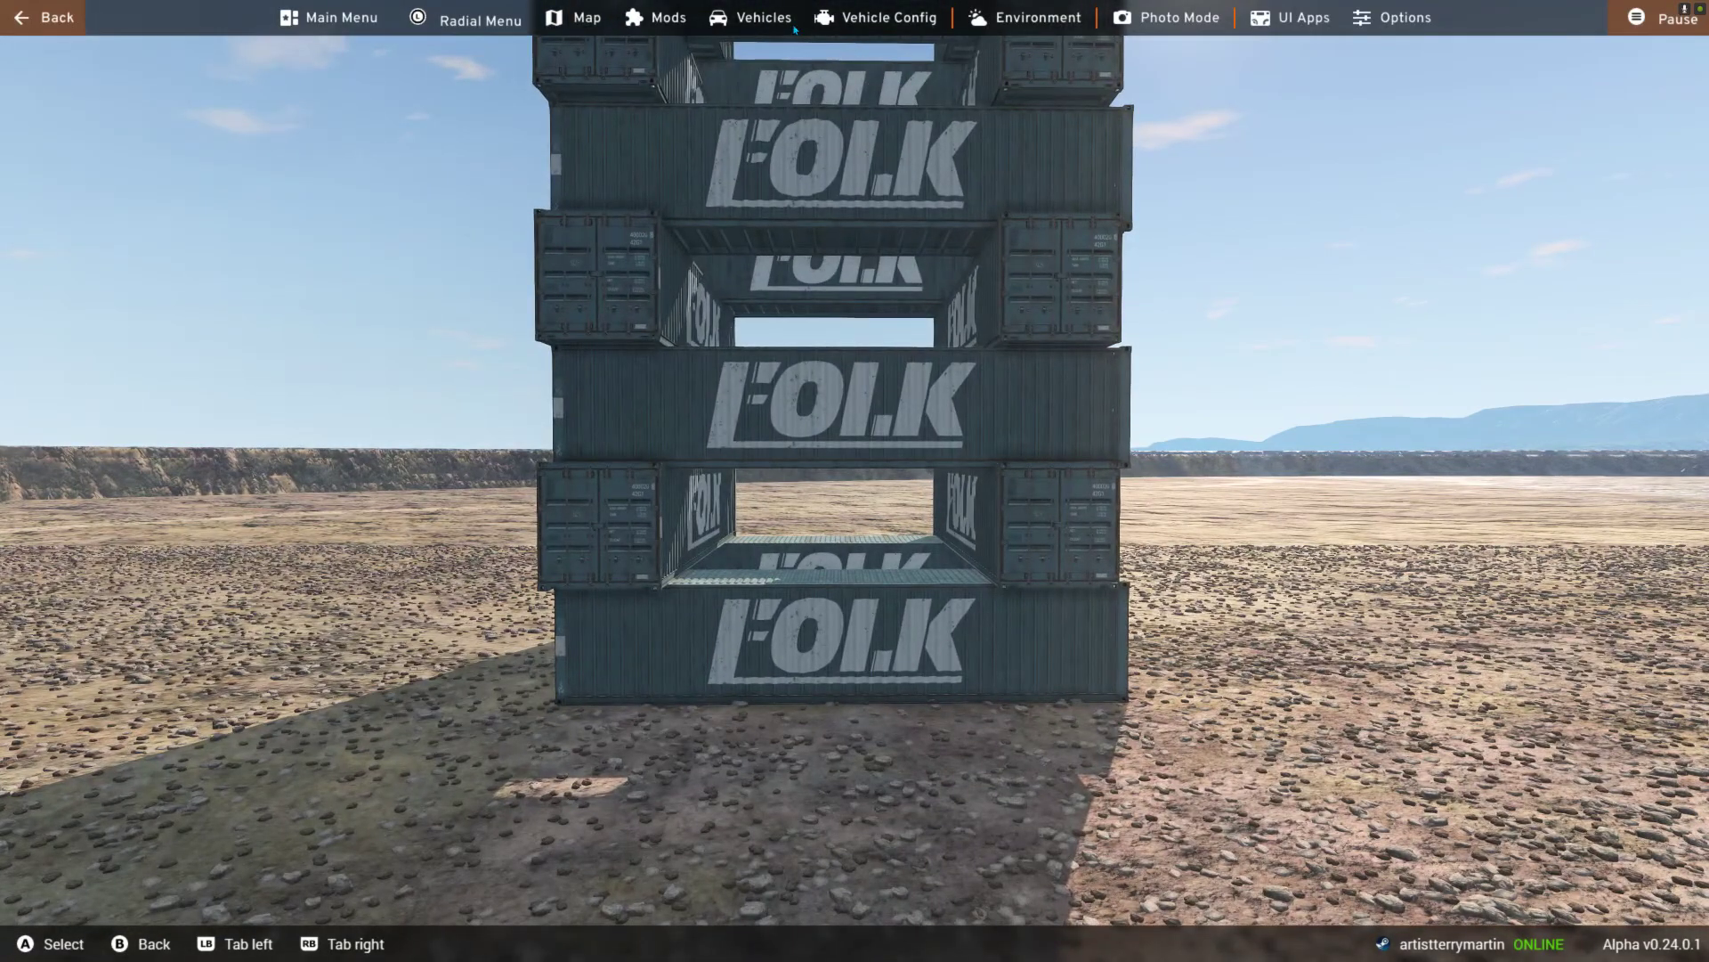
- Spawn a new Adjustable Metal Ramp from the Metal Ramp configurations beside the tower
click(775, 22)
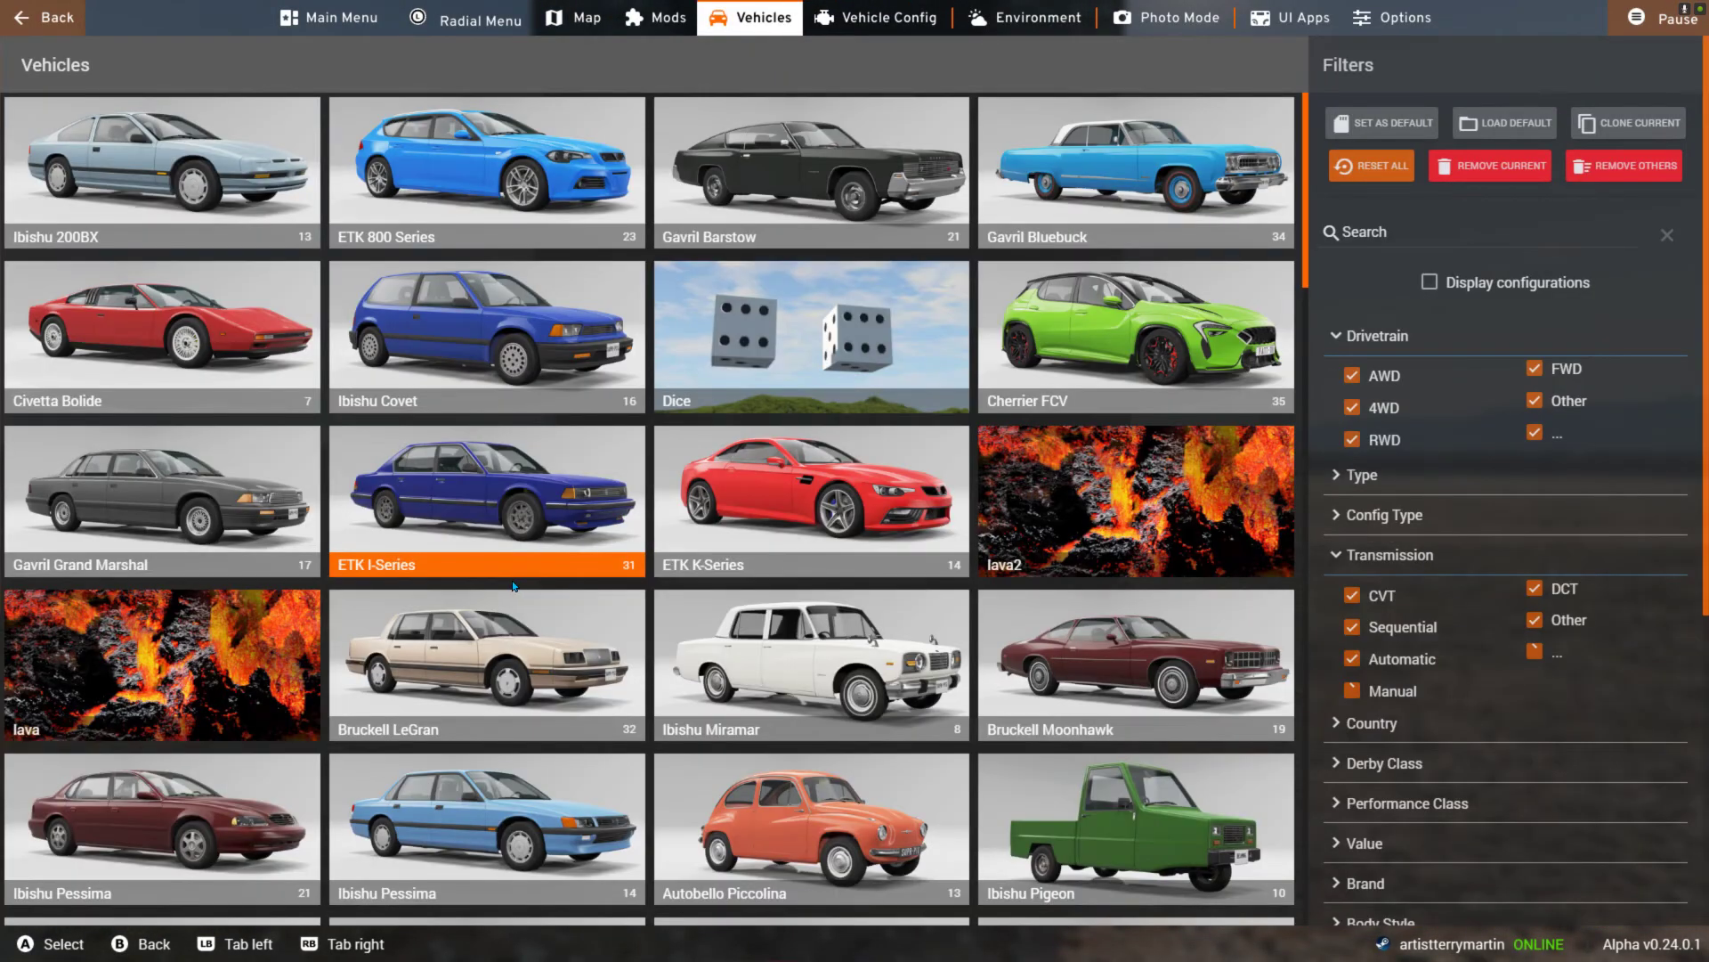
scroll(804, 576, down, 5)
scroll(804, 576, down, 10)
scroll(815, 564, down, 3)
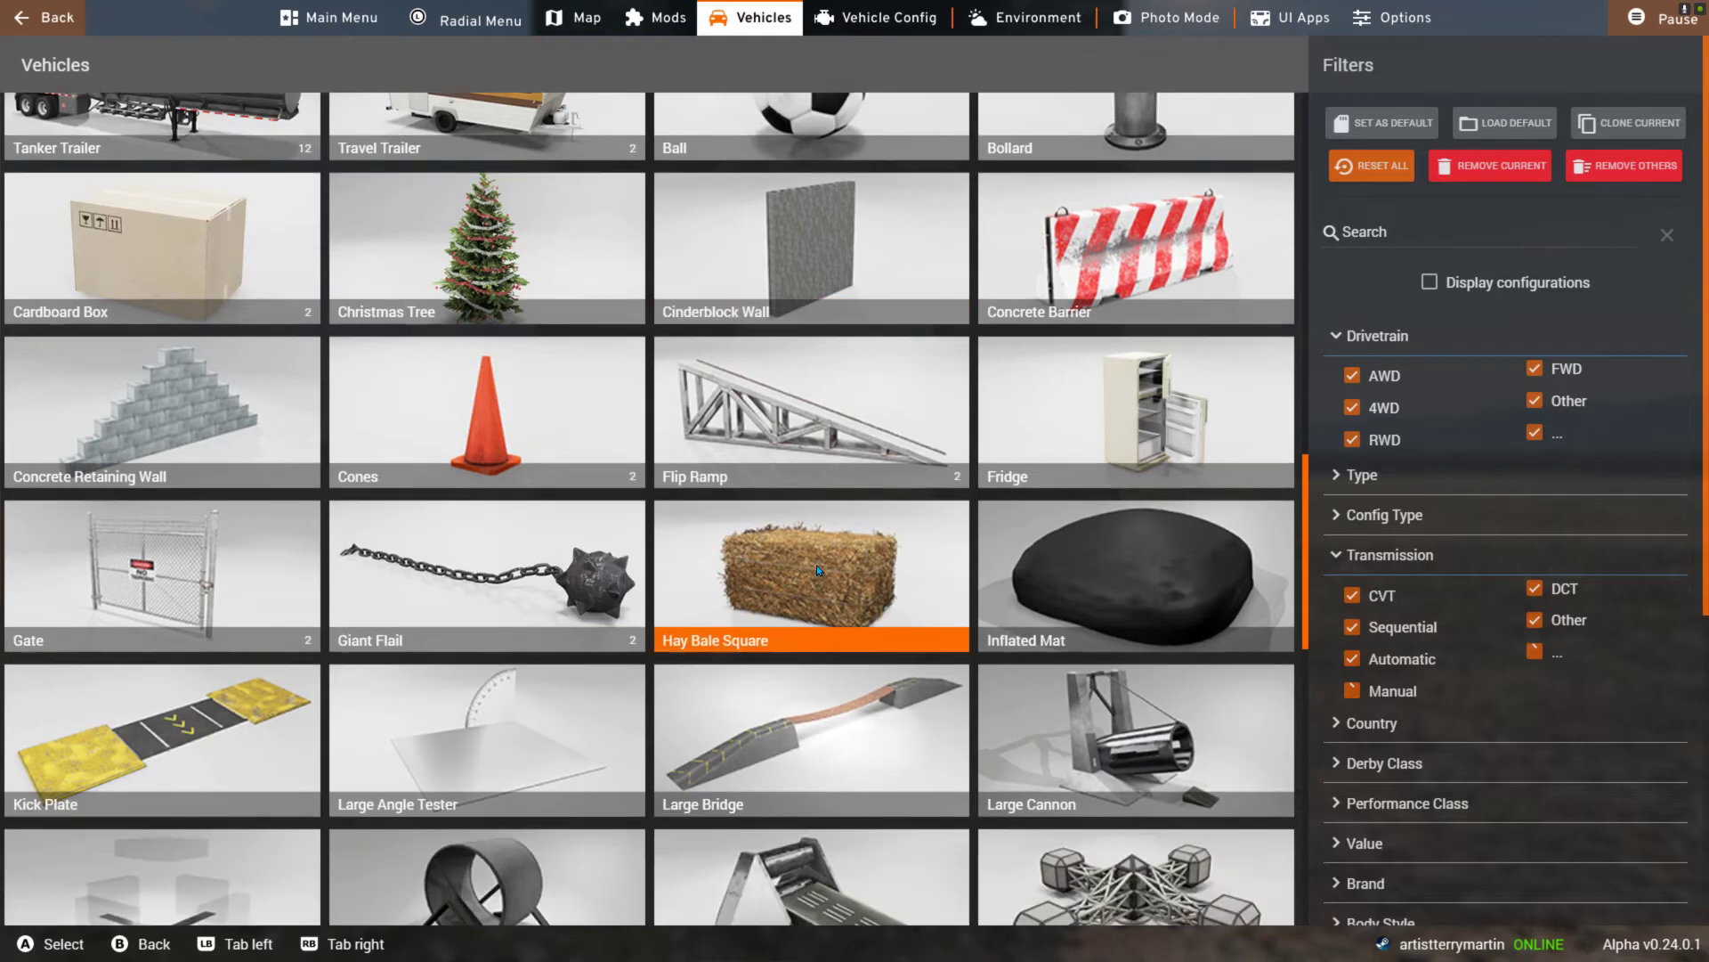
scroll(815, 564, down, 2)
scroll(1043, 655, down, 3)
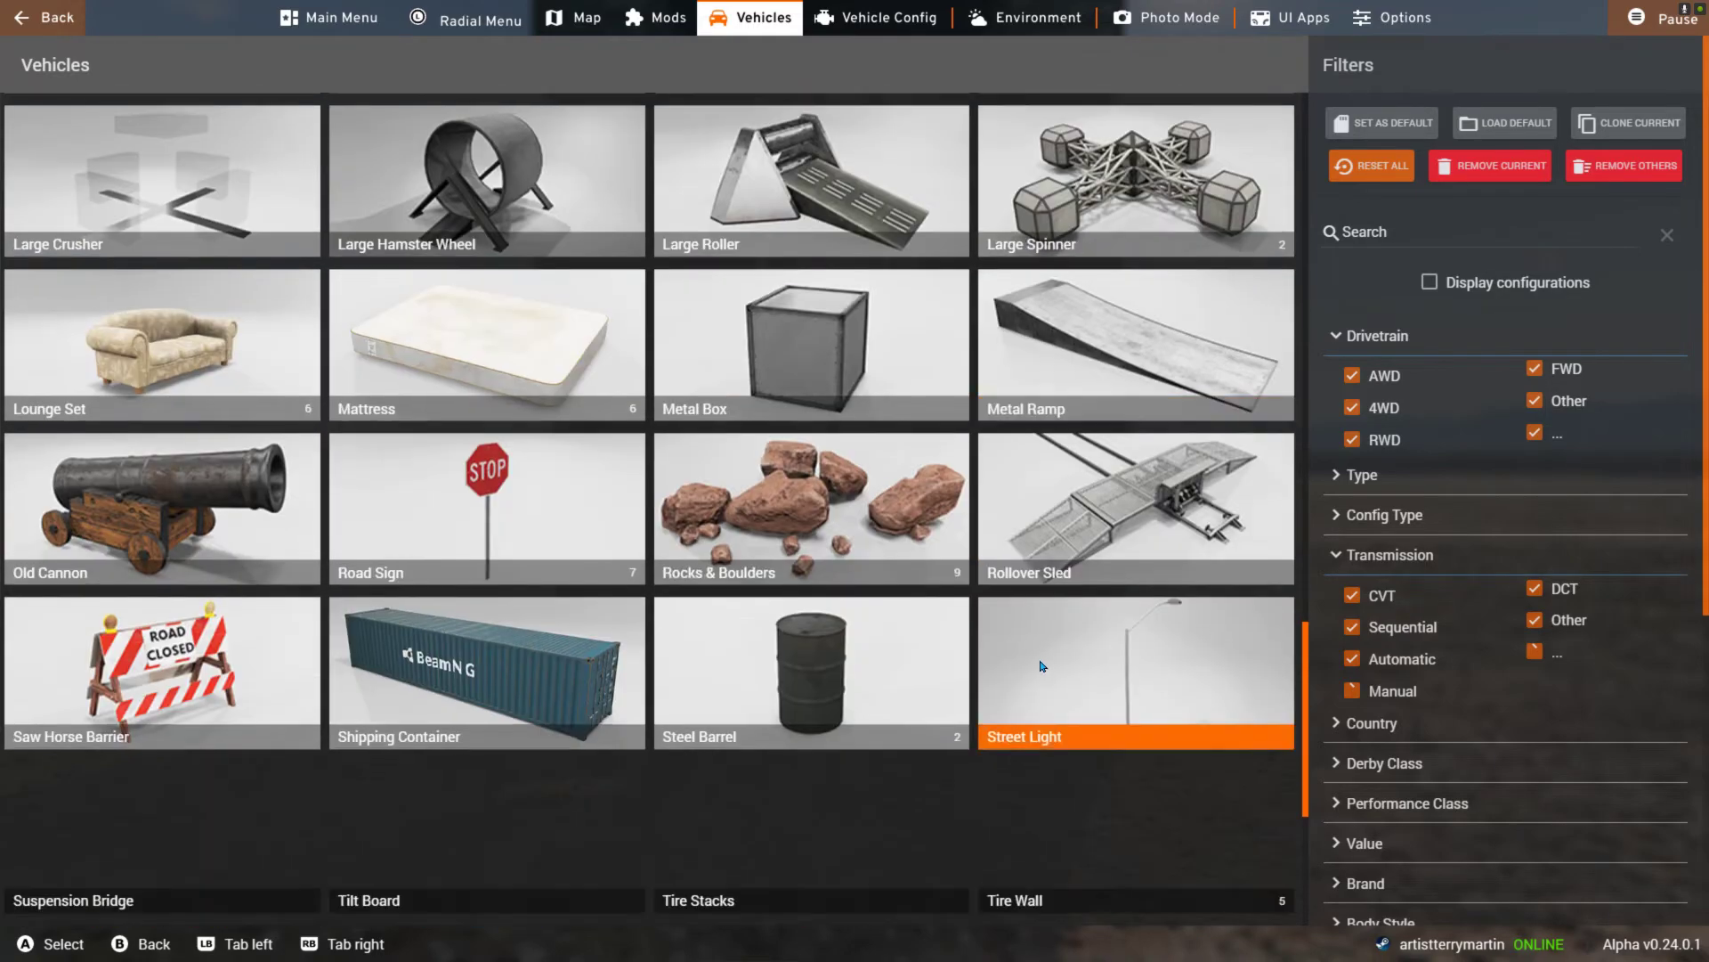
scroll(1044, 656, down, 1)
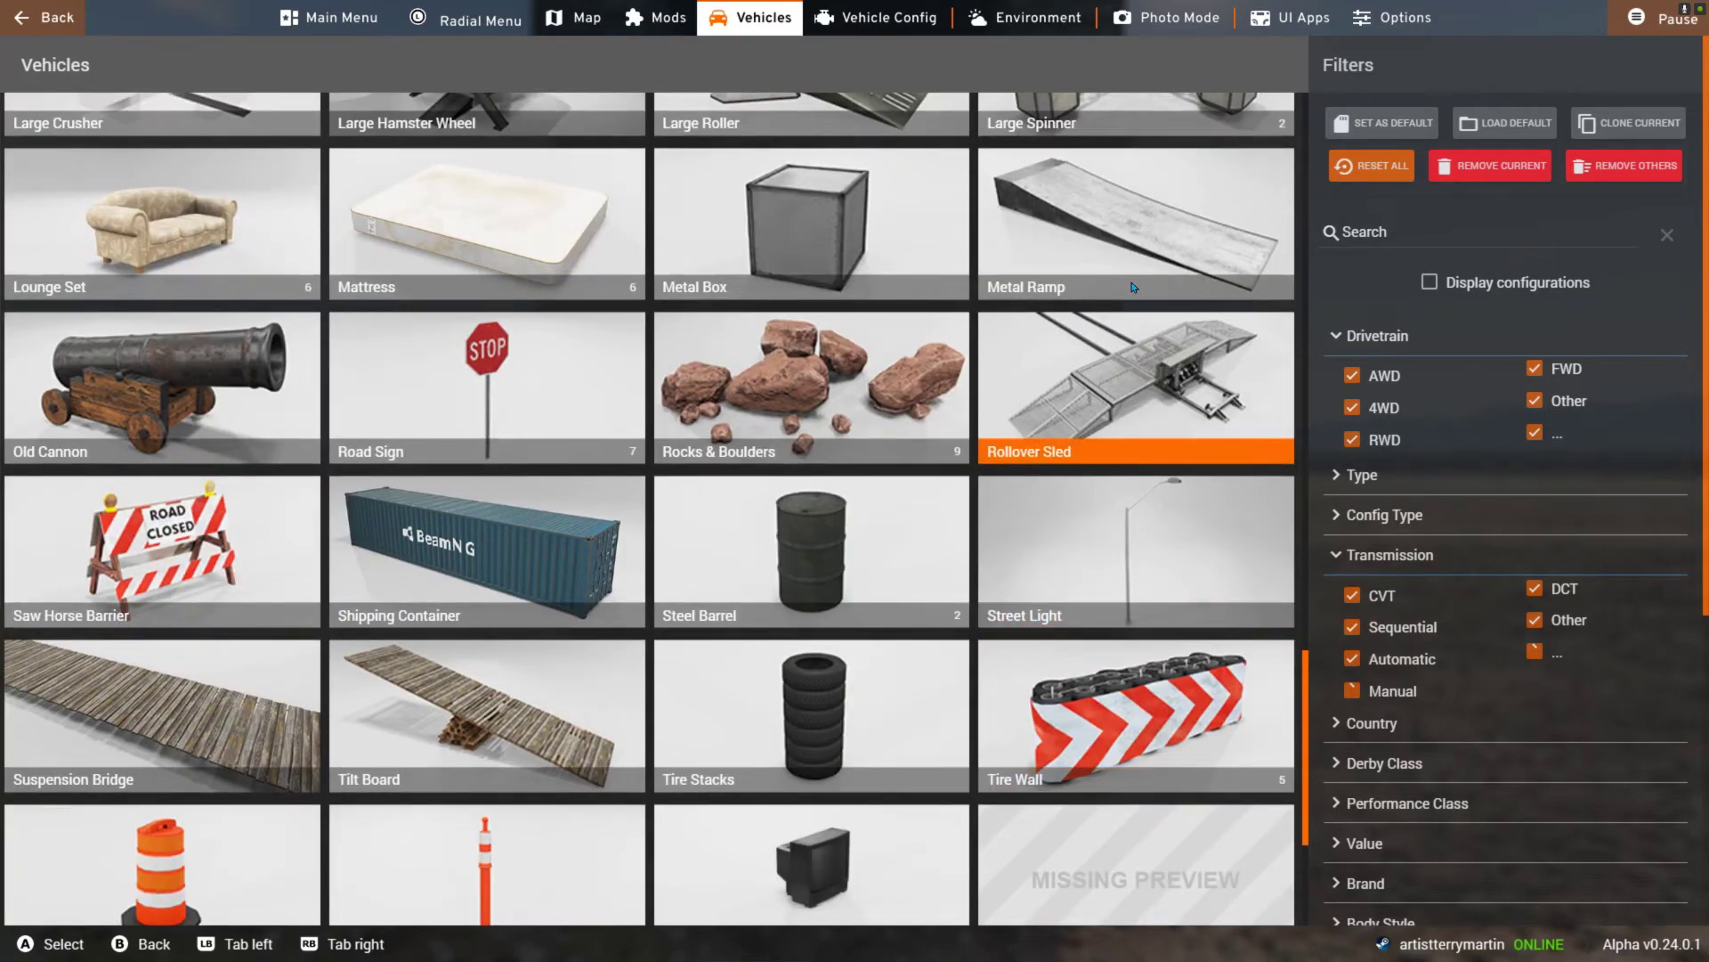
click(1133, 240)
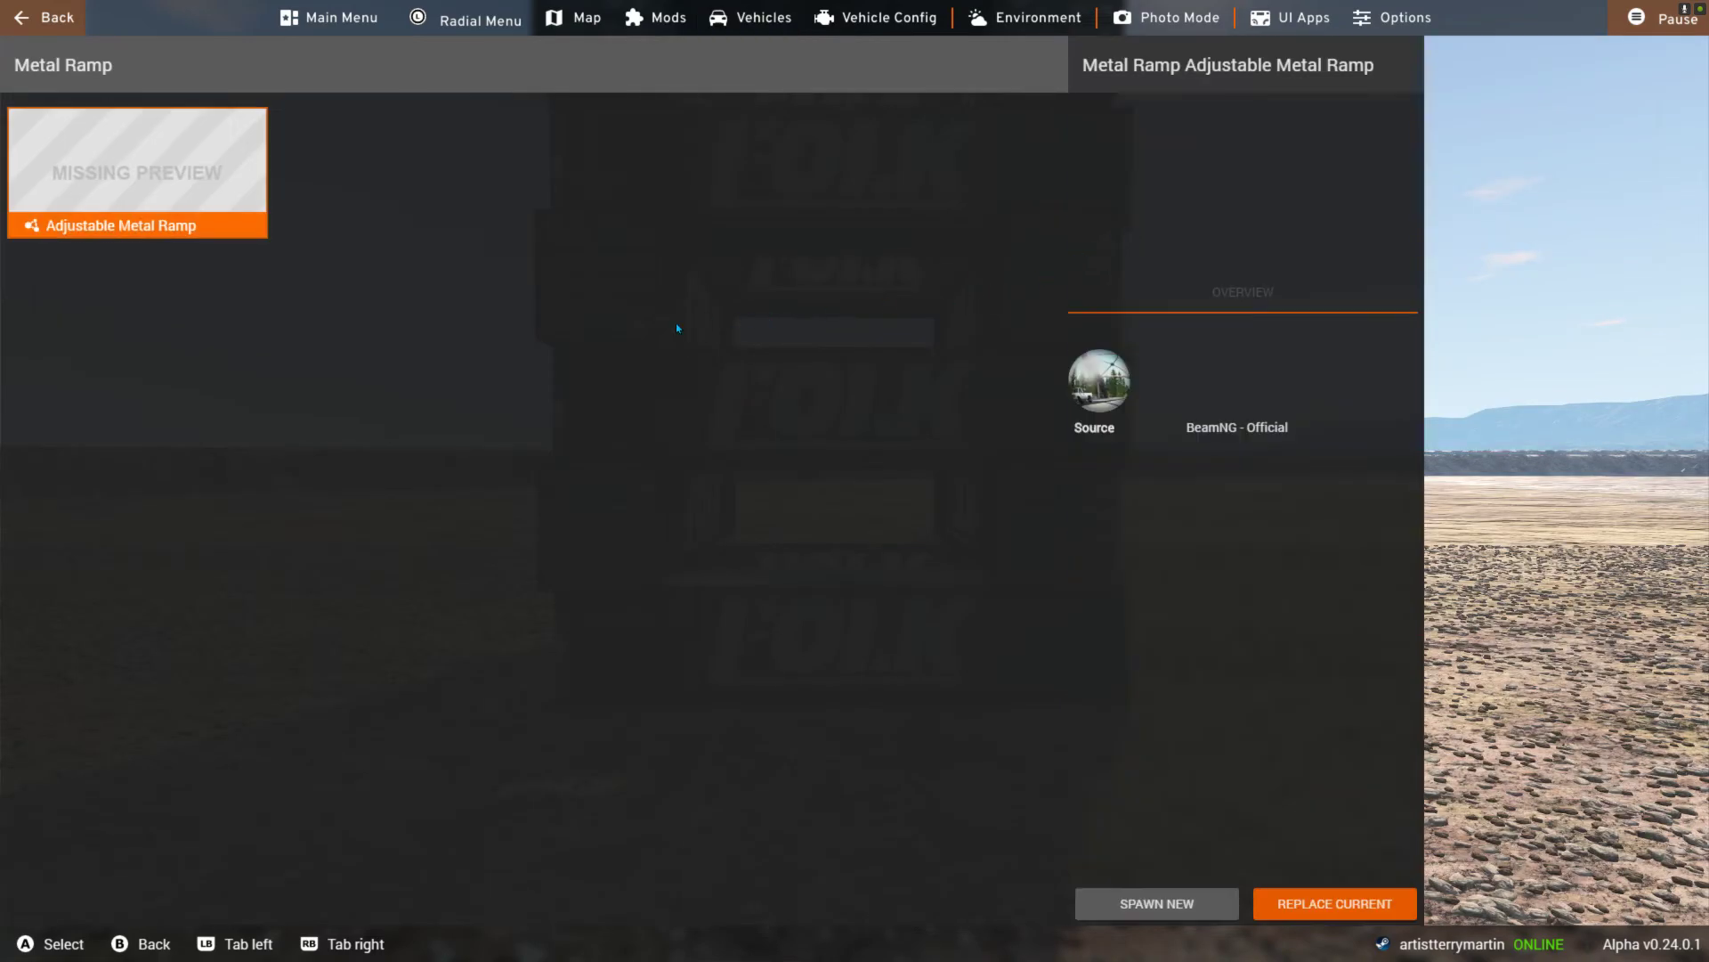
click(1163, 899)
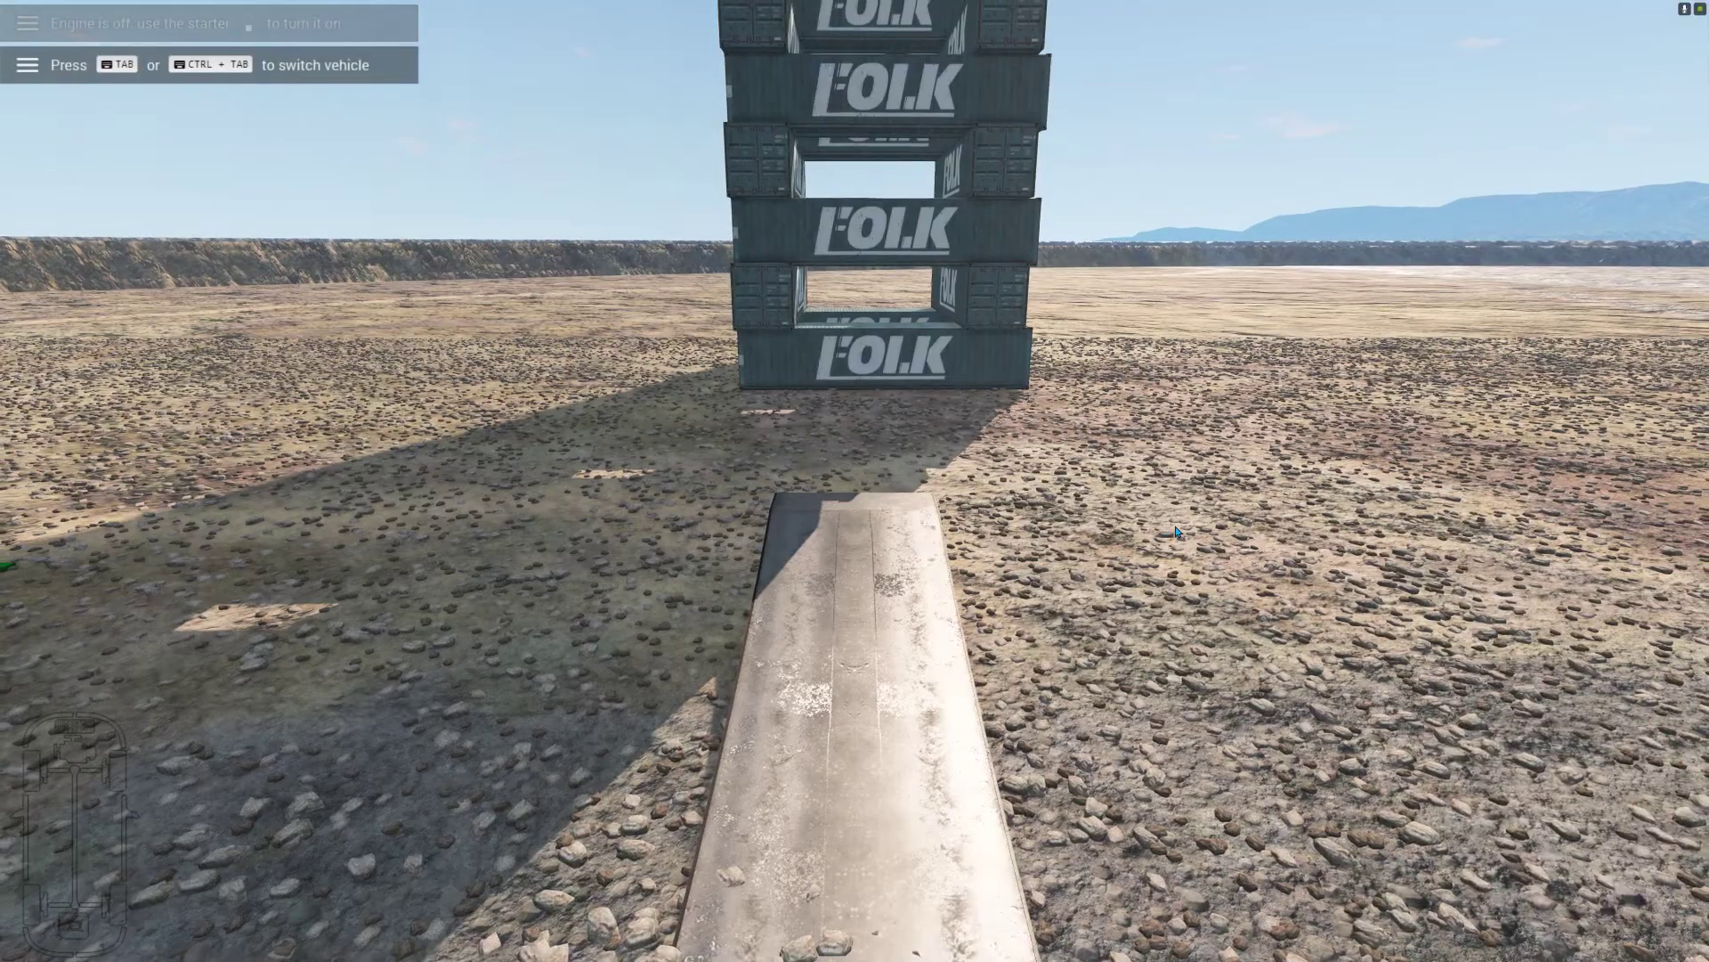
right_drag(1119, 536, 890, 536)
right_drag(1091, 559, 891, 559)
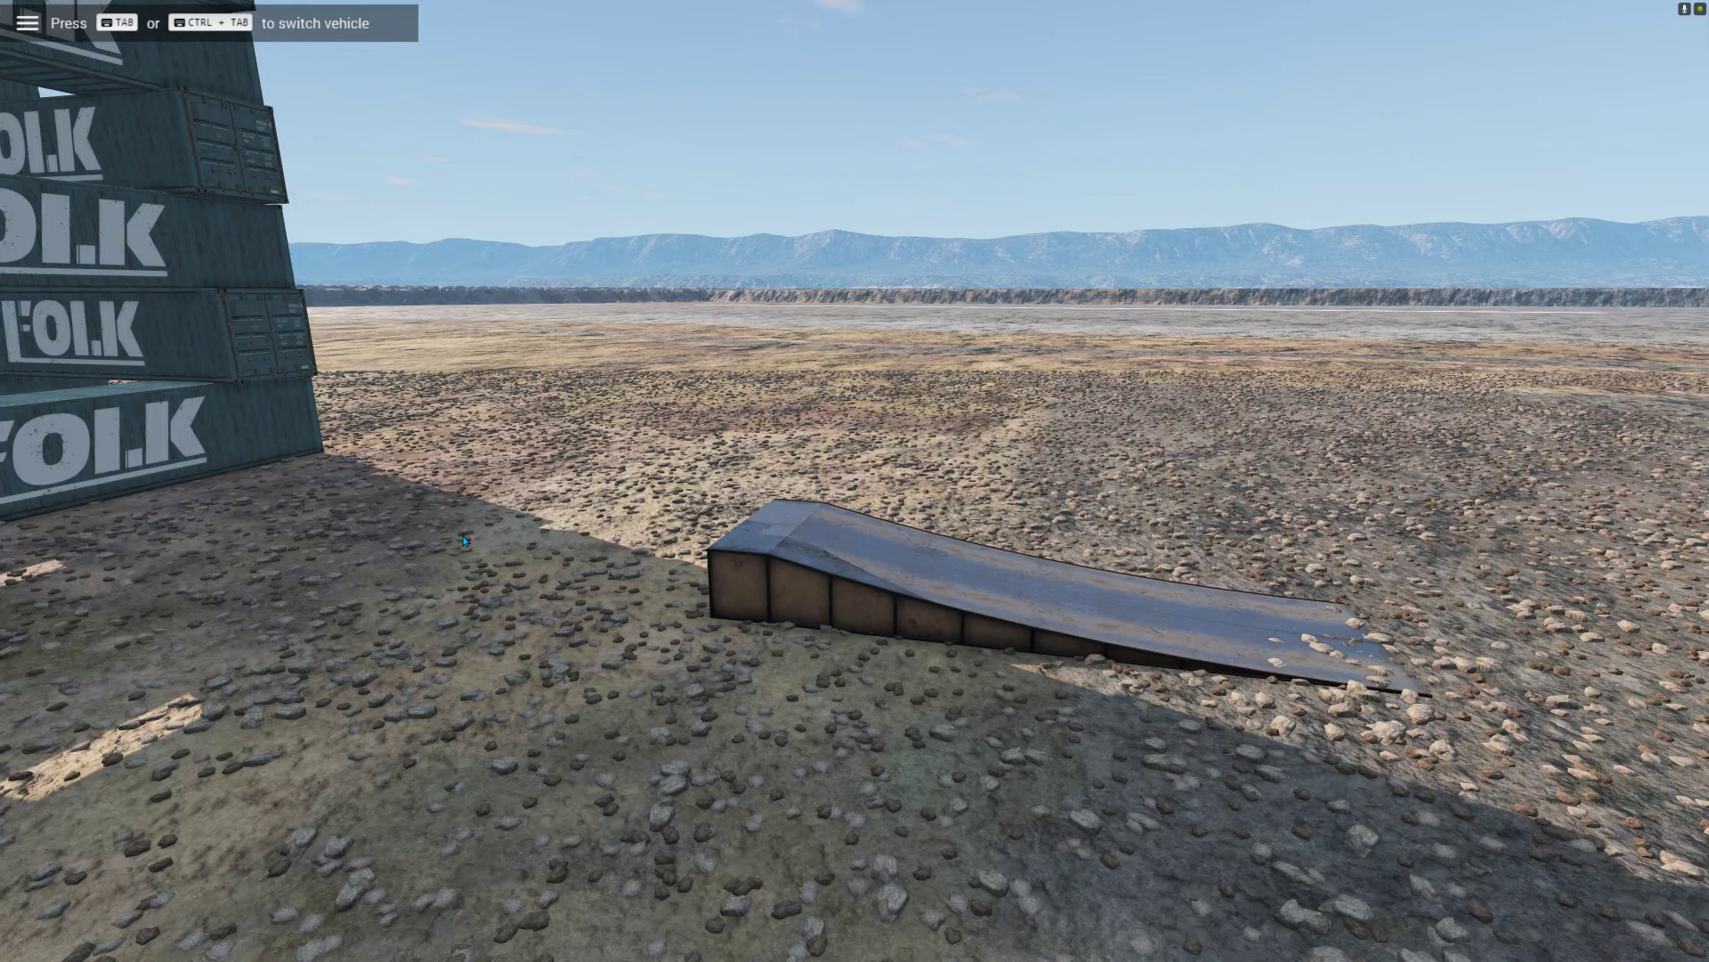
- Reopen the World Editor, select the clone ramp and slide it beside the containers
key(F11)
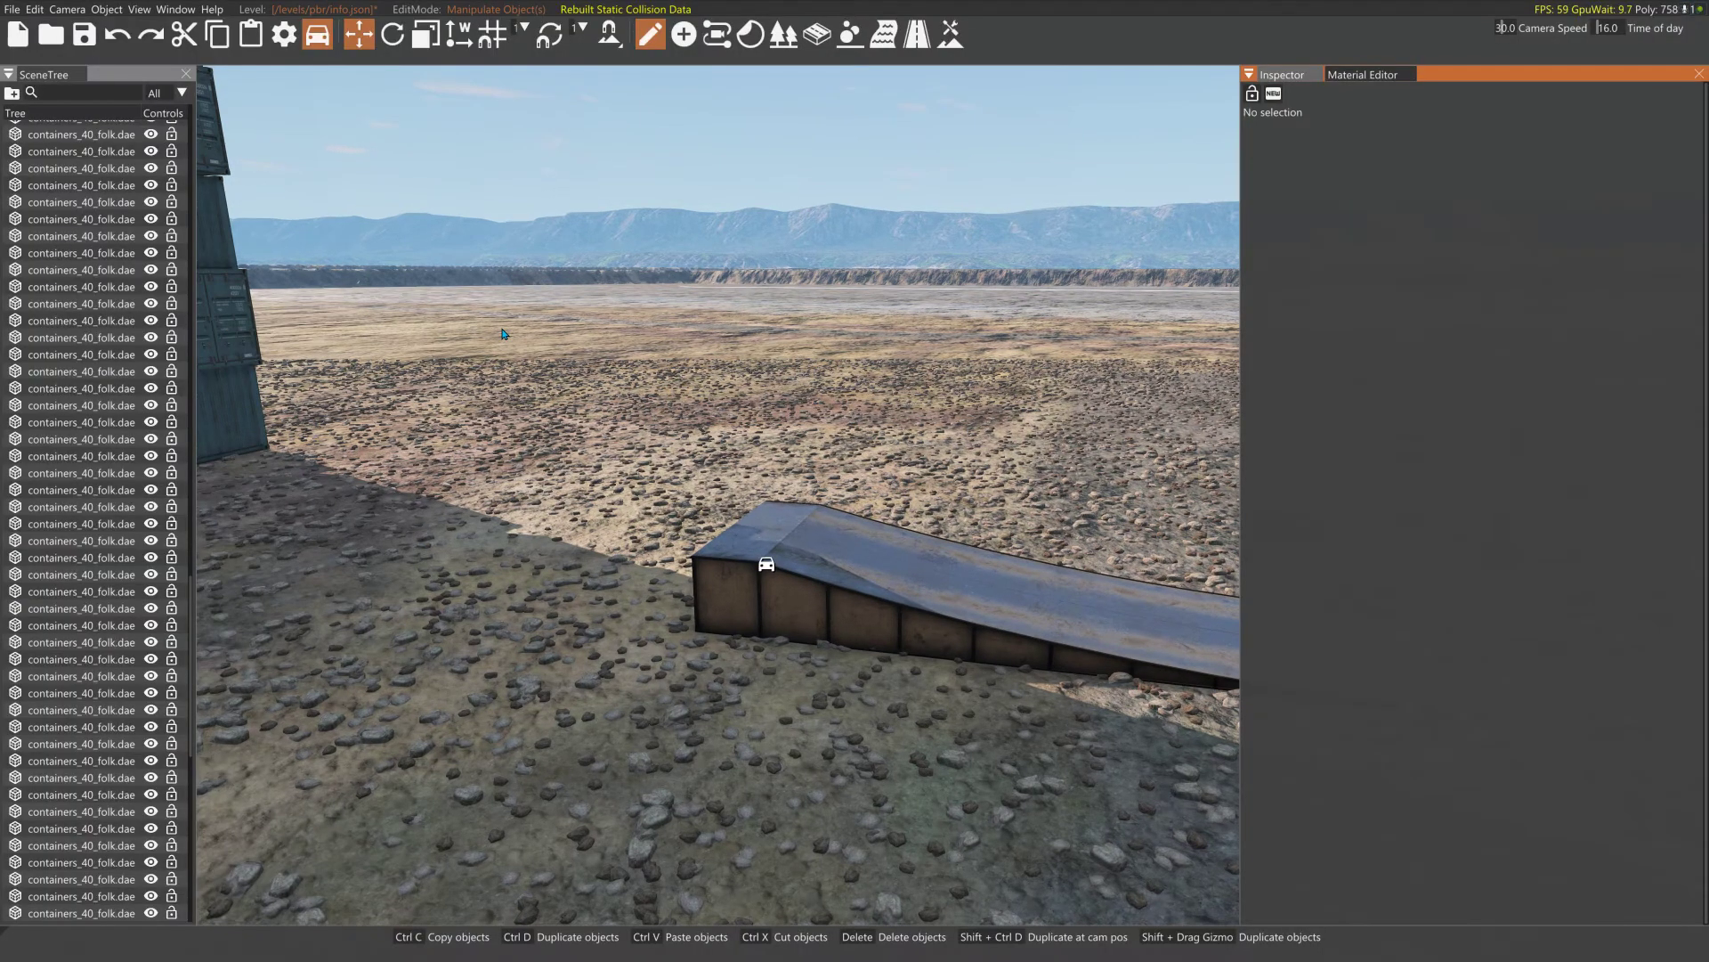
right_drag(891, 536, 775, 499)
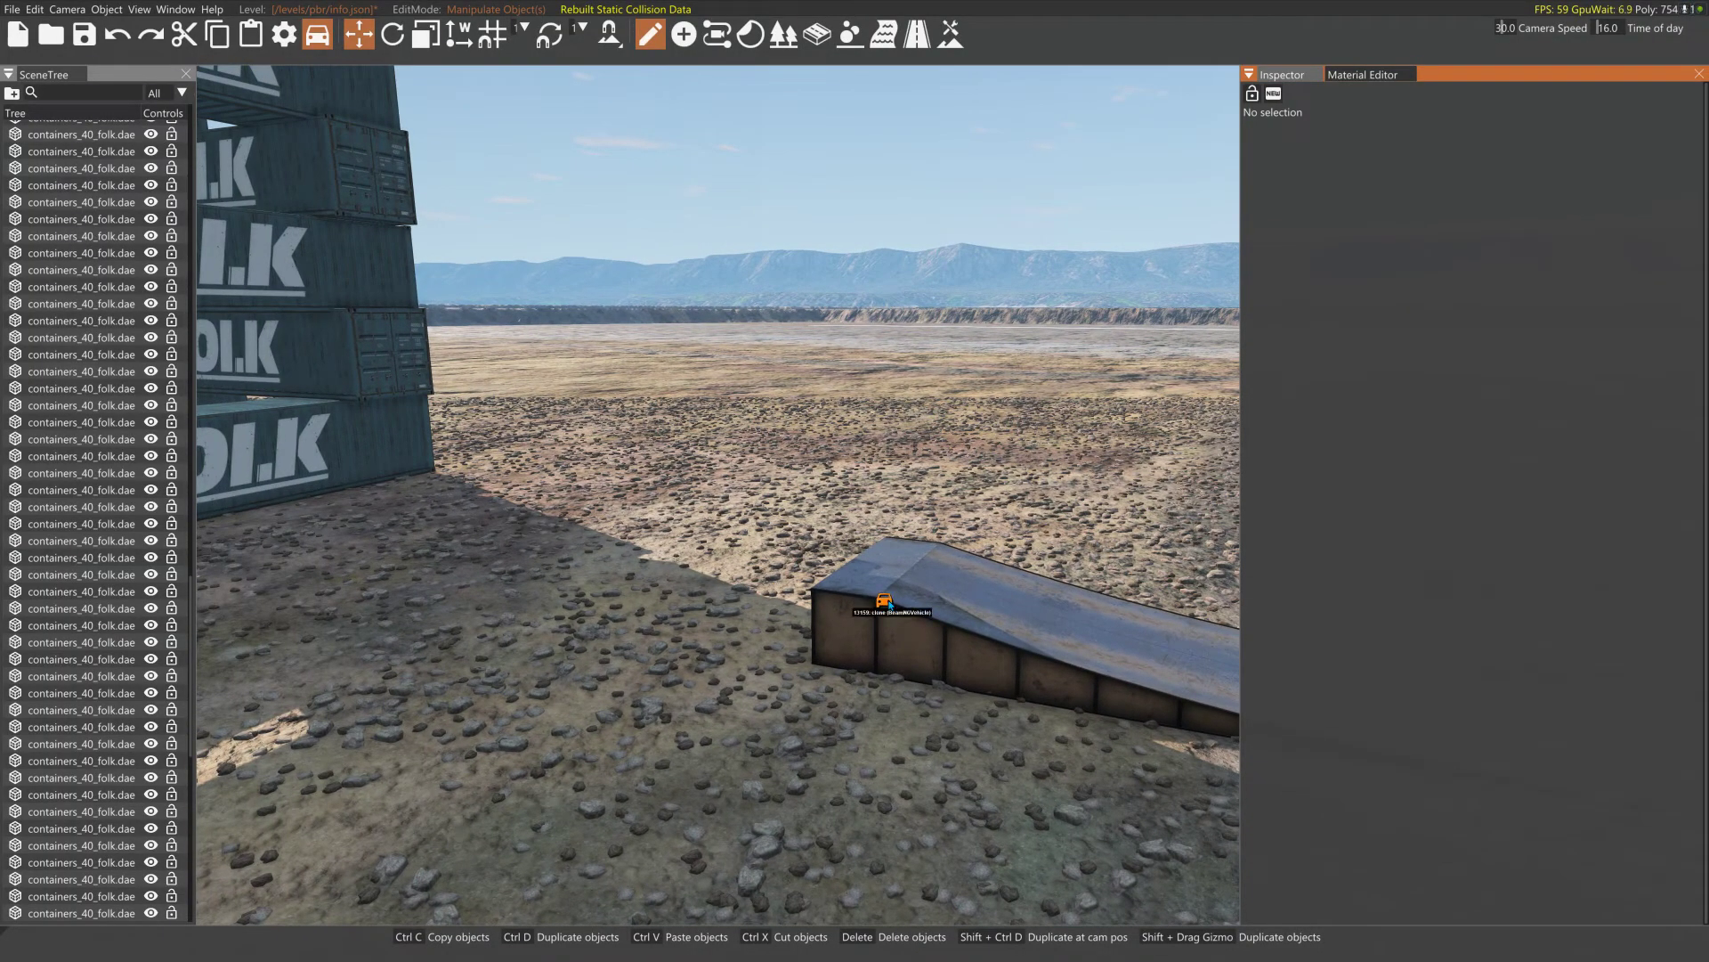
click(886, 601)
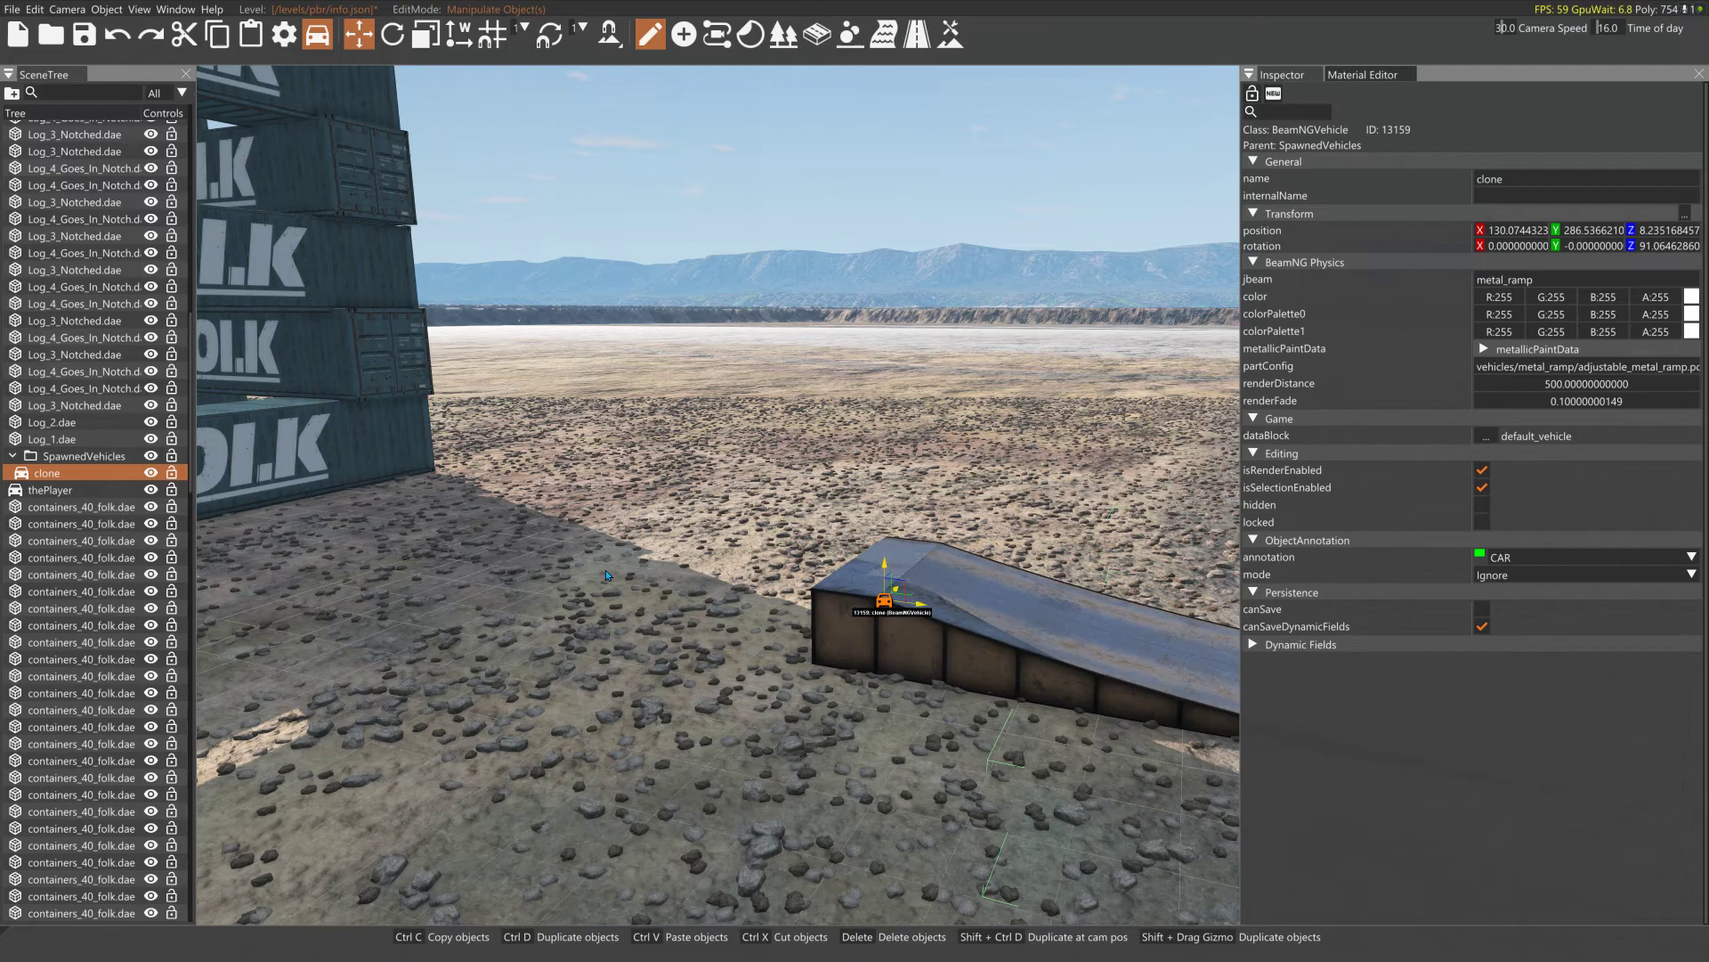
right_drag(699, 572, 934, 616)
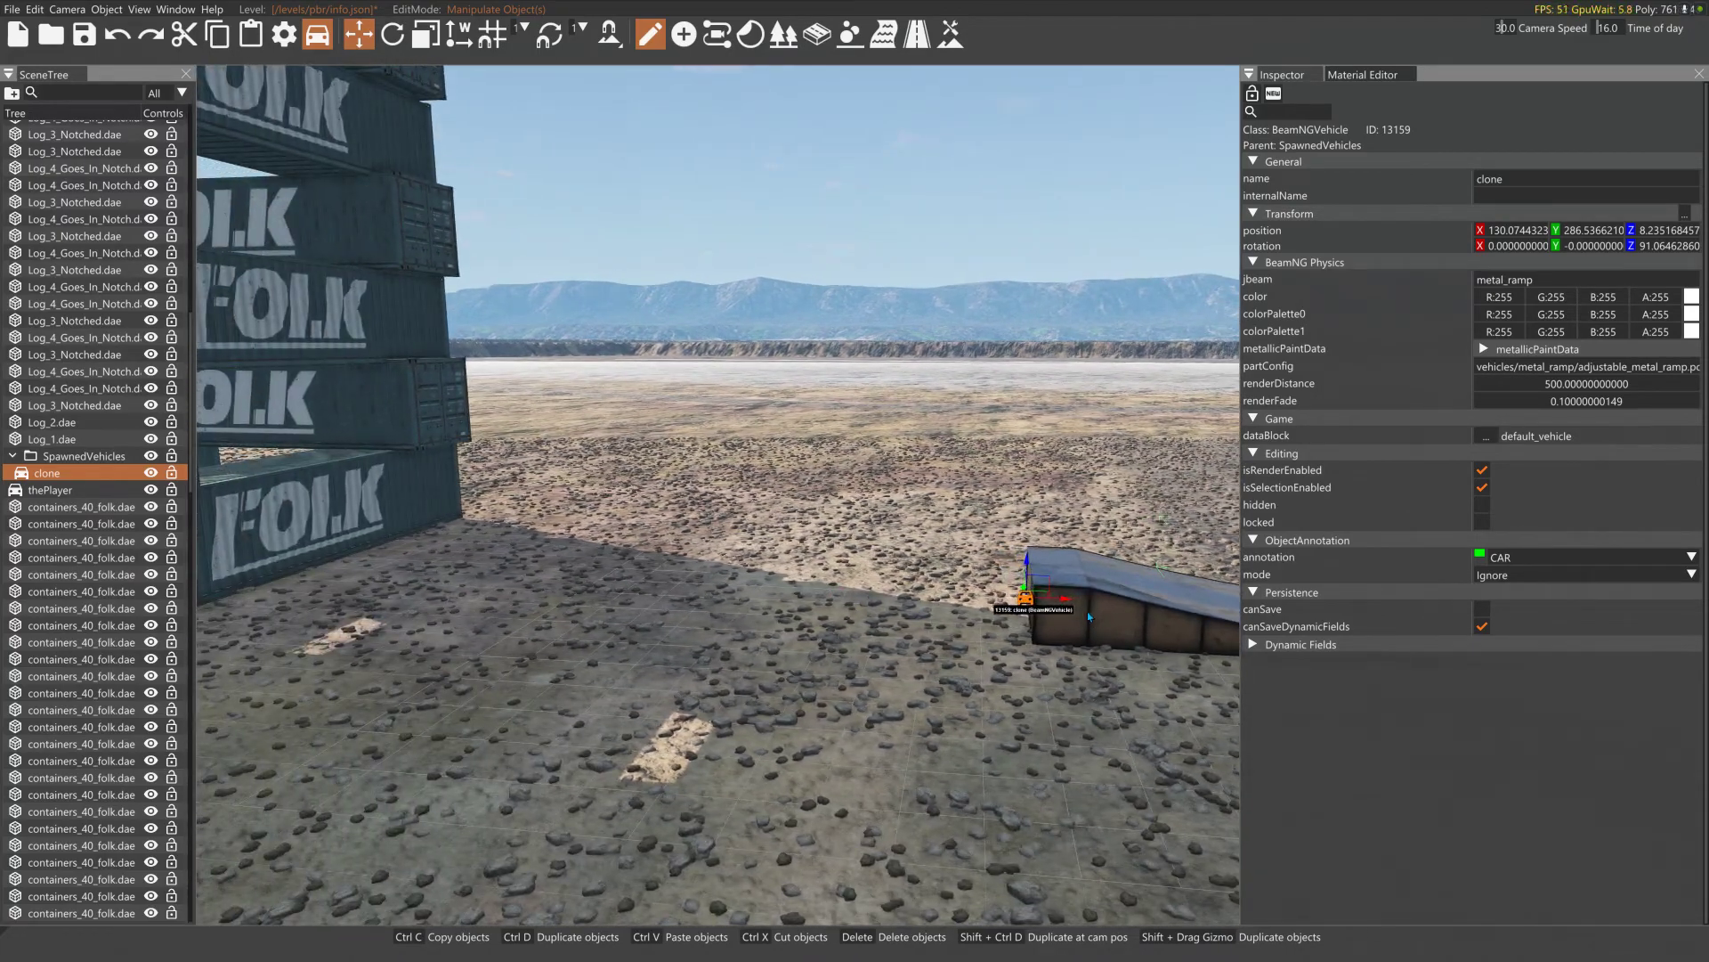
drag(1064, 599, 345, 558)
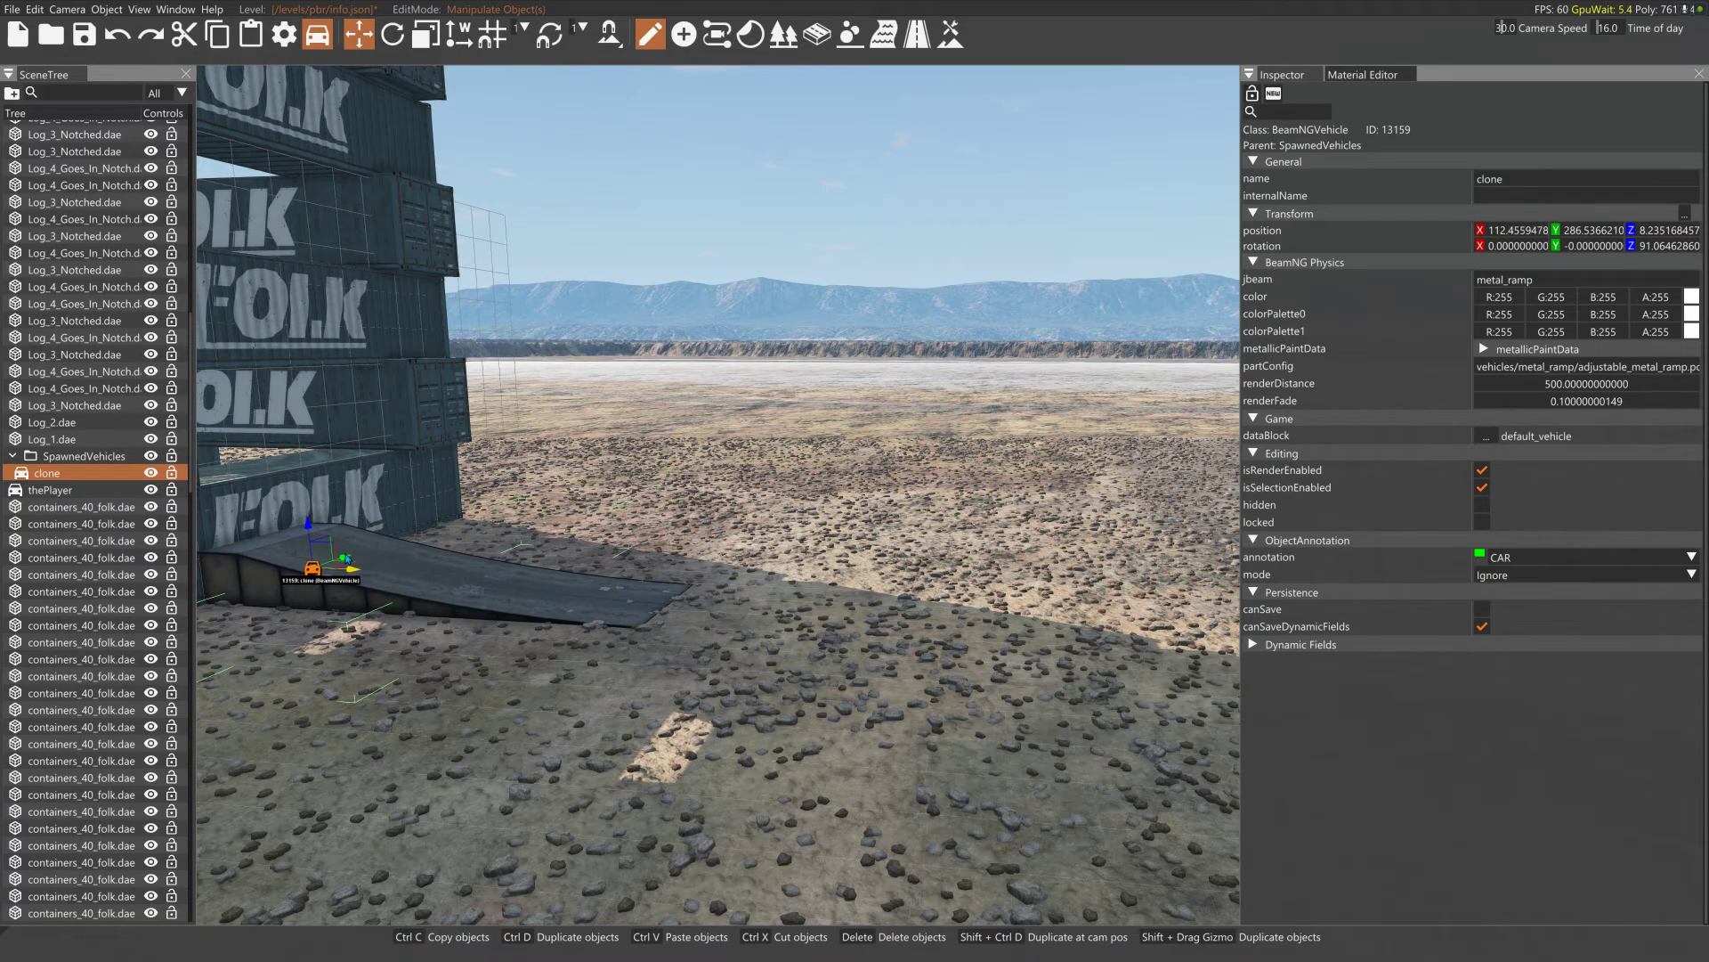
mouse_move(345, 559)
right_down()
mouse_move(267, 569)
mouse_move(660, 561)
right_up()
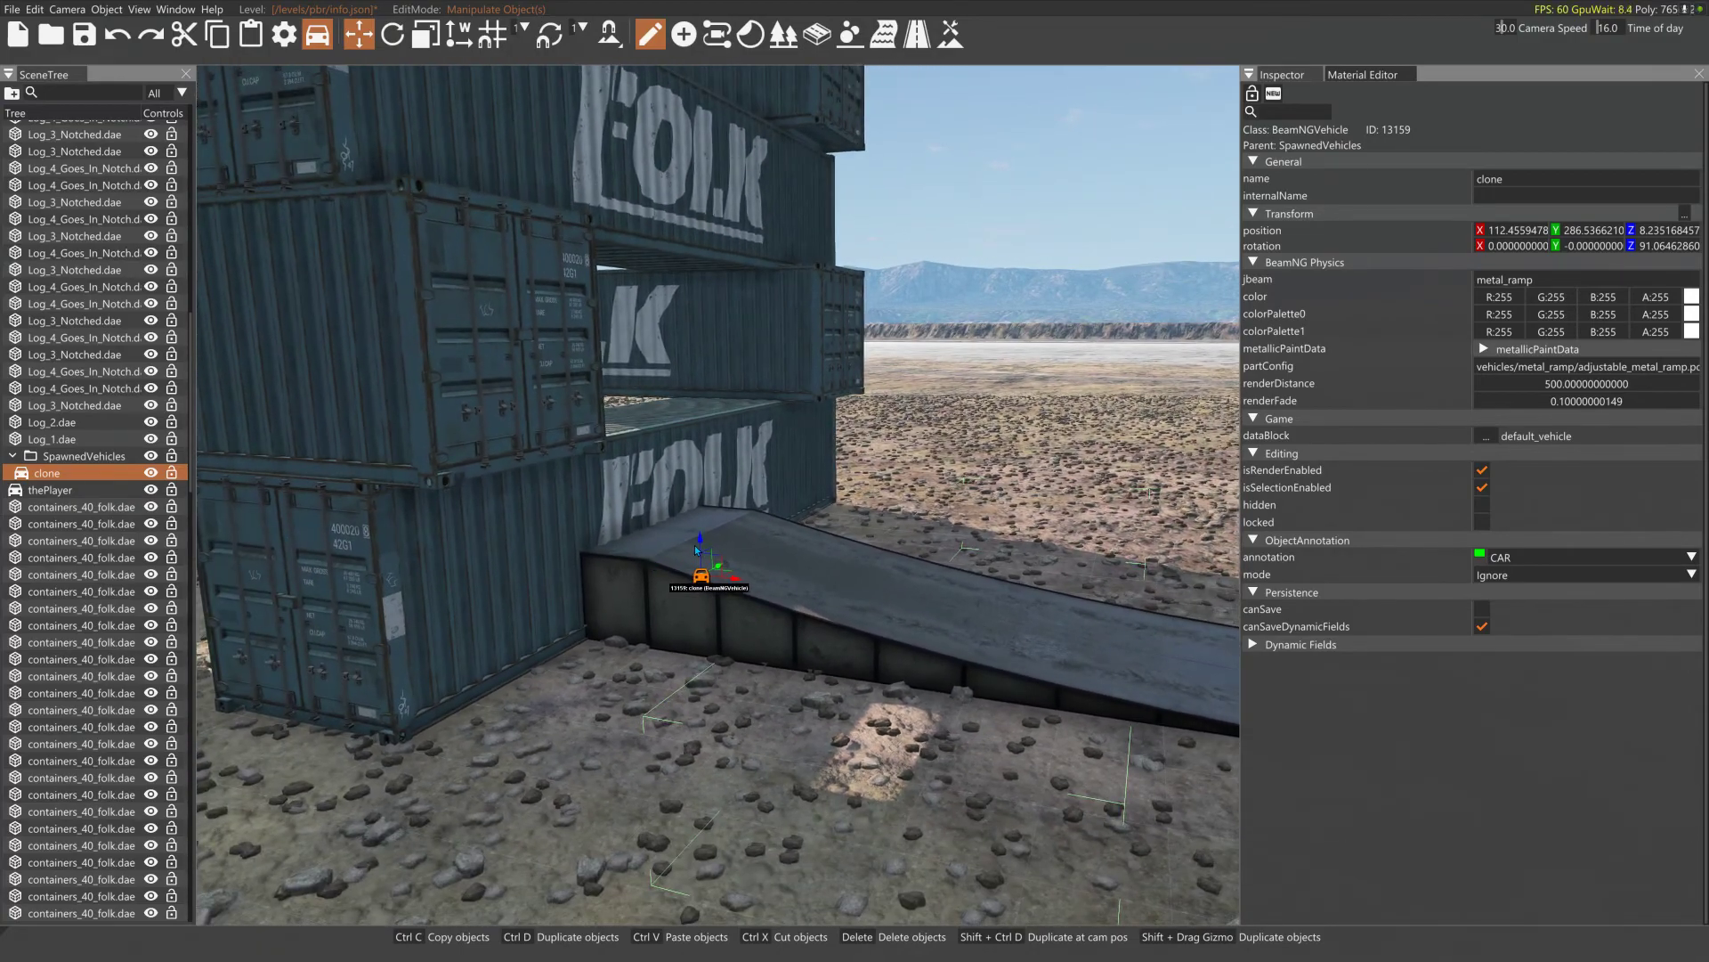
- Raise the ramp and line its top edge up with the container tower opening
drag(702, 549, 703, 491)
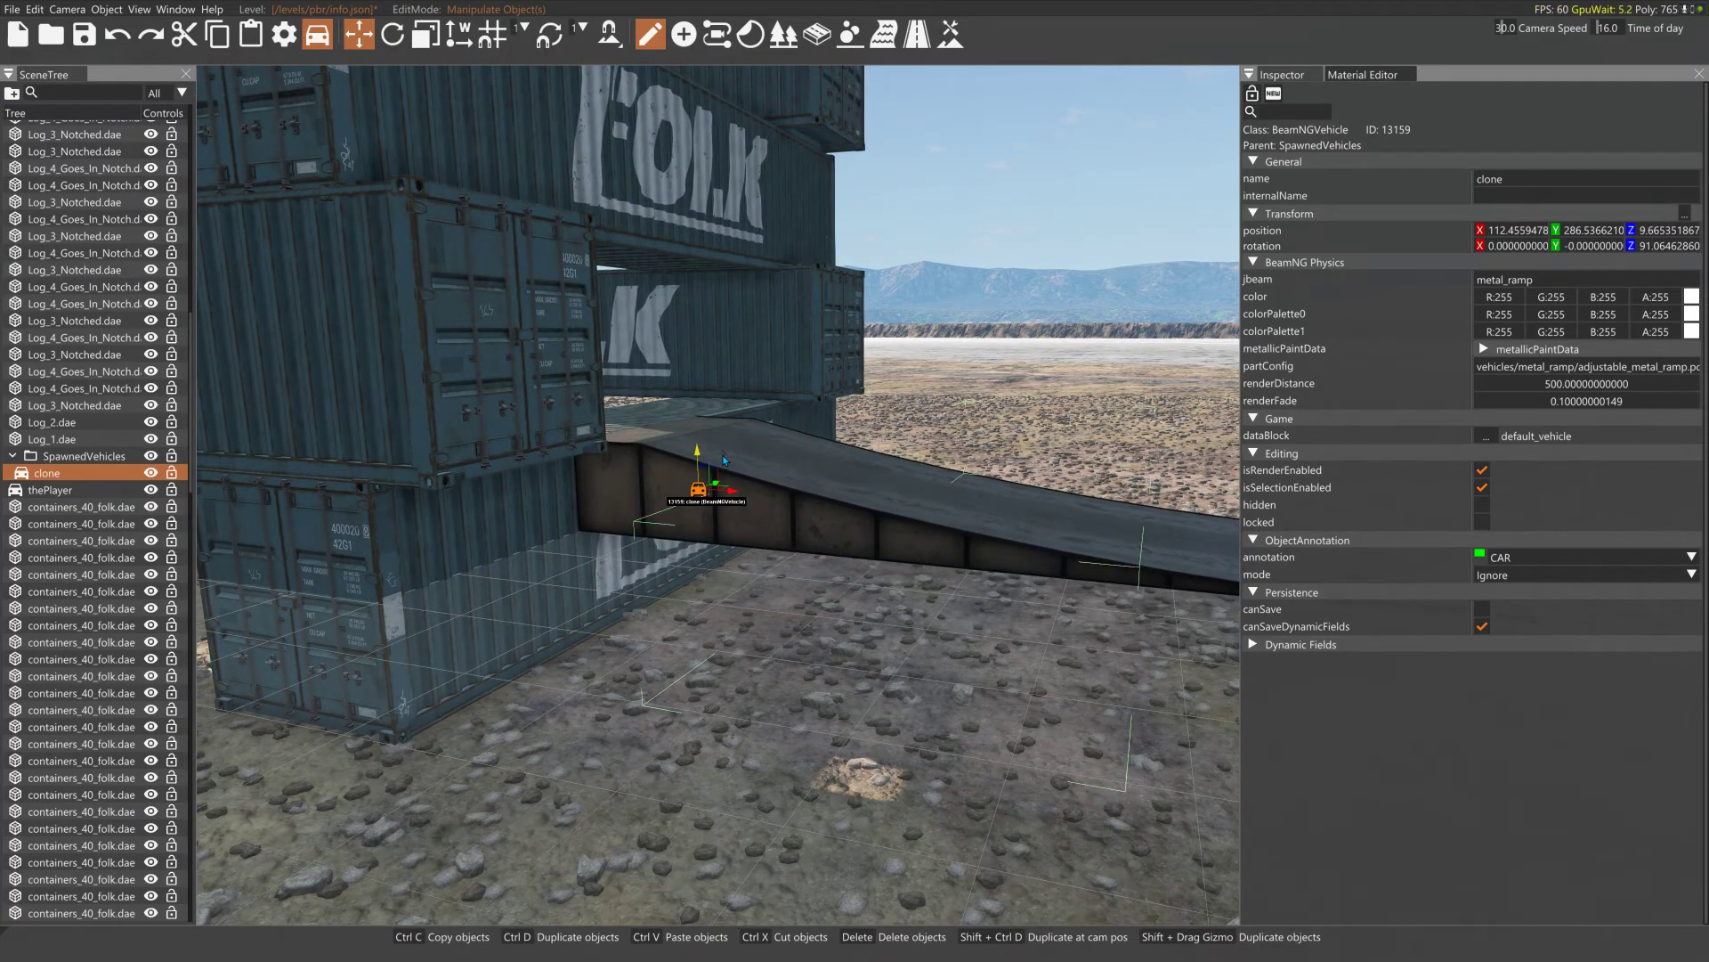
mouse_move(703, 491)
right_down()
mouse_move(623, 499)
mouse_move(822, 475)
right_up()
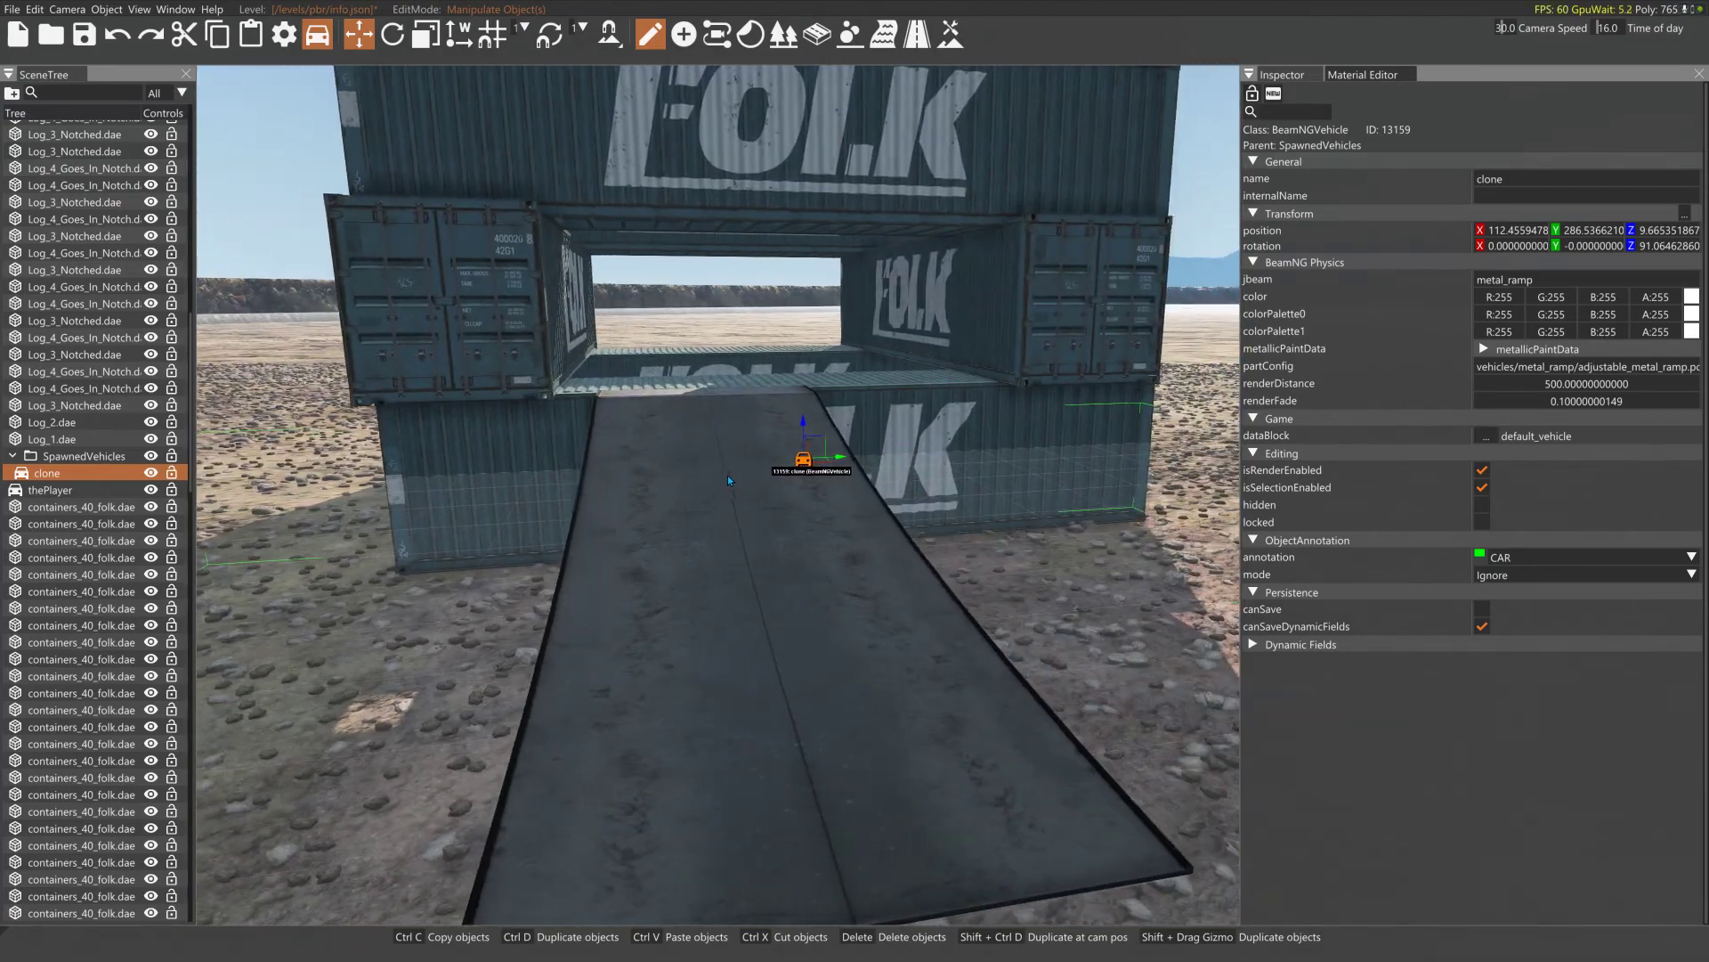
drag(838, 459, 881, 468)
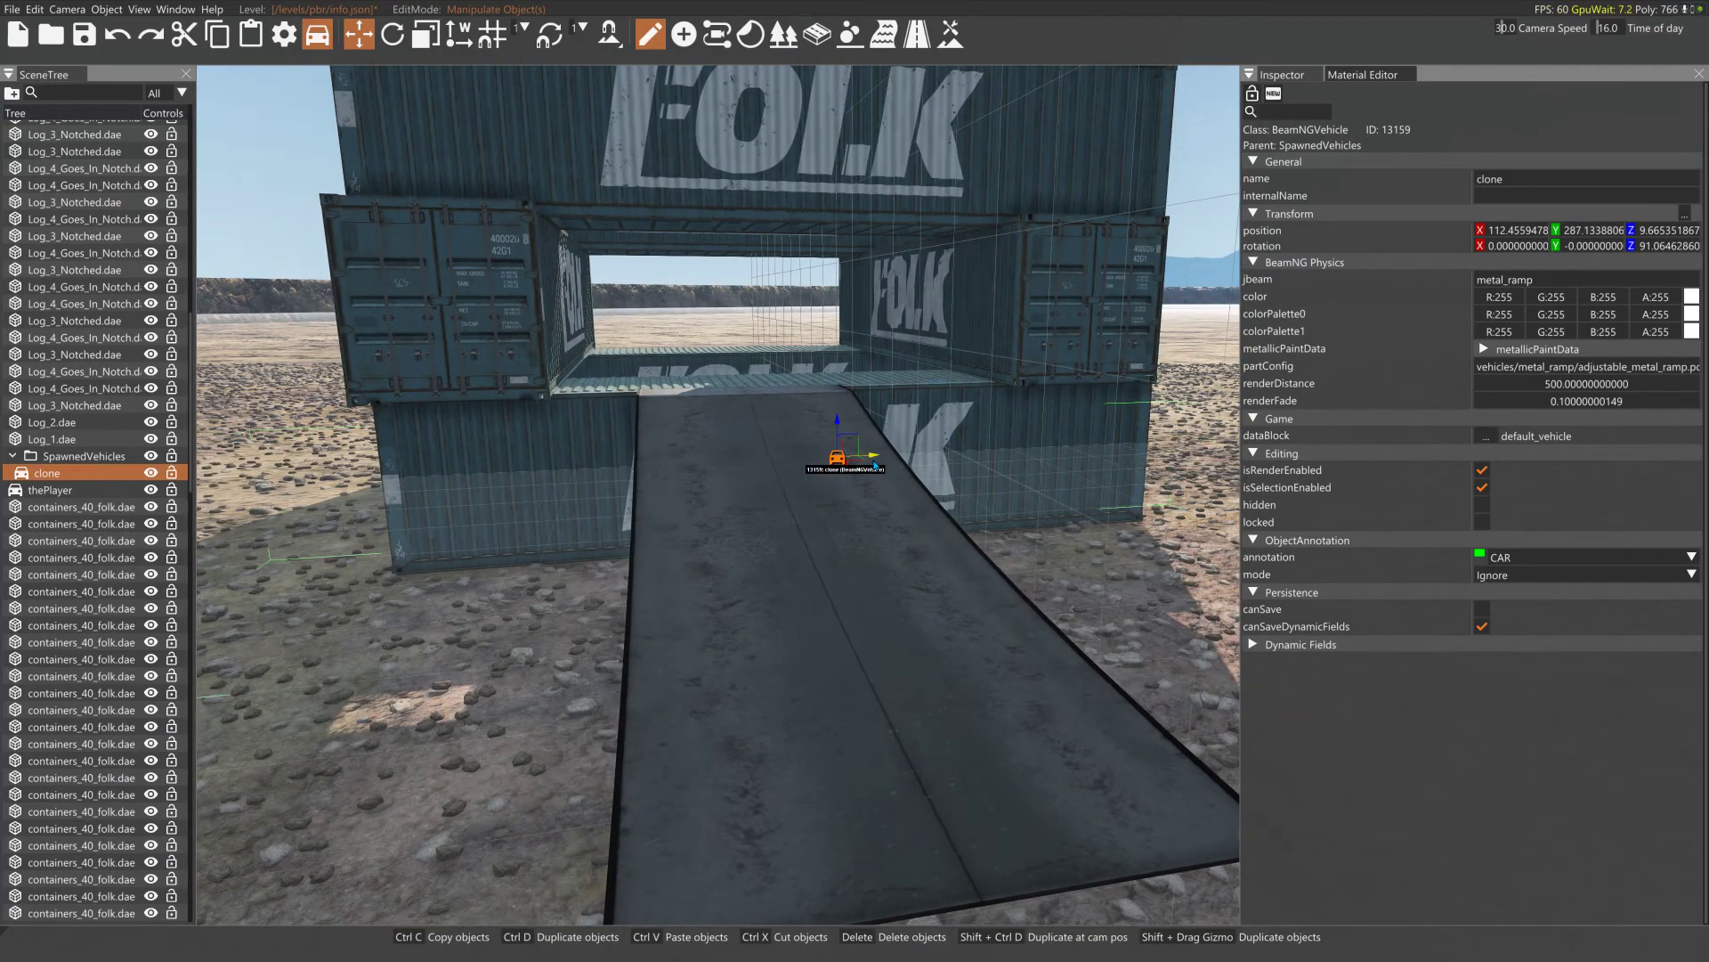
mouse_move(881, 467)
right_down()
mouse_move(979, 467)
mouse_move(801, 472)
mouse_move(852, 475)
right_up()
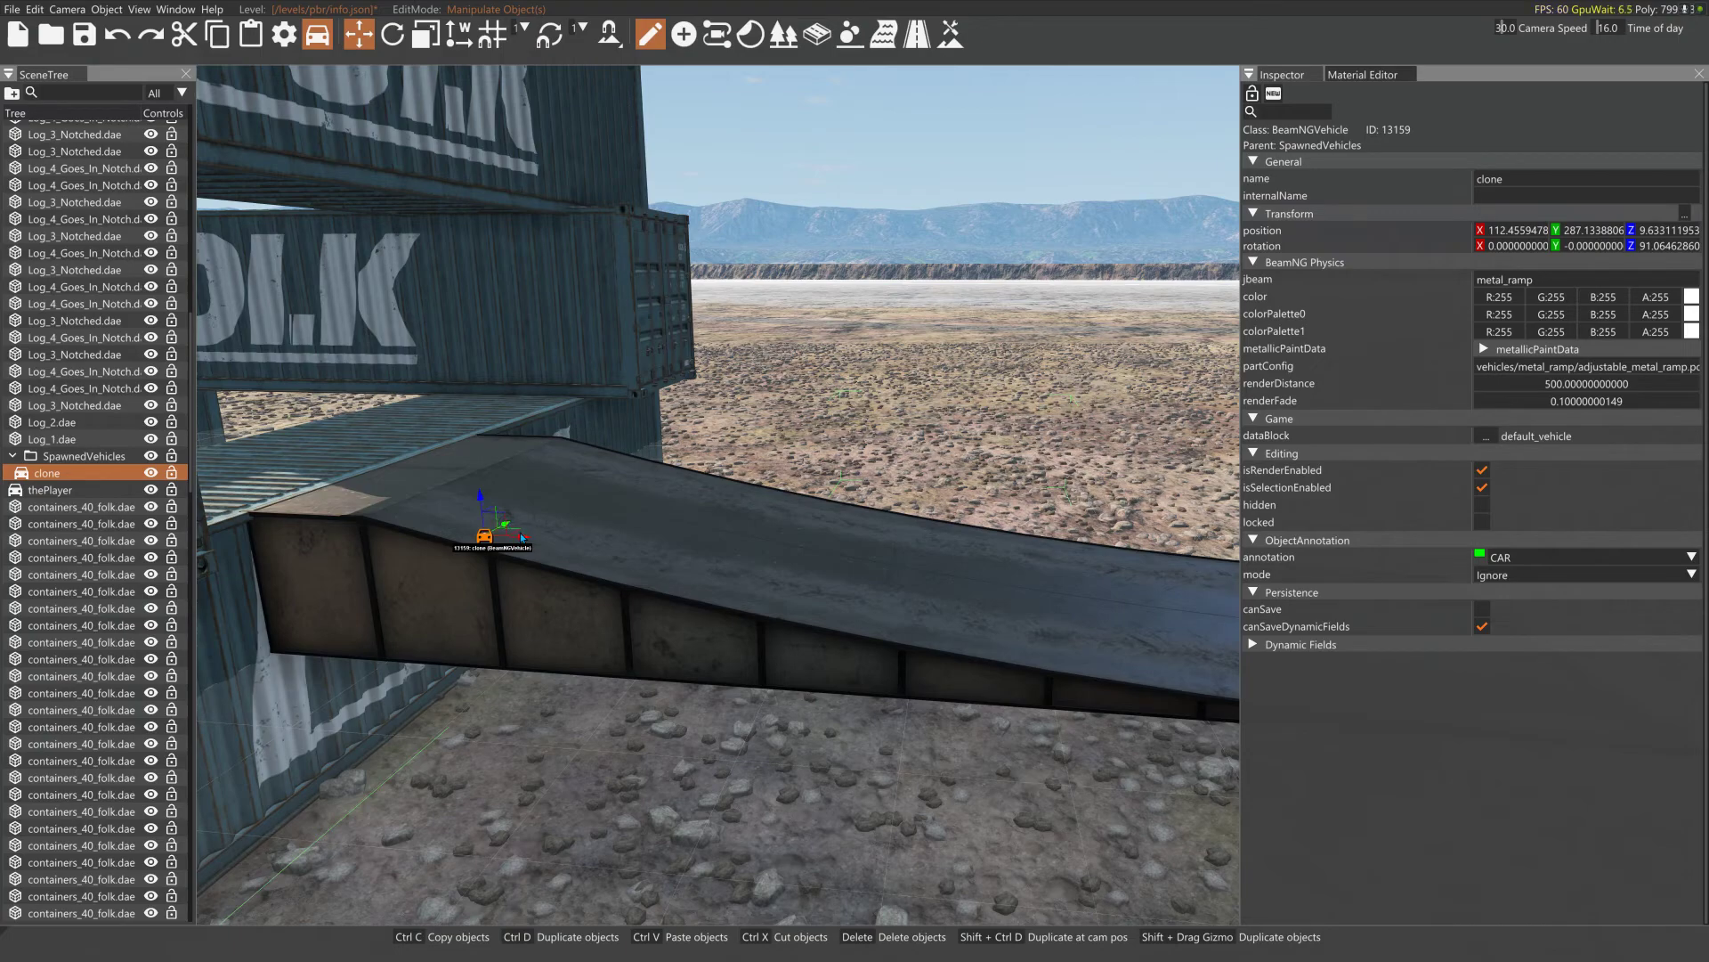
drag(525, 540, 529, 540)
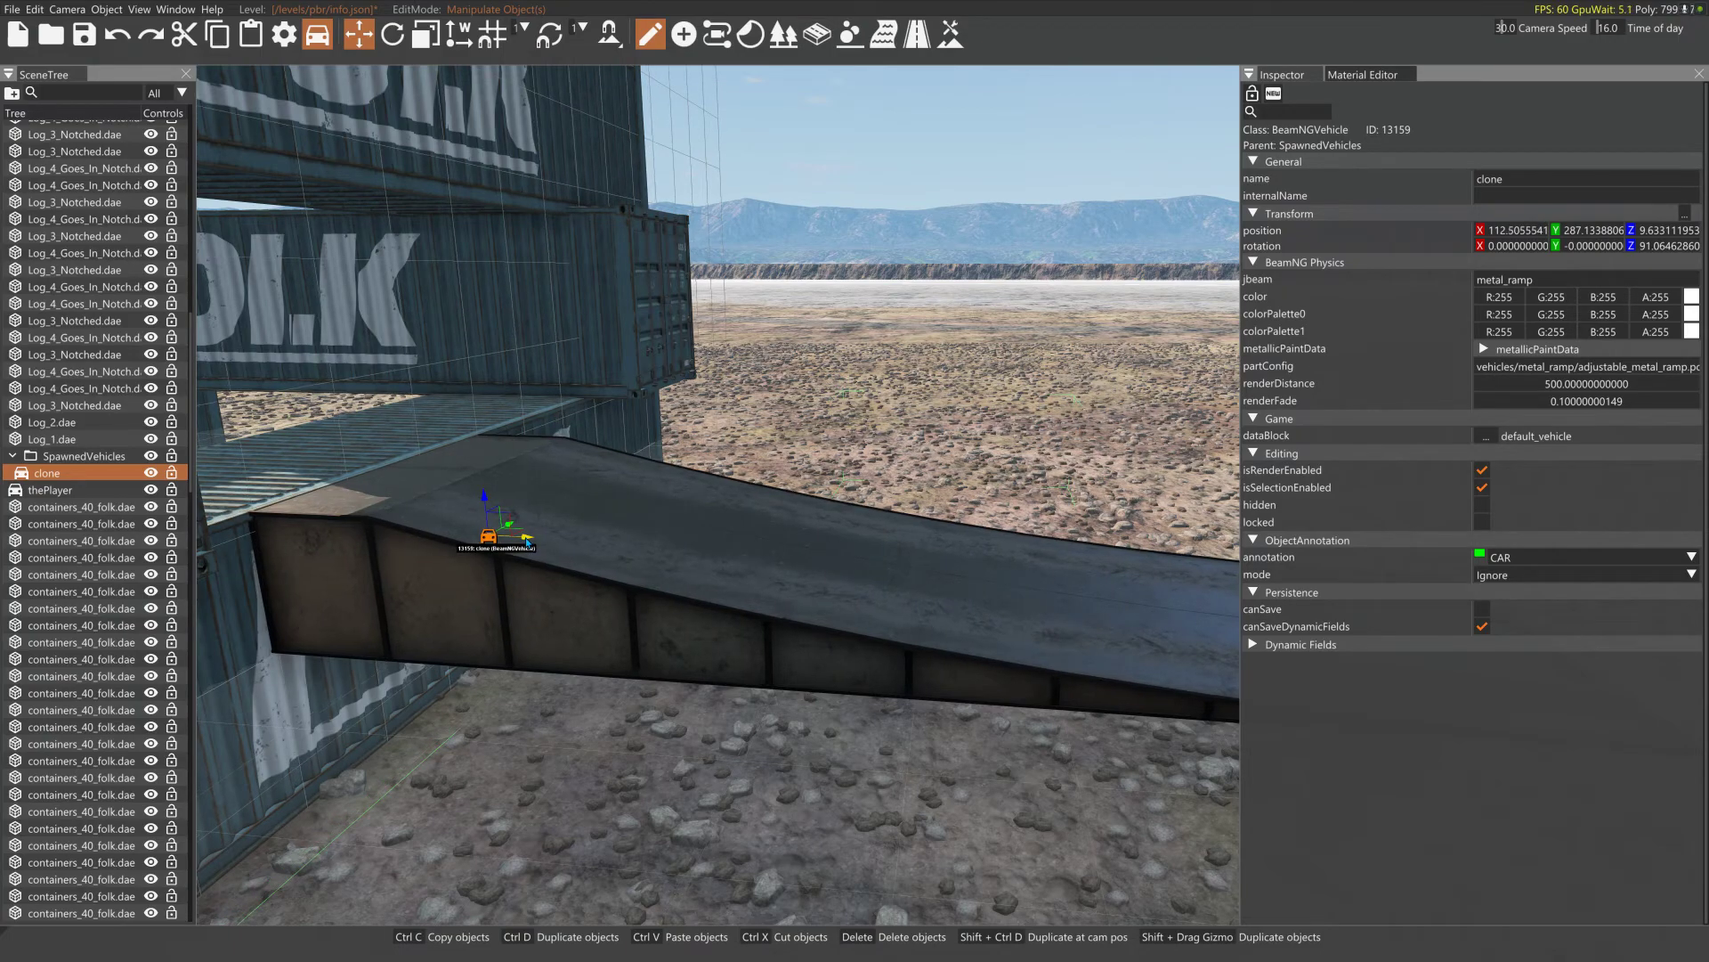
right_drag(527, 541, 462, 534)
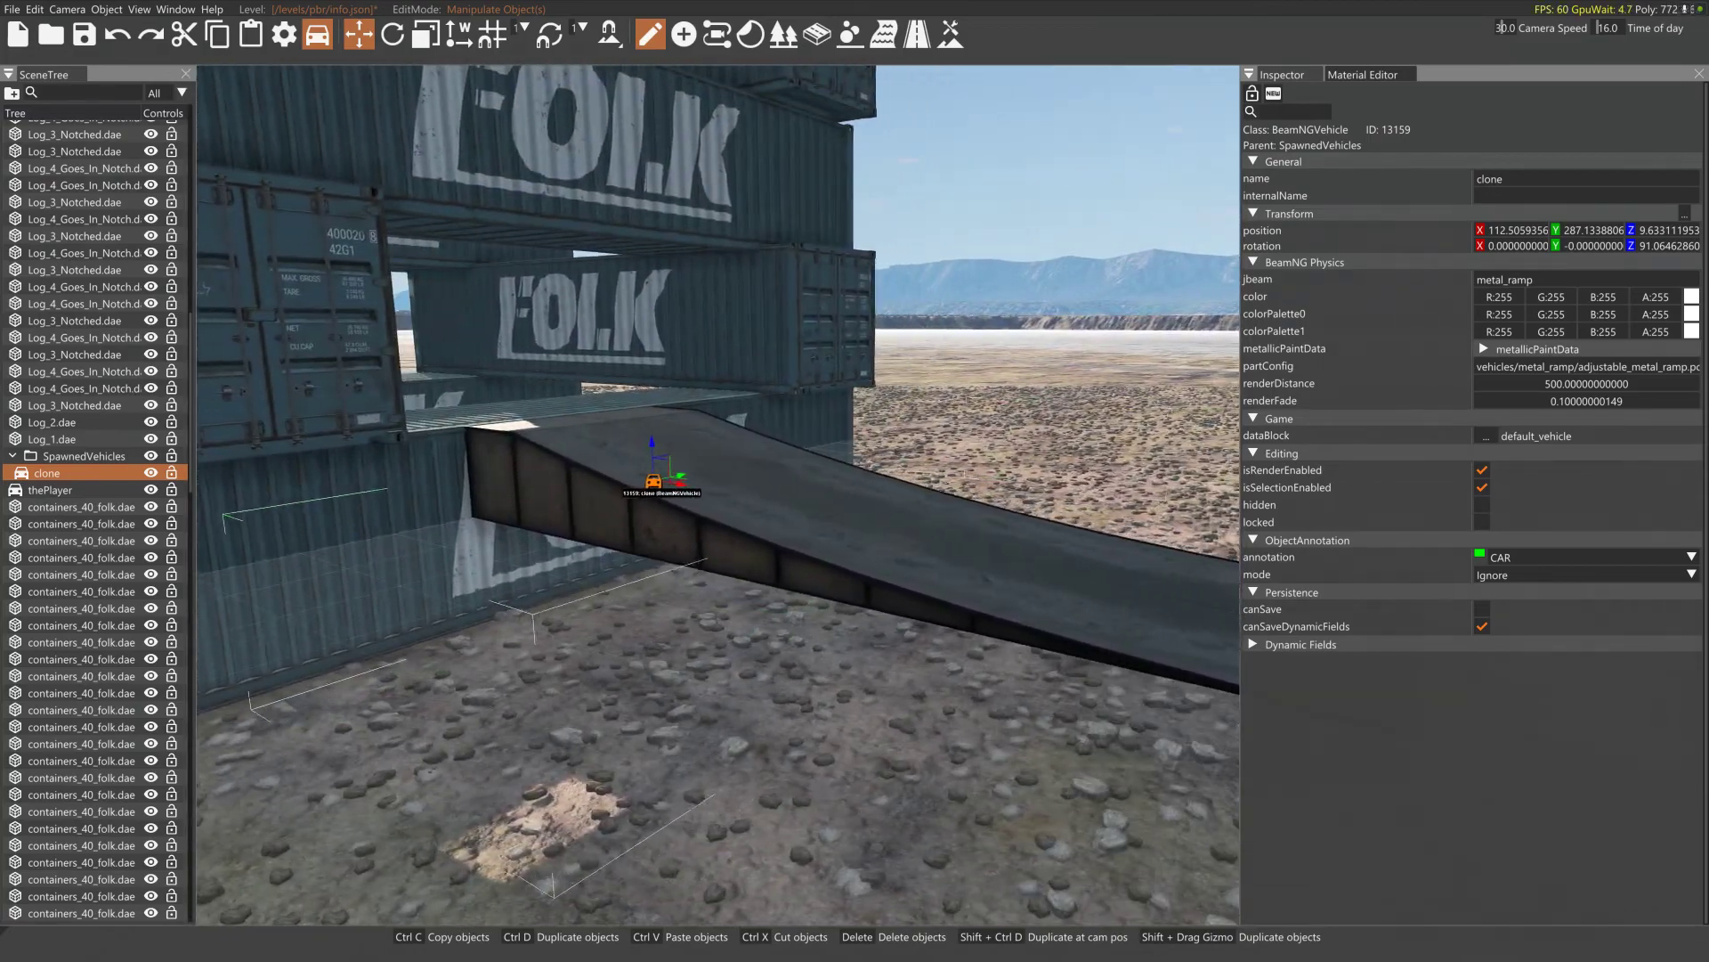
right_drag(645, 543, 608, 299)
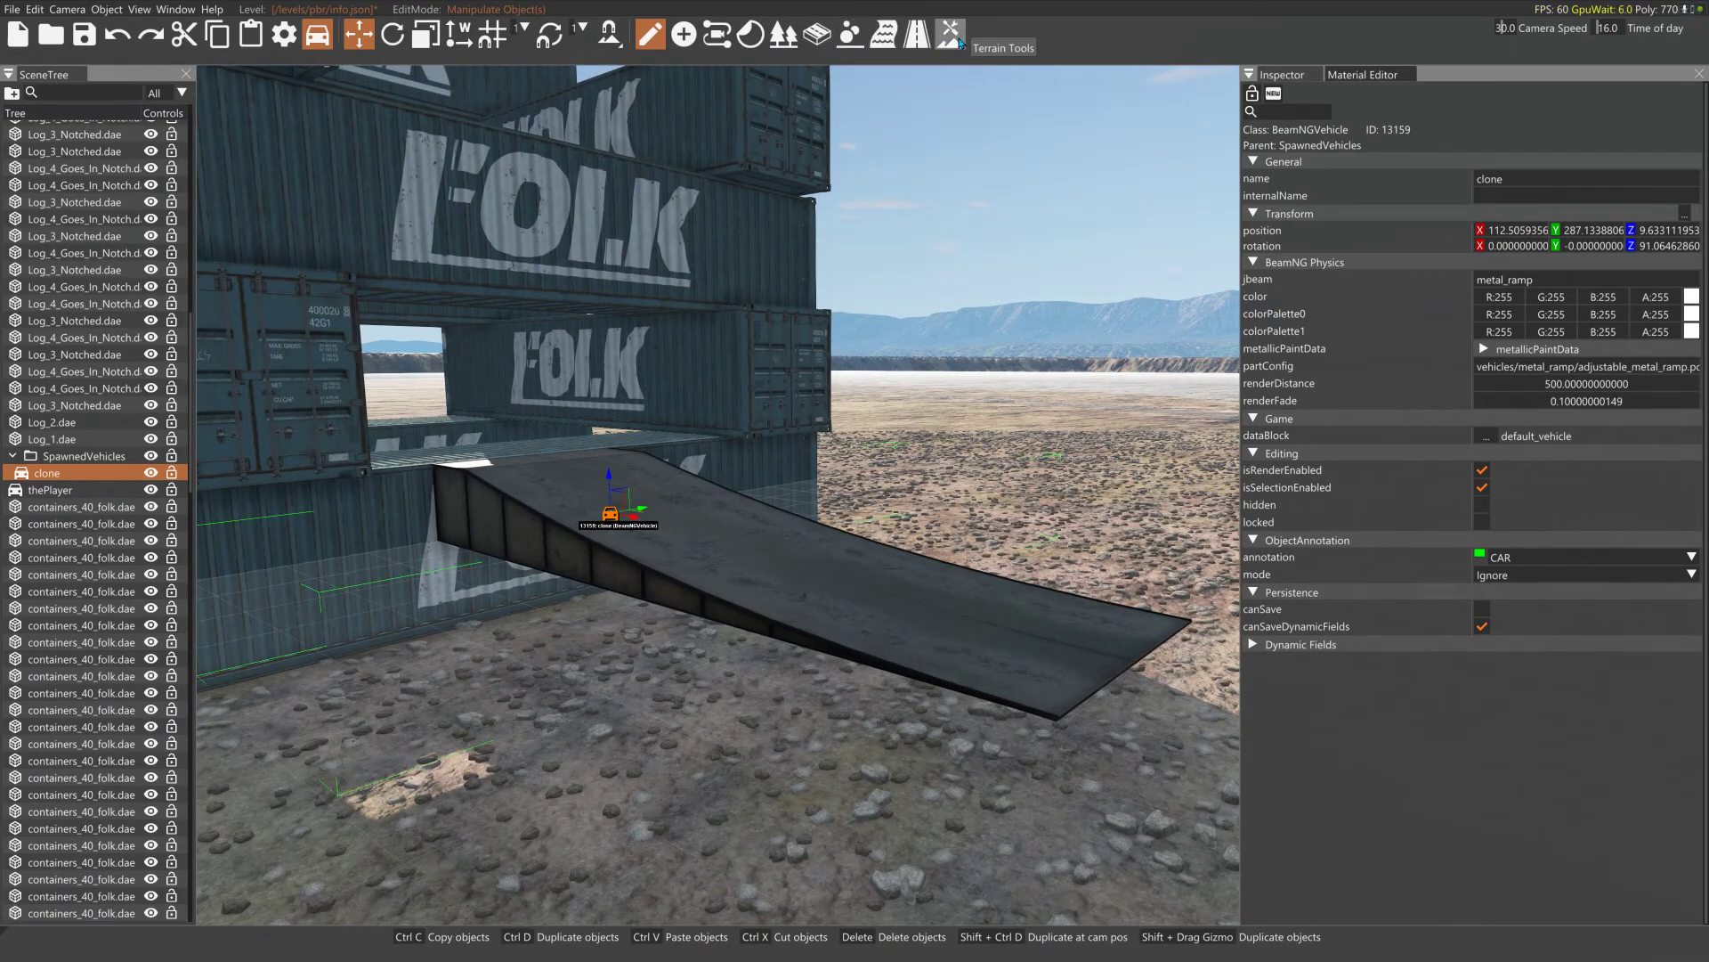
- Switch to terrain editing and try a Raise Height mound and mesh alignment, undoing both
click(959, 42)
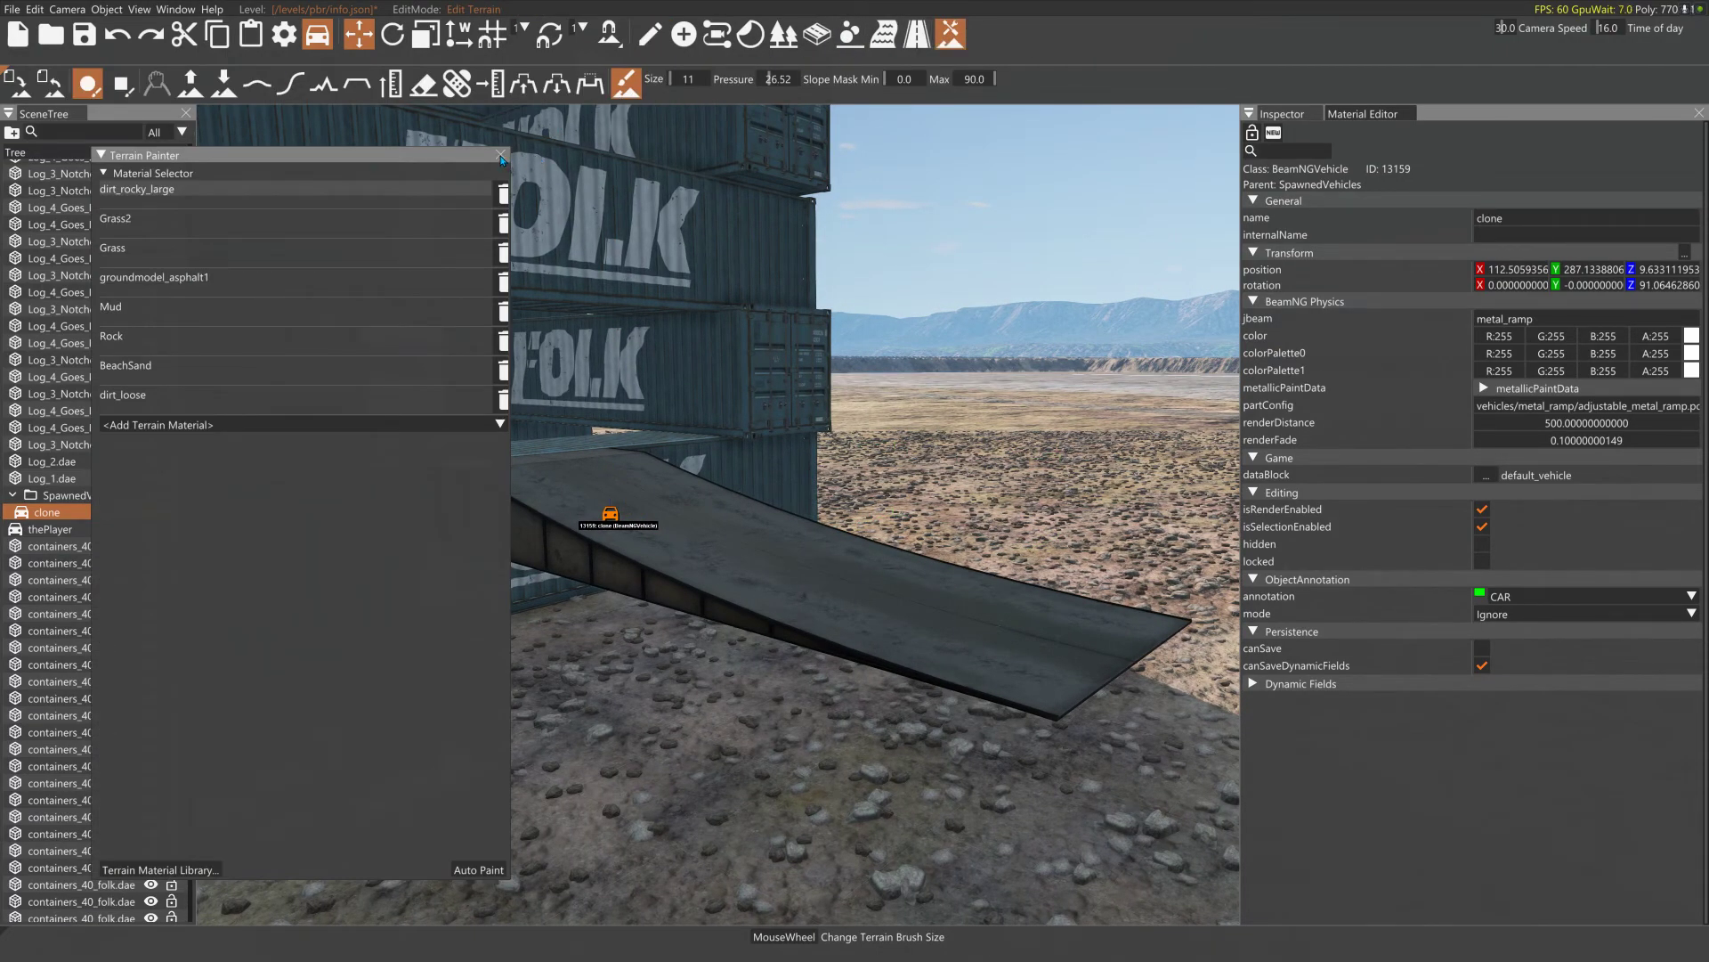
click(501, 156)
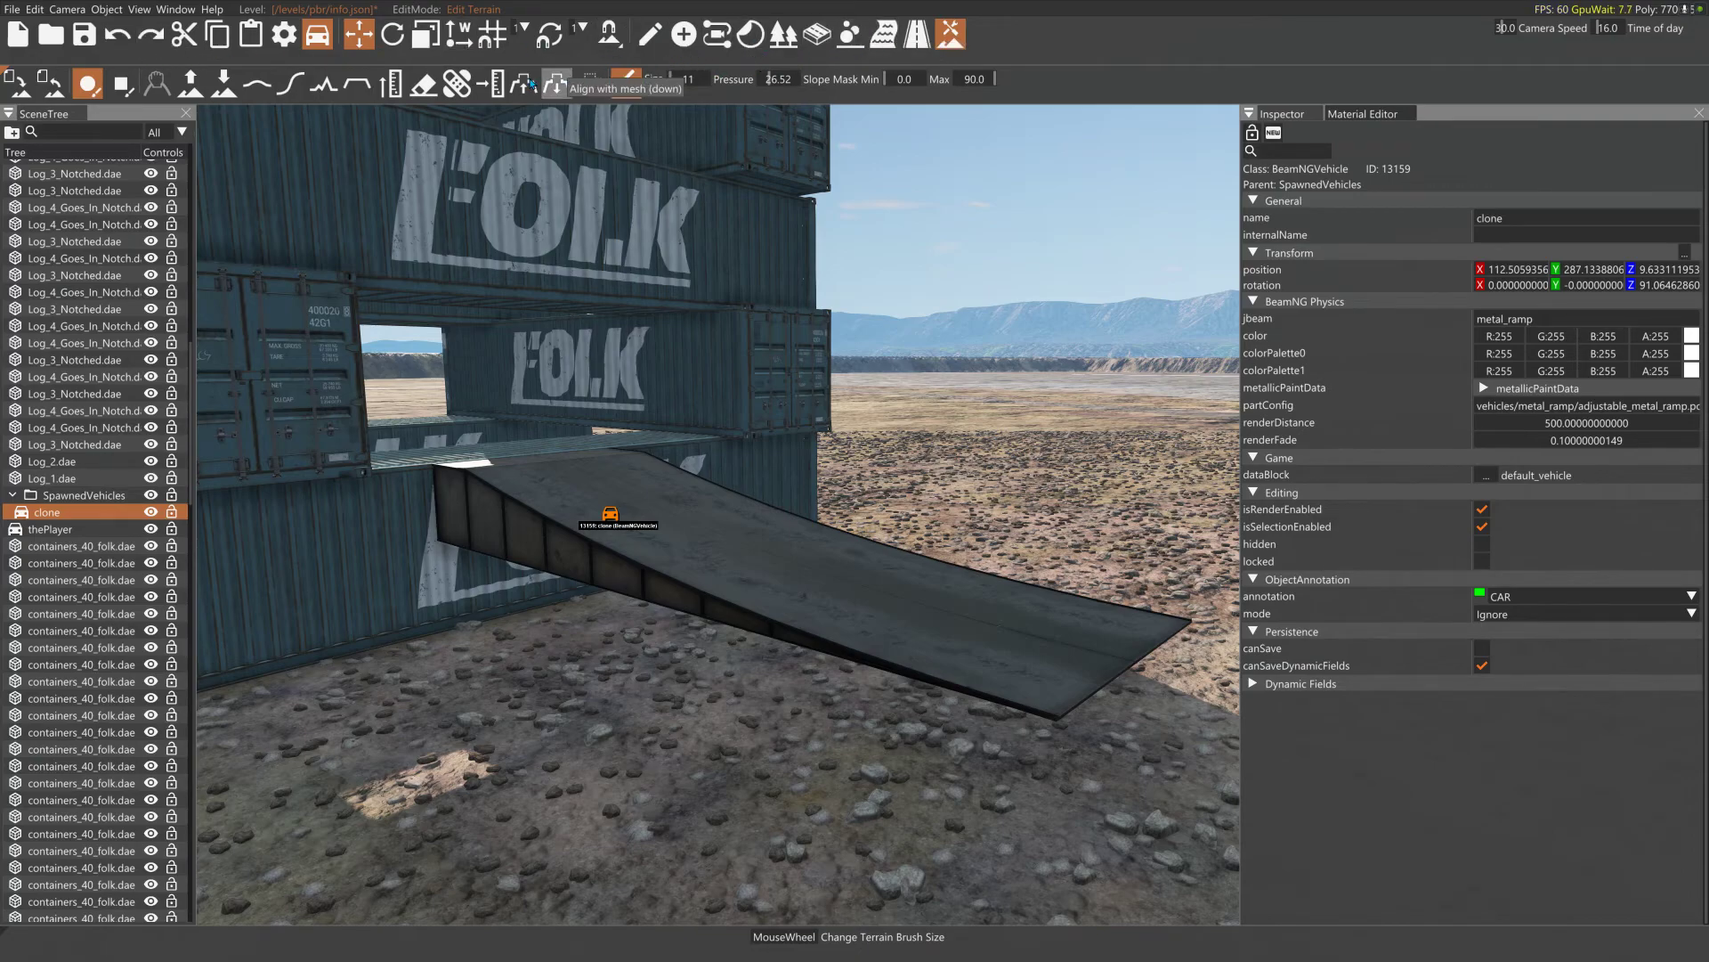
click(191, 83)
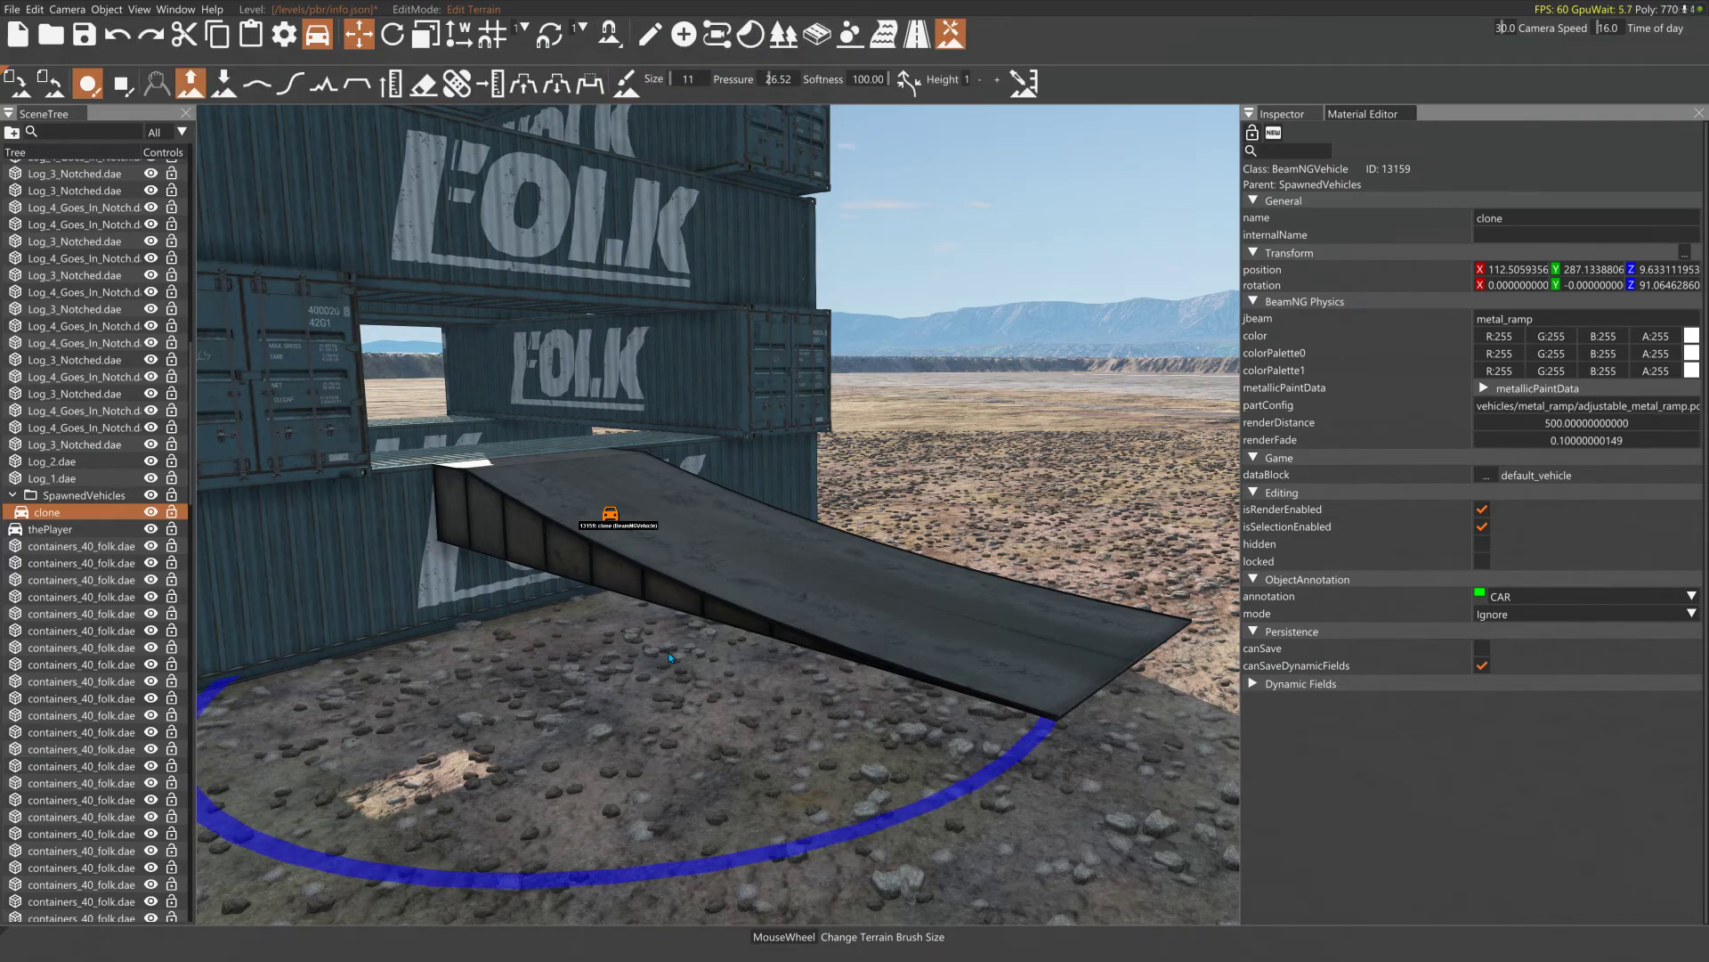
drag(669, 657, 639, 560)
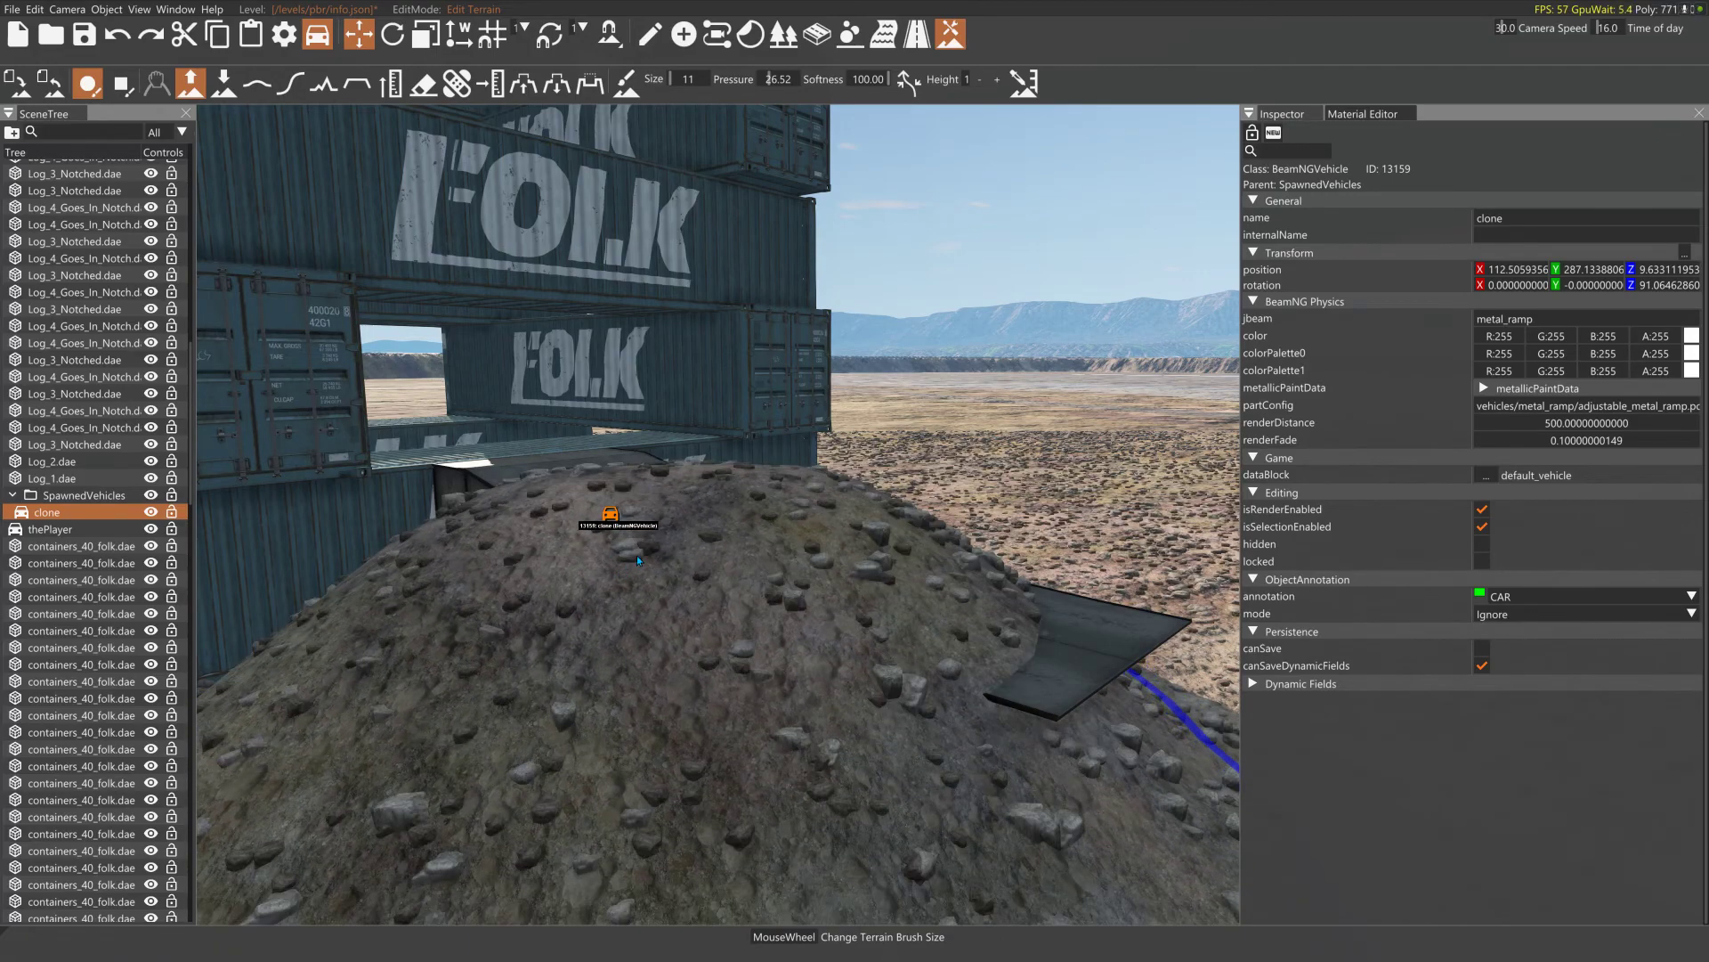
key(ctrl+z)
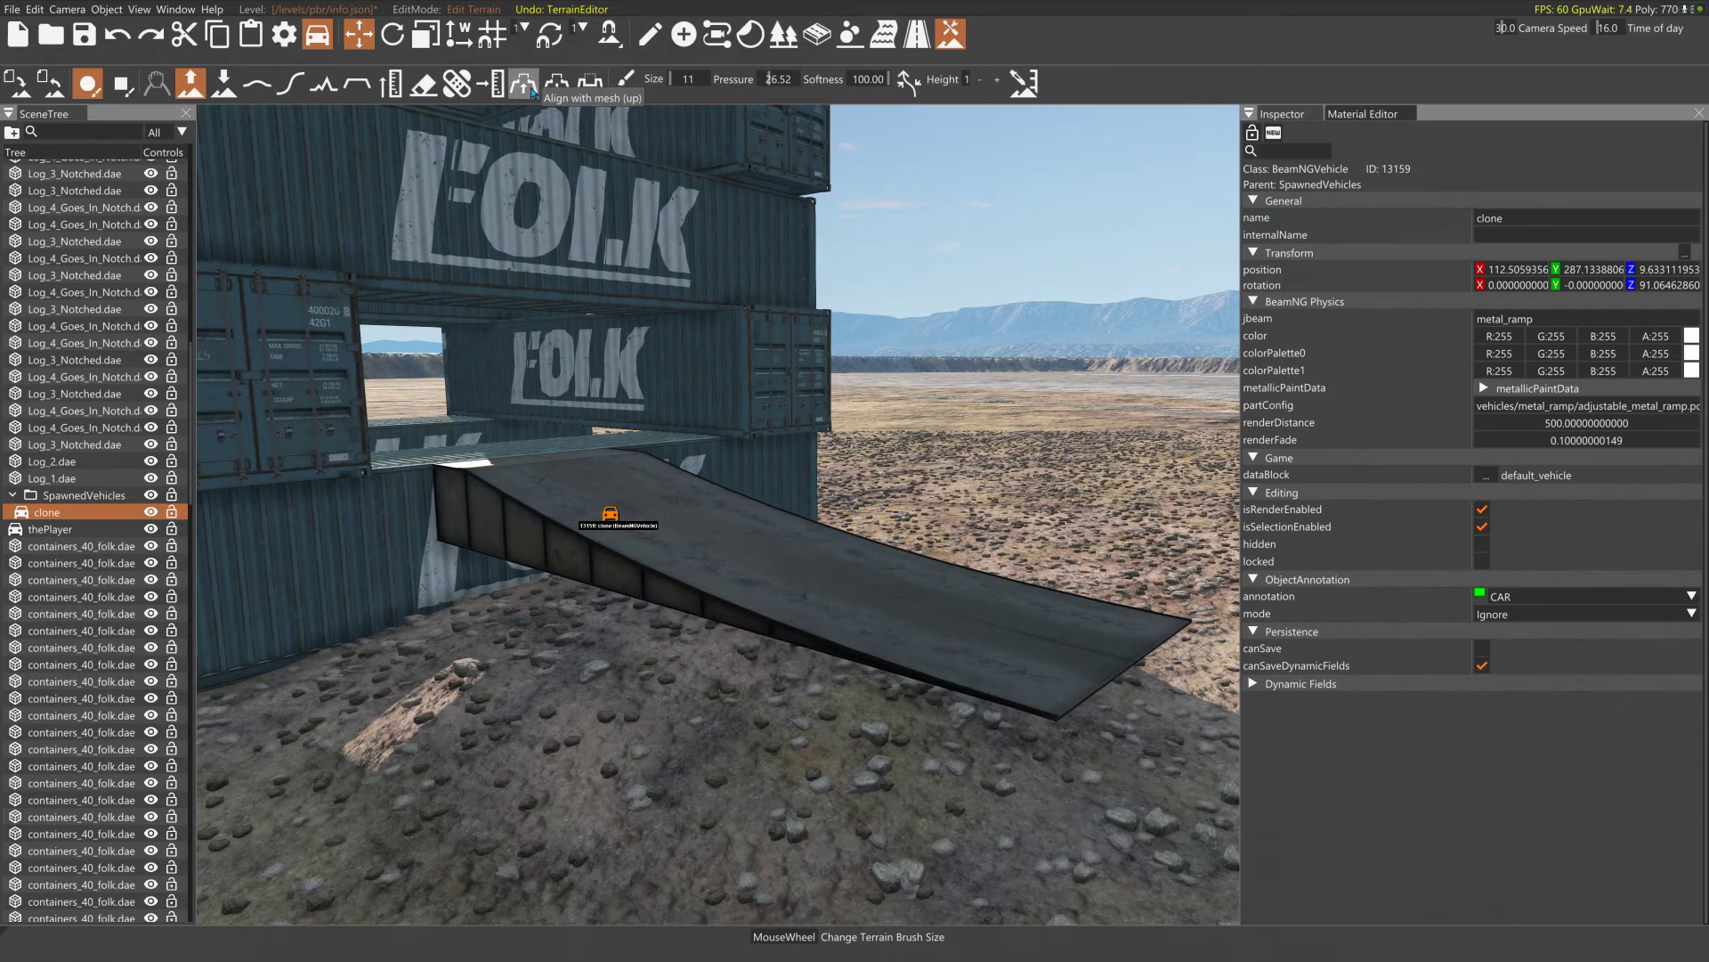
click(463, 641)
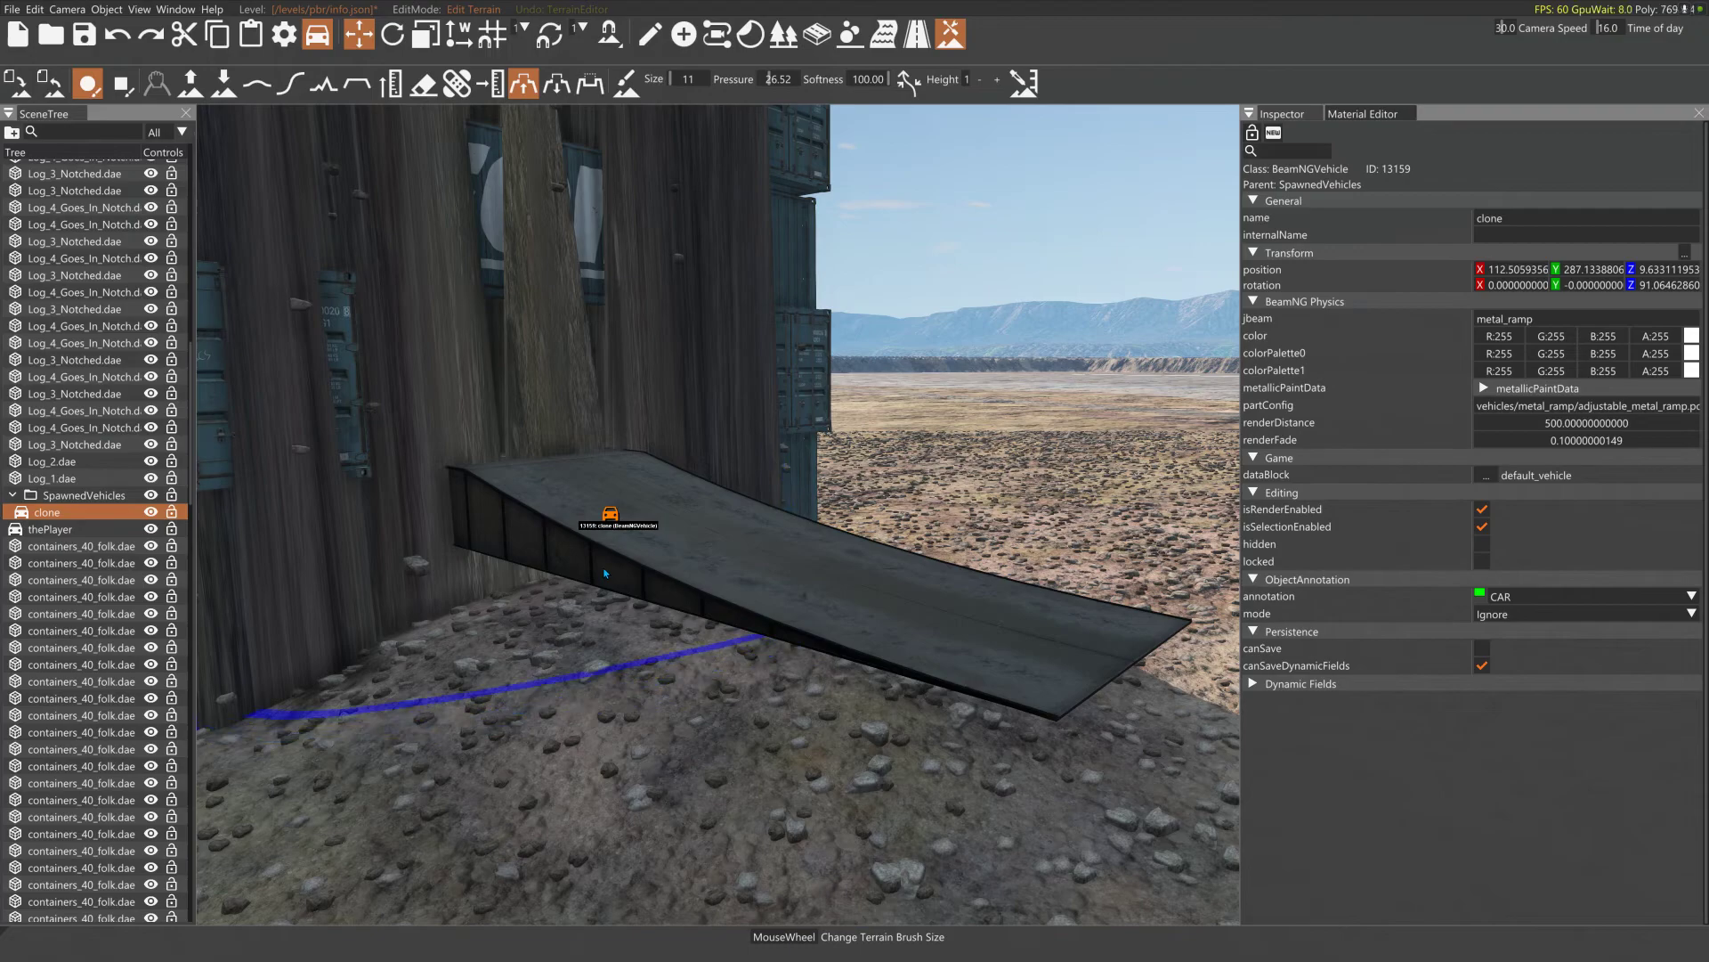
key(ctrl+z)
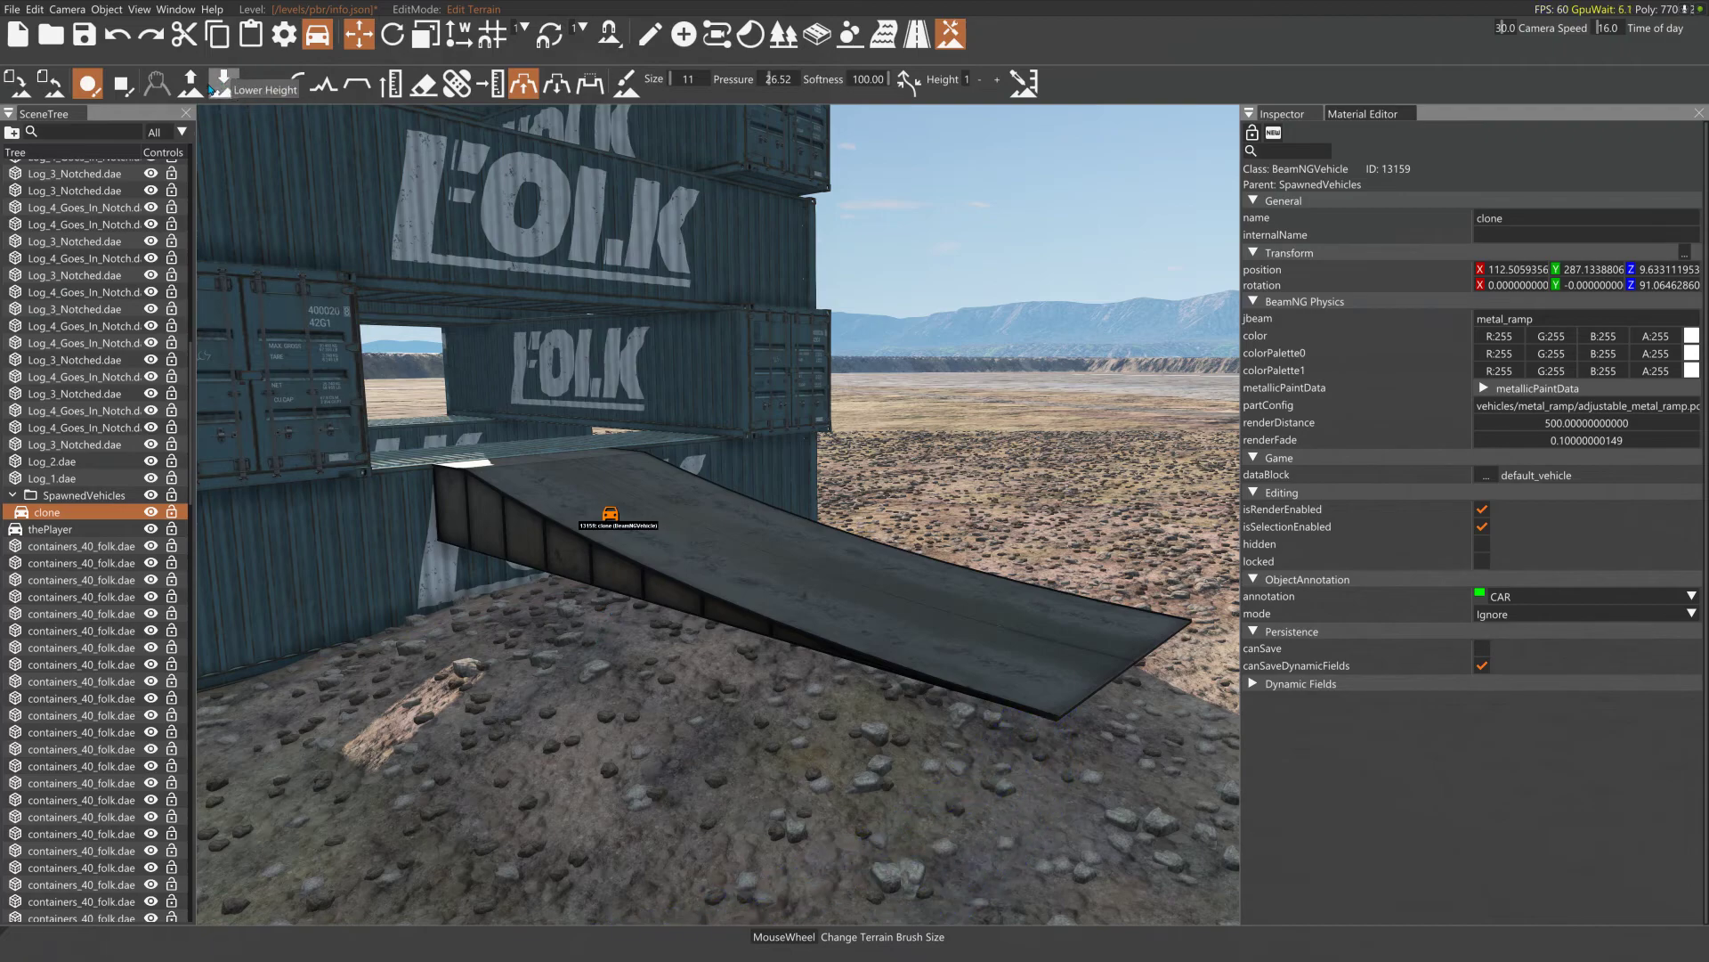
- Raise a mound under the ramp's lower end with a smaller brush and flatten its peak
click(191, 83)
scroll(859, 677, down, 5)
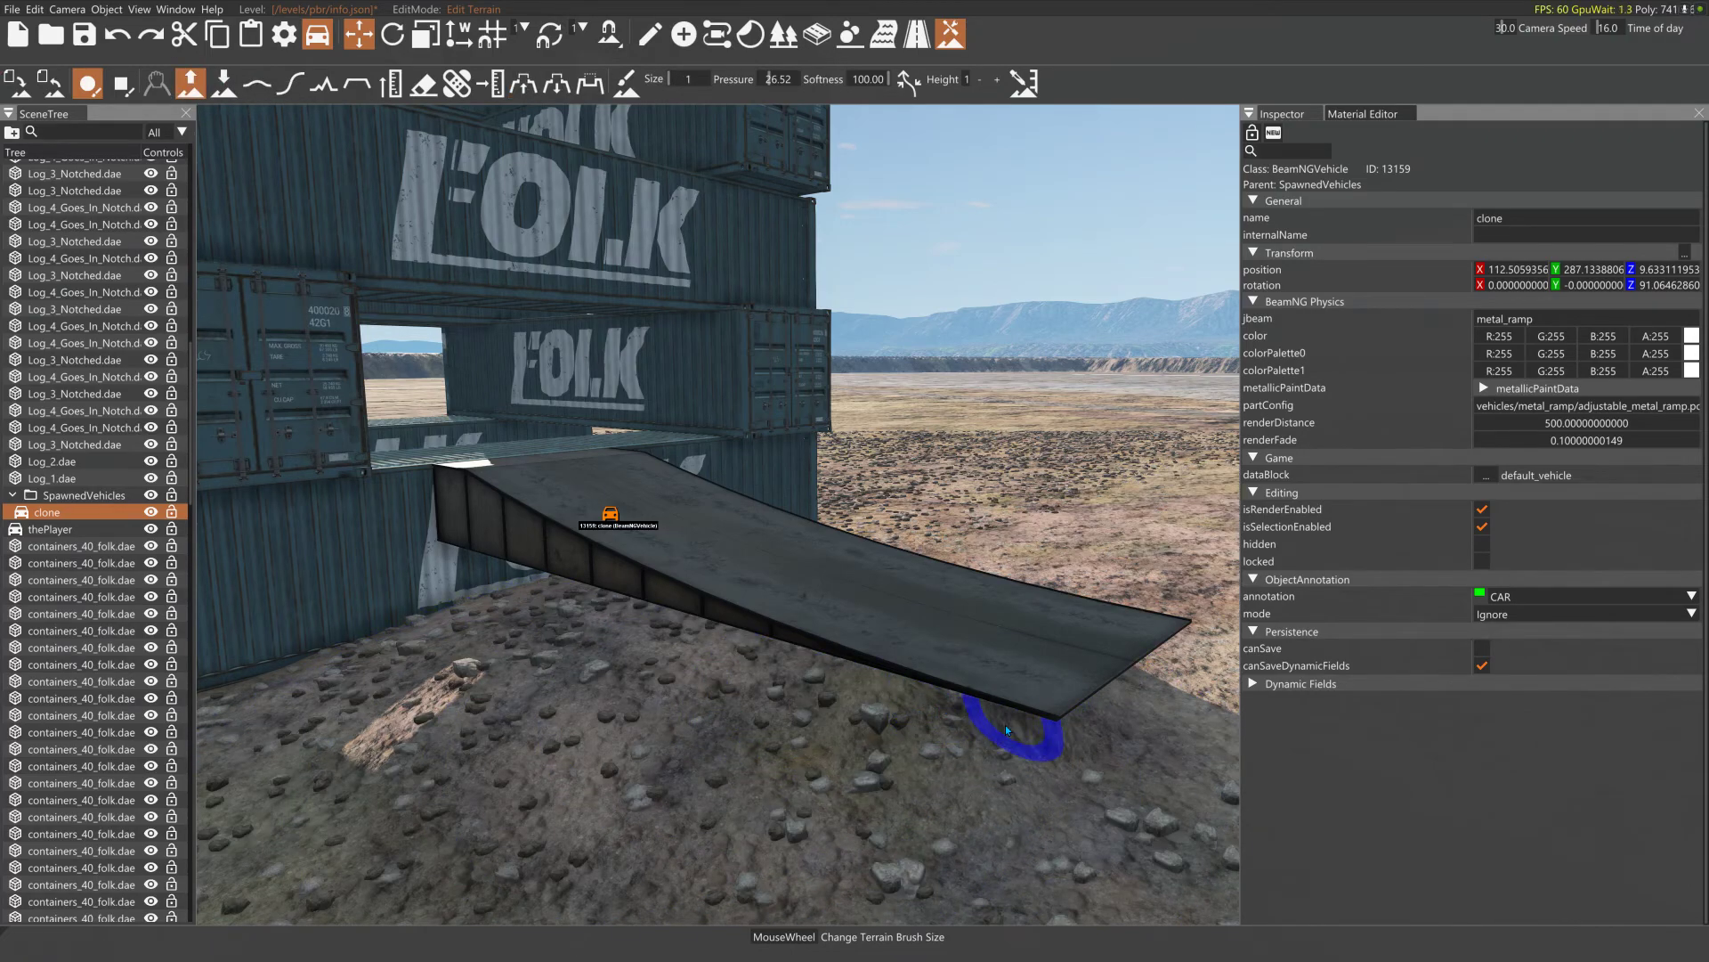
mouse_move(1007, 730)
mouse_down()
mouse_move(1069, 767)
mouse_move(1098, 685)
mouse_up()
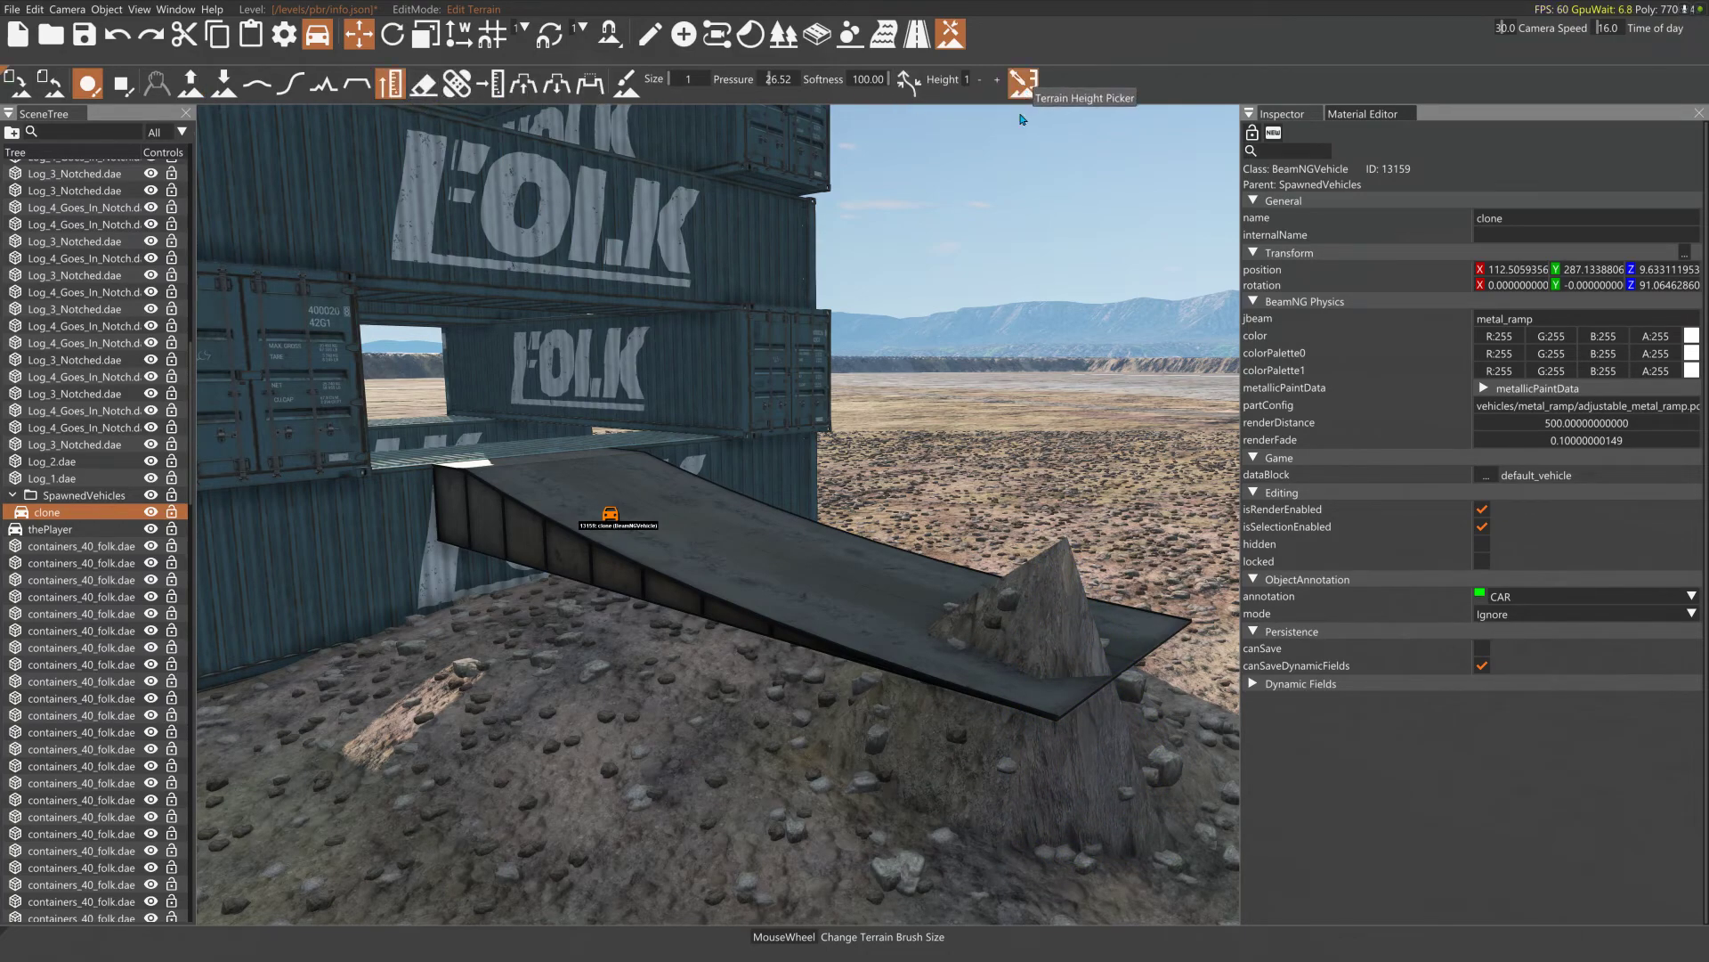
click(1111, 684)
mouse_move(1095, 659)
mouse_down()
mouse_move(1122, 703)
mouse_move(1022, 725)
mouse_move(877, 591)
mouse_move(783, 614)
mouse_move(708, 594)
mouse_up()
scroll(708, 594, up, 1)
scroll(775, 629, up, 2)
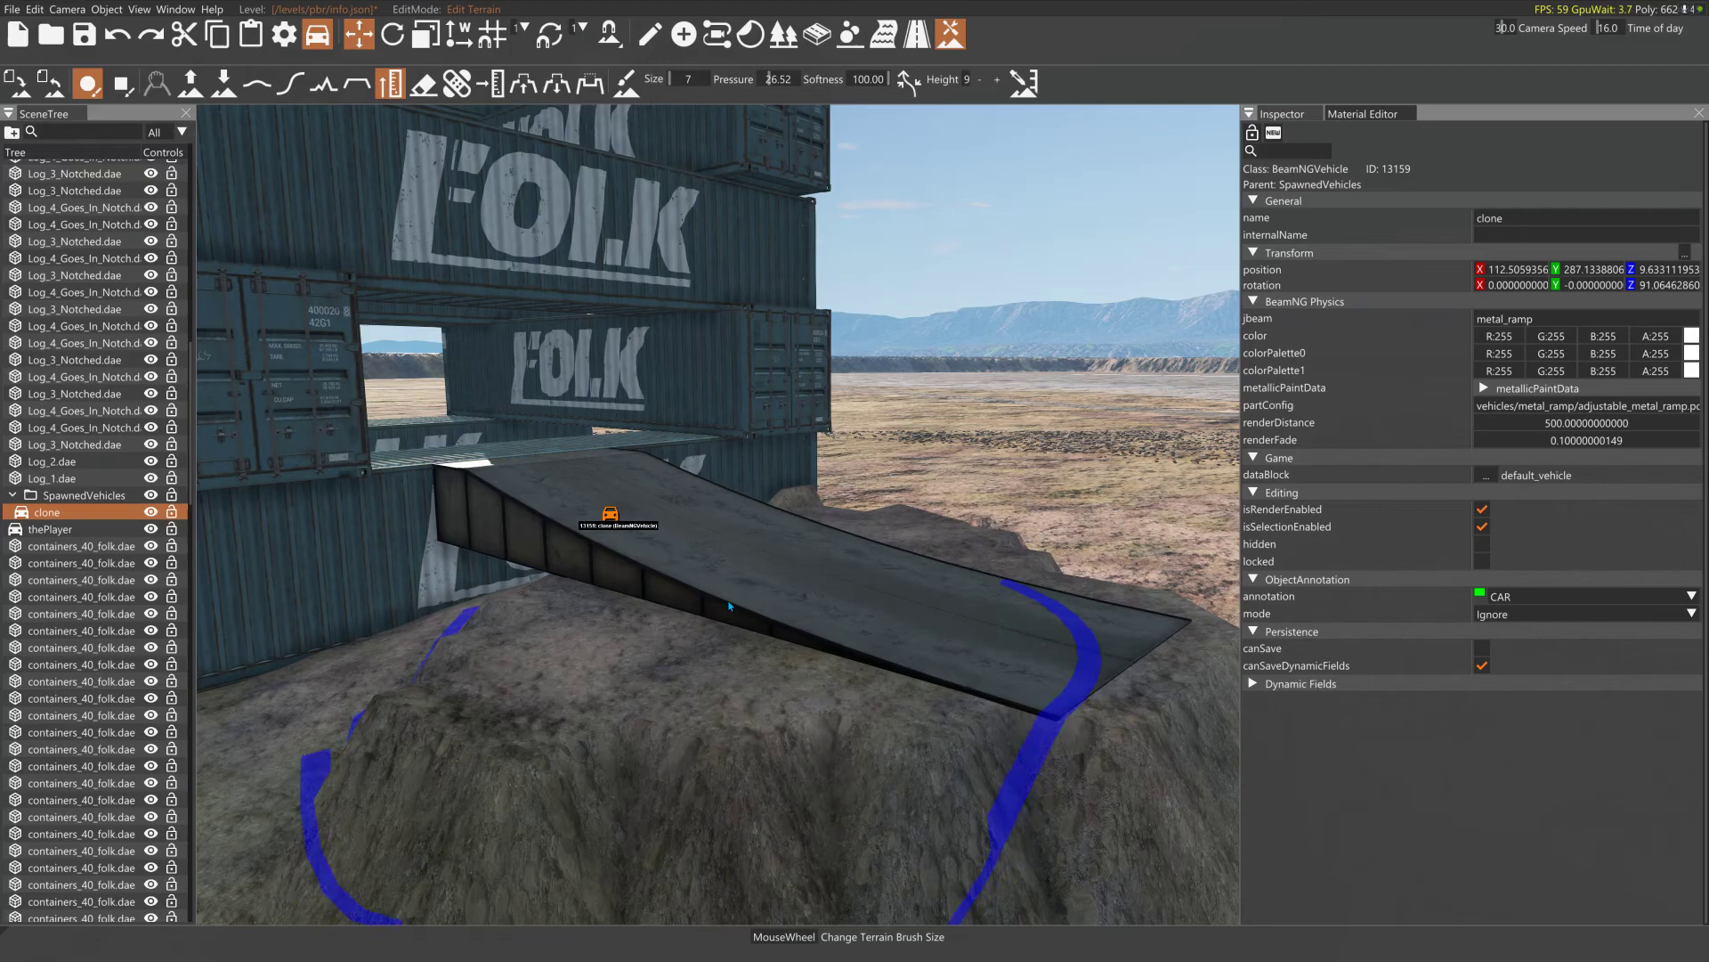
scroll(841, 663, up, 2)
scroll(974, 730, up, 1)
- Raise a long rocky ridge beside the ramp and reshape it with the Smooth brush
key(d)
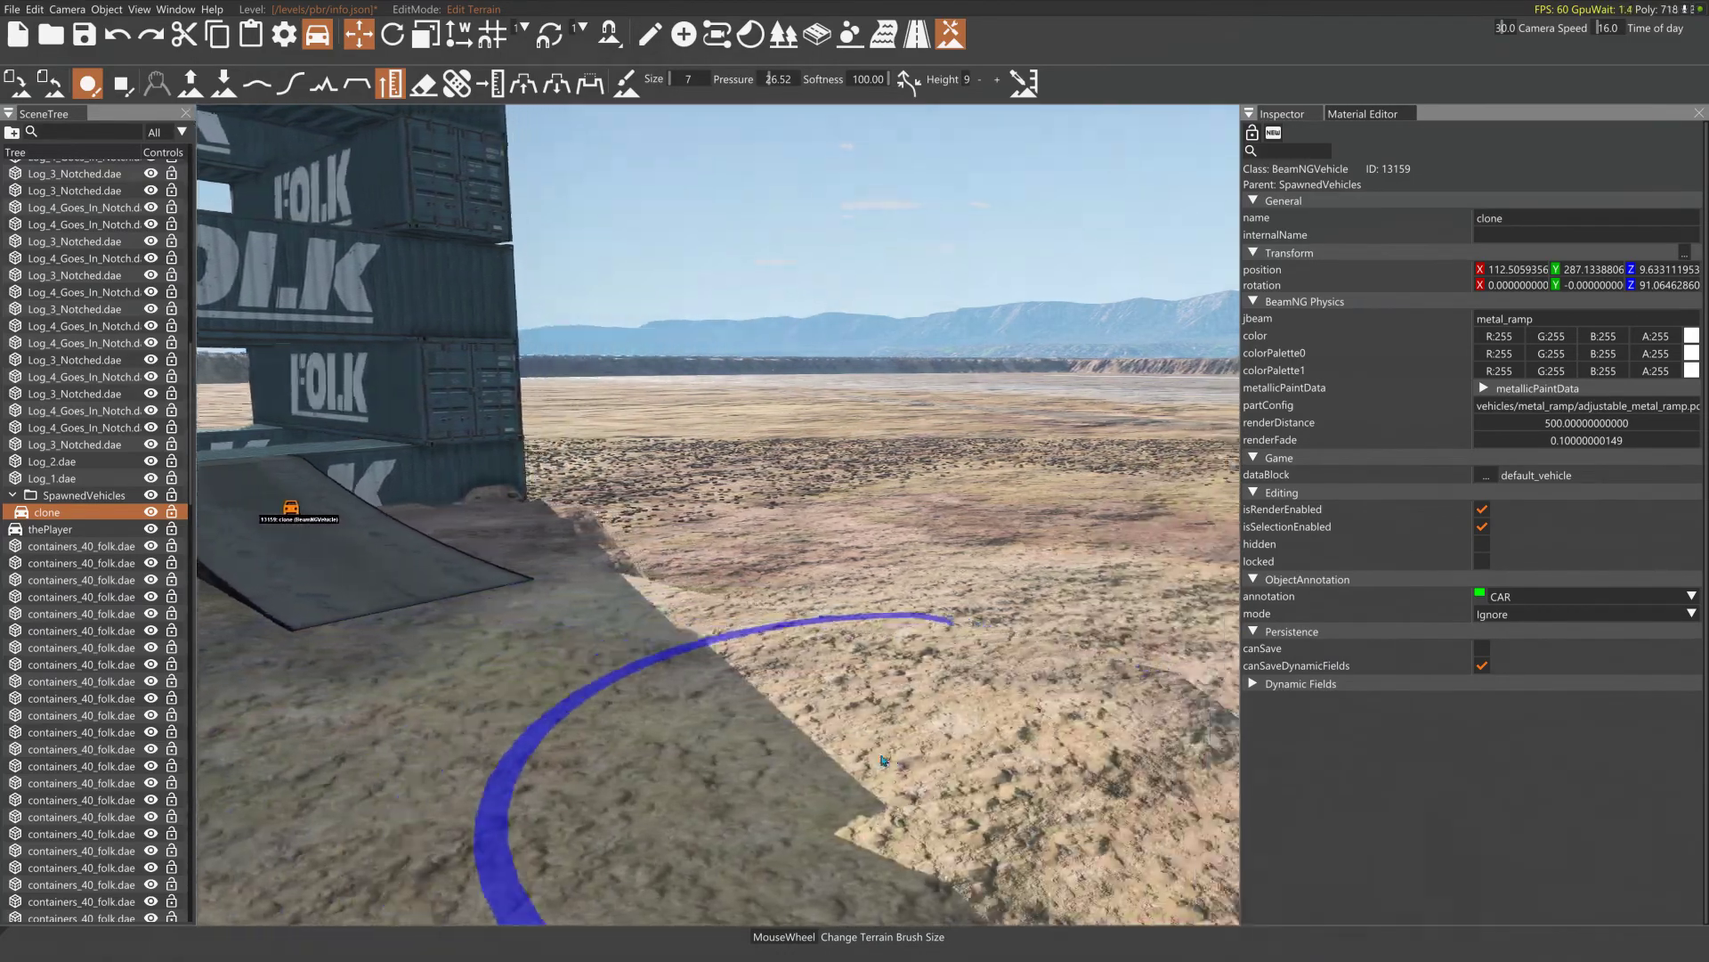
mouse_move(884, 762)
mouse_down()
mouse_move(1032, 739)
mouse_move(801, 686)
mouse_move(973, 614)
mouse_move(1115, 676)
mouse_up()
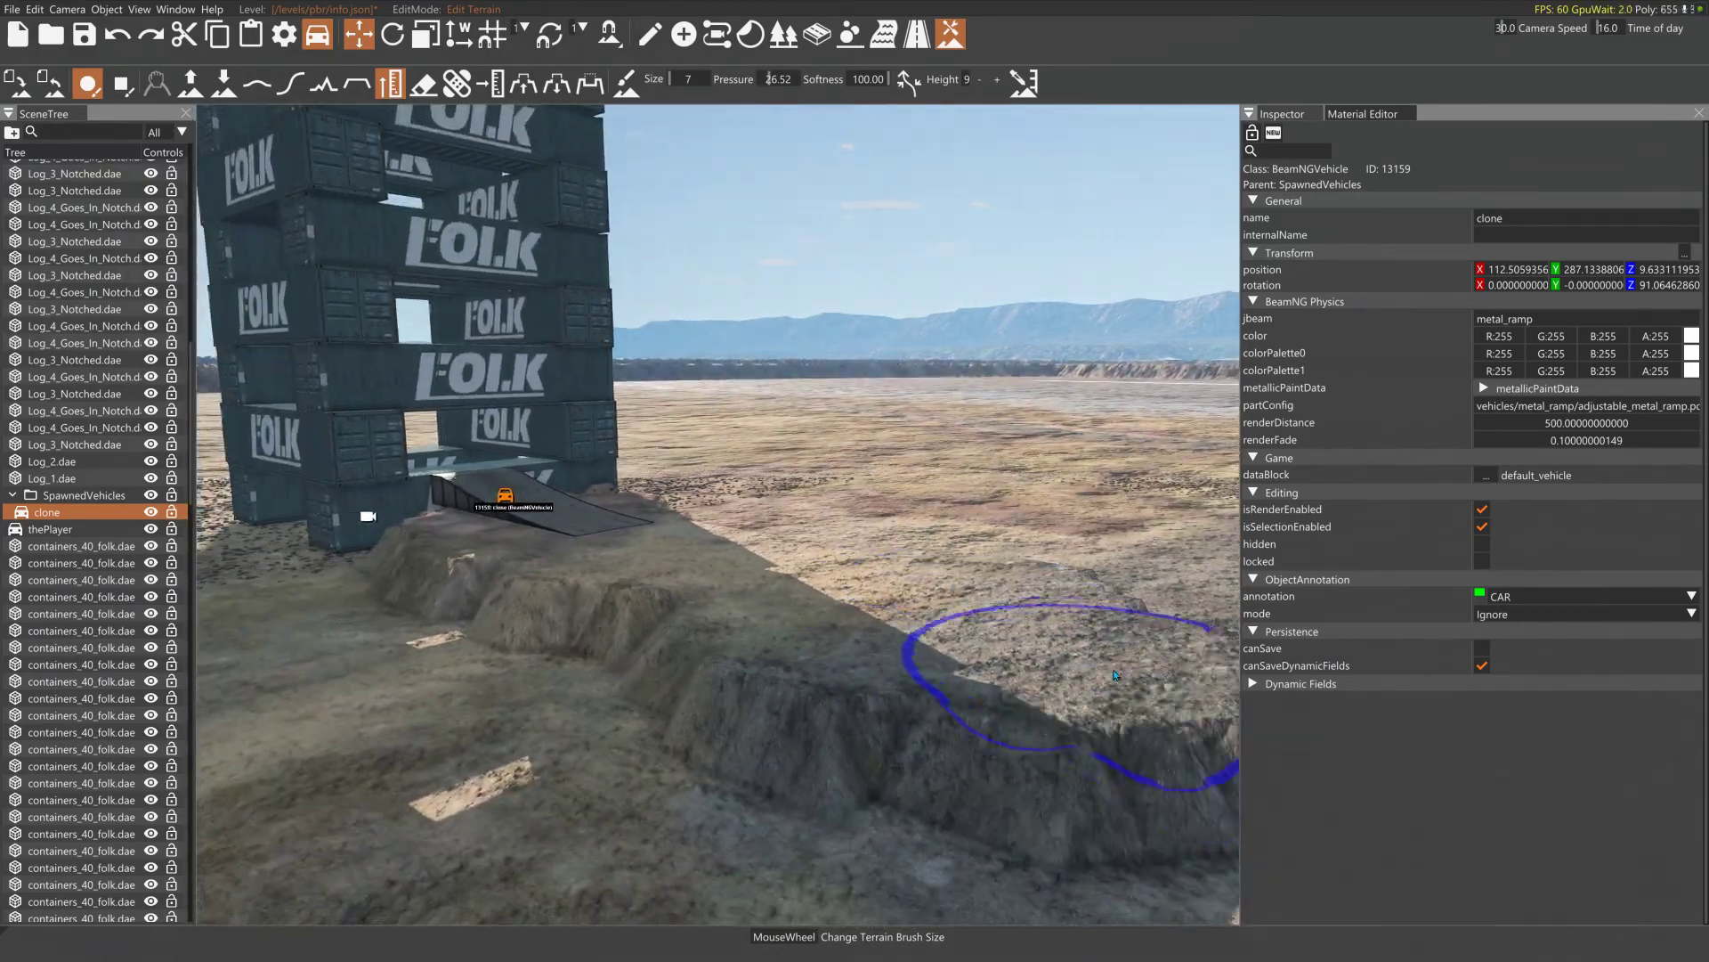
click(256, 83)
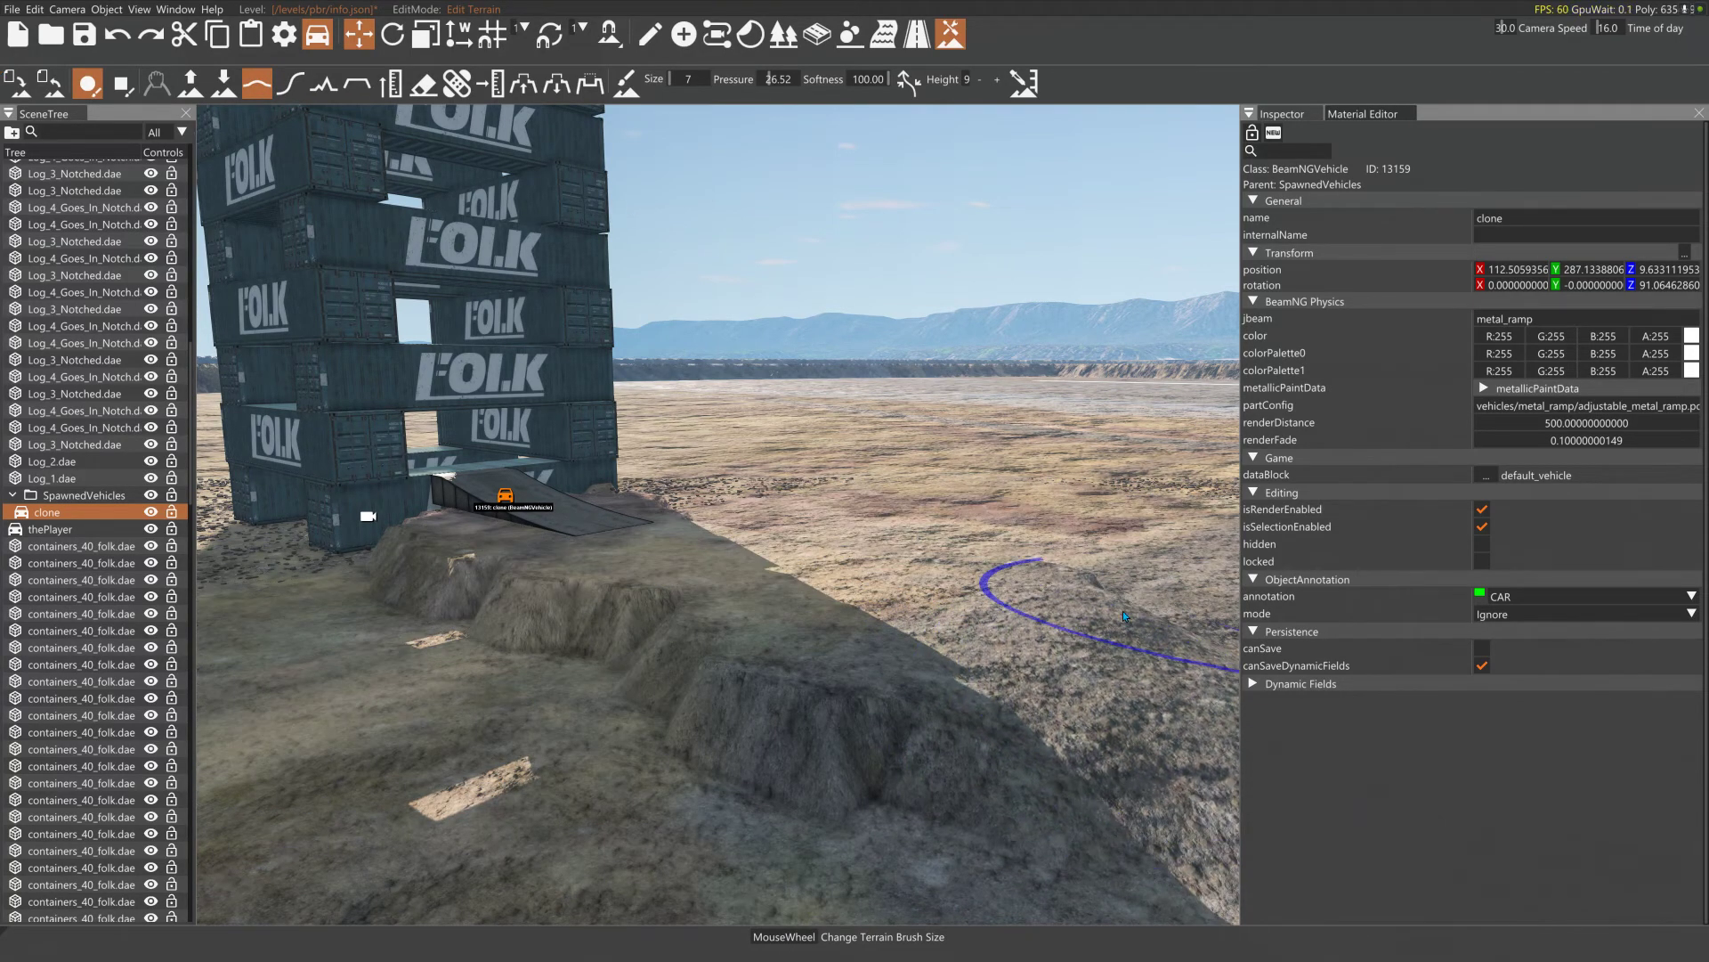
mouse_move(707, 605)
right_down()
mouse_move(766, 552)
mouse_move(641, 548)
mouse_move(887, 257)
right_up()
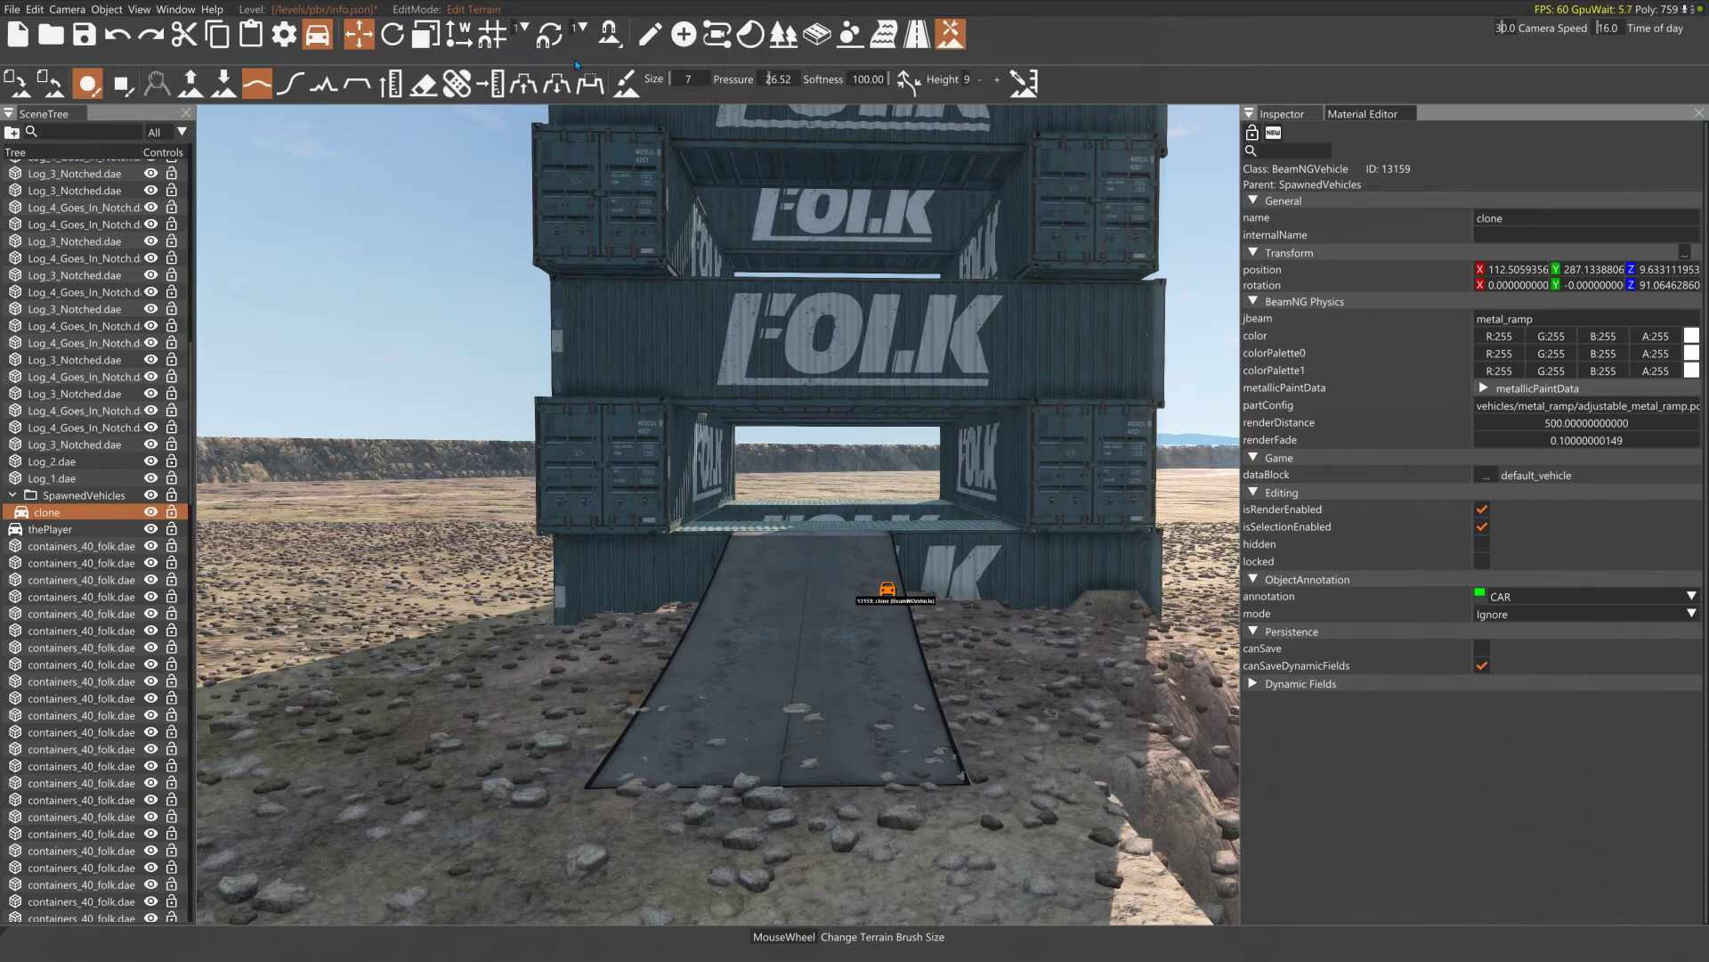
- Switch to Object Select and reposition the view around the tower and ramp
click(647, 33)
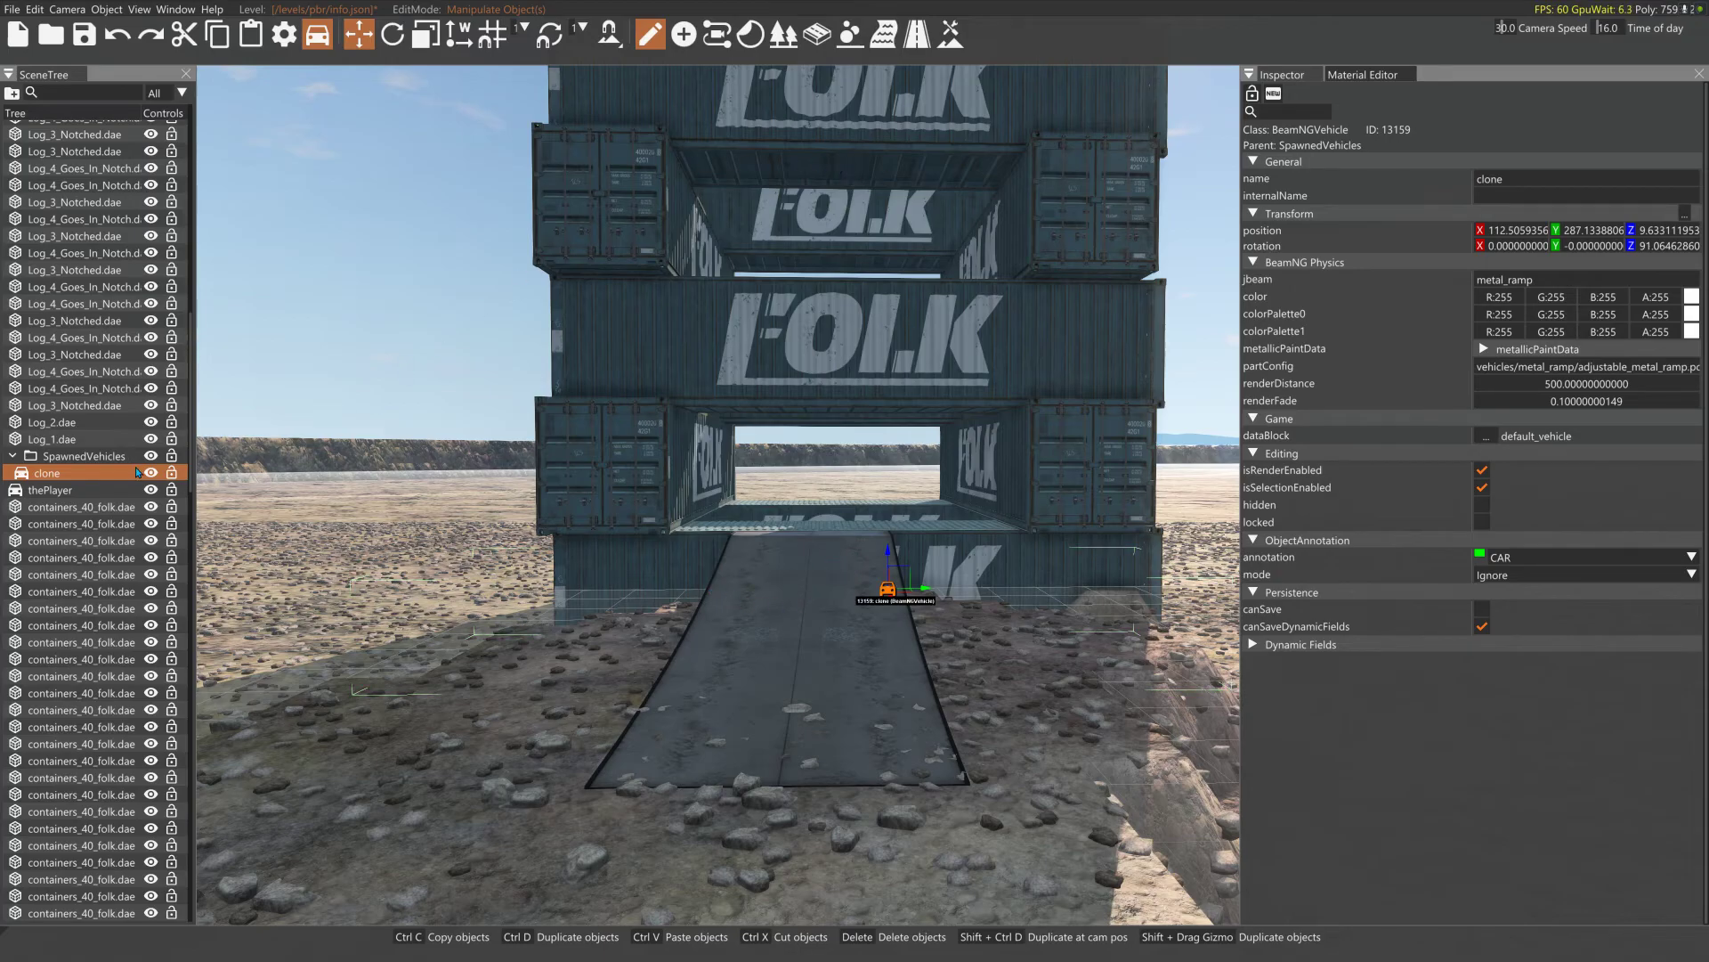
key(s)
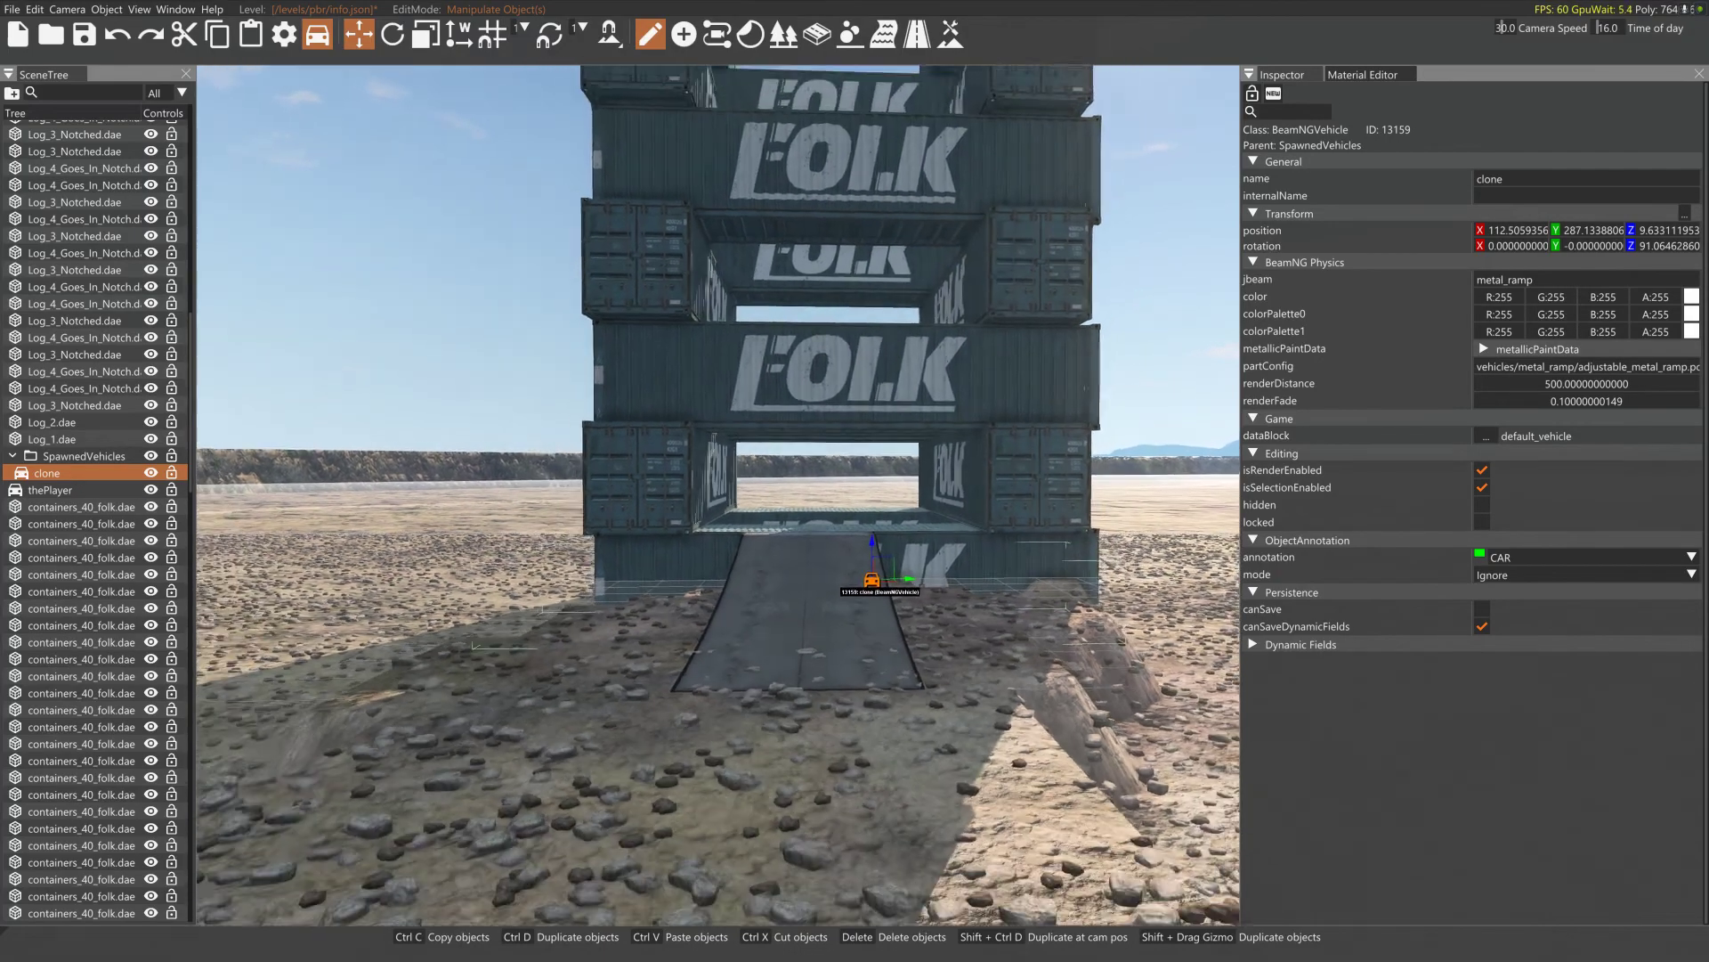
mouse_move(506, 577)
right_down()
mouse_move(359, 409)
mouse_move(552, 411)
right_up()
key(w)
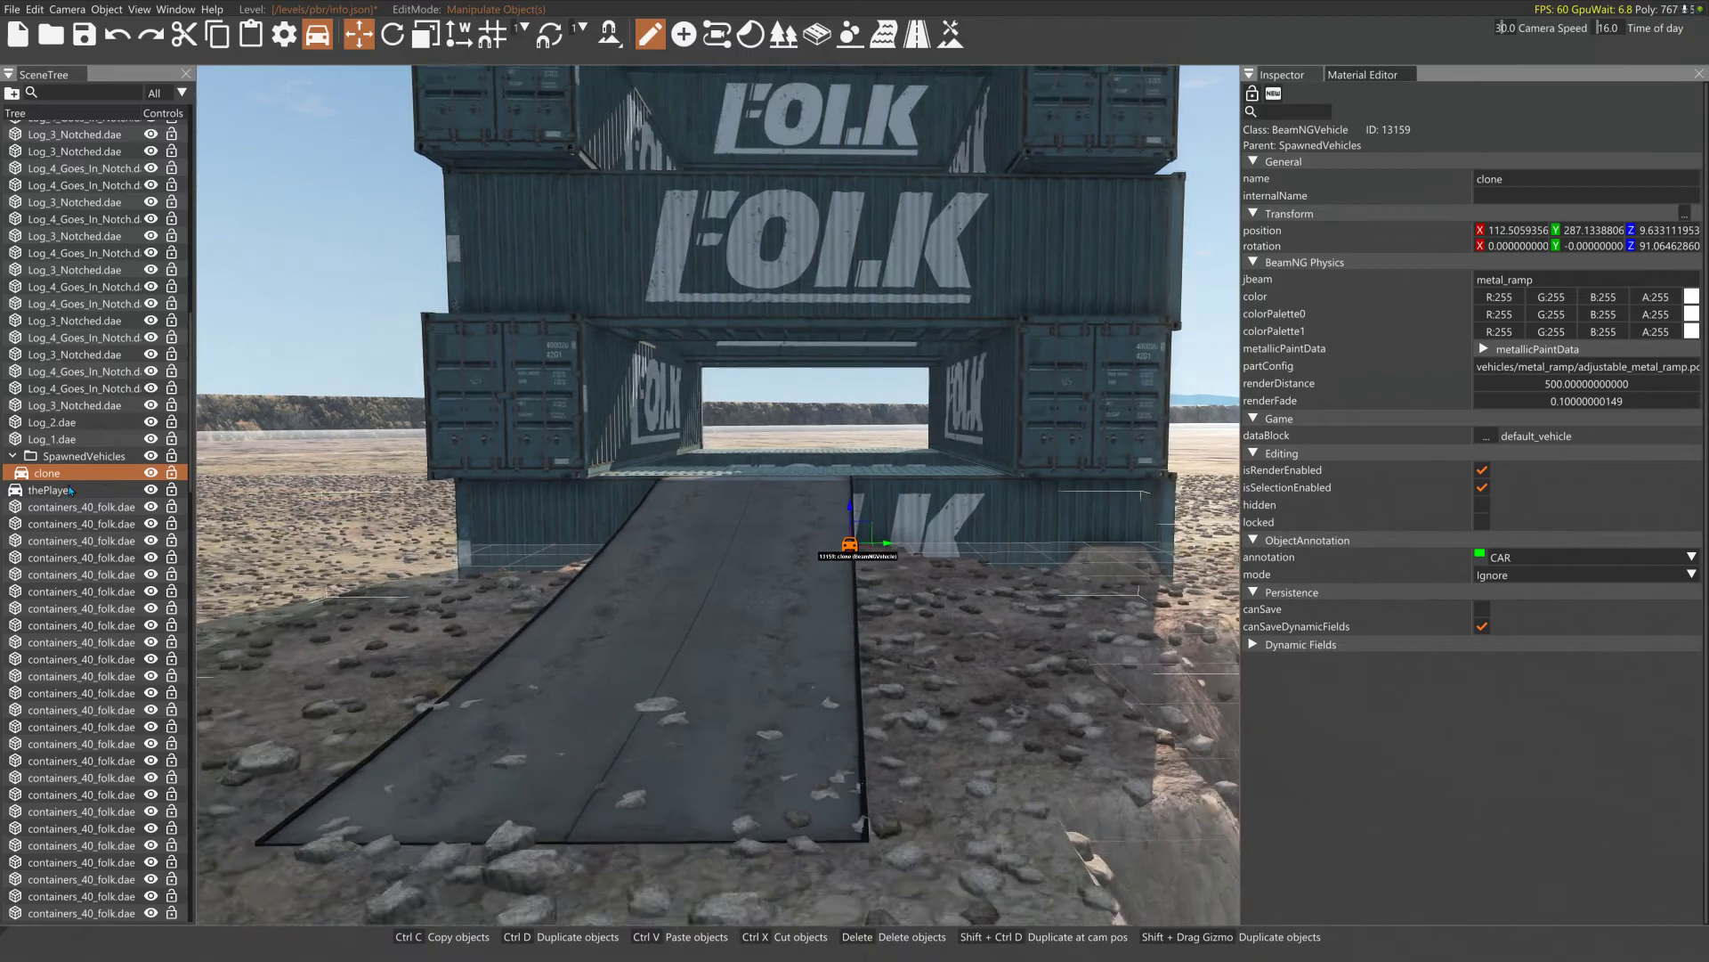
double_click(97, 490)
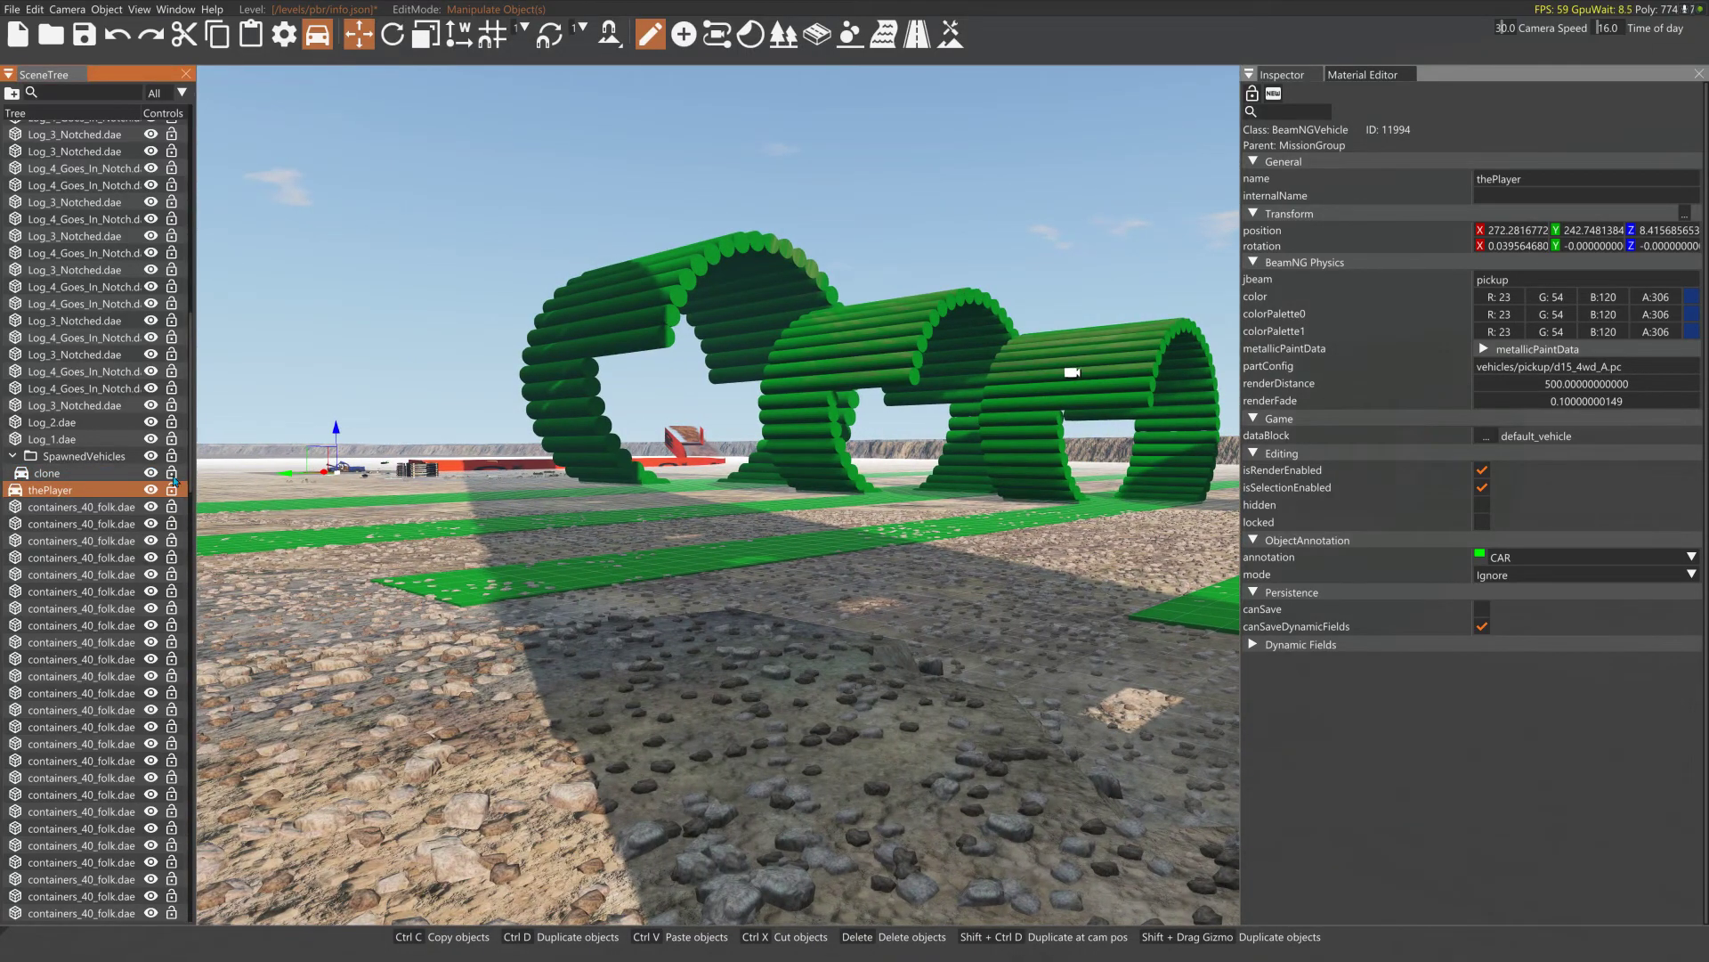
- Rename the clone object to 'ramp' in the SceneTree and save the level
click(99, 479)
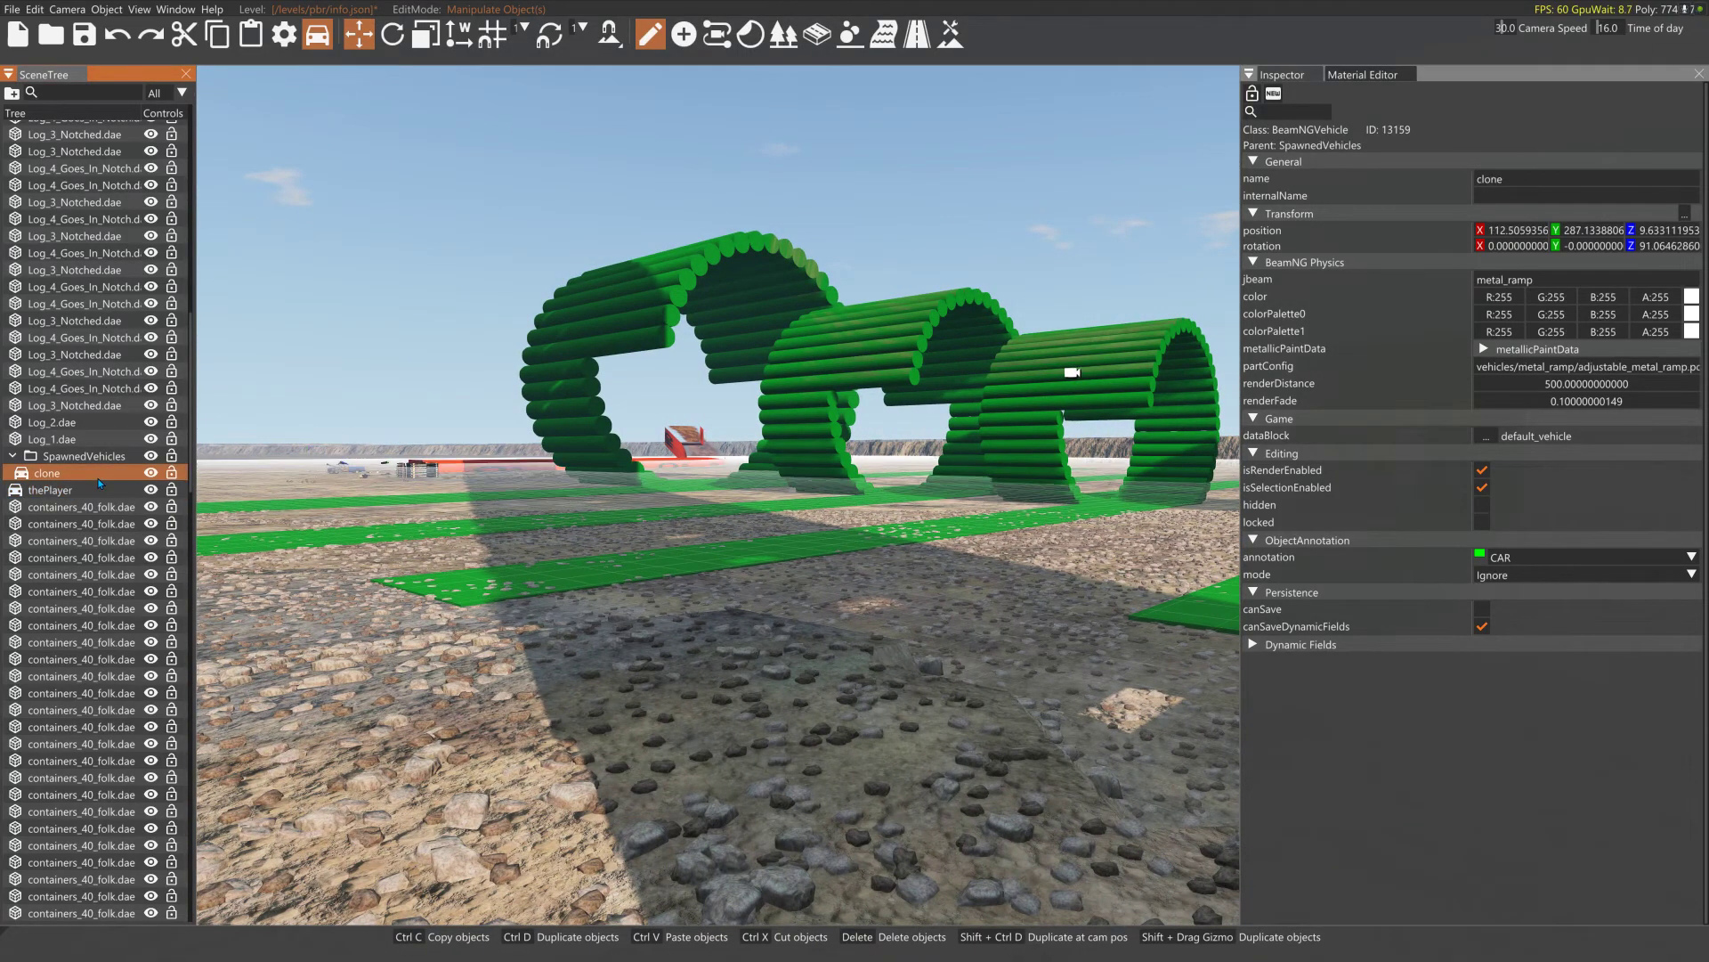
click(89, 489)
click(125, 472)
double_click(143, 472)
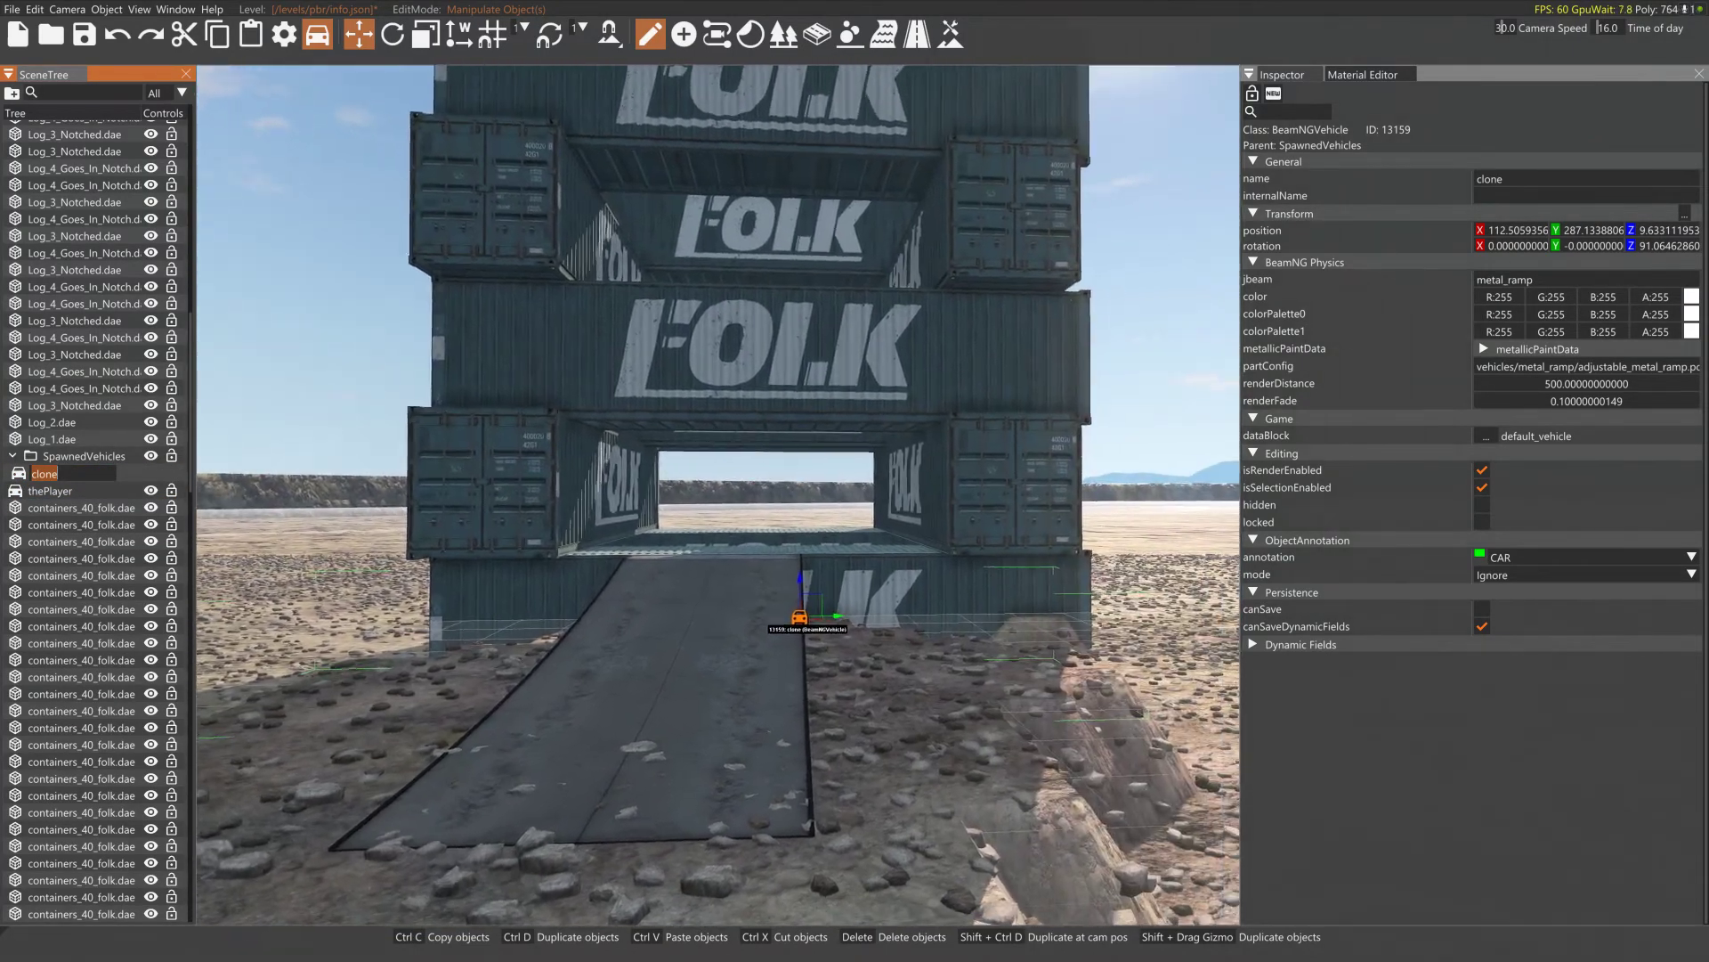
text(ww)
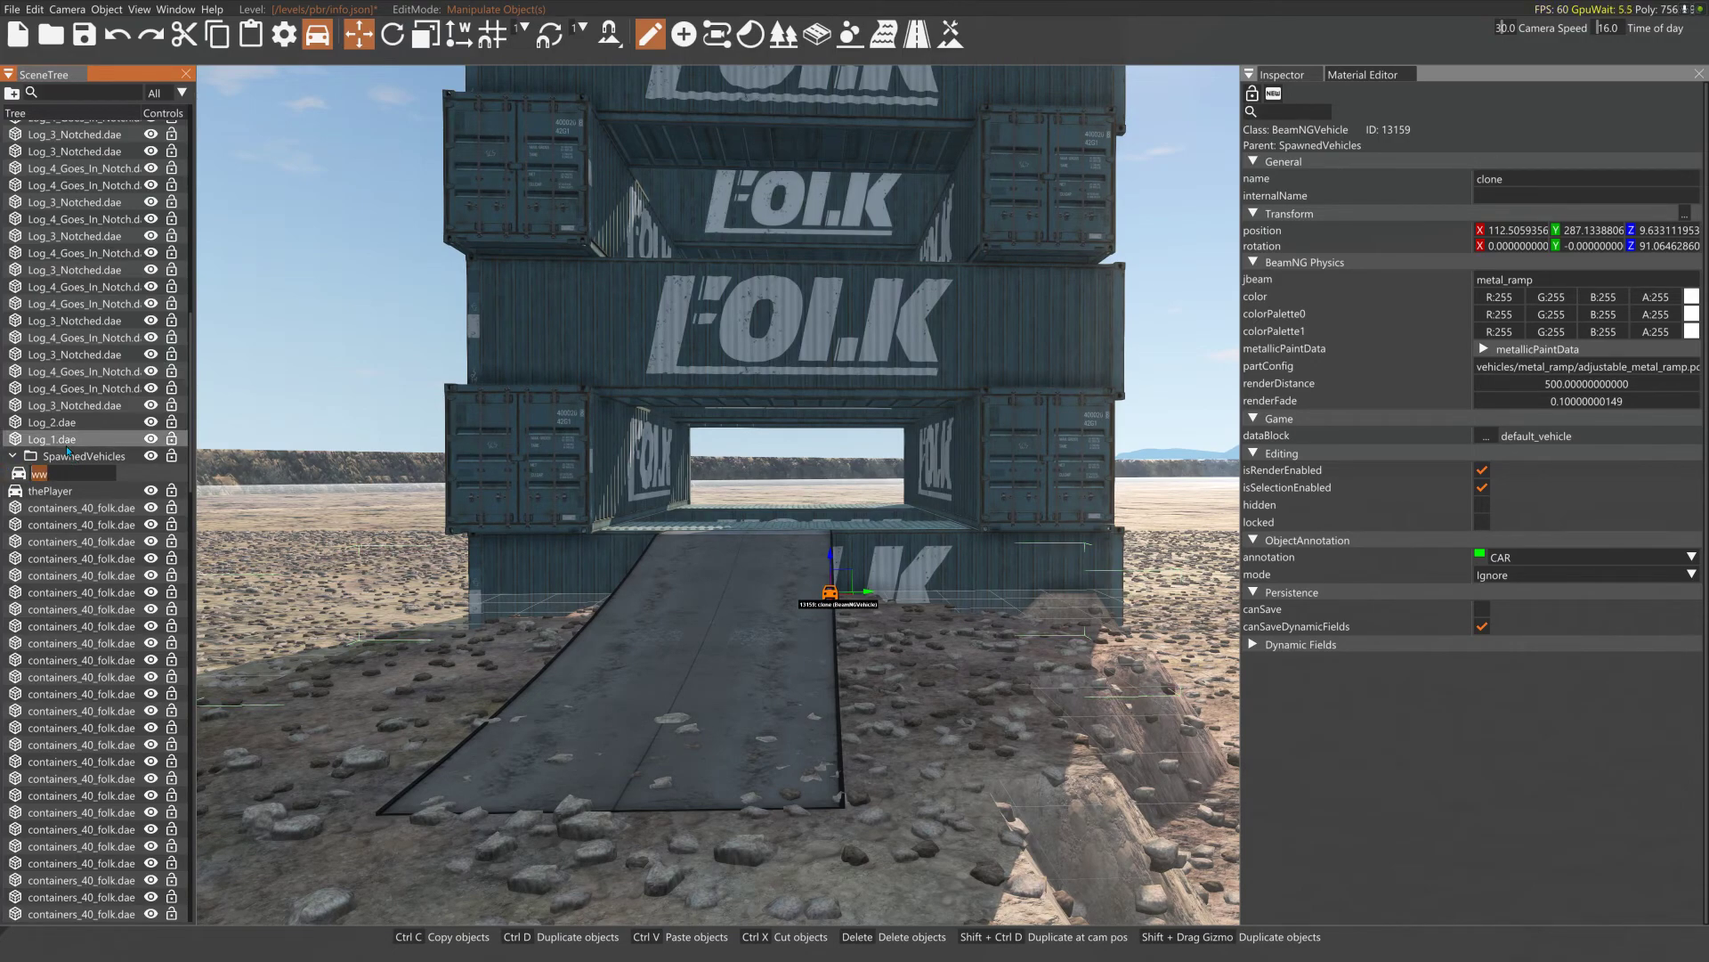
text(ramp)
key(Return)
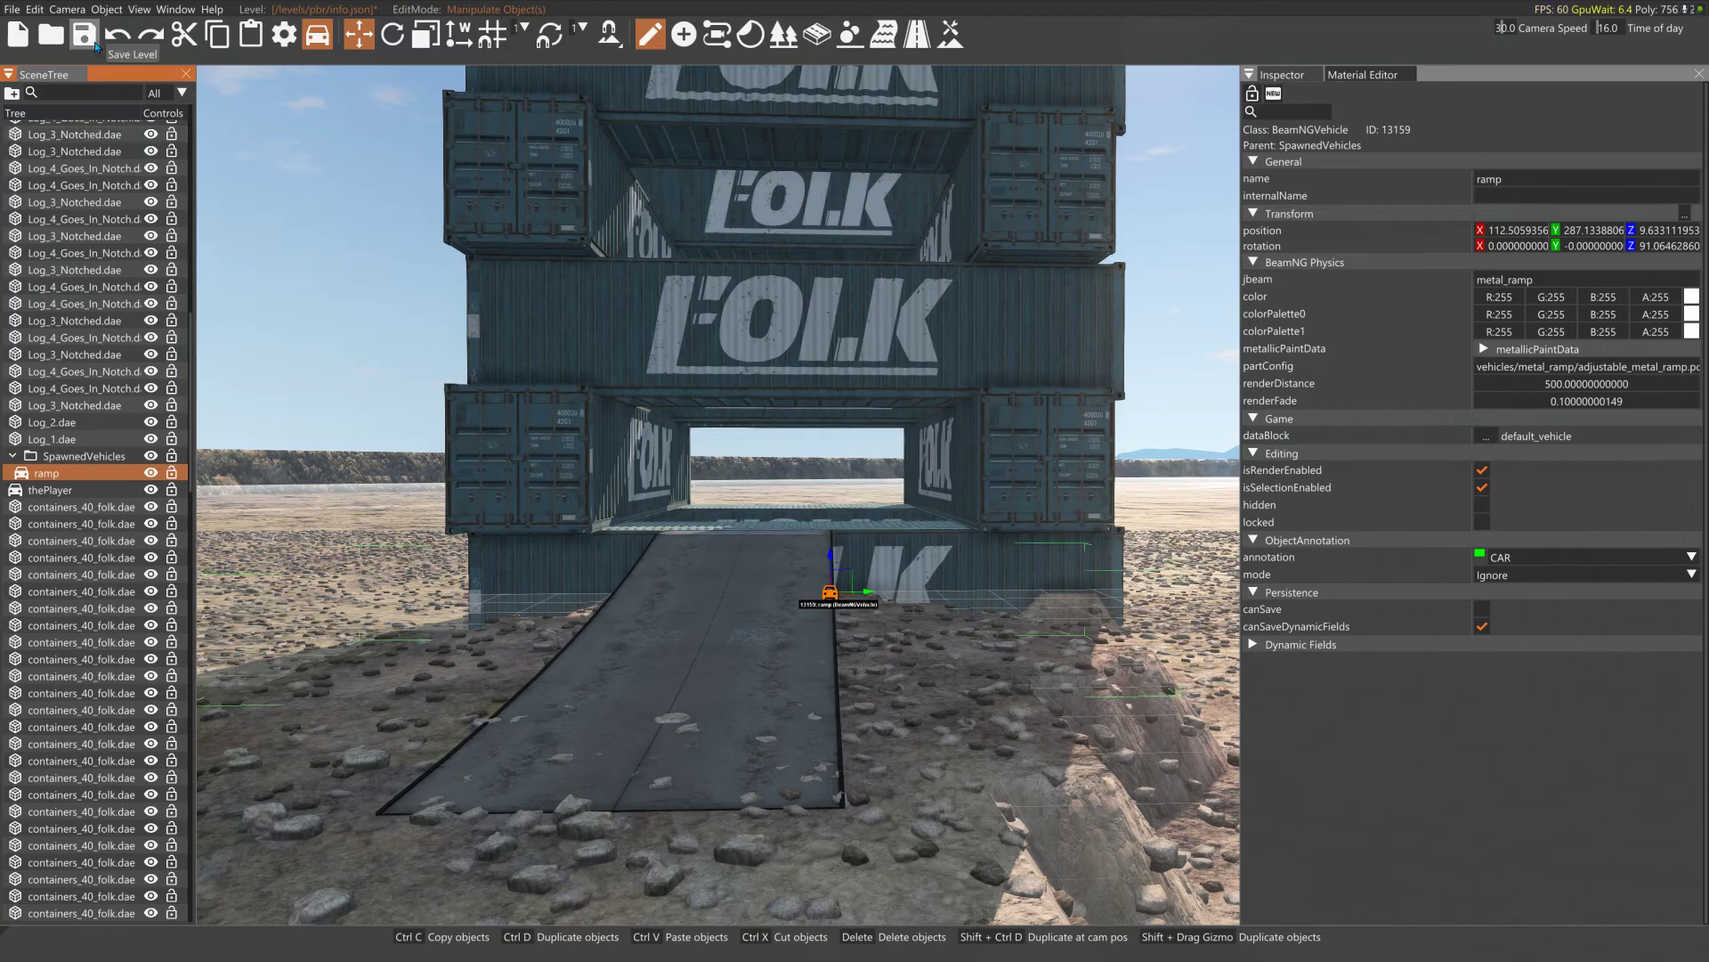
click(94, 43)
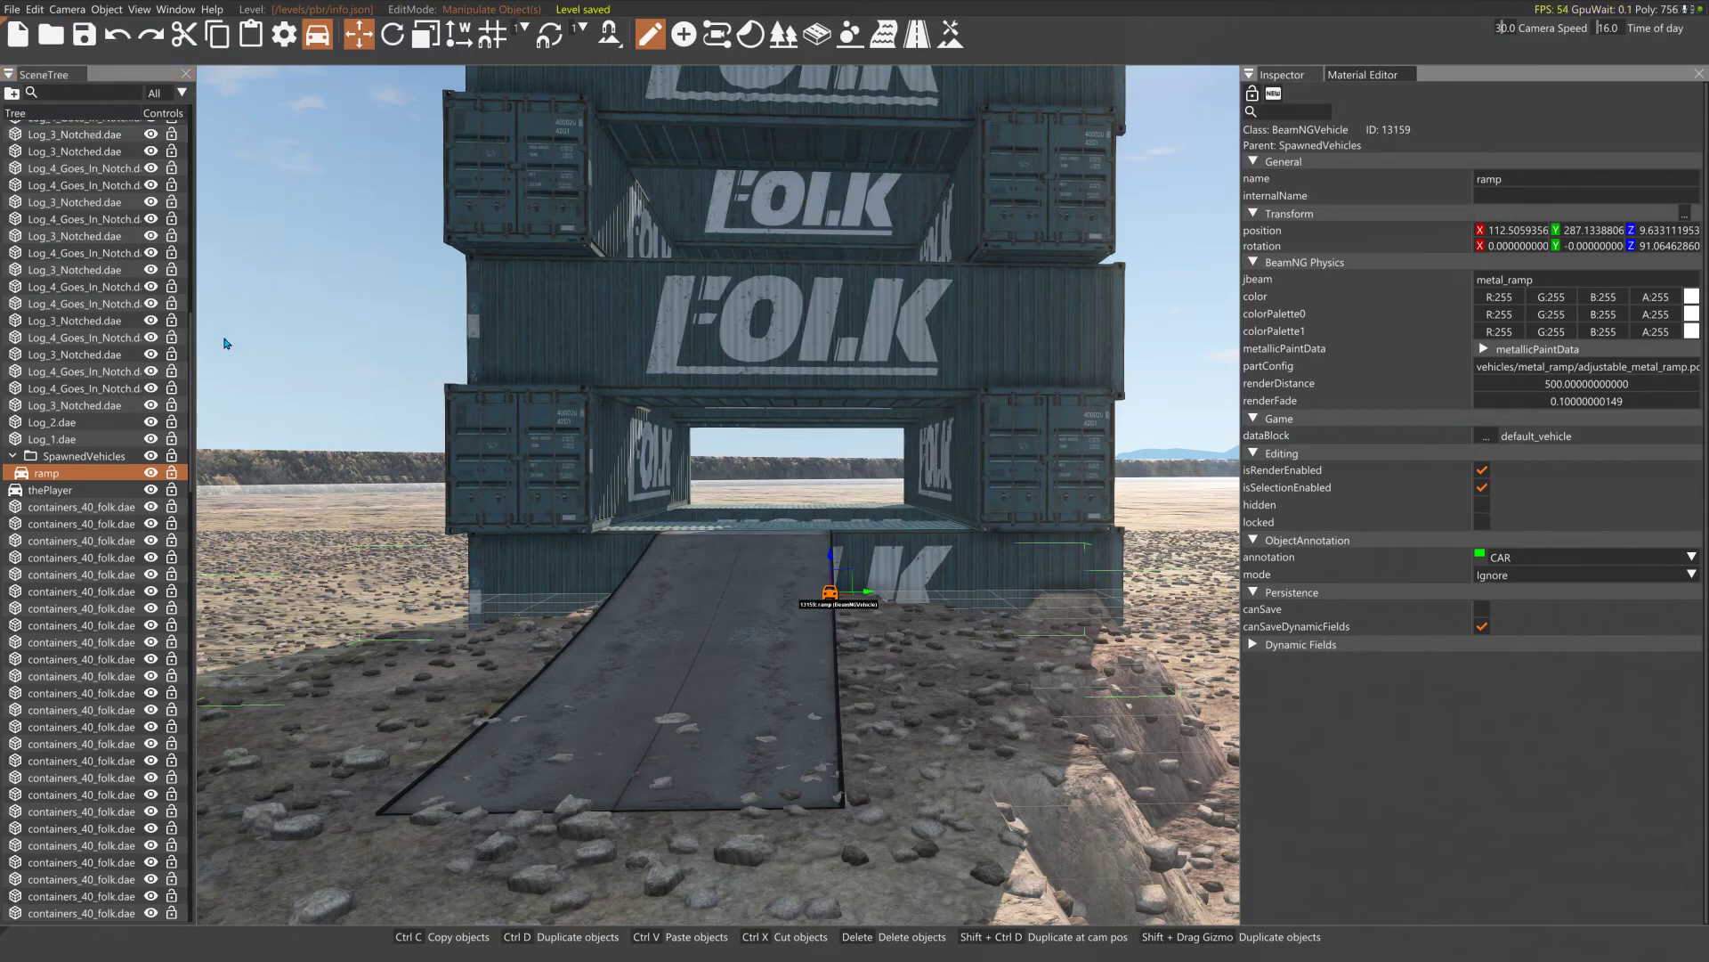
- Pack 'ramp' into a JSON prefab saved as ramp.prefab.json in /levels/pbr/
right_click(46, 478)
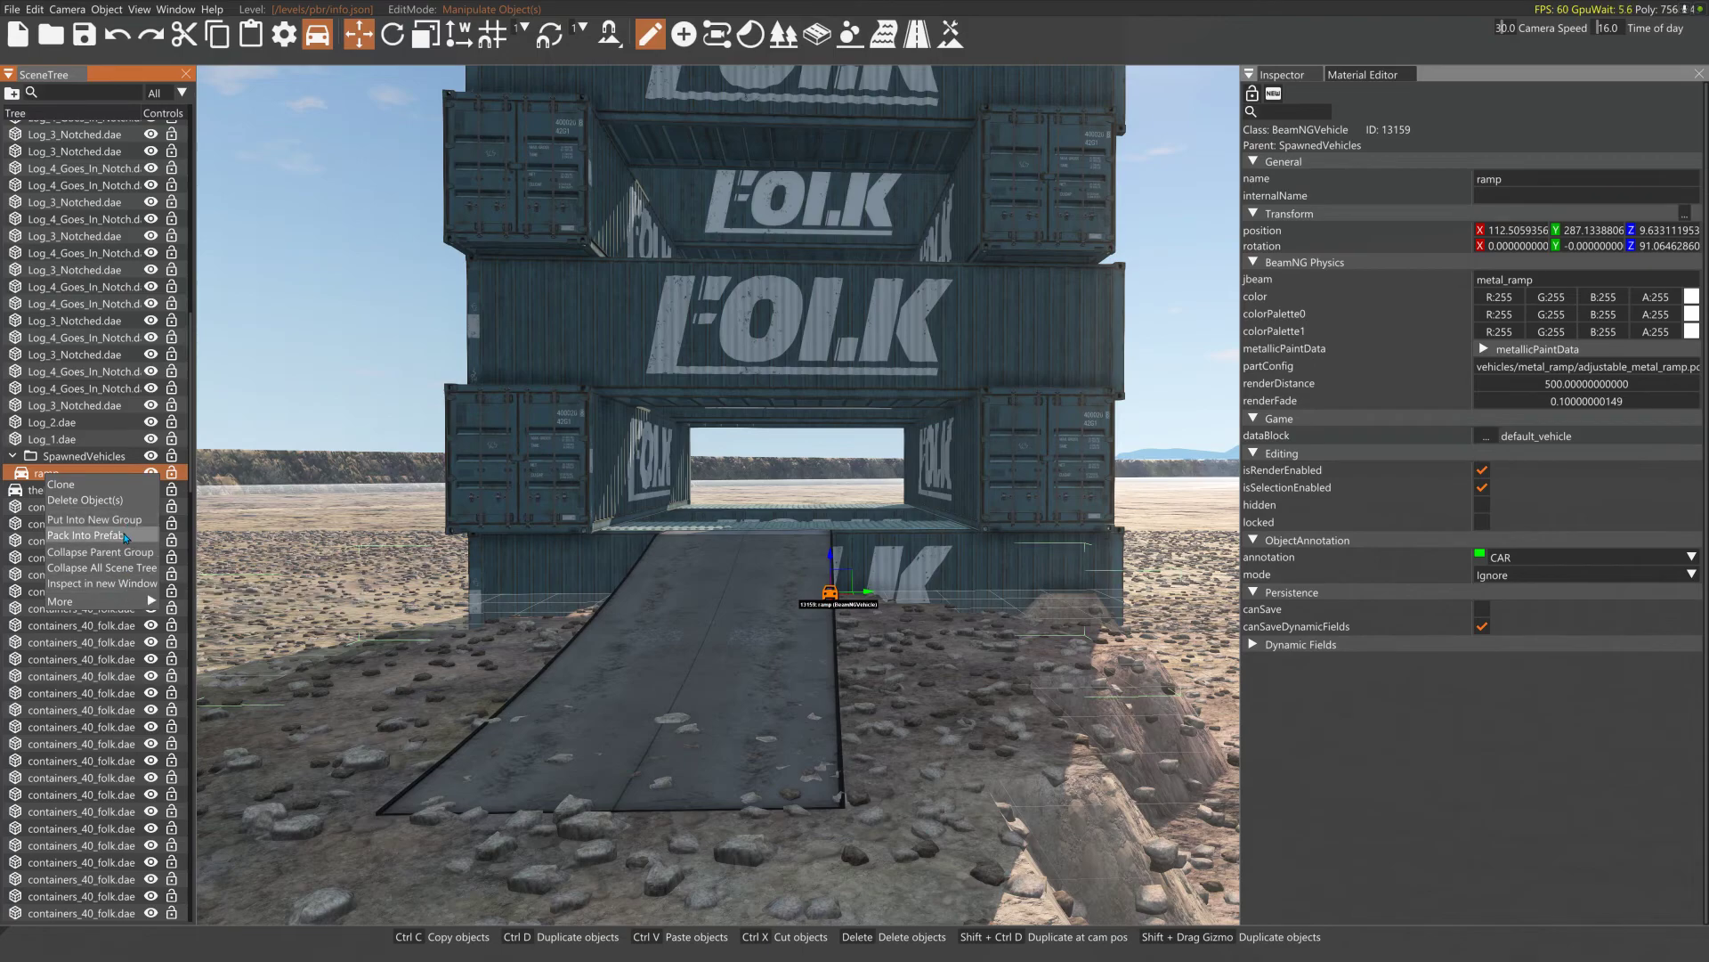
click(129, 534)
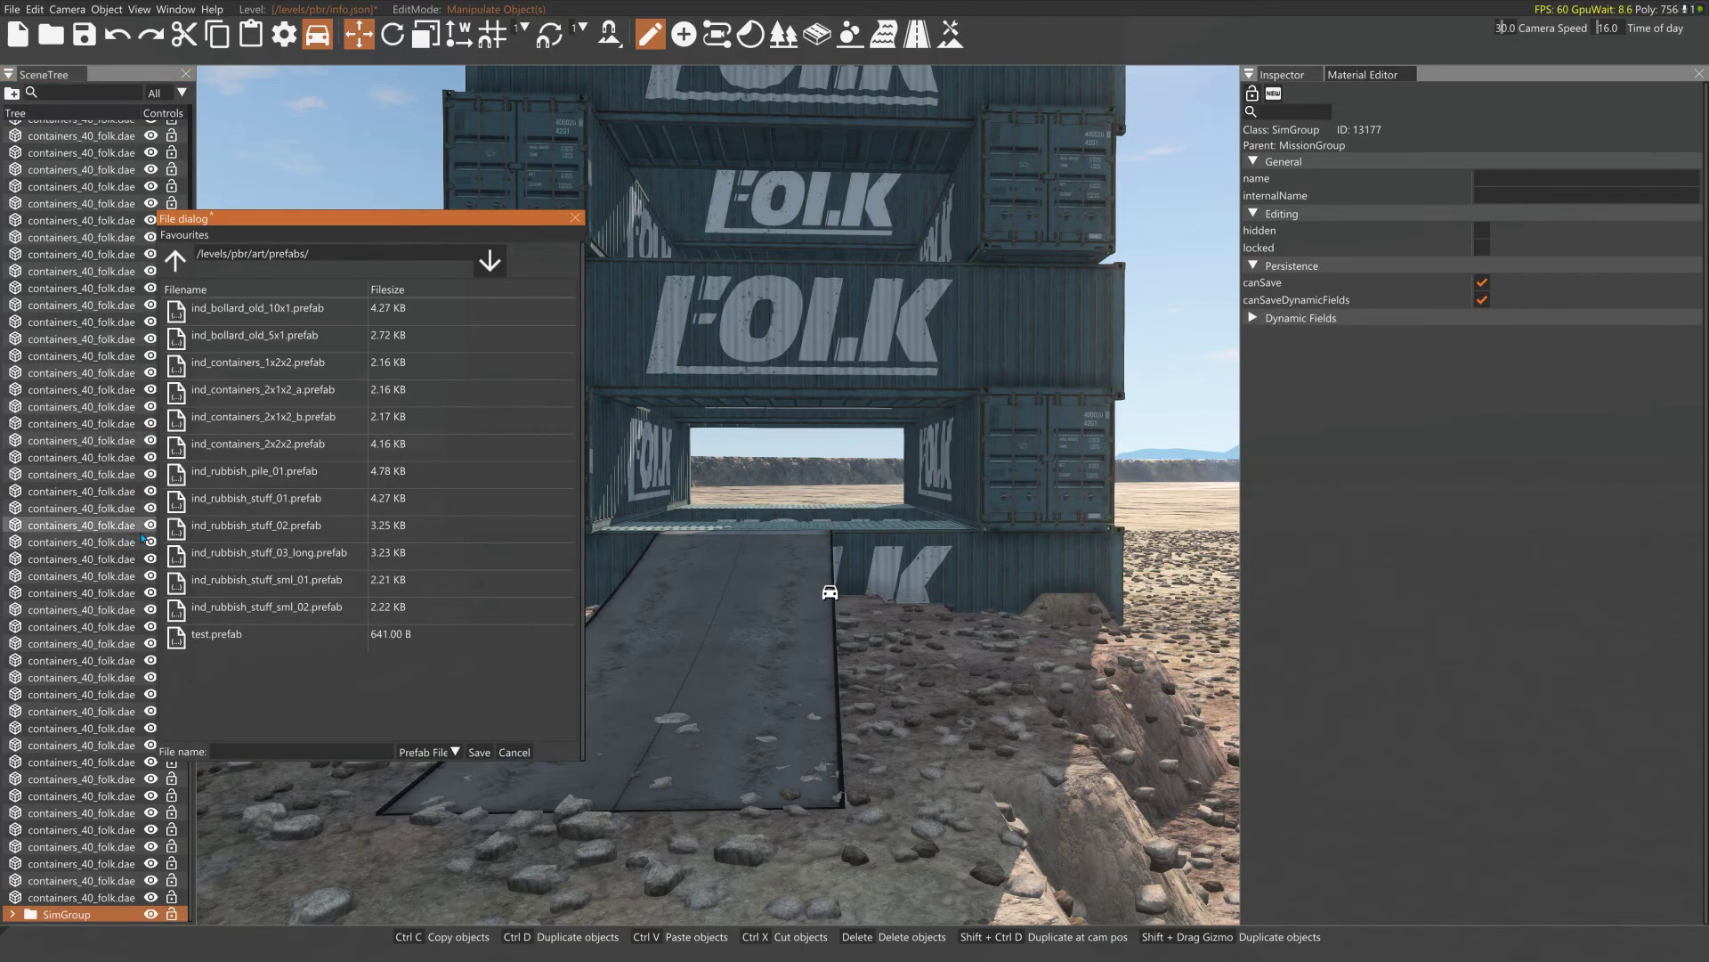
click(445, 752)
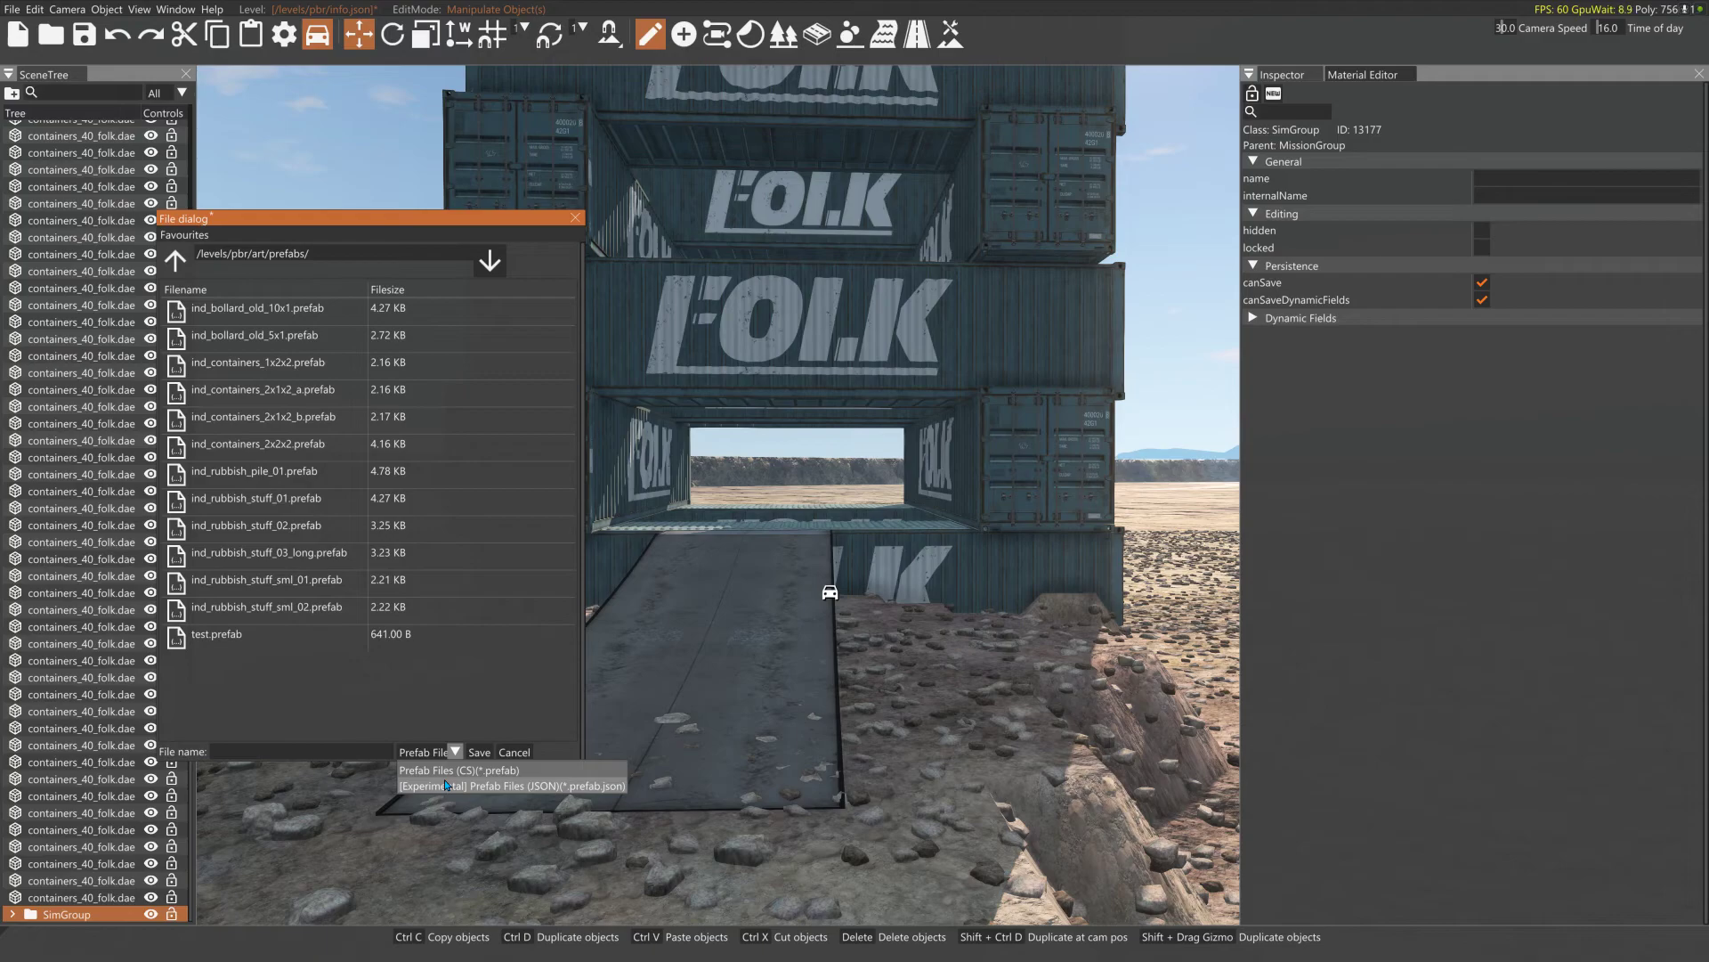
click(447, 785)
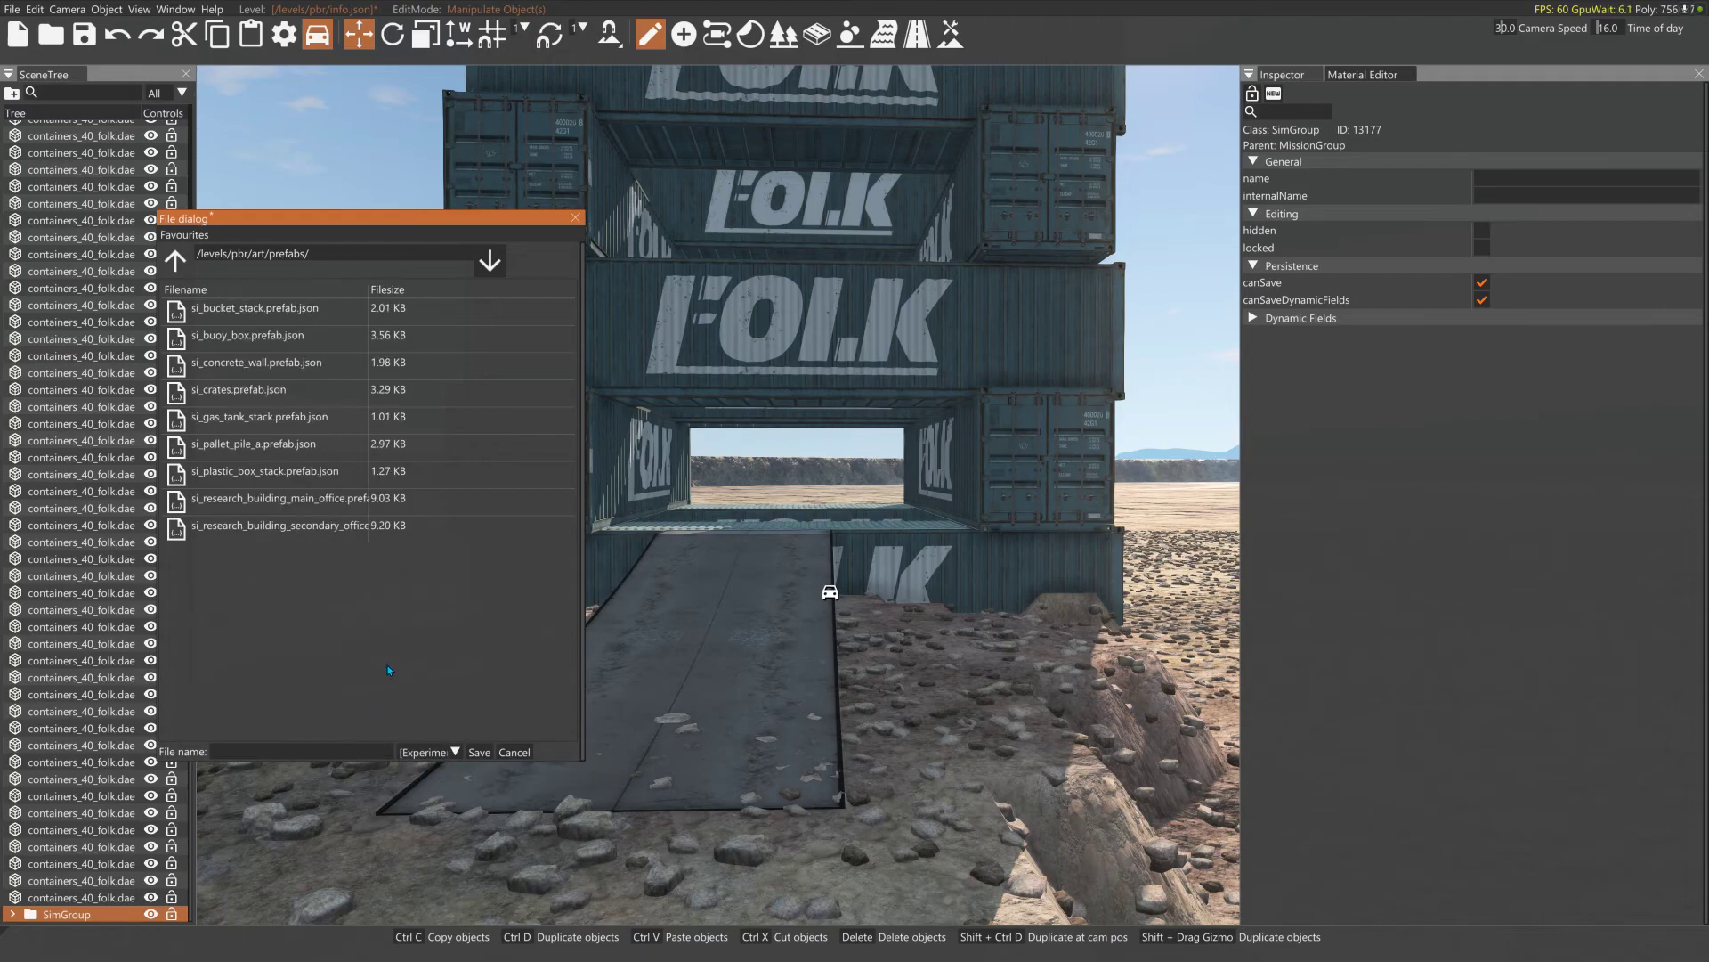
click(178, 259)
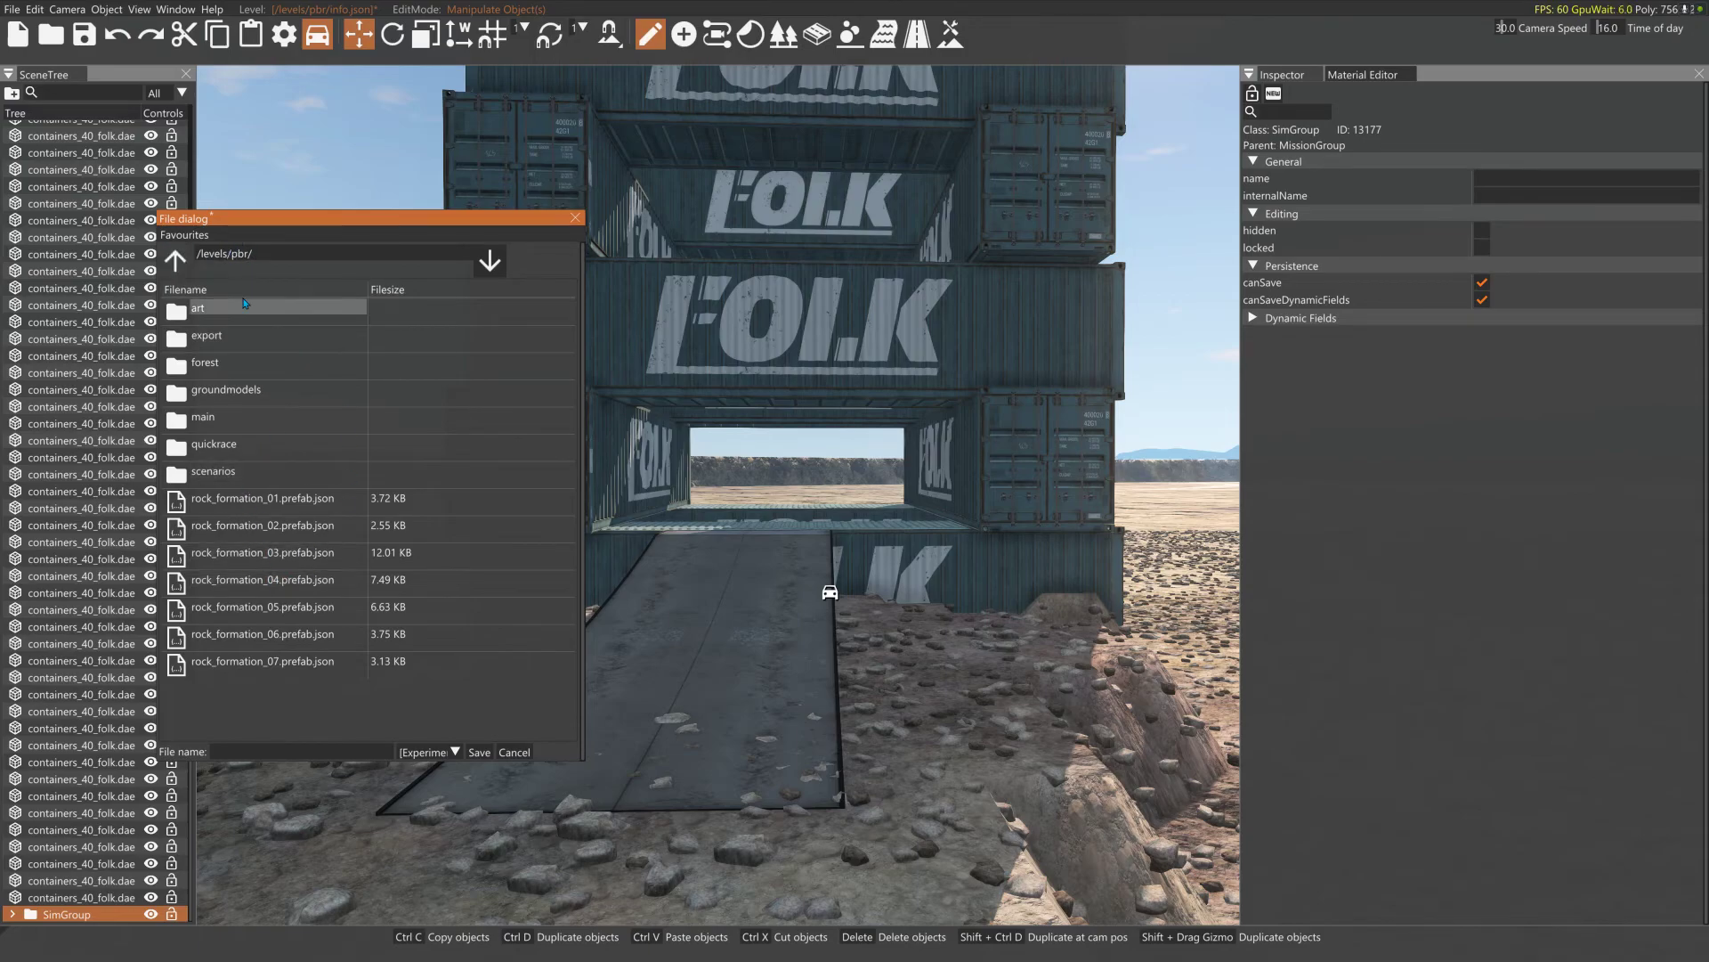
click(247, 745)
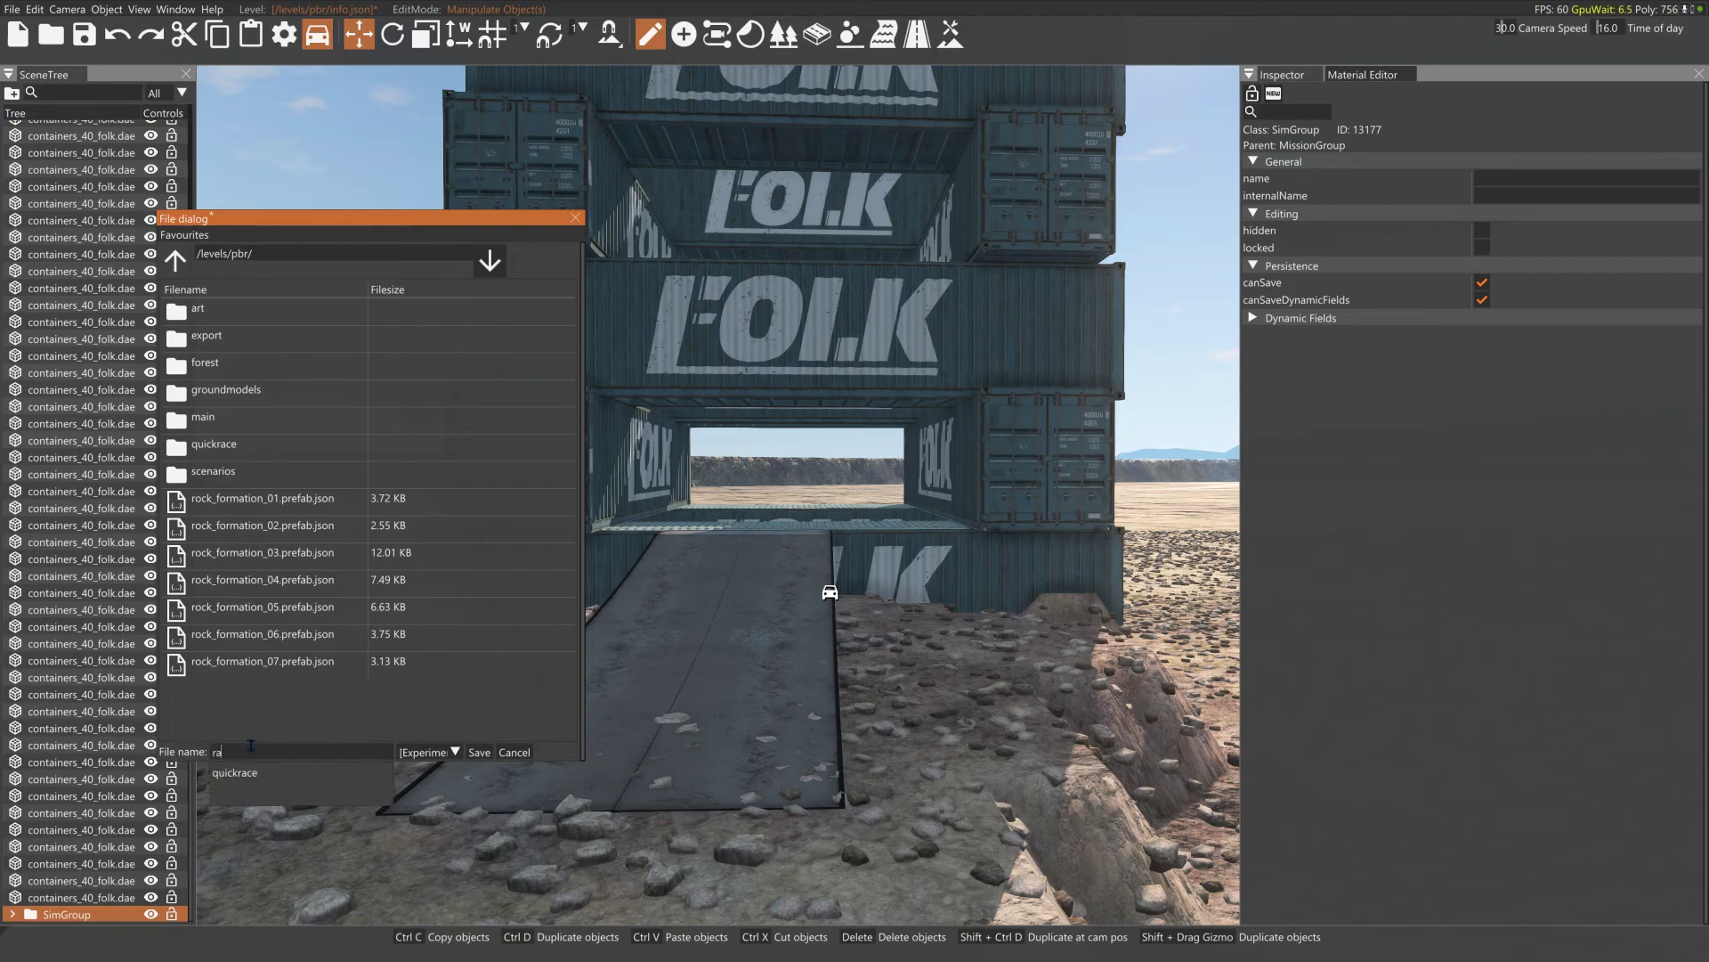
text(ramp)
click(287, 714)
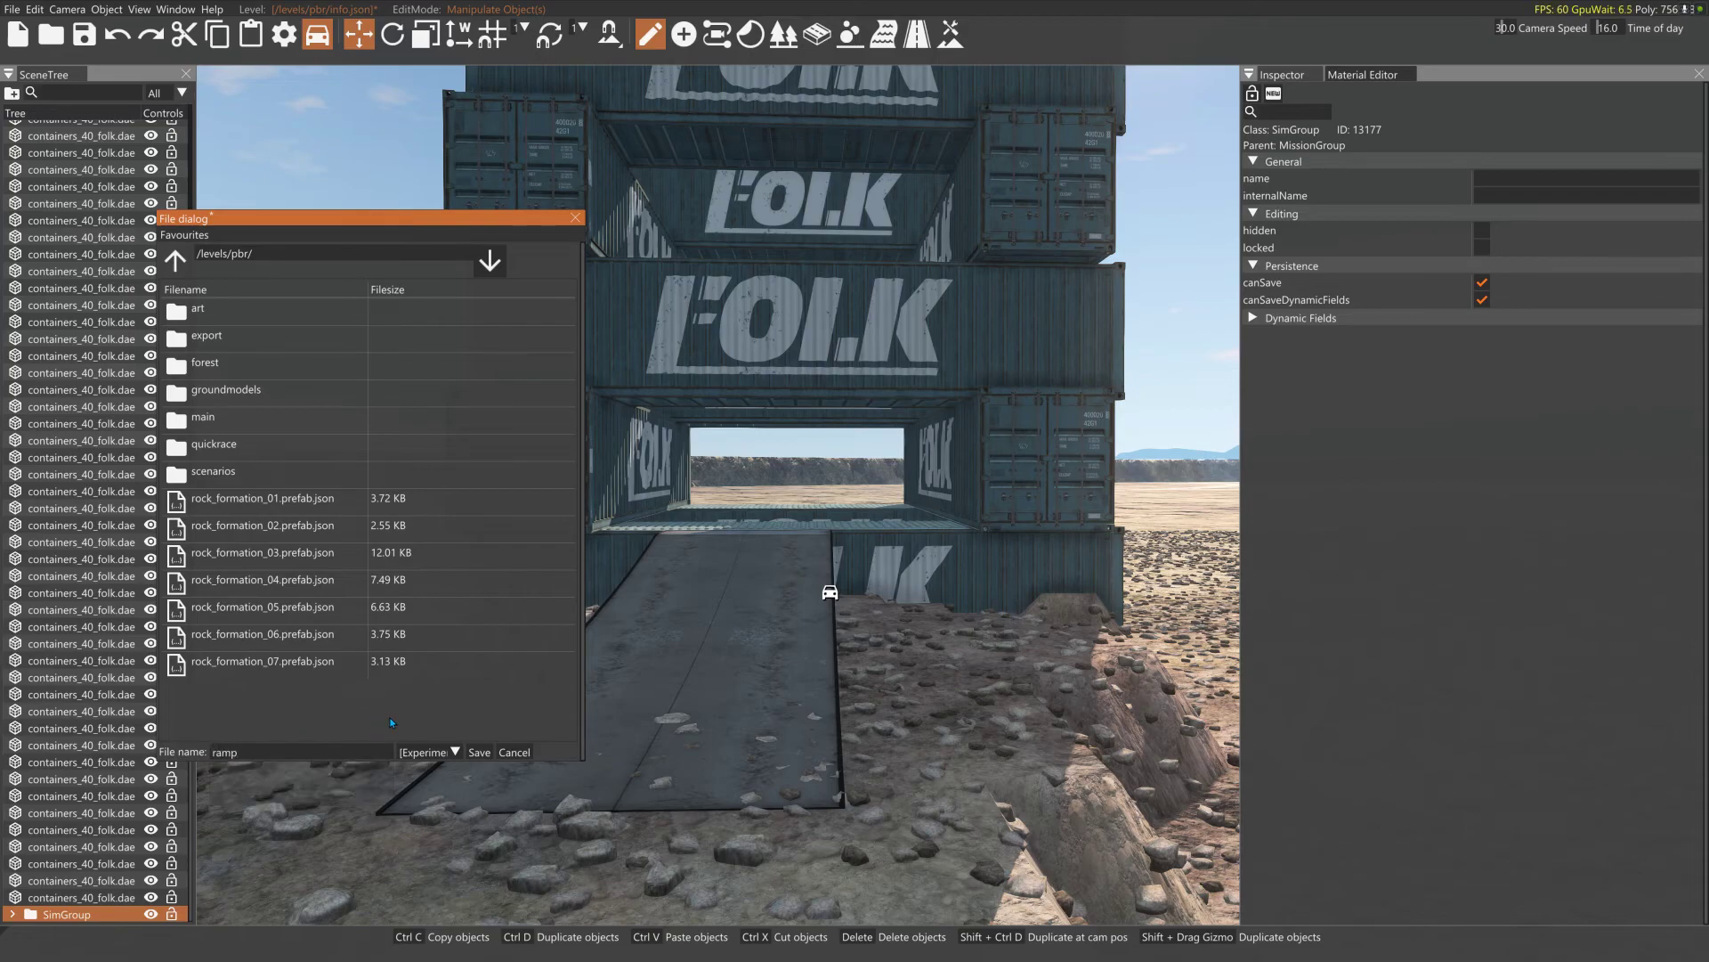
click(483, 758)
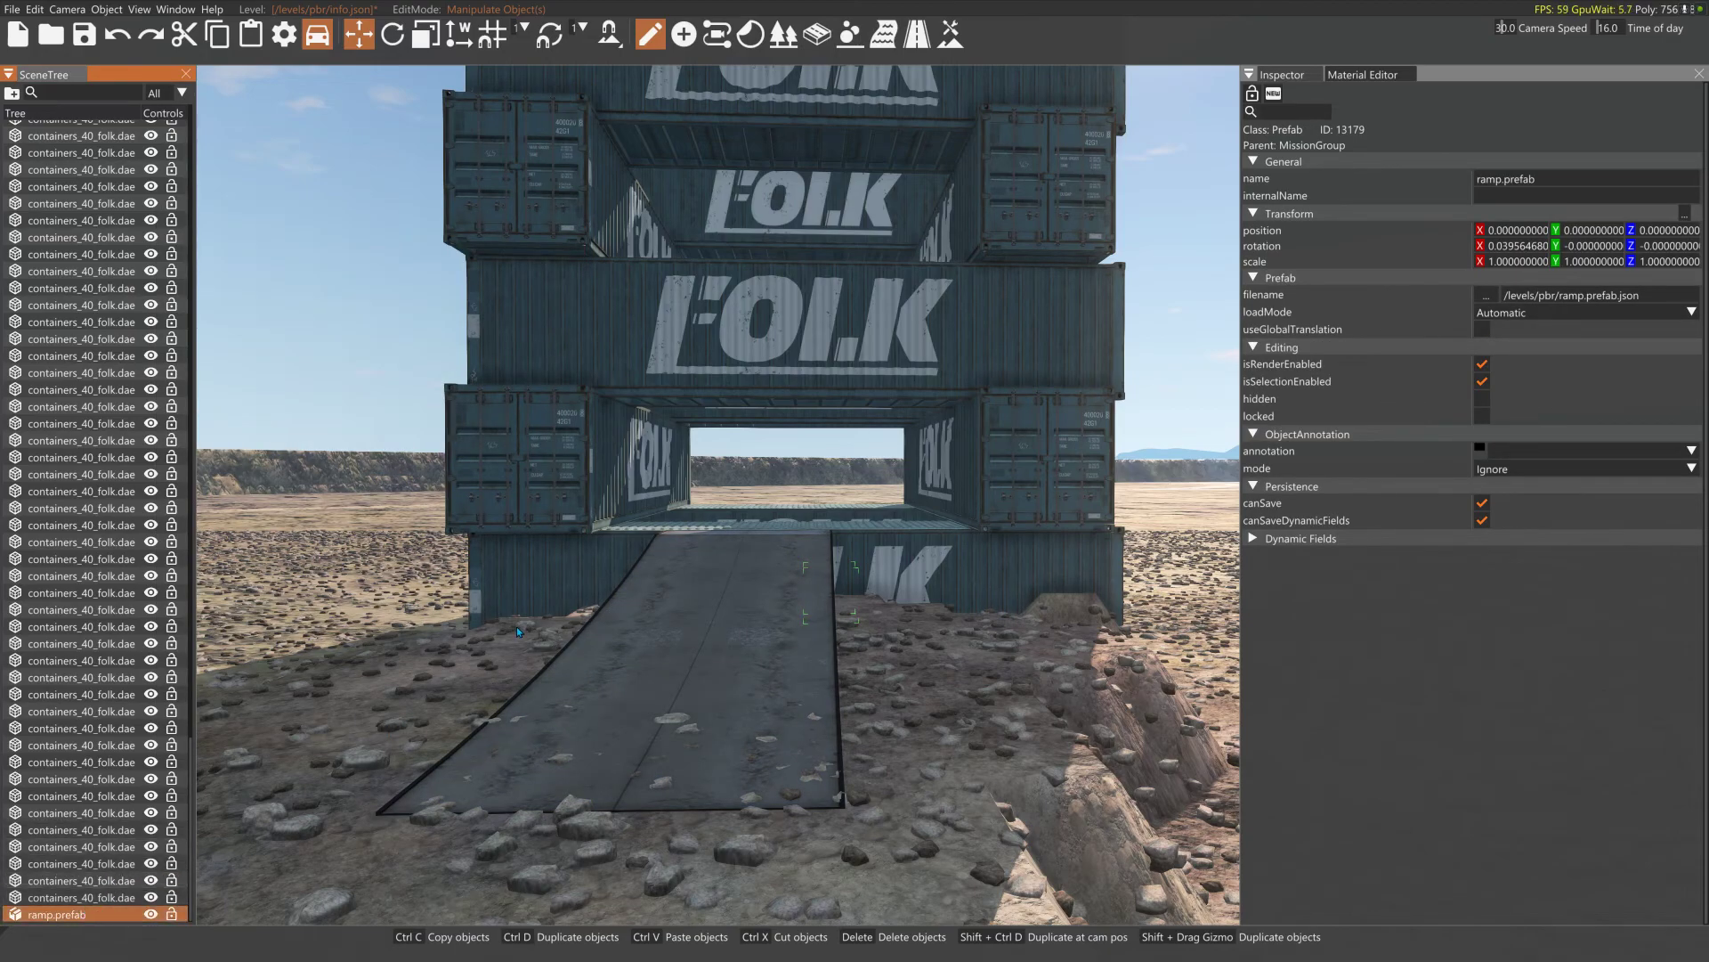
- Pull the view back from the tower and save the level with the prefab
key(s)
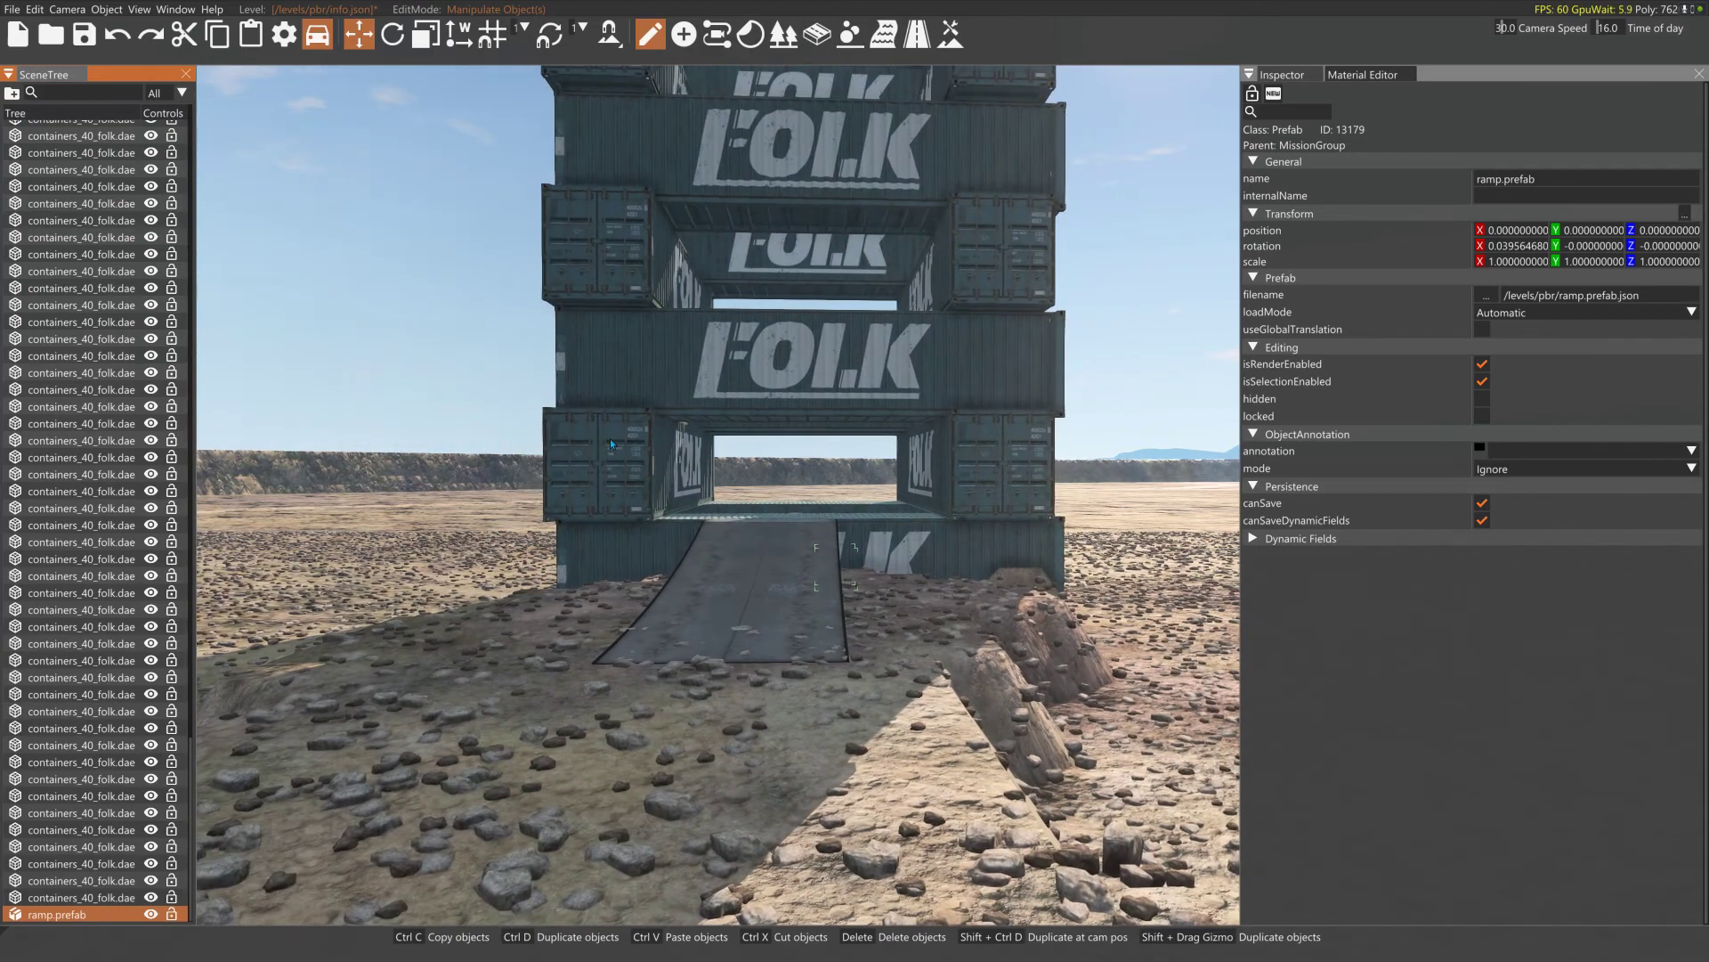
key(s)
click(83, 36)
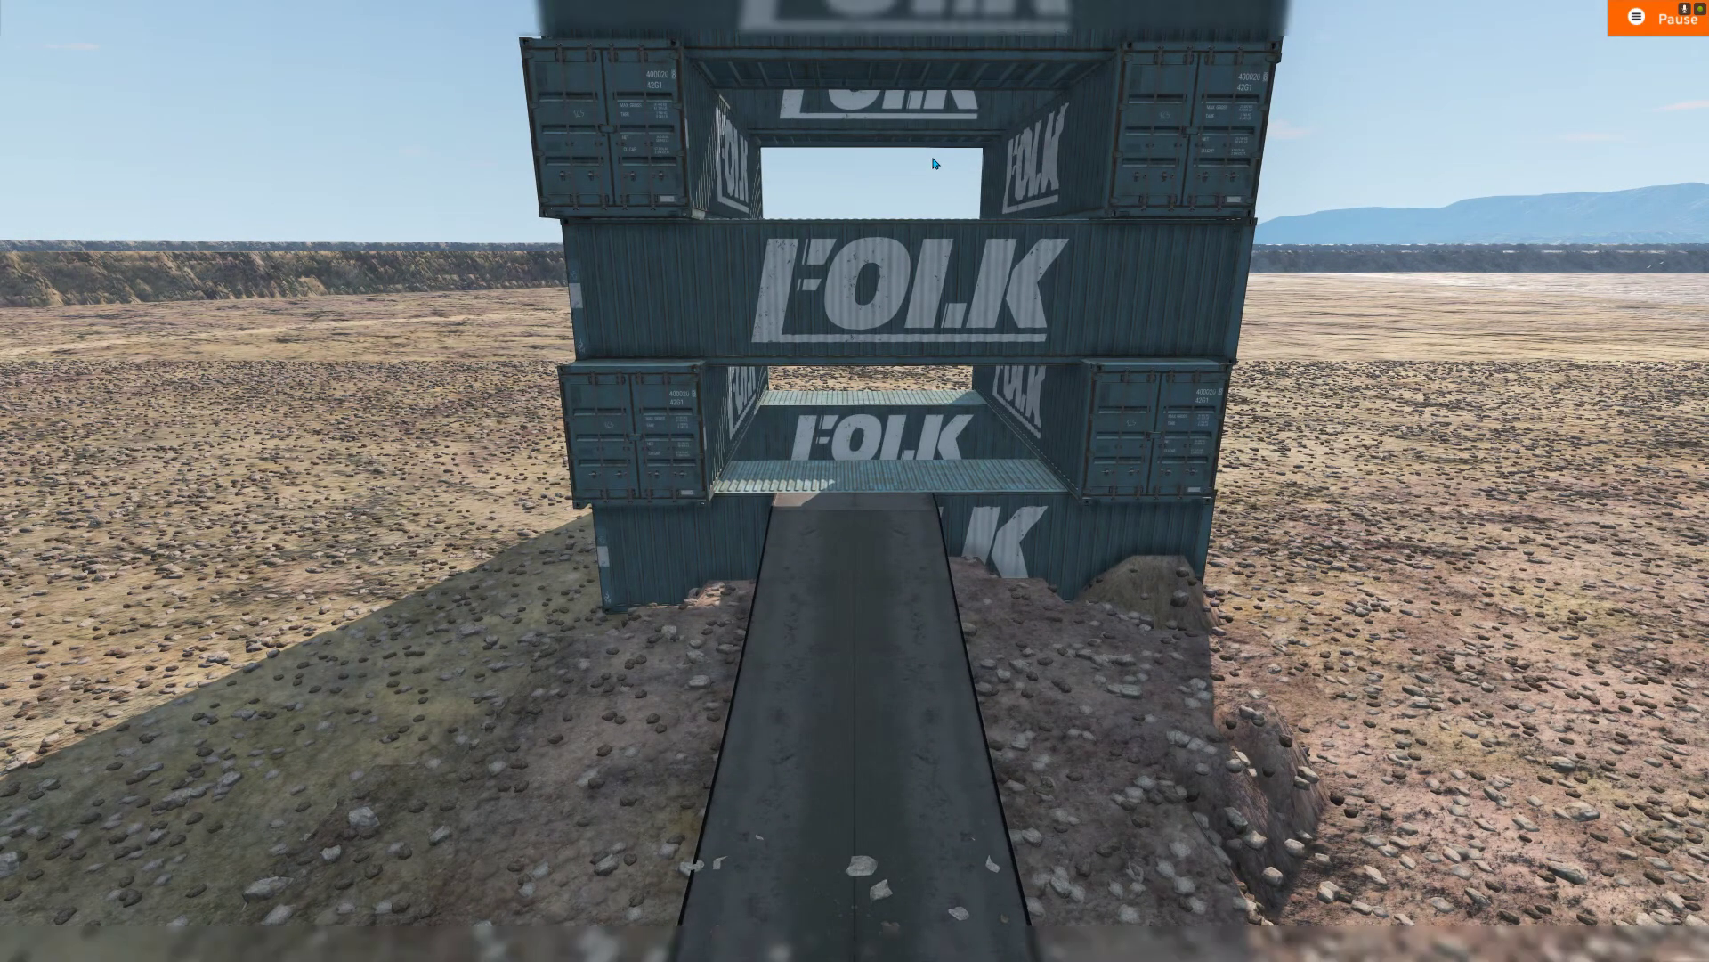
- Return to the main menu and spawn the PBR level in Freeroam
key(Escape)
click(44, 27)
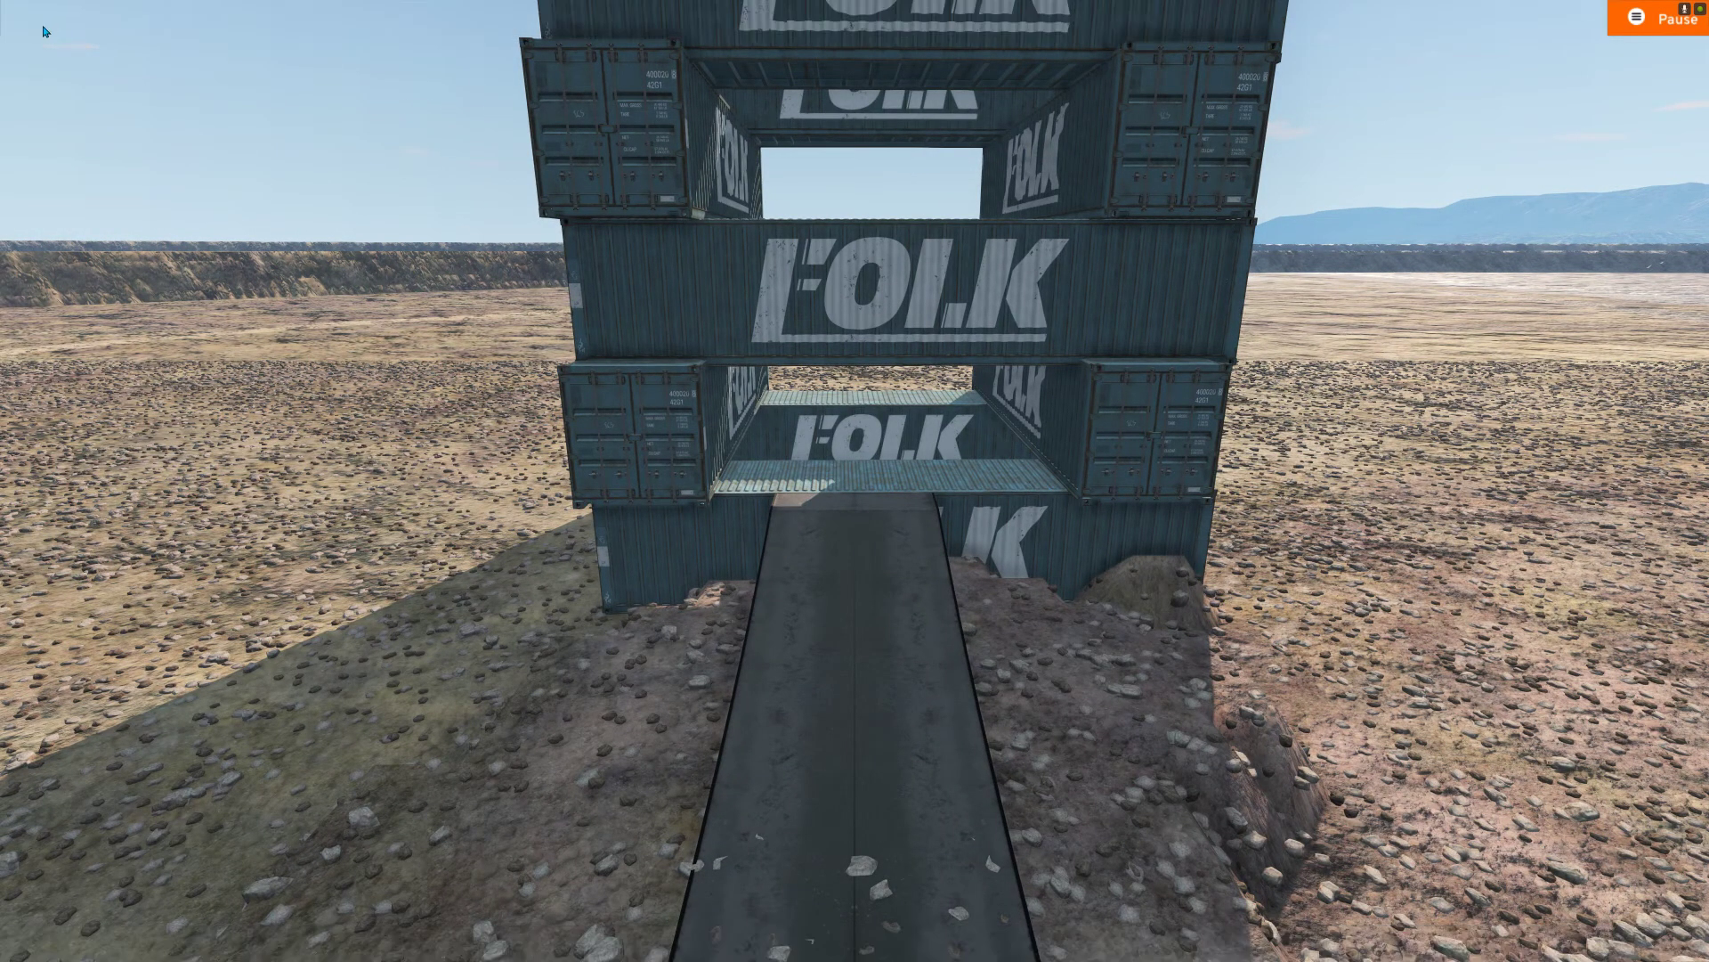
key(Escape)
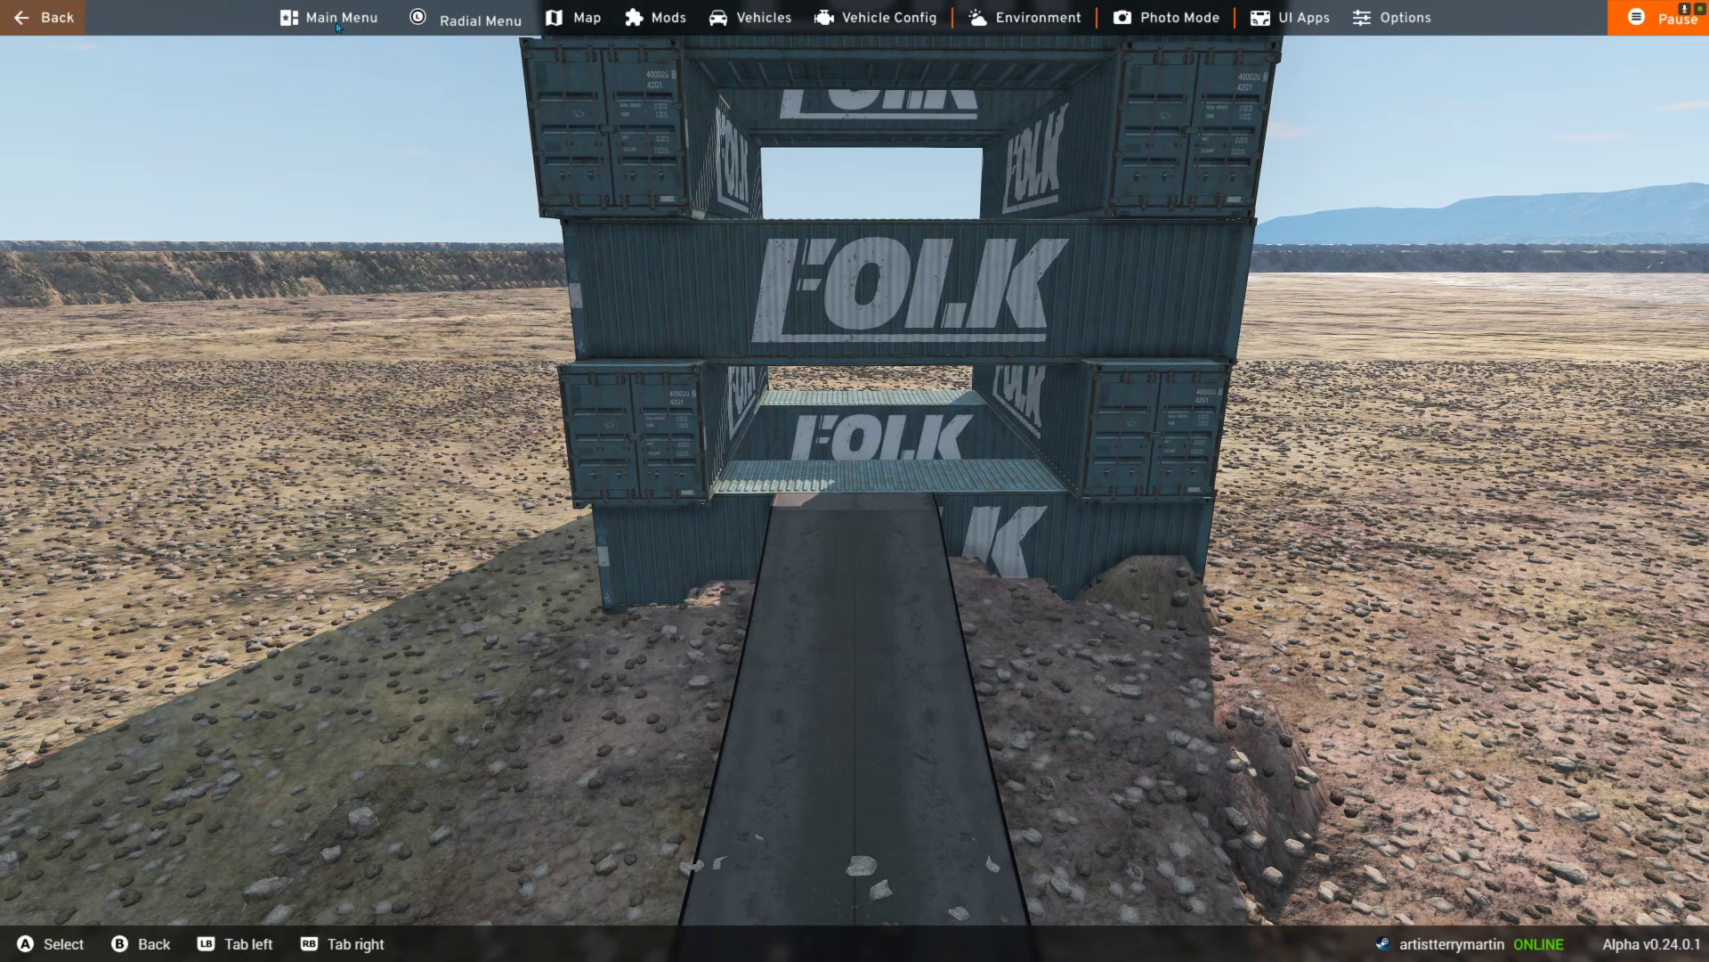
click(339, 27)
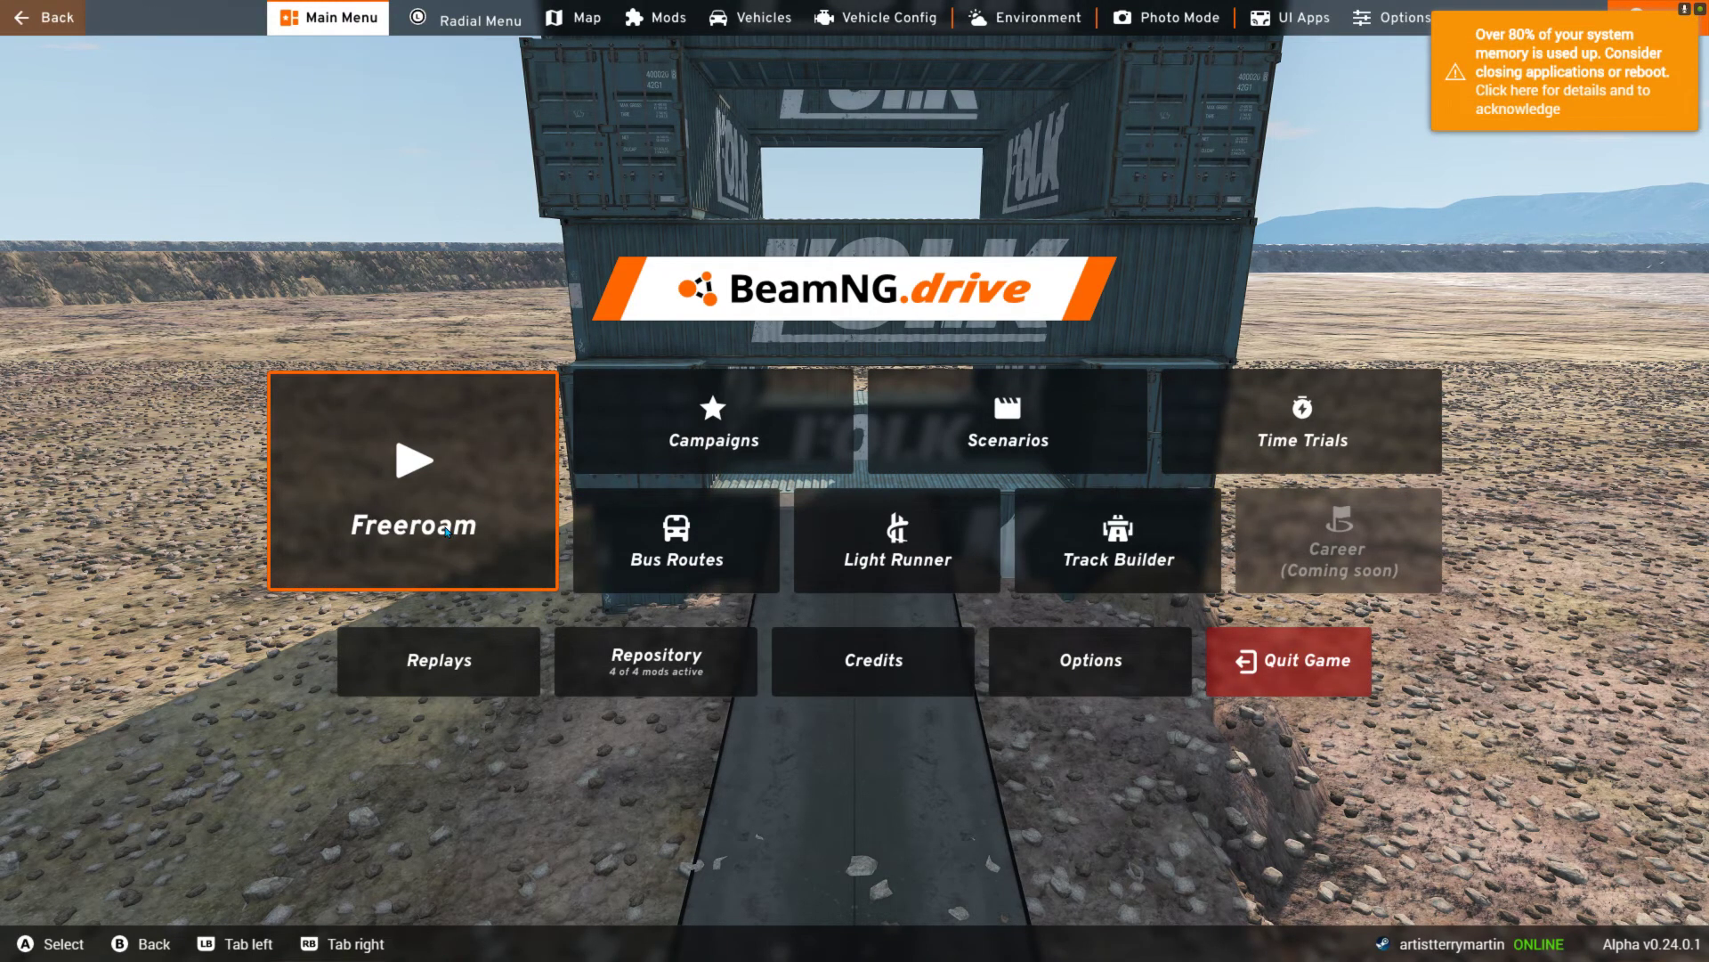
click(447, 531)
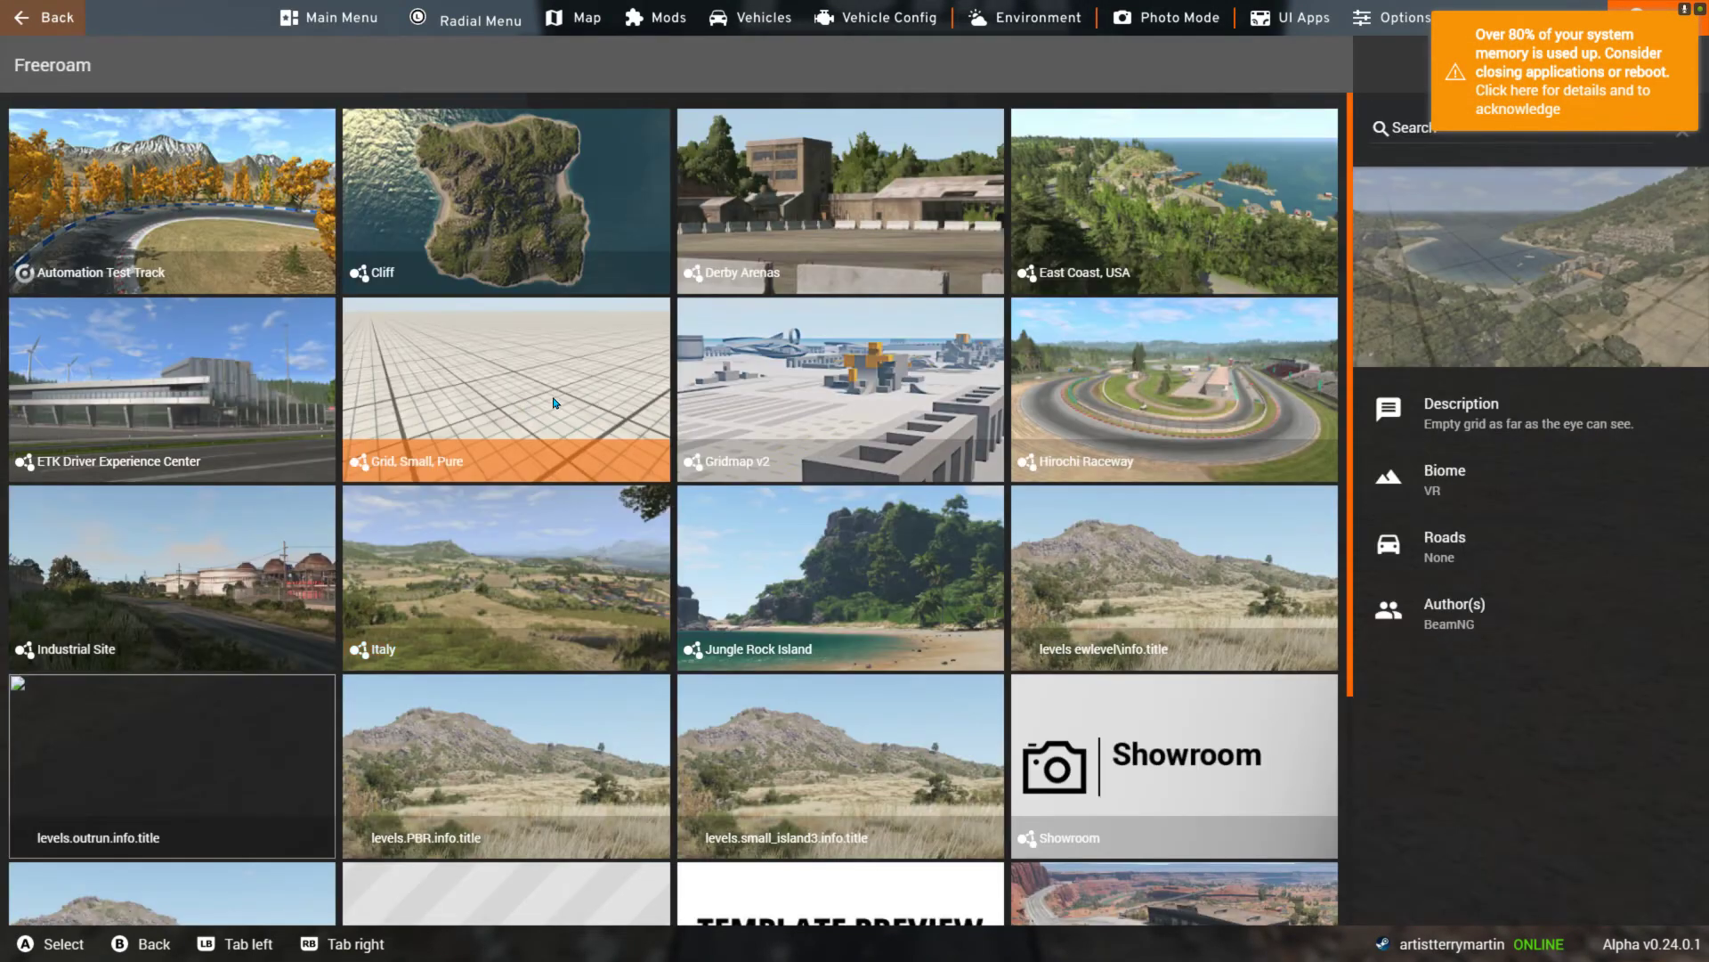
click(510, 790)
click(1554, 890)
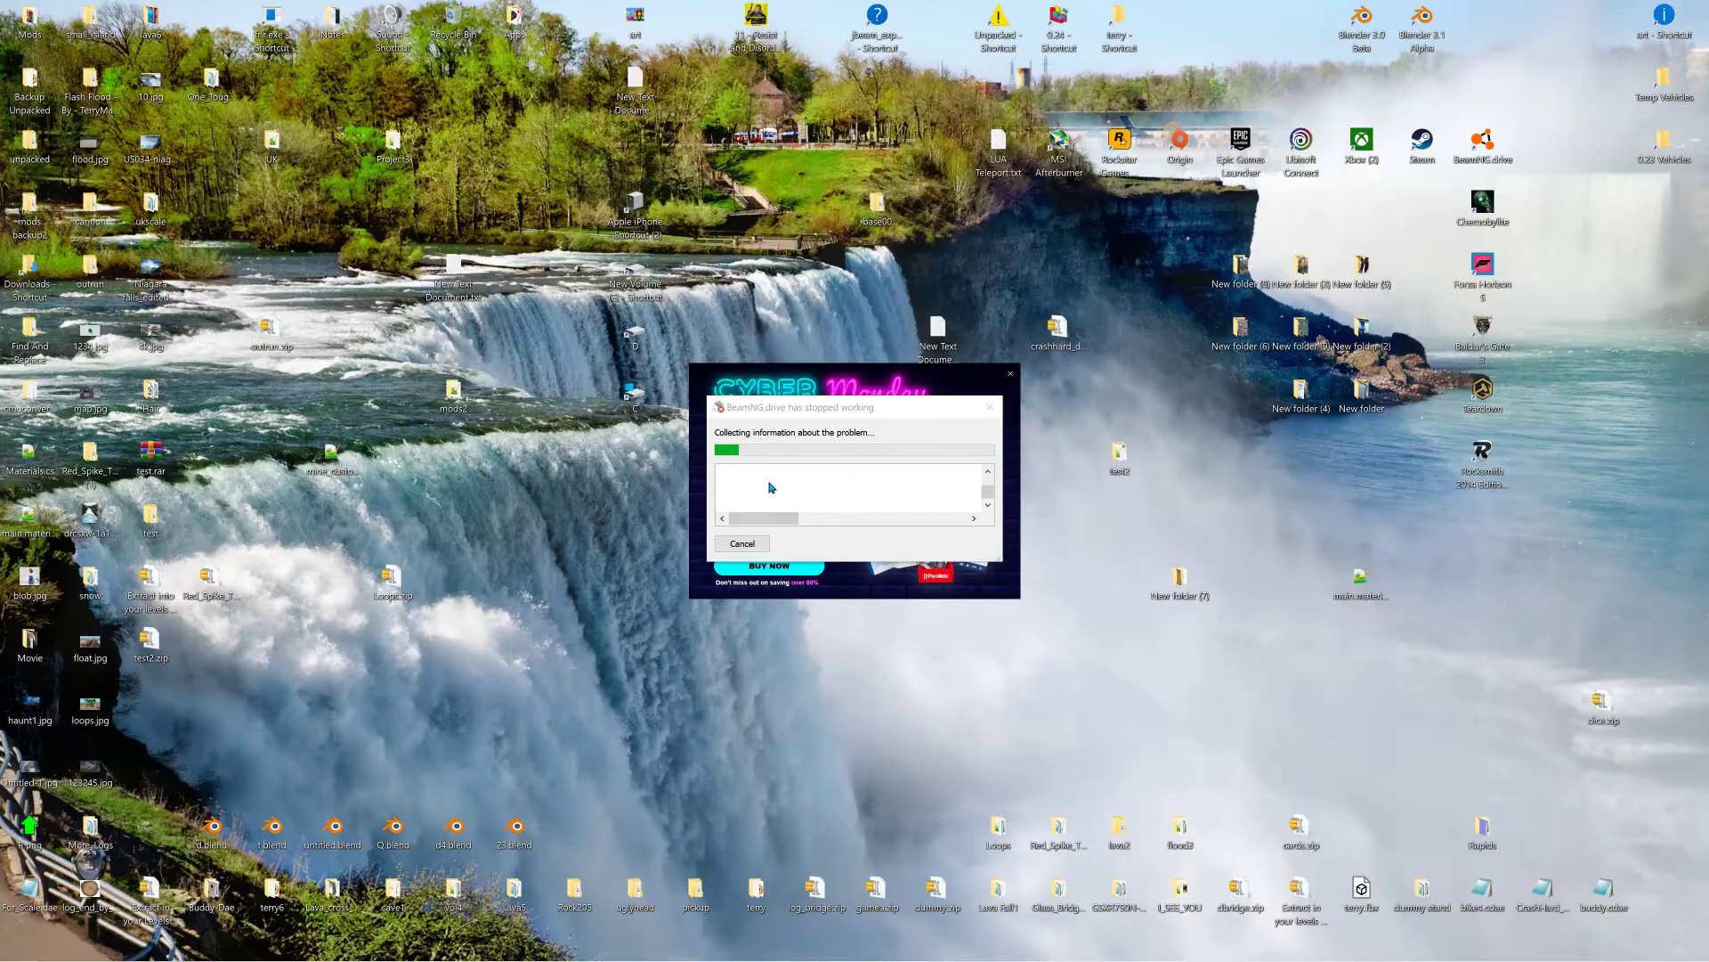
- Dismiss the crash dialogs, relaunch BeamNG.drive from its shortcut and close the screenshot uploader
click(1023, 333)
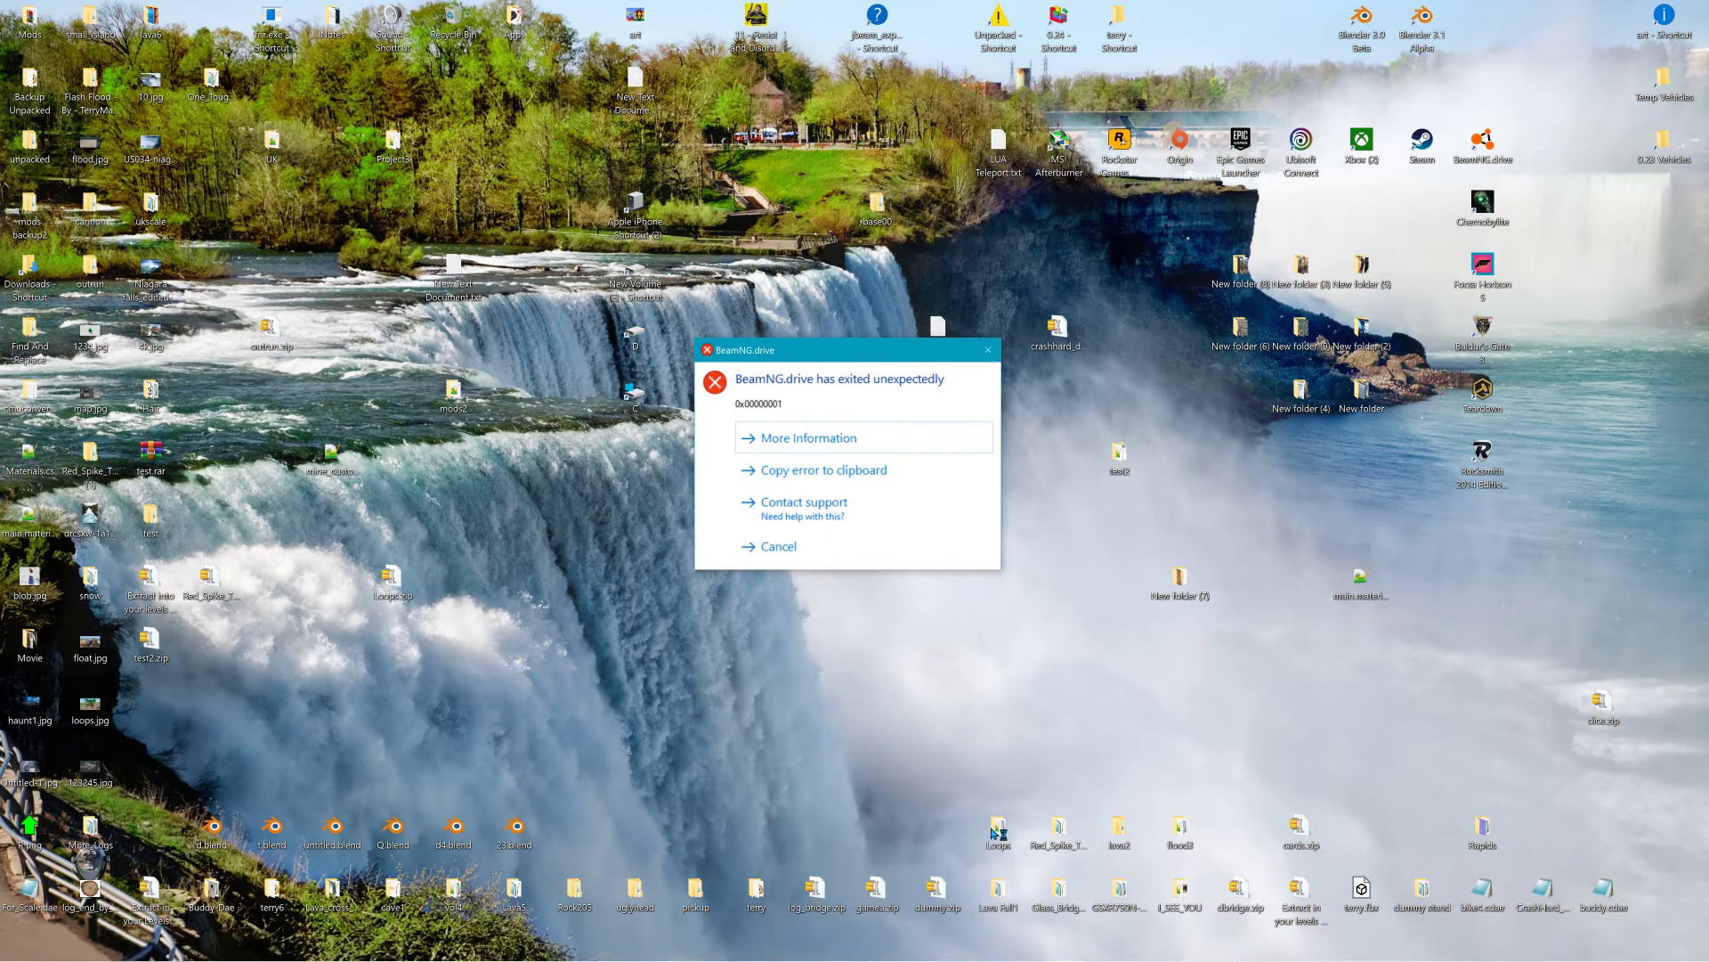
click(990, 350)
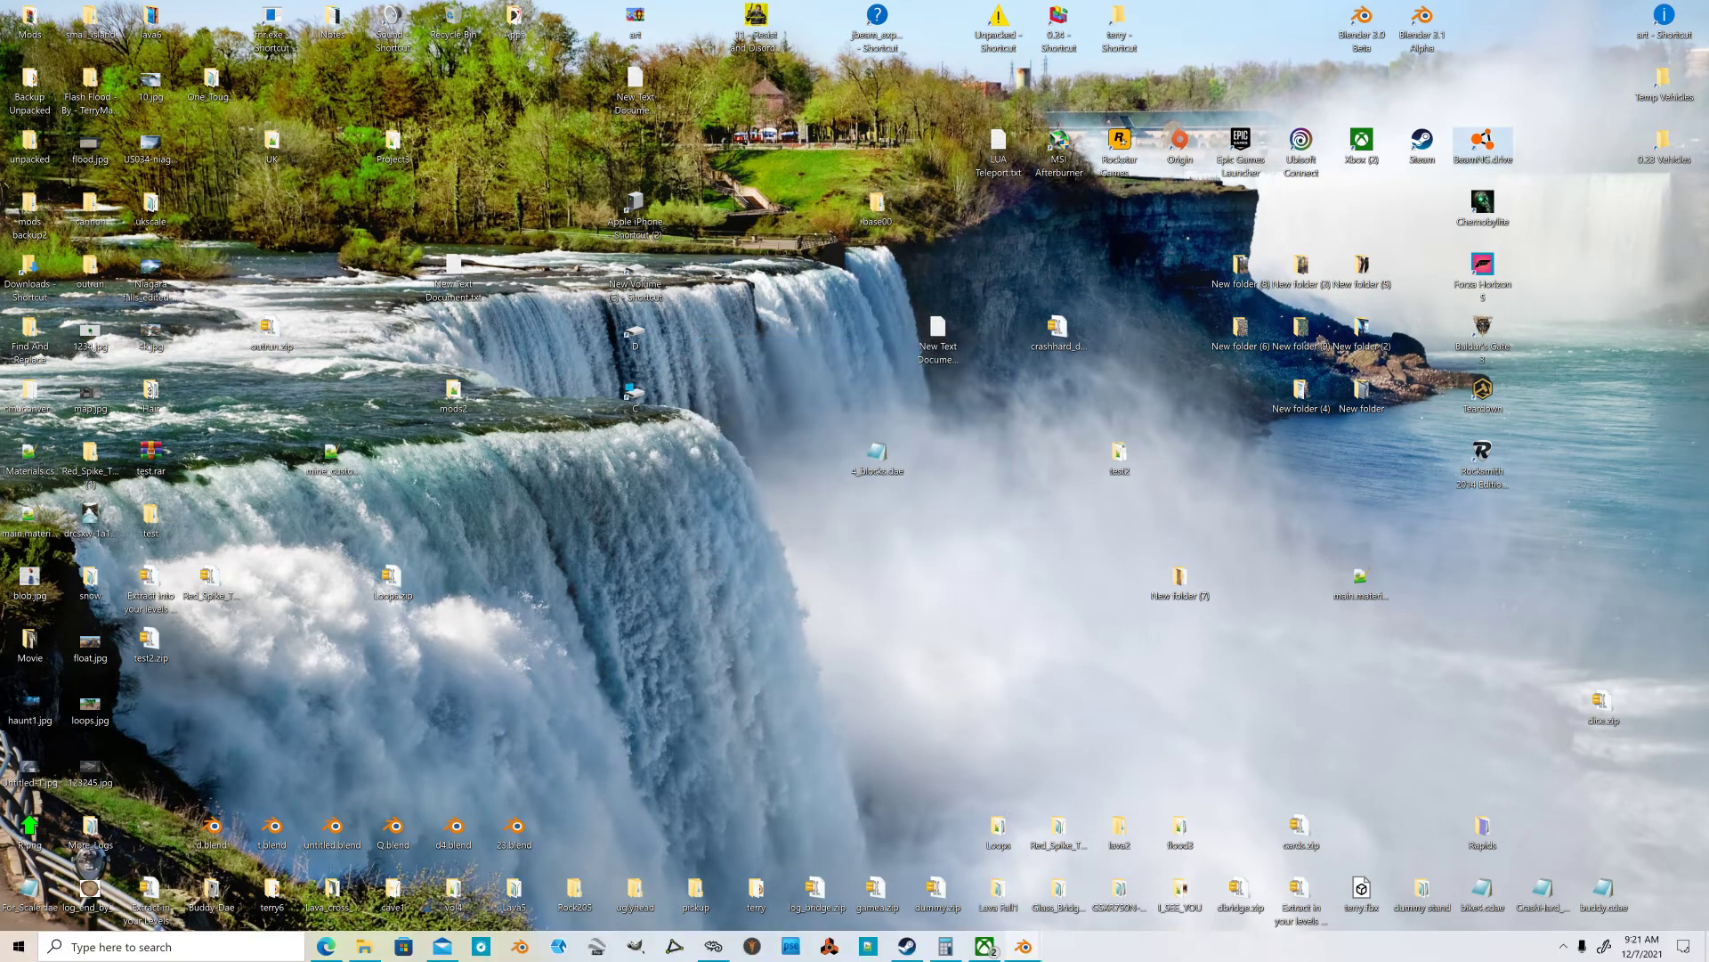
double_click(1476, 151)
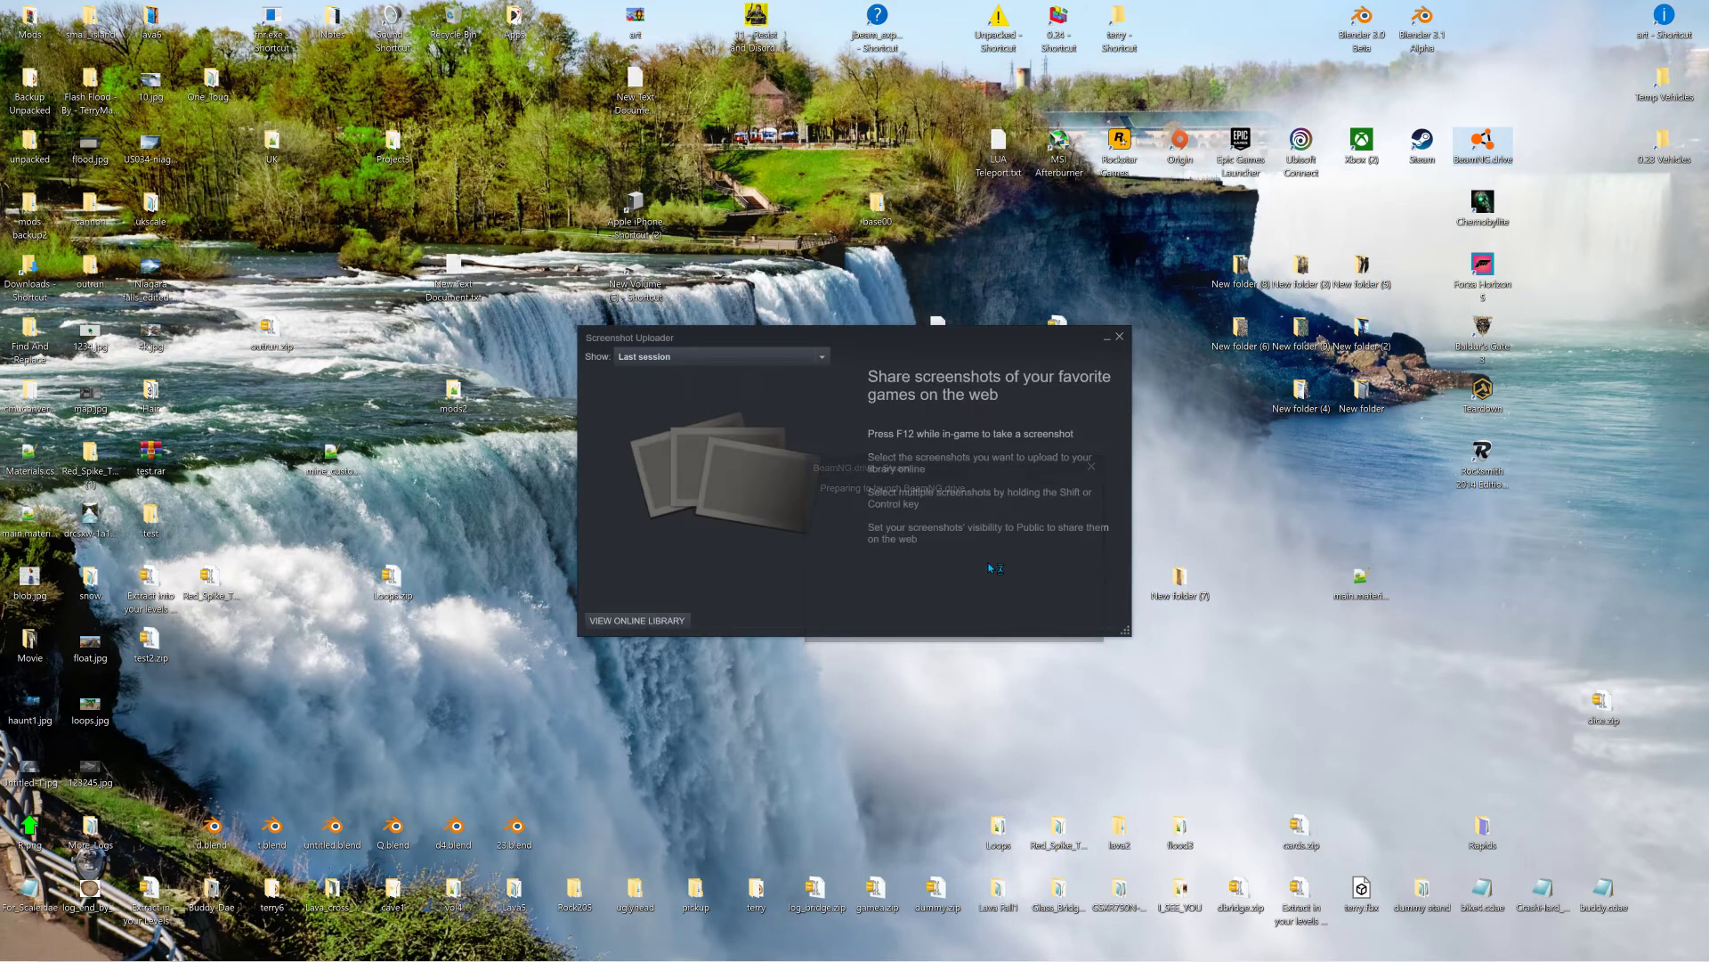
click(1007, 340)
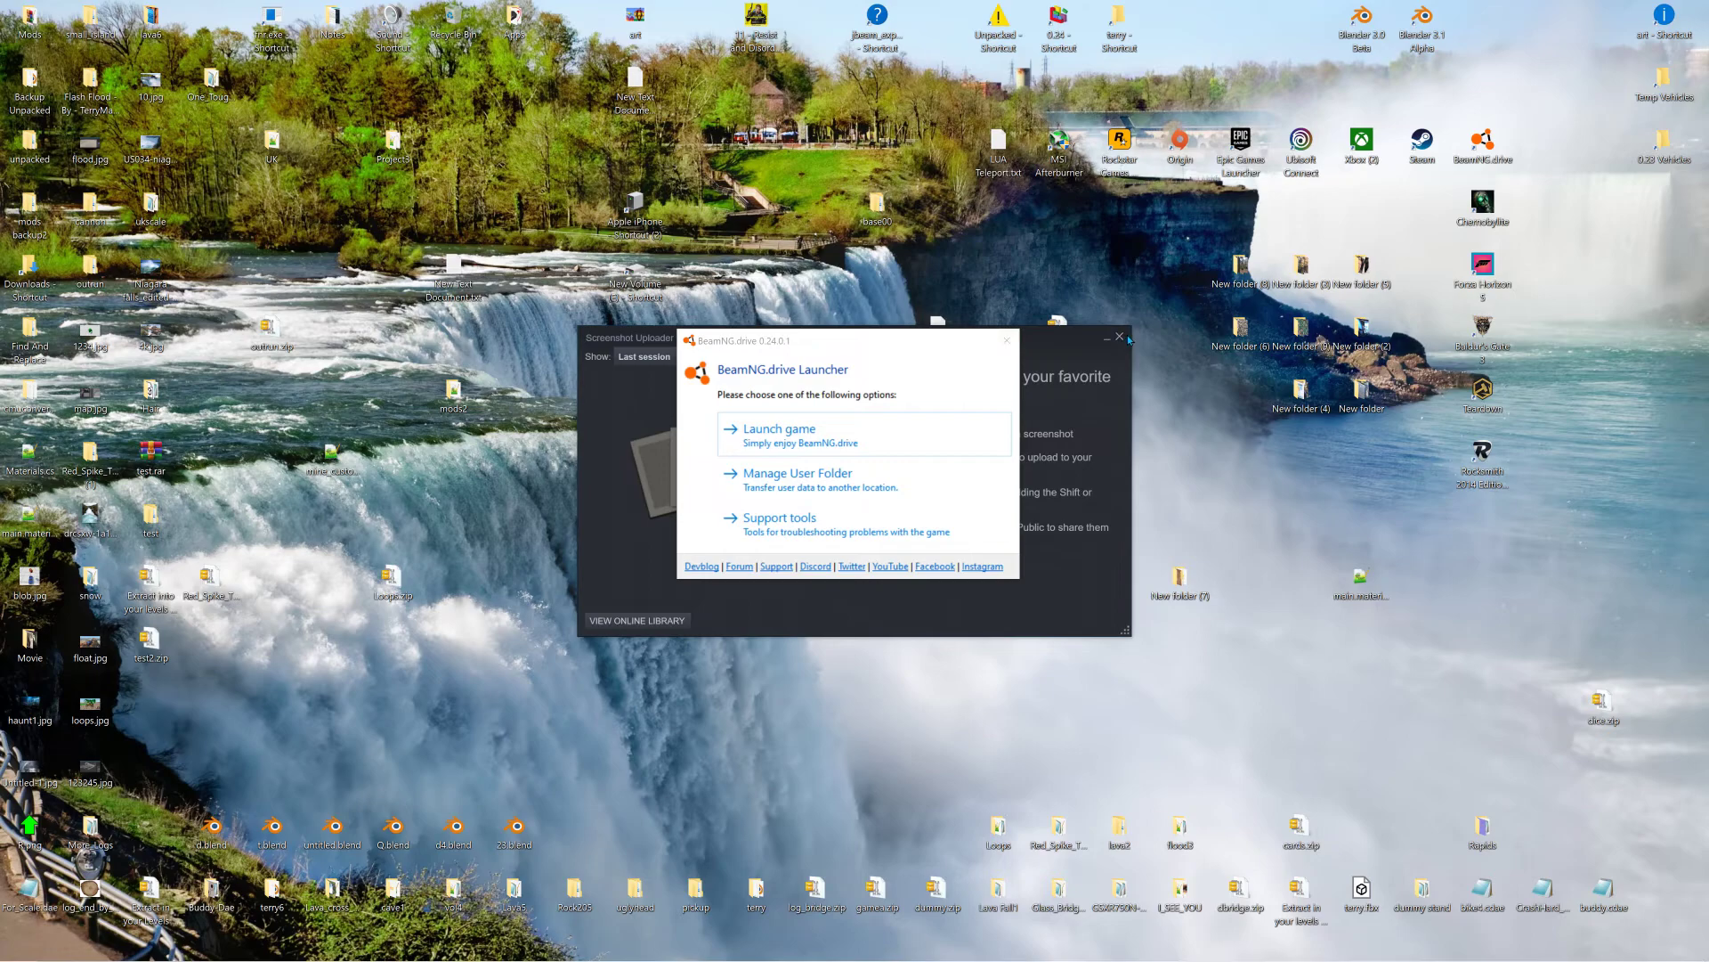
click(1119, 336)
- Launch the game, bring up the Freeroam level list, then minimise the game window
click(797, 441)
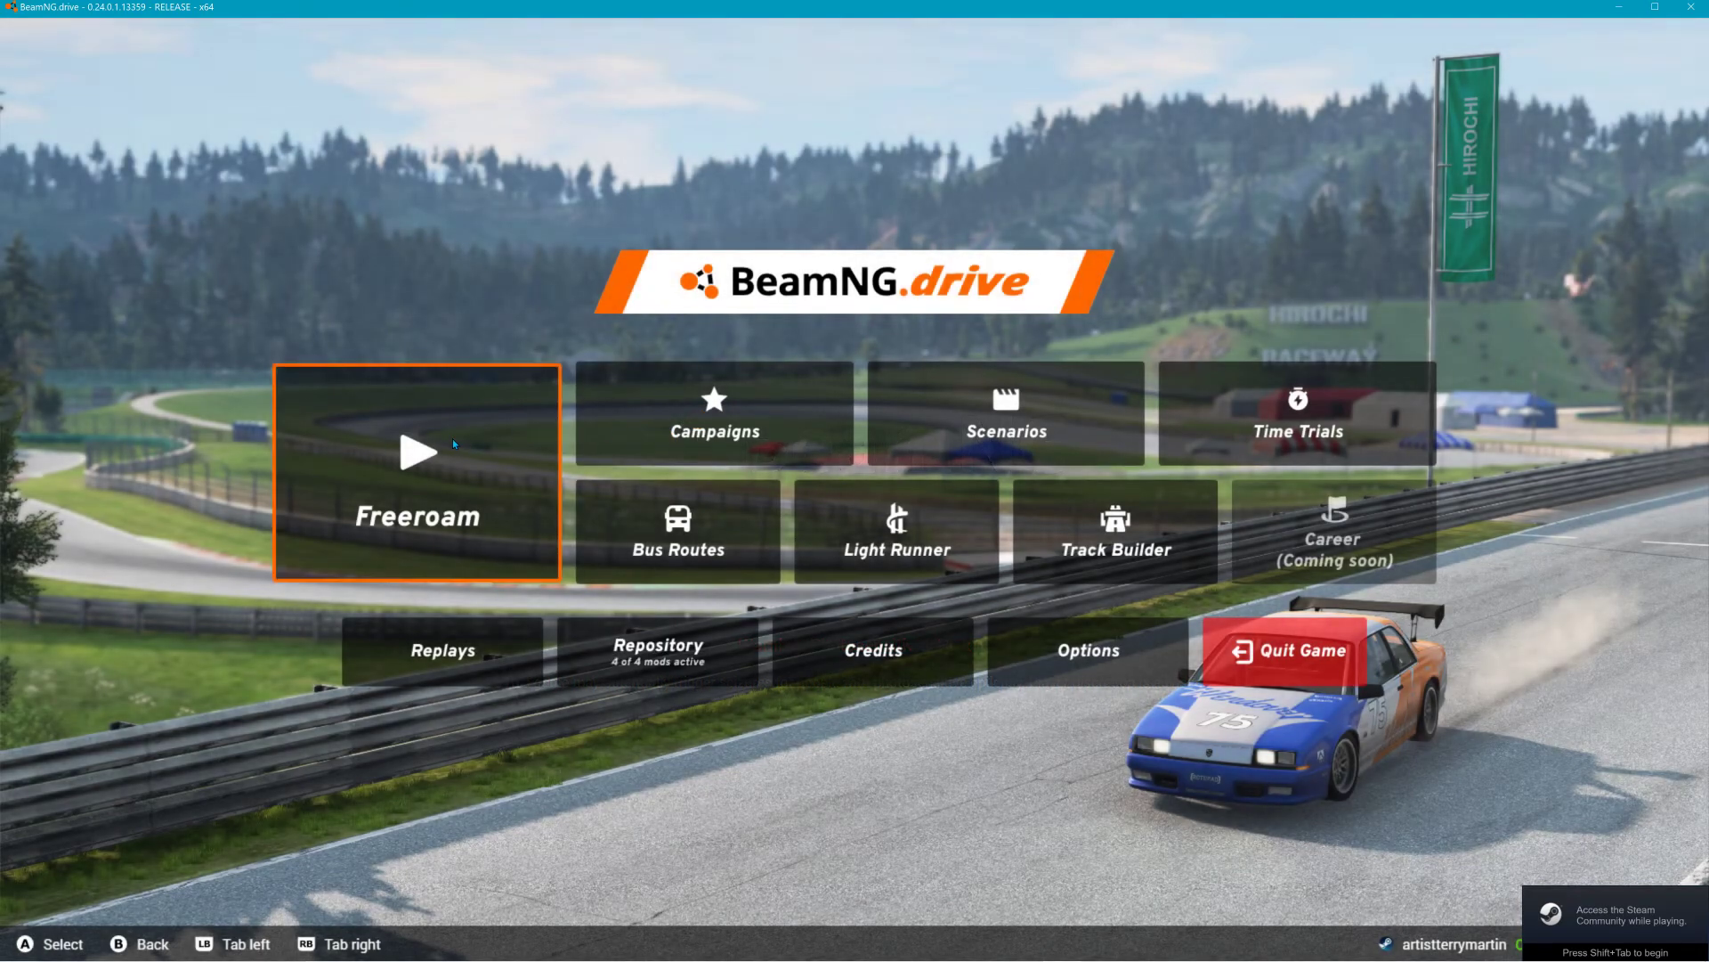
click(452, 443)
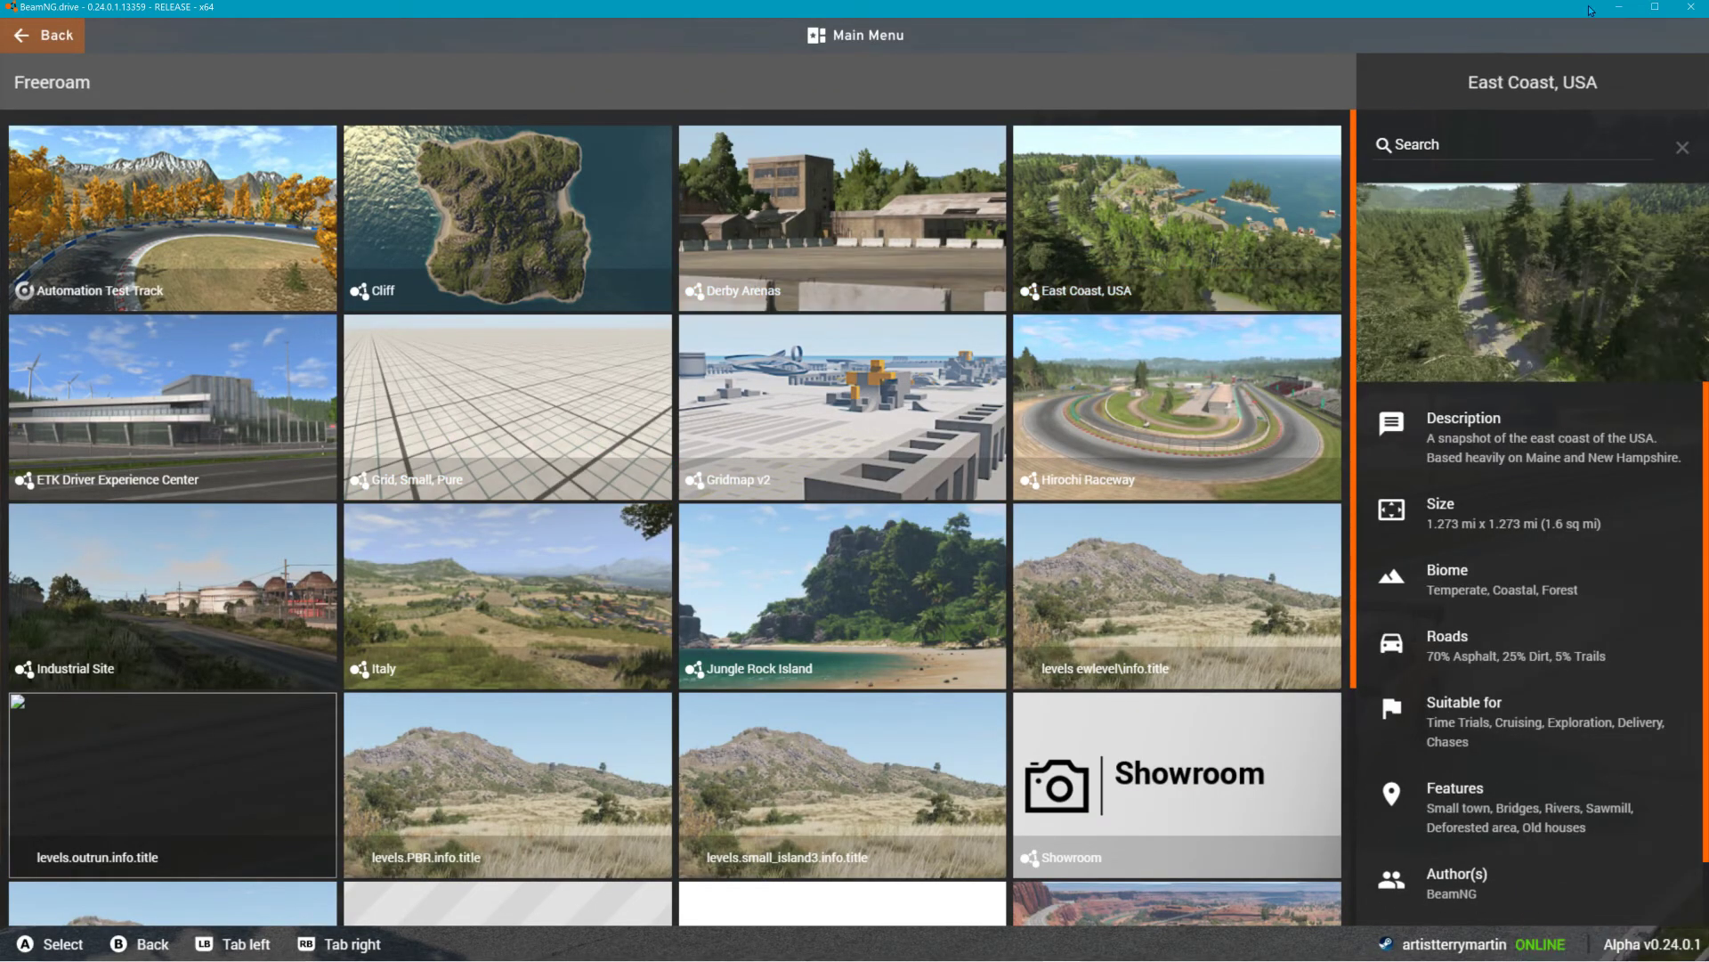
click(1616, 7)
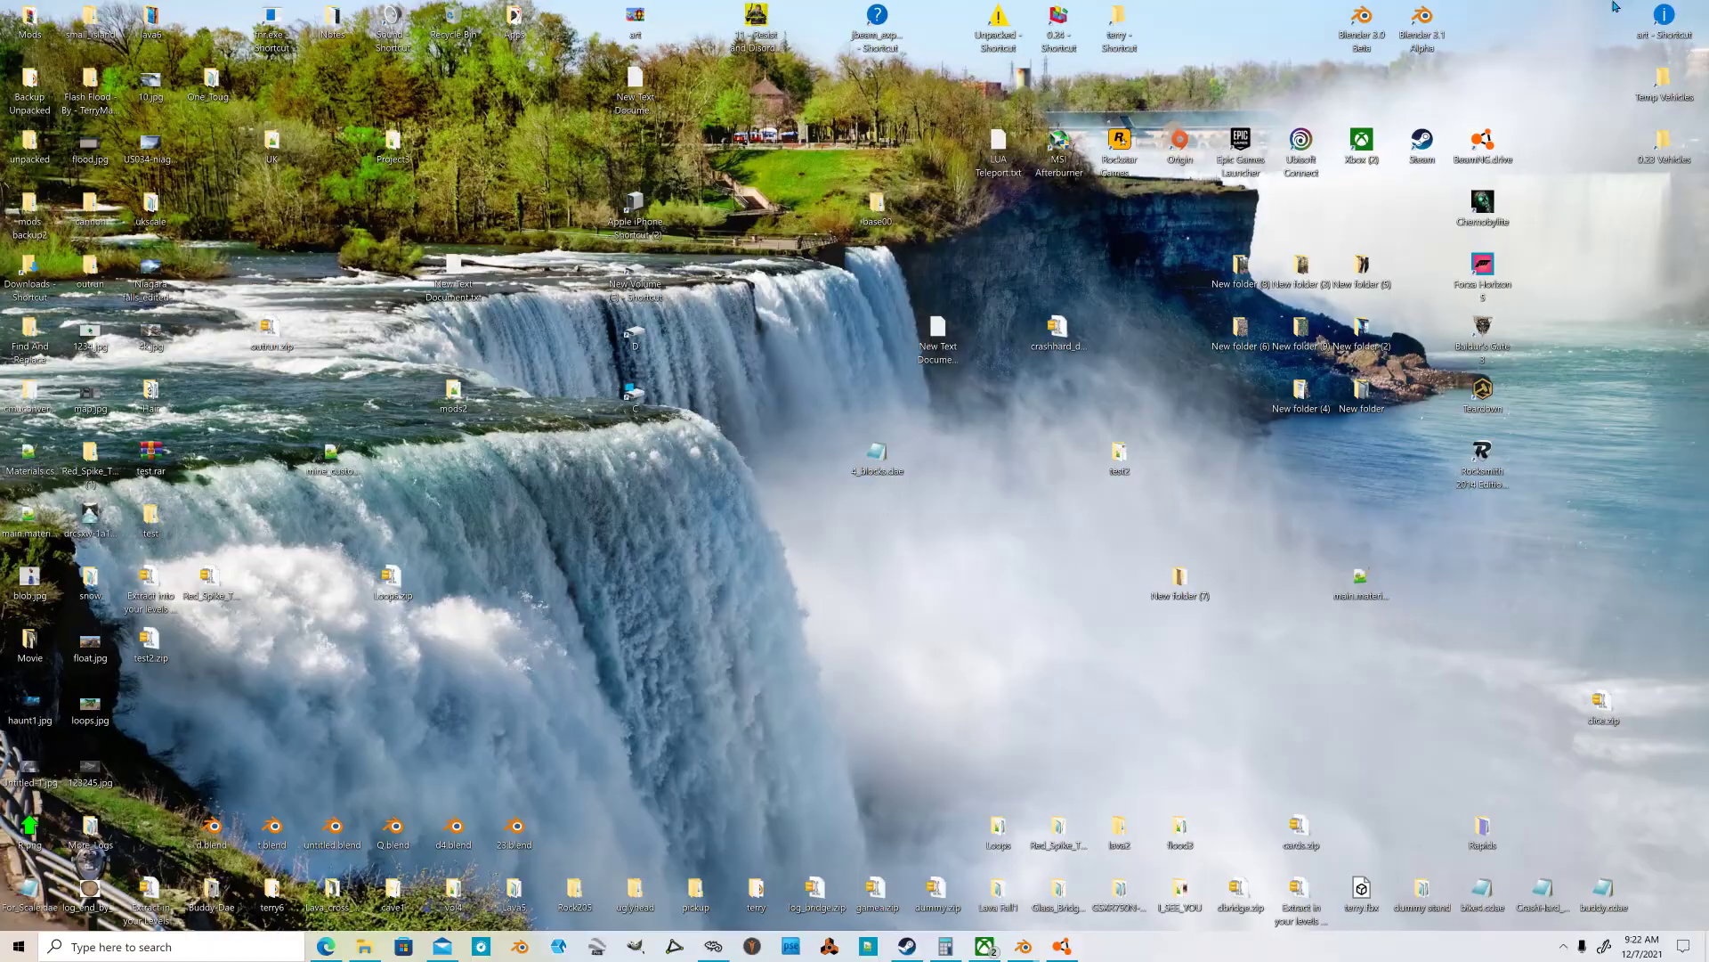
- Browse the 0.24 user folder to levels/PBR and open ramp.prefab.json in Notepad++
double_click(1046, 24)
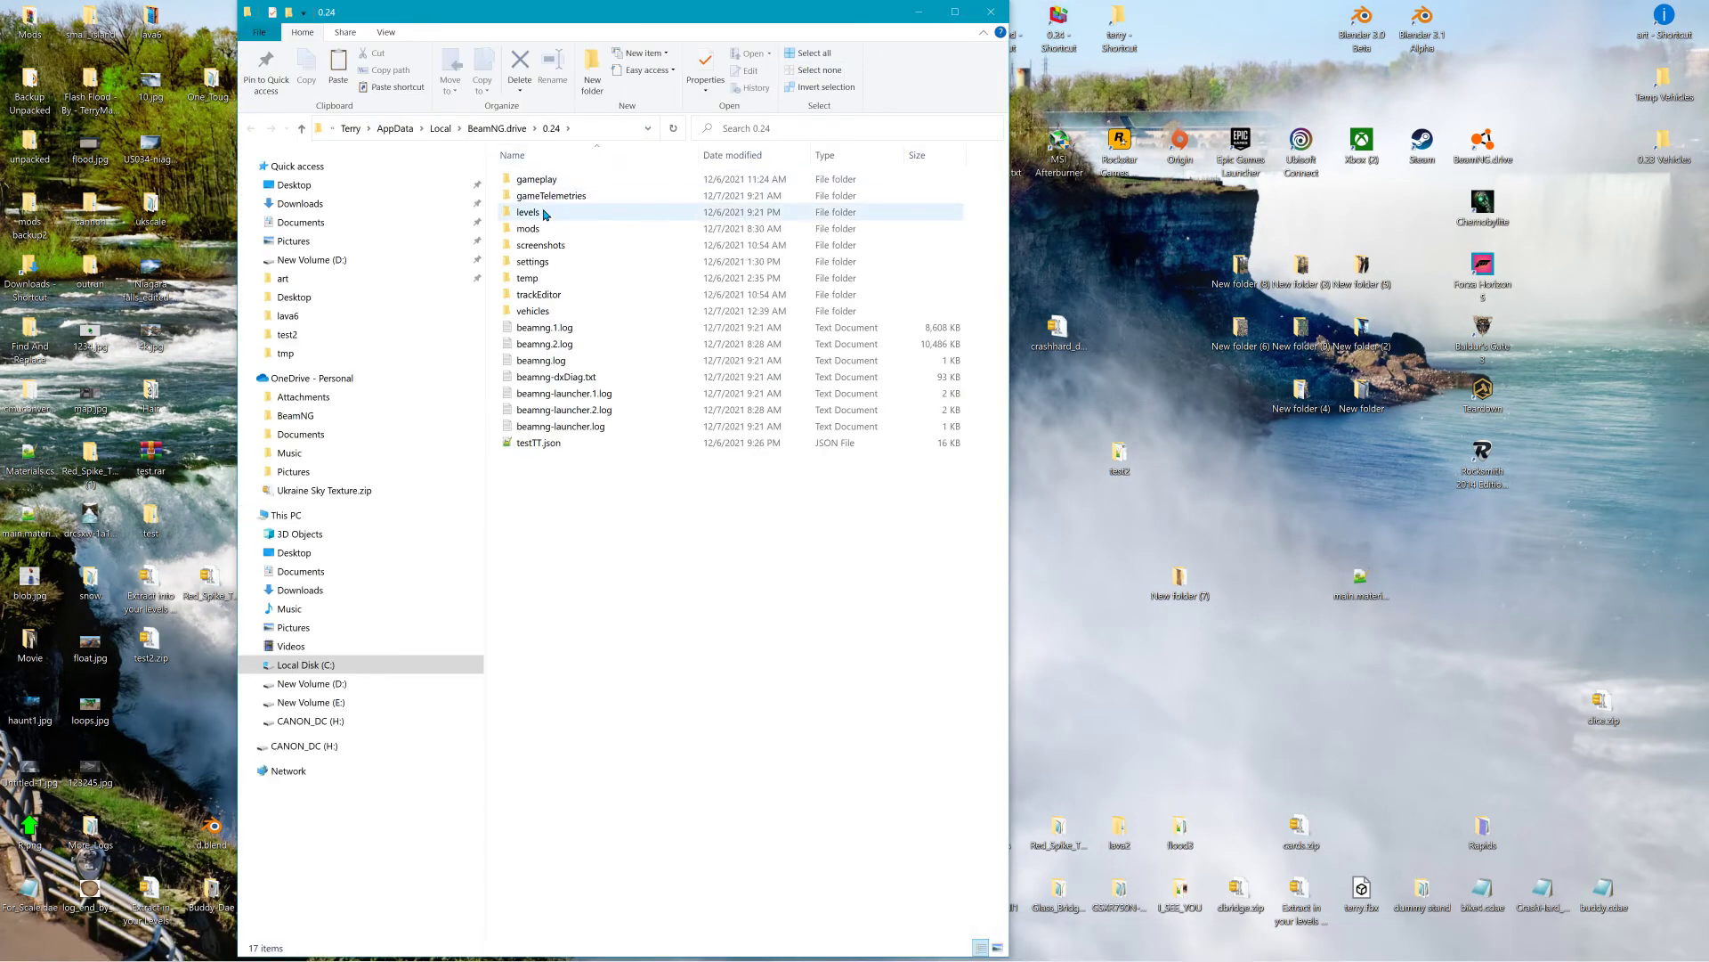
double_click(554, 212)
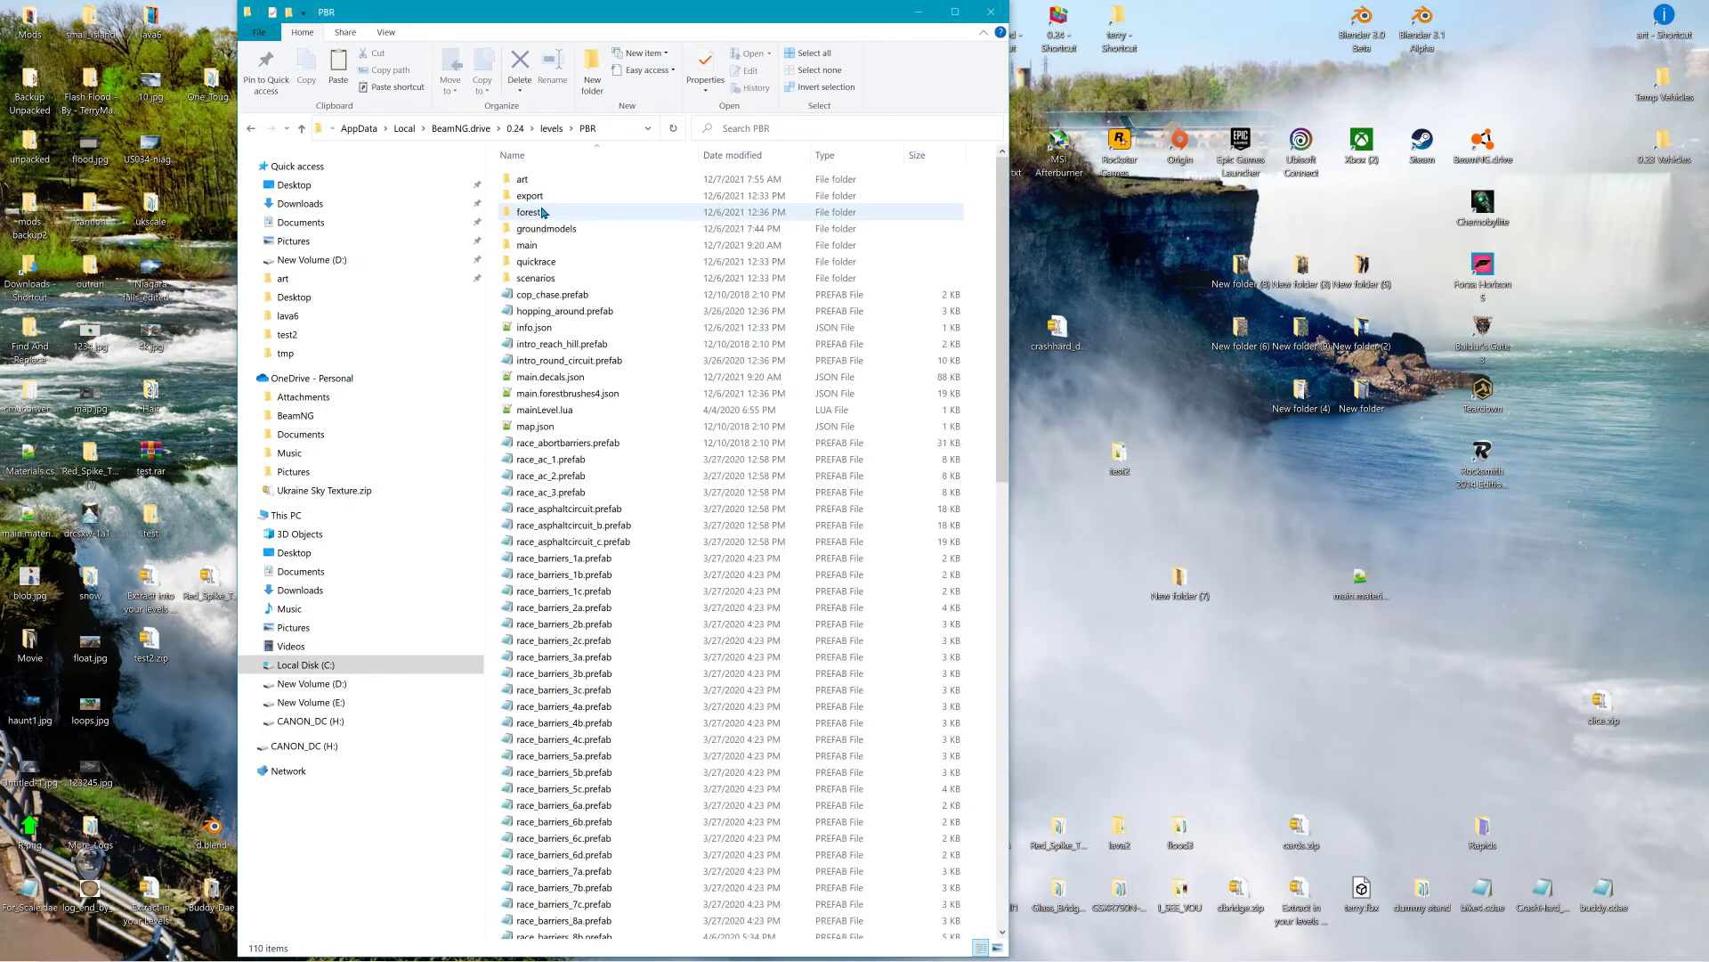
mouse_move(650, 487)
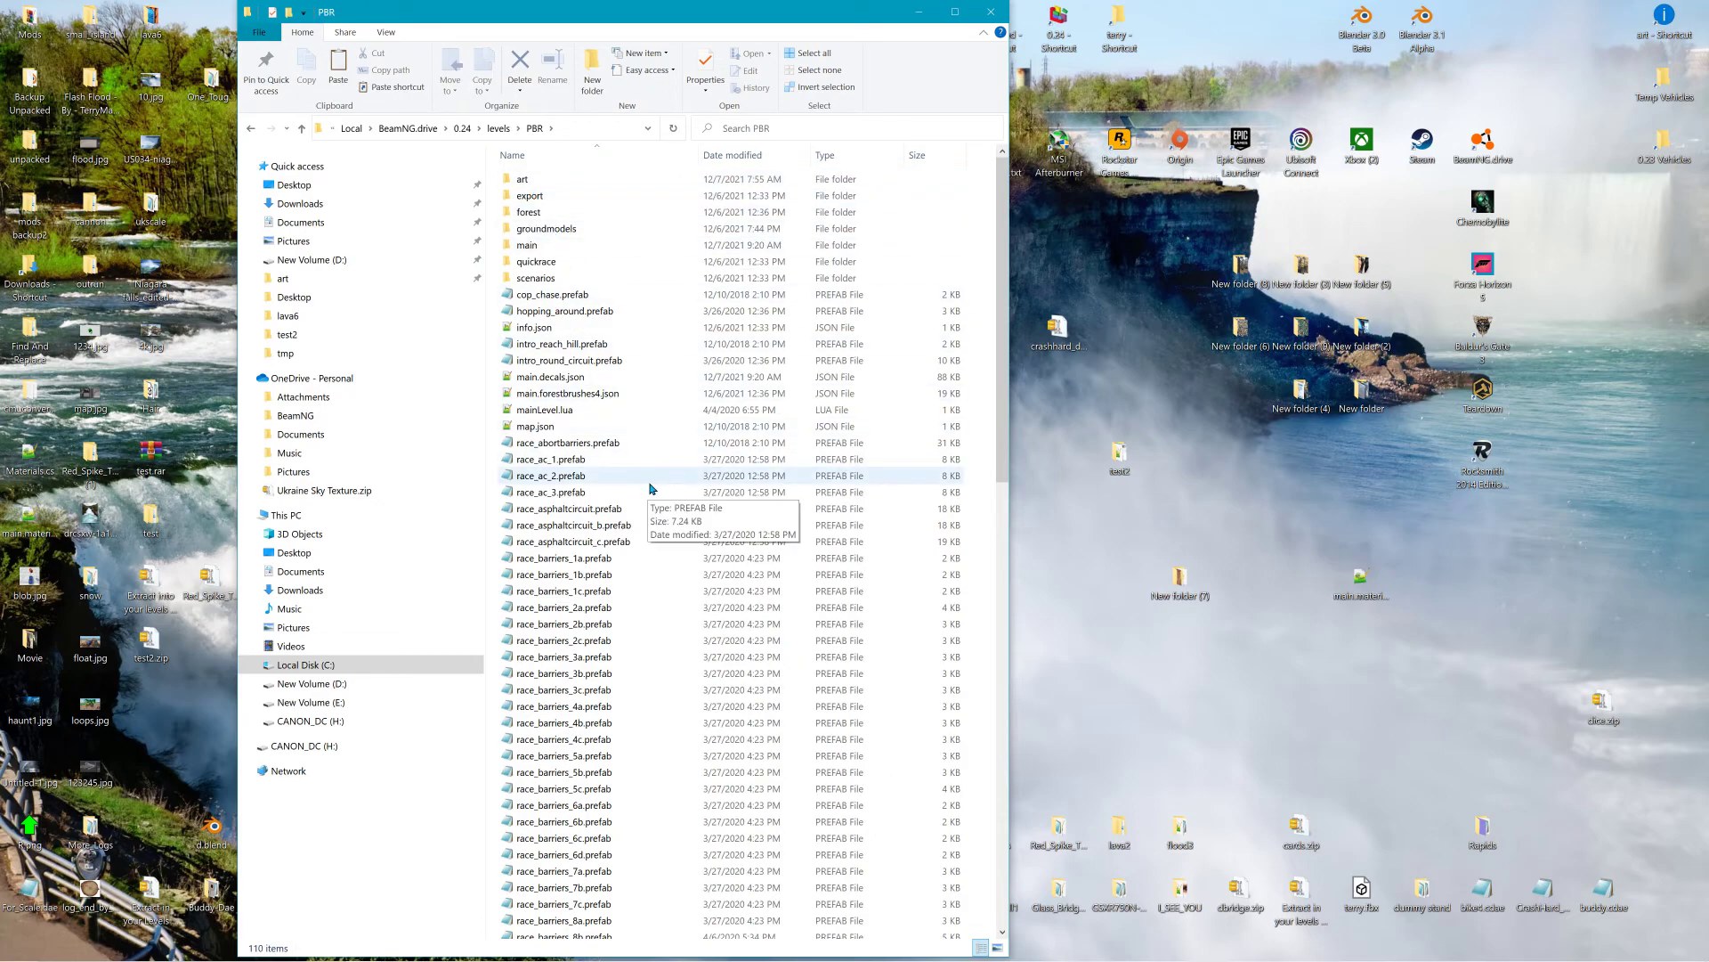
scroll(585, 591, down, 8)
scroll(585, 623, down, 13)
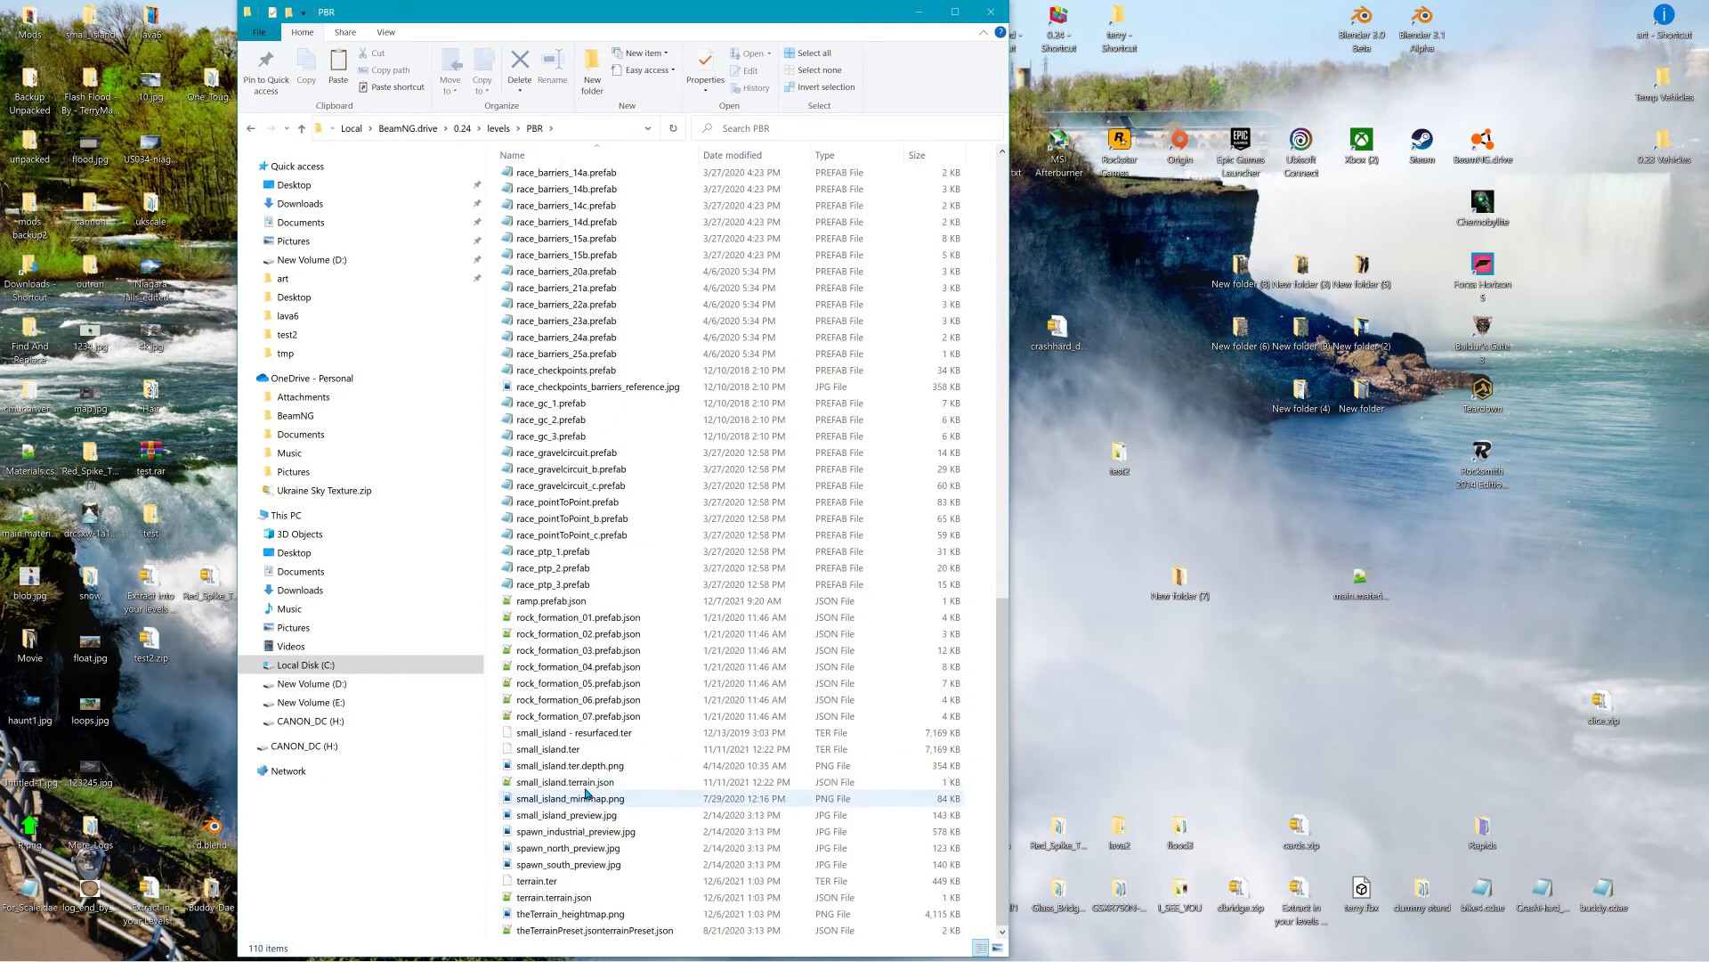
click(561, 605)
double_click(561, 604)
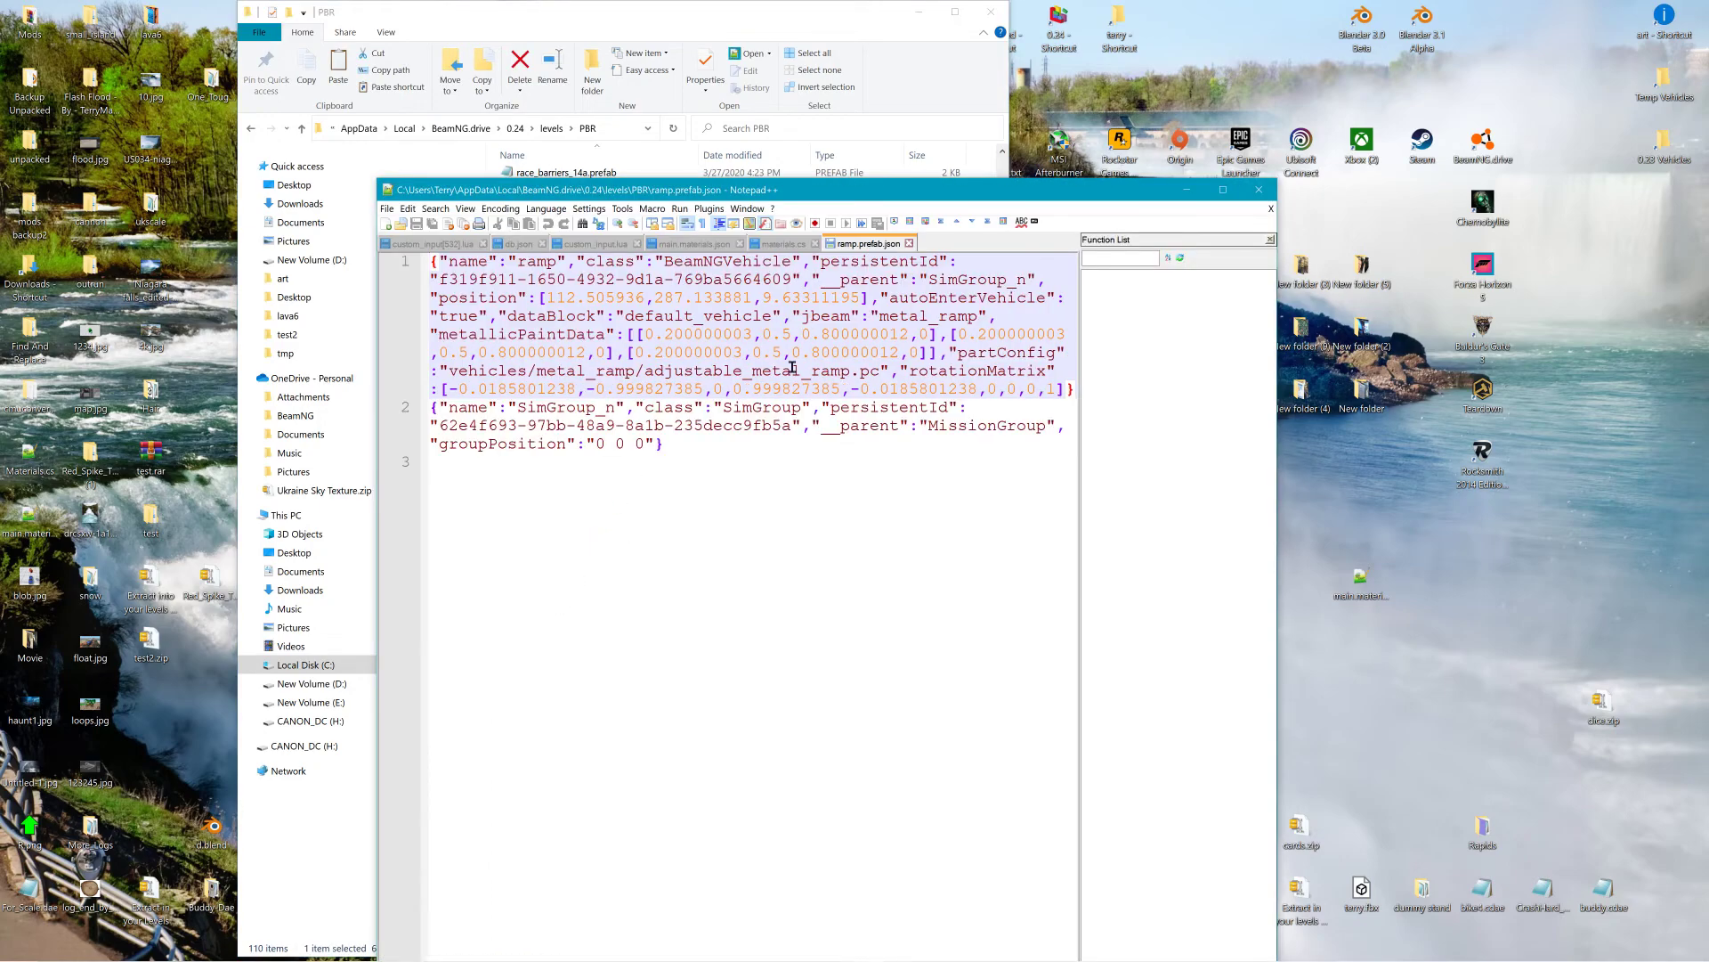
- In ramp.prefab.json, change autoEnterVehicle from true to false and save the file
click(1223, 190)
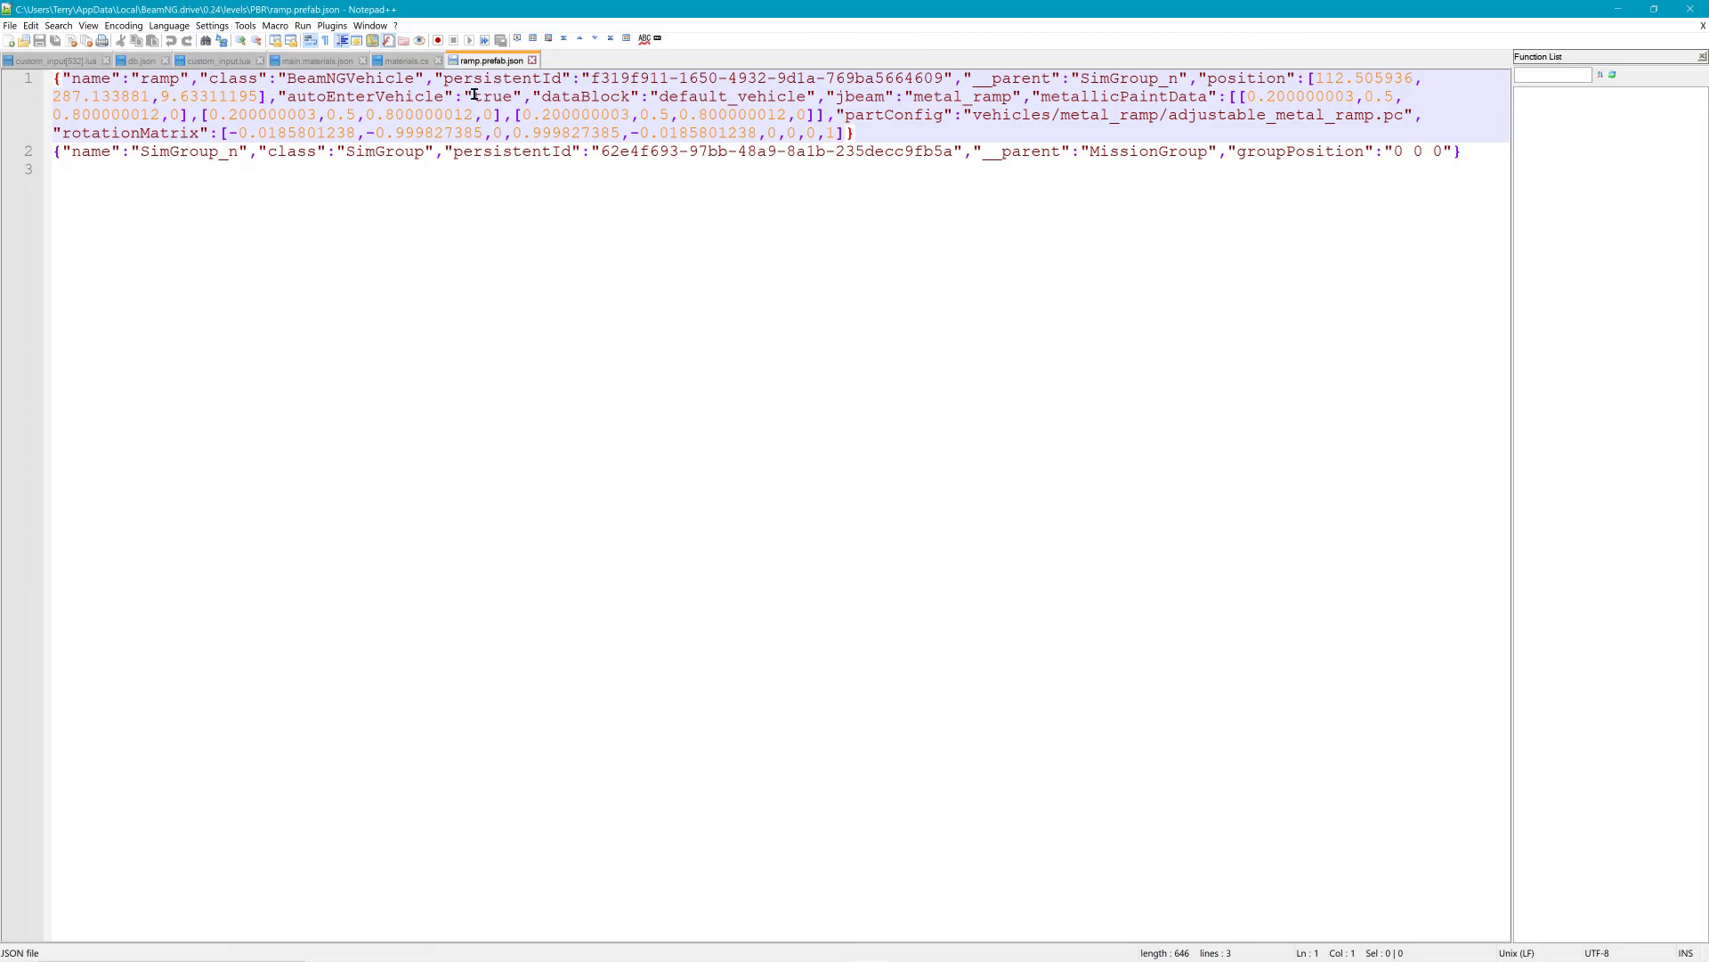
drag(475, 95, 511, 94)
text(fals)
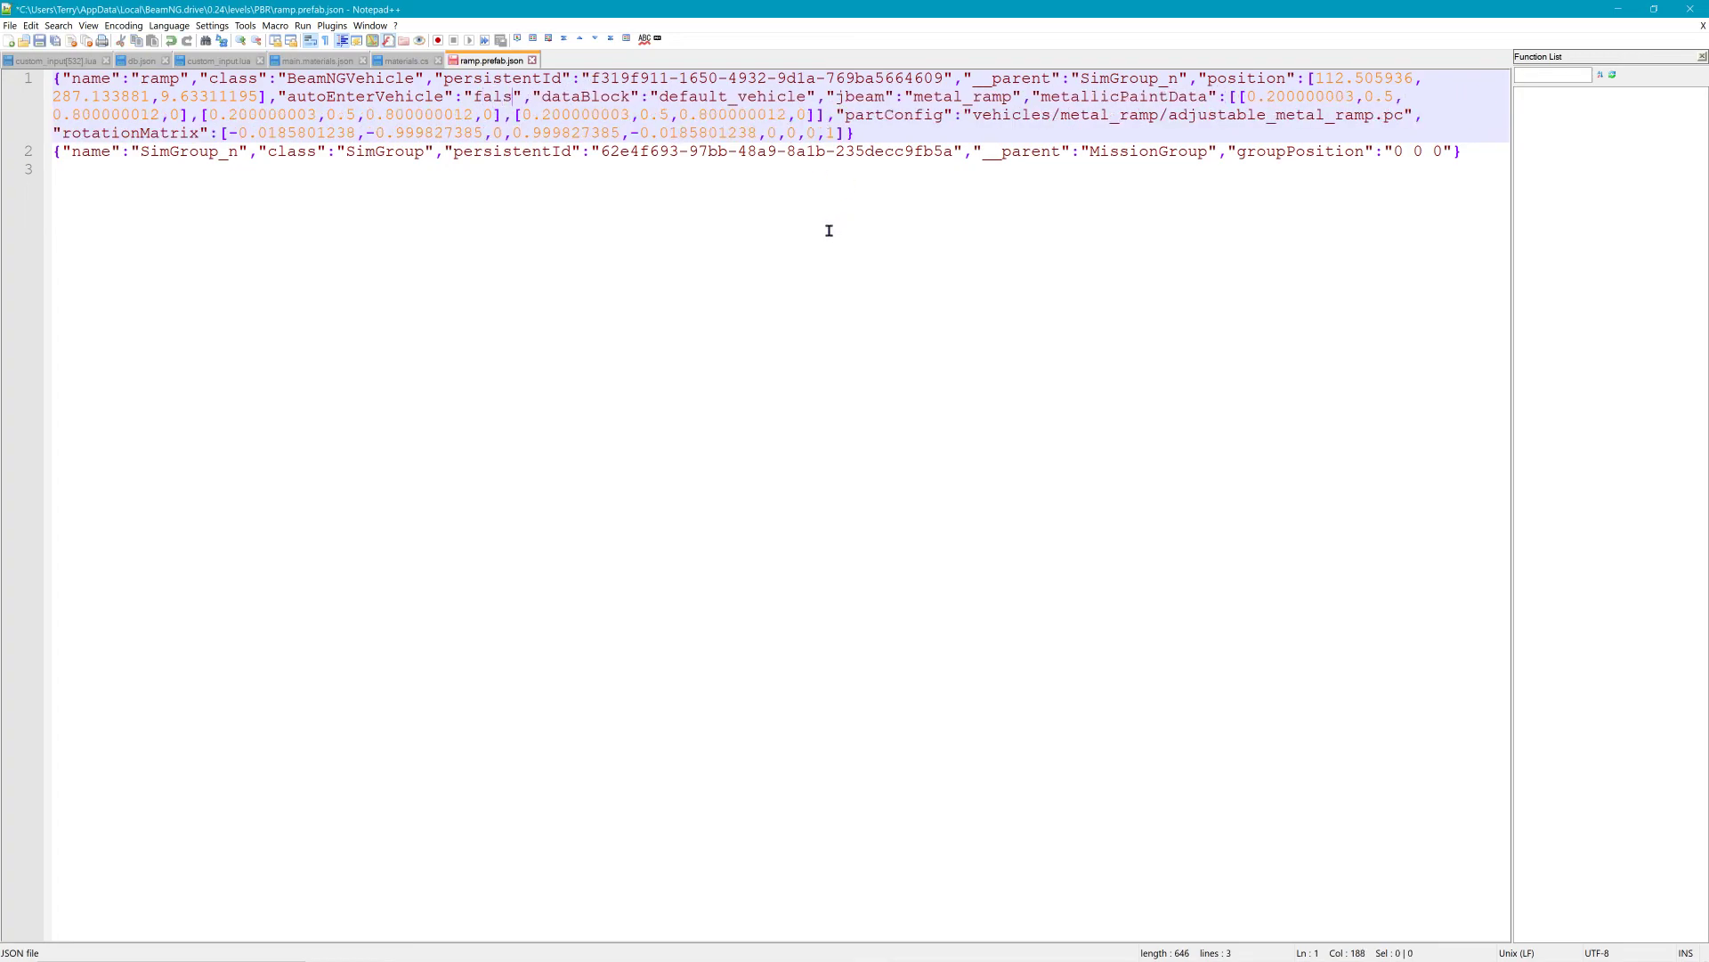
text(e)
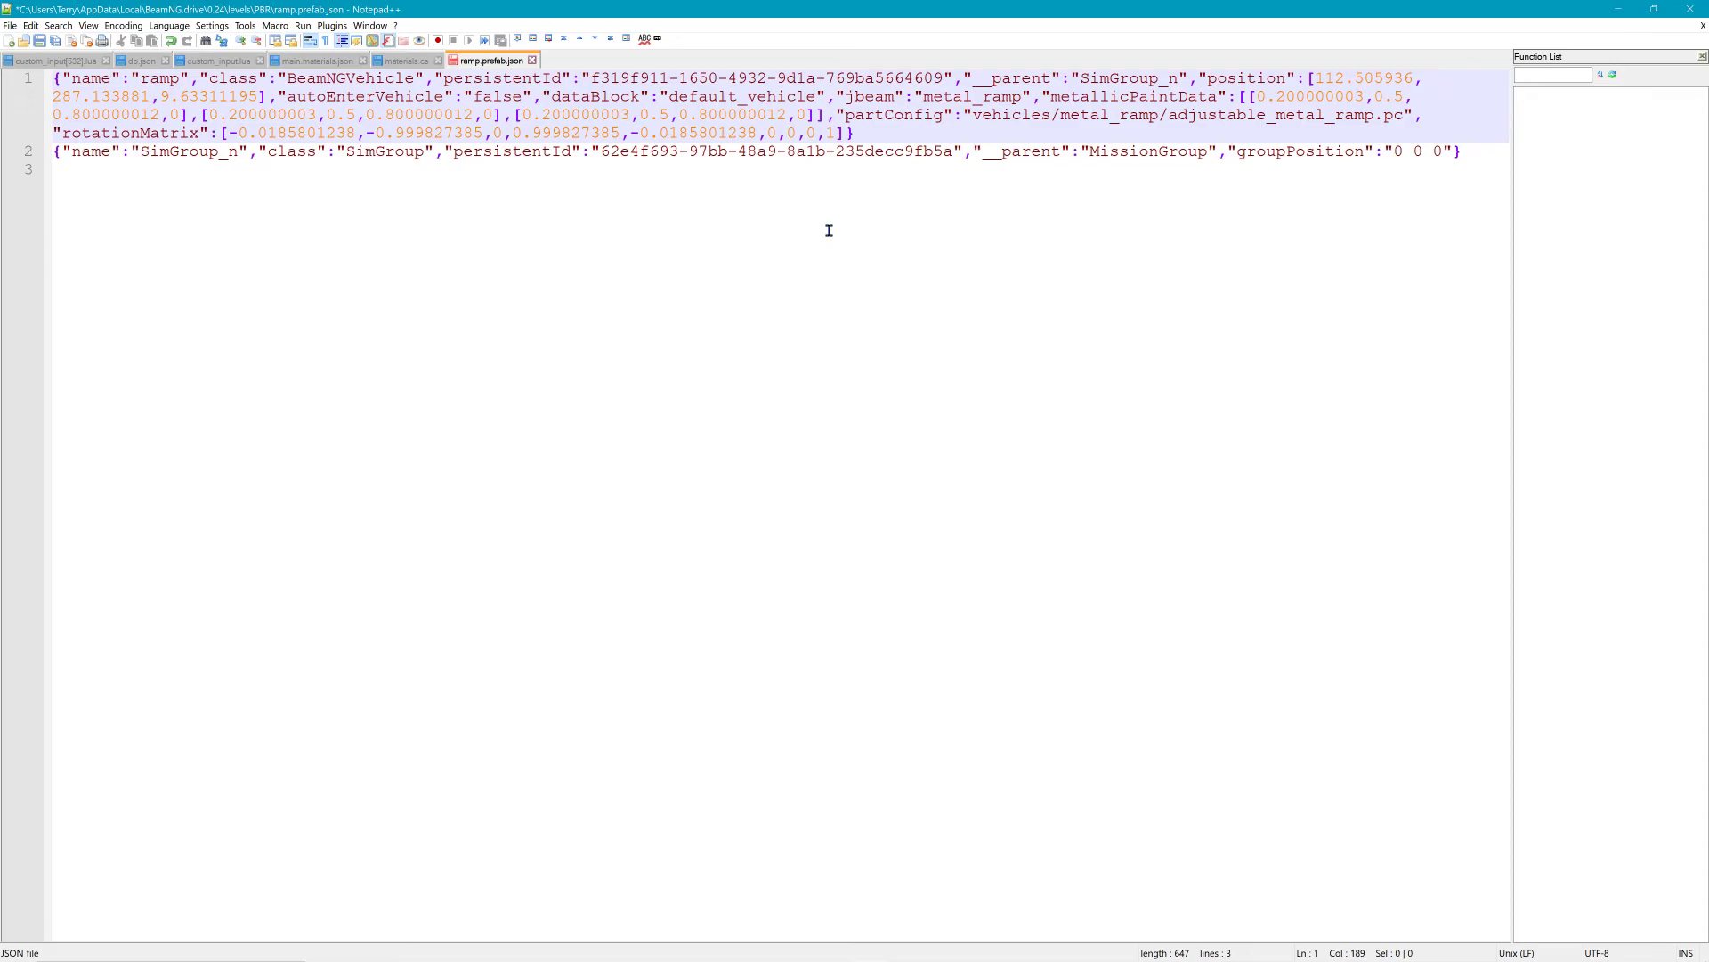
click(812, 225)
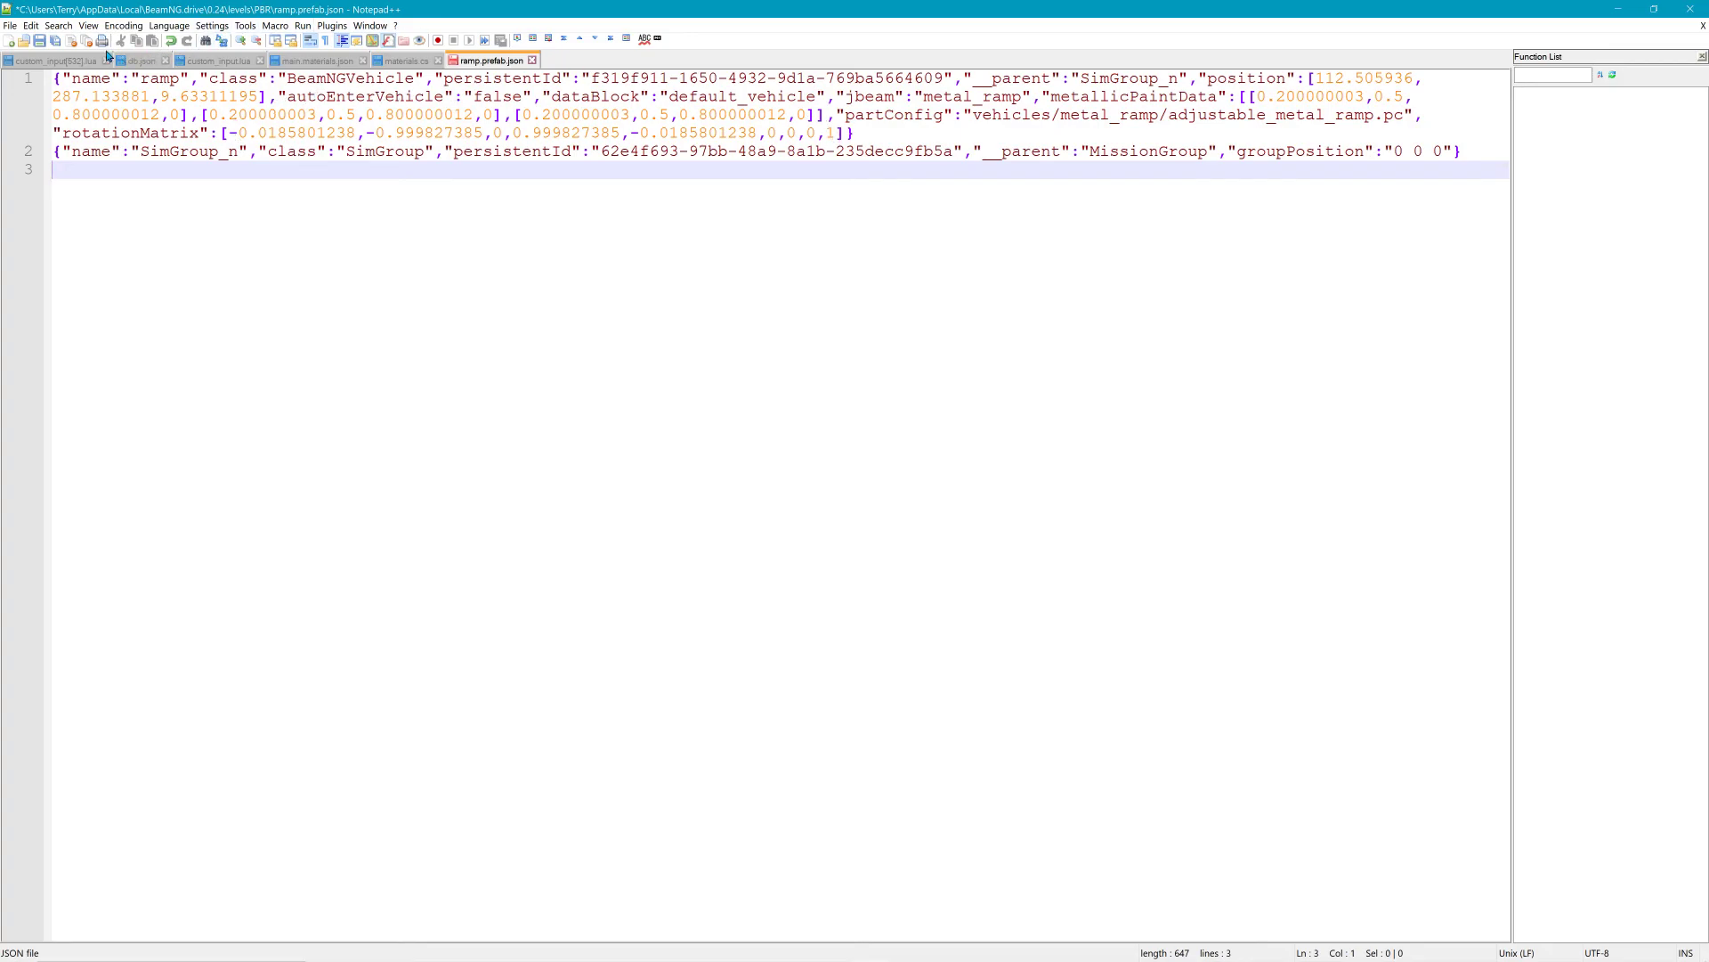
click(40, 43)
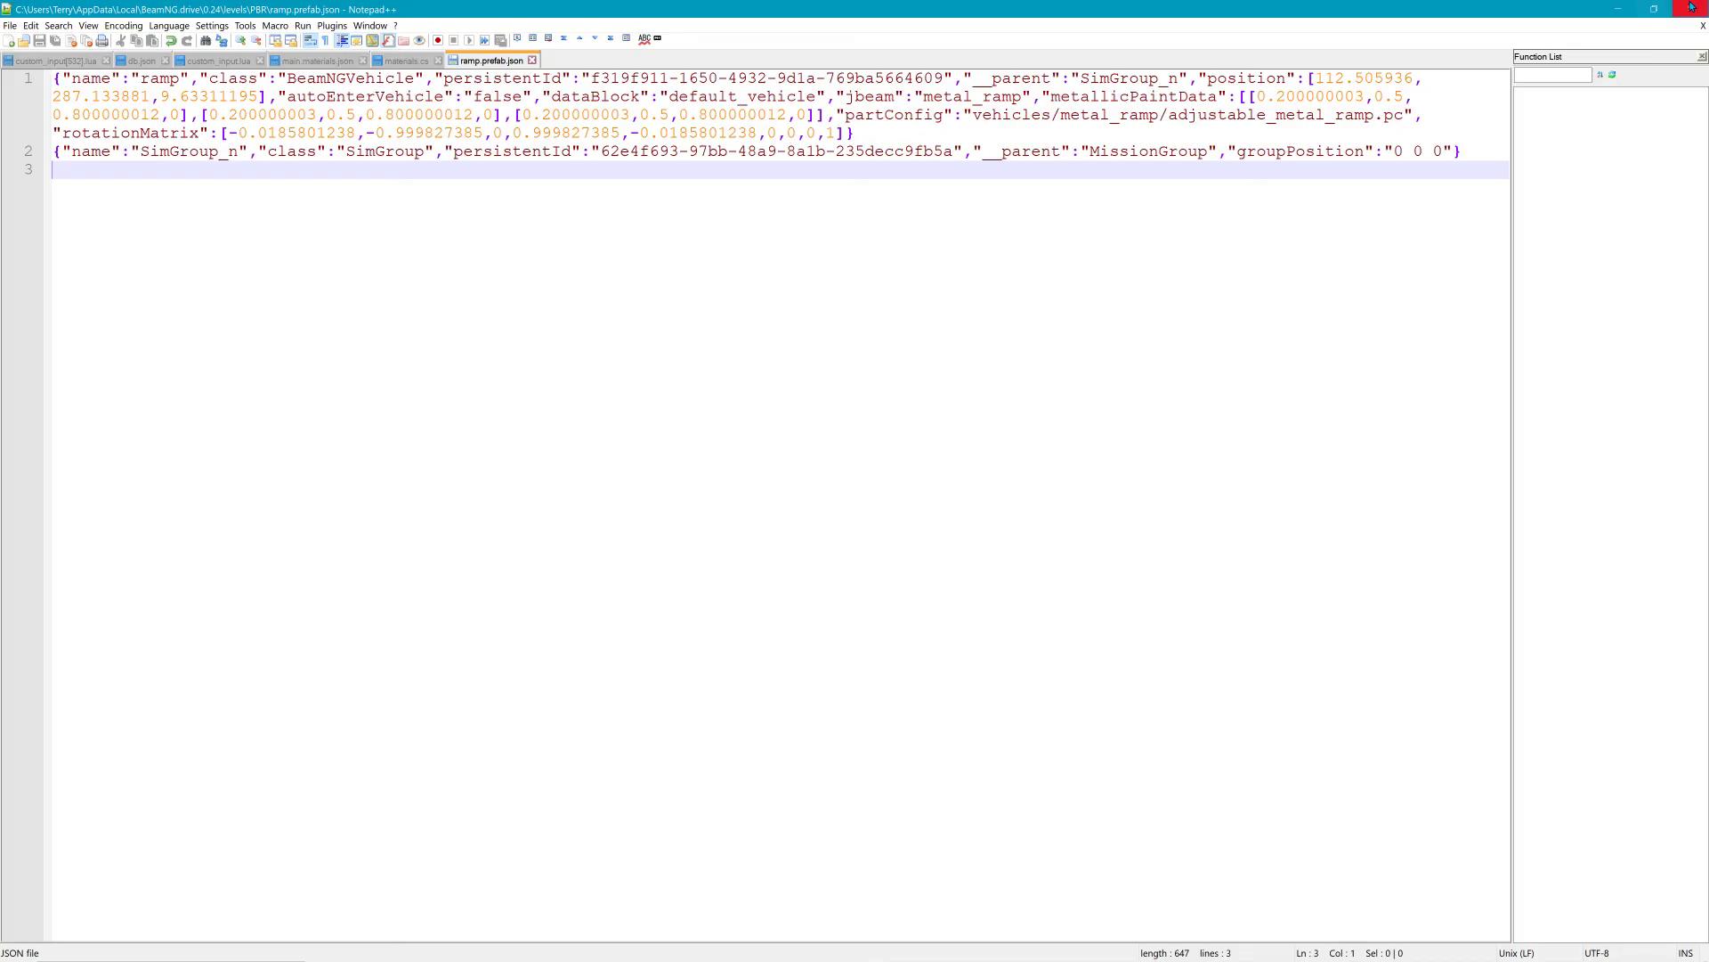
- Close Notepad++ and load the PBR level in BeamNG.drive freeroam at the north spawn point
click(1690, 9)
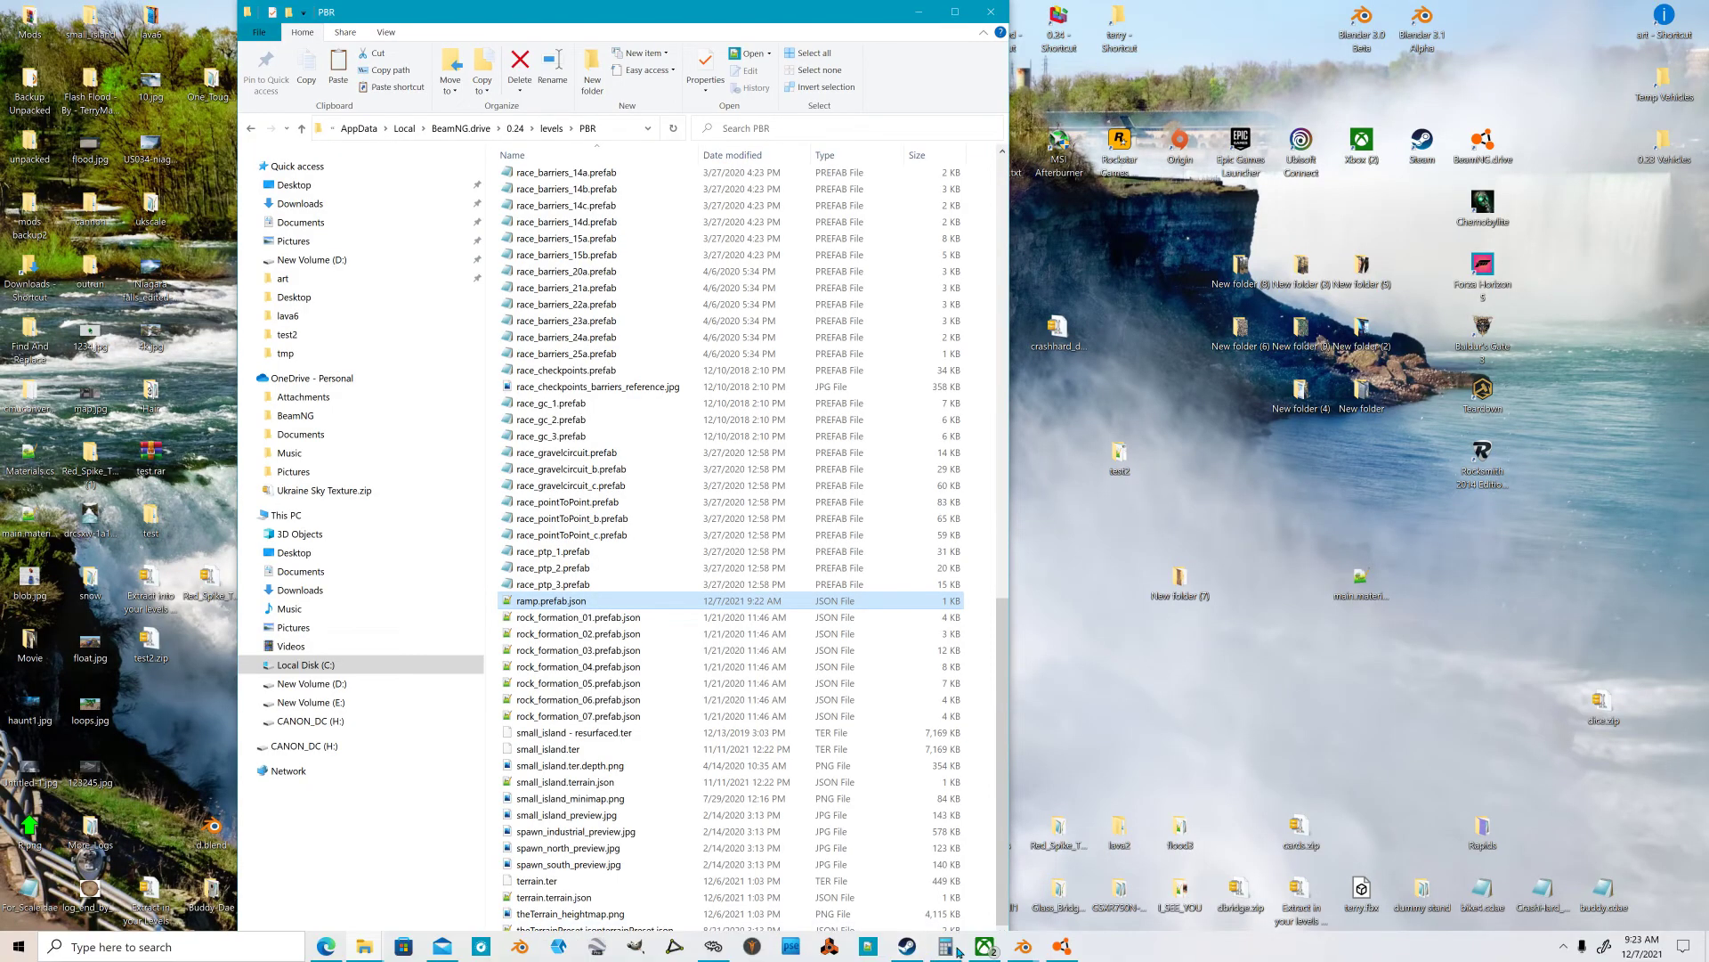
click(1062, 946)
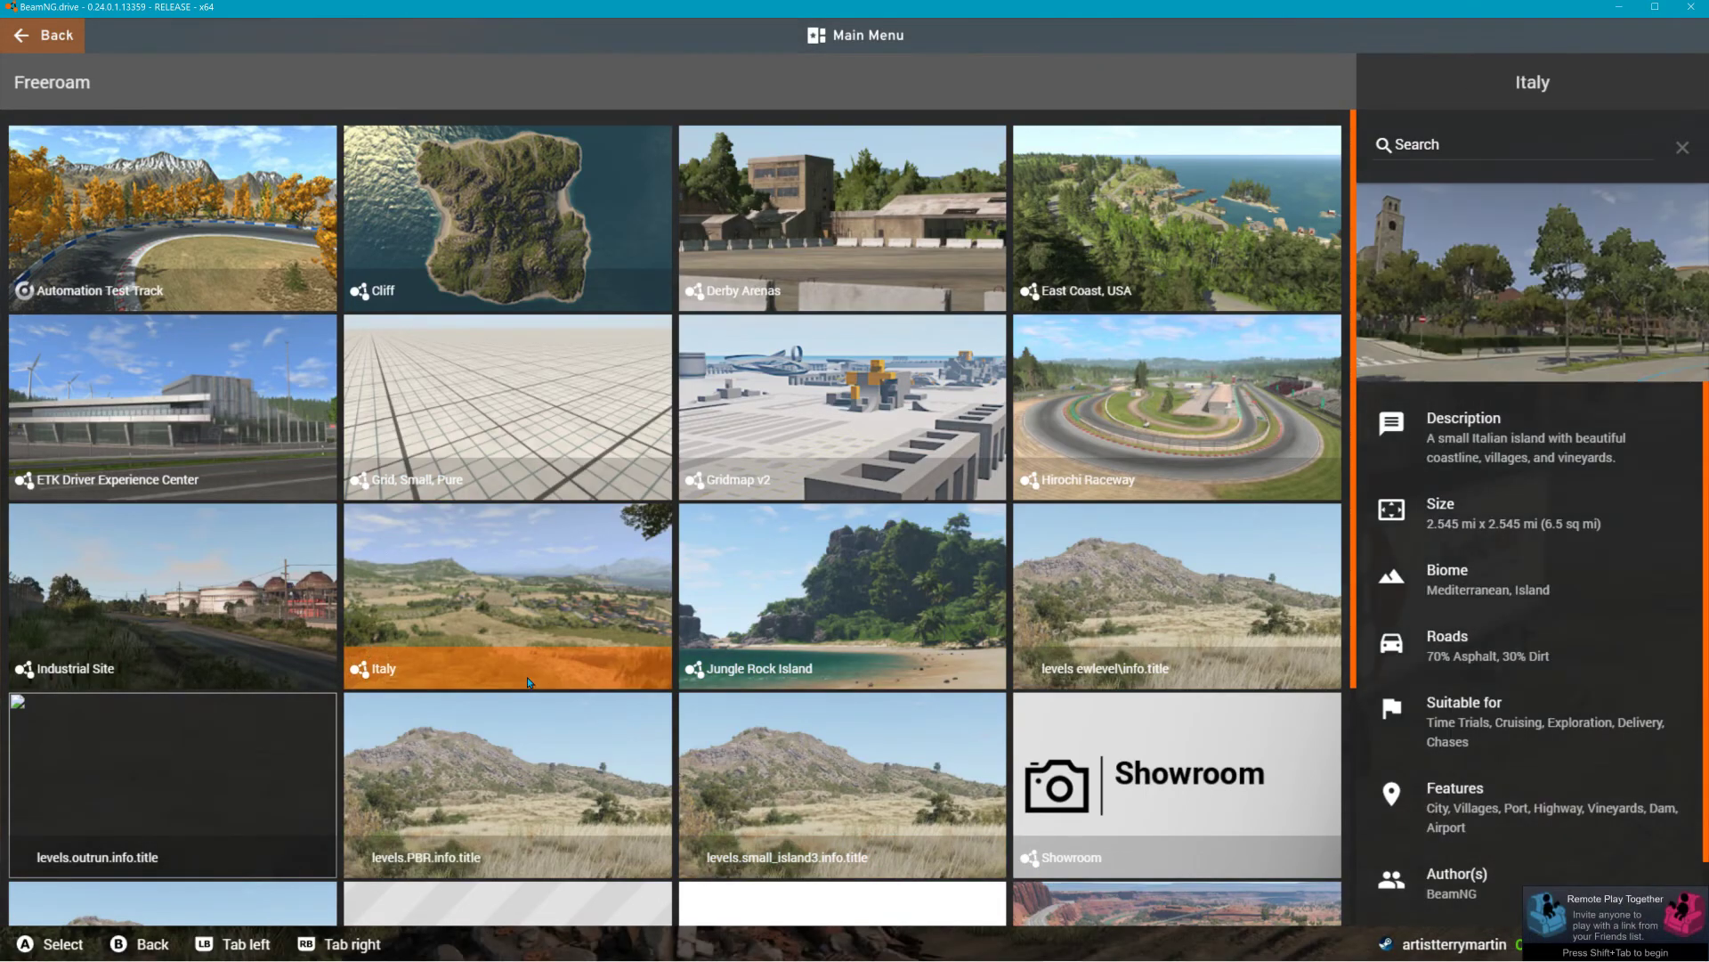
click(847, 699)
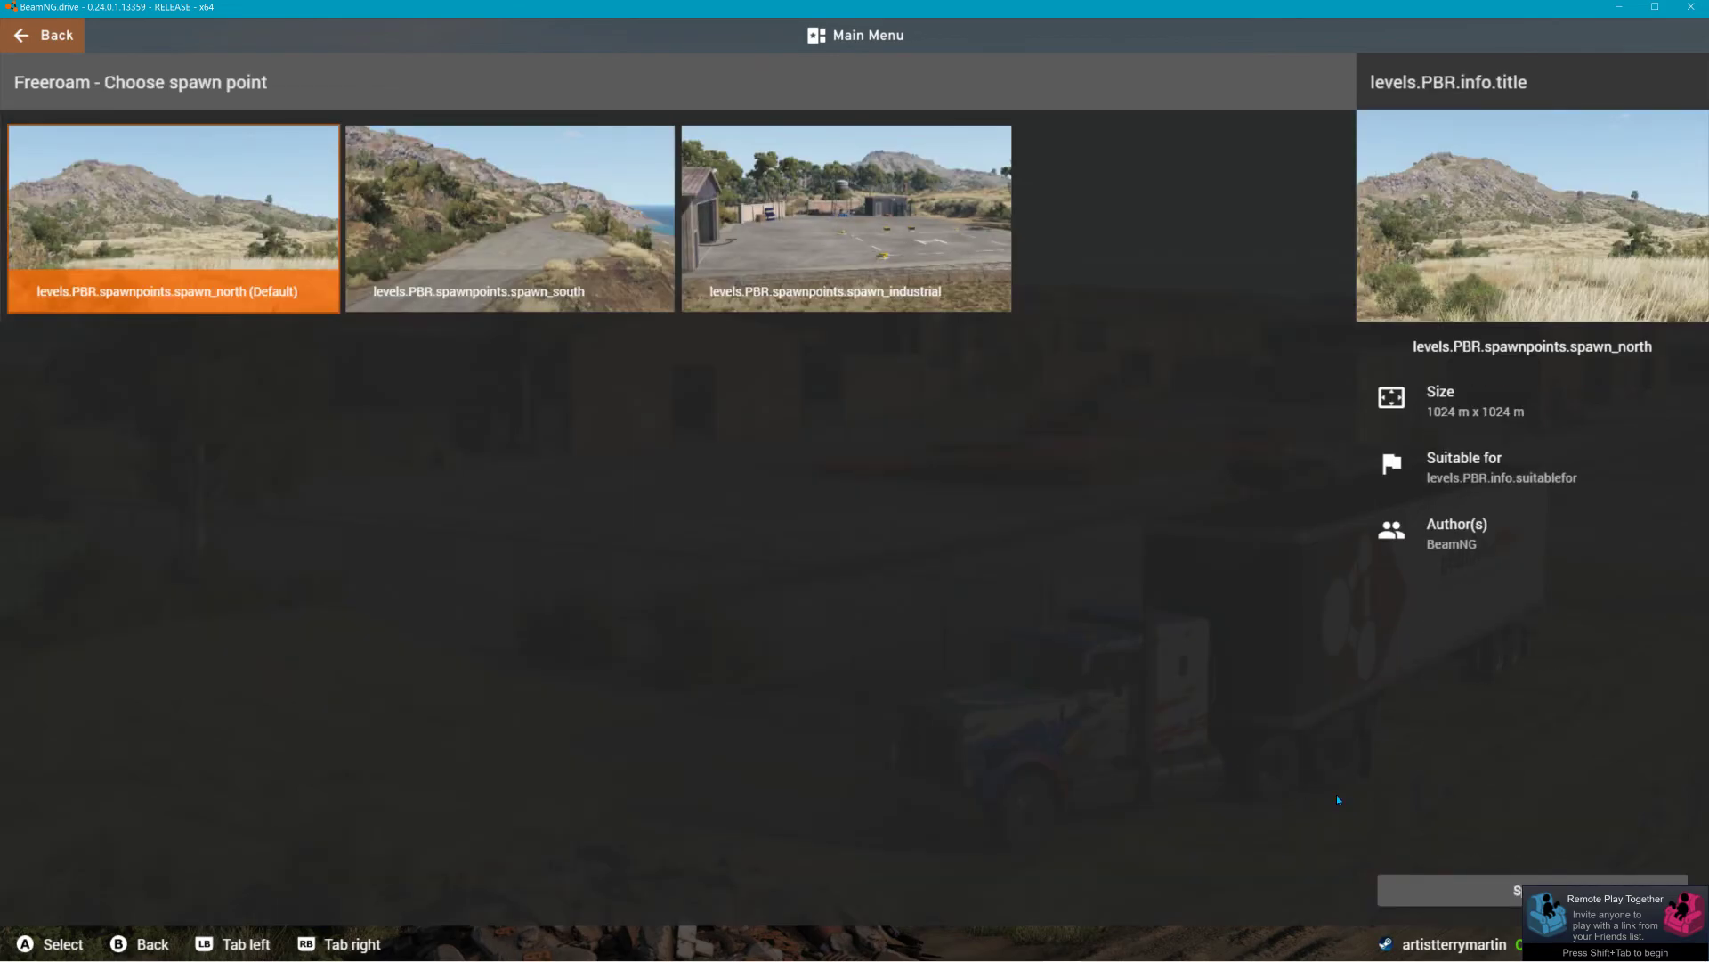
click(1485, 890)
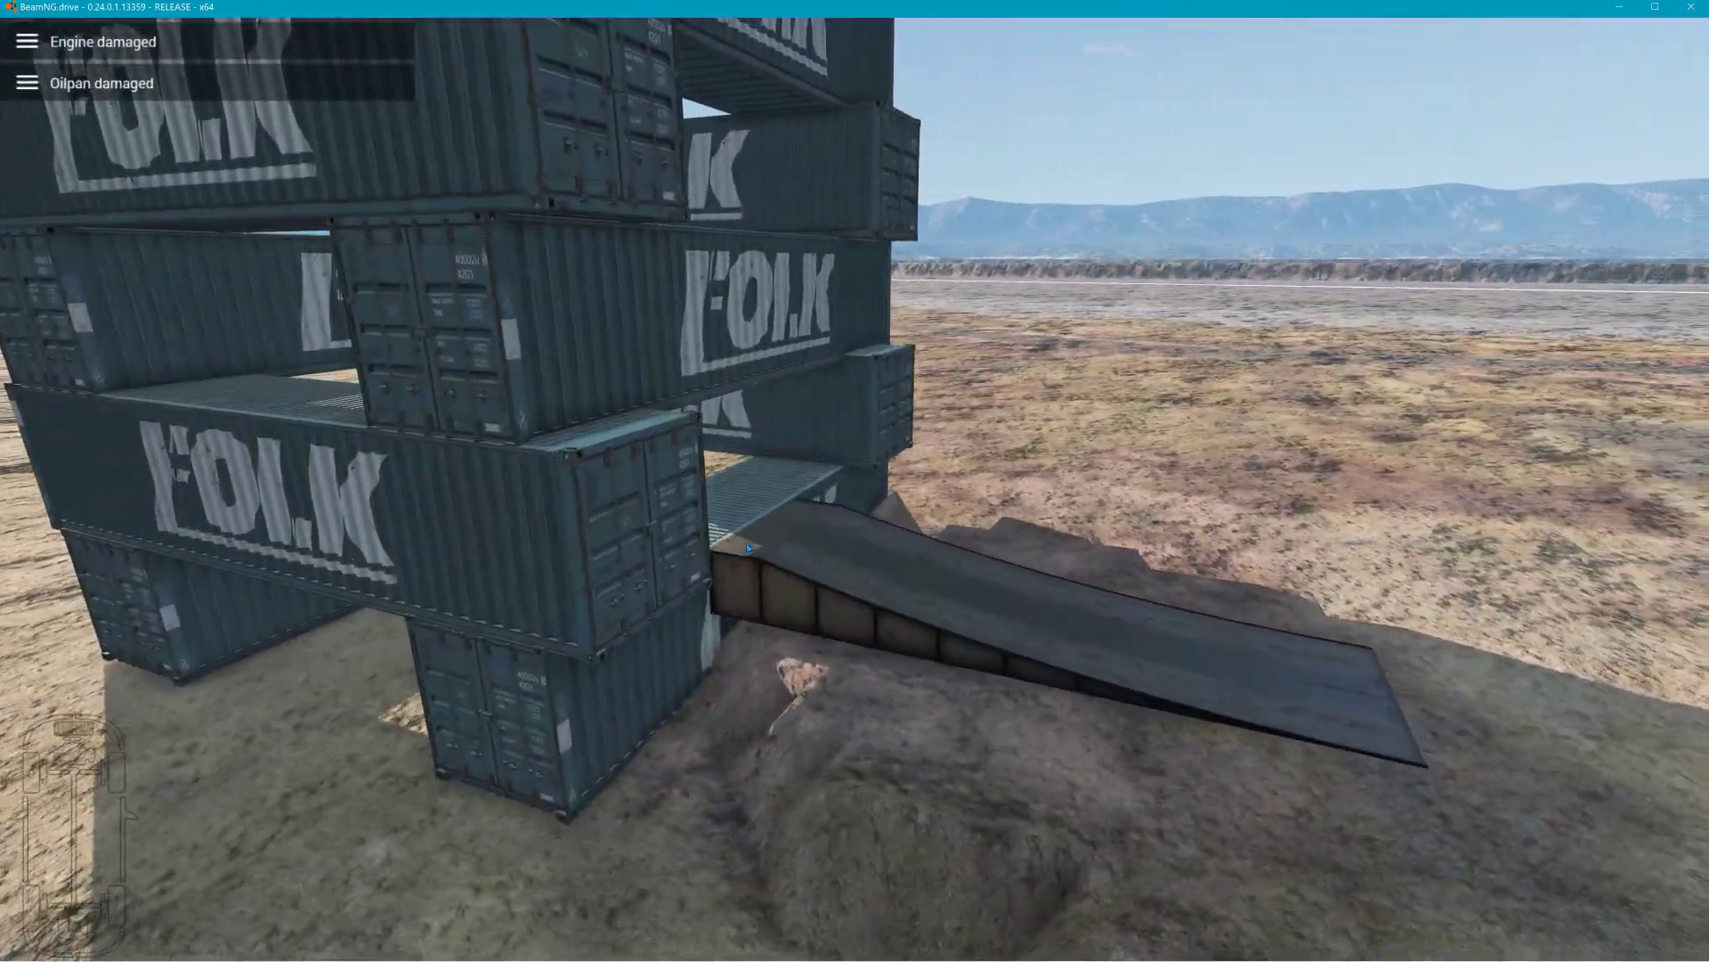
- Fly the free camera to the container tower to inspect the ramp, then return to File Explorer
key(shift+c)
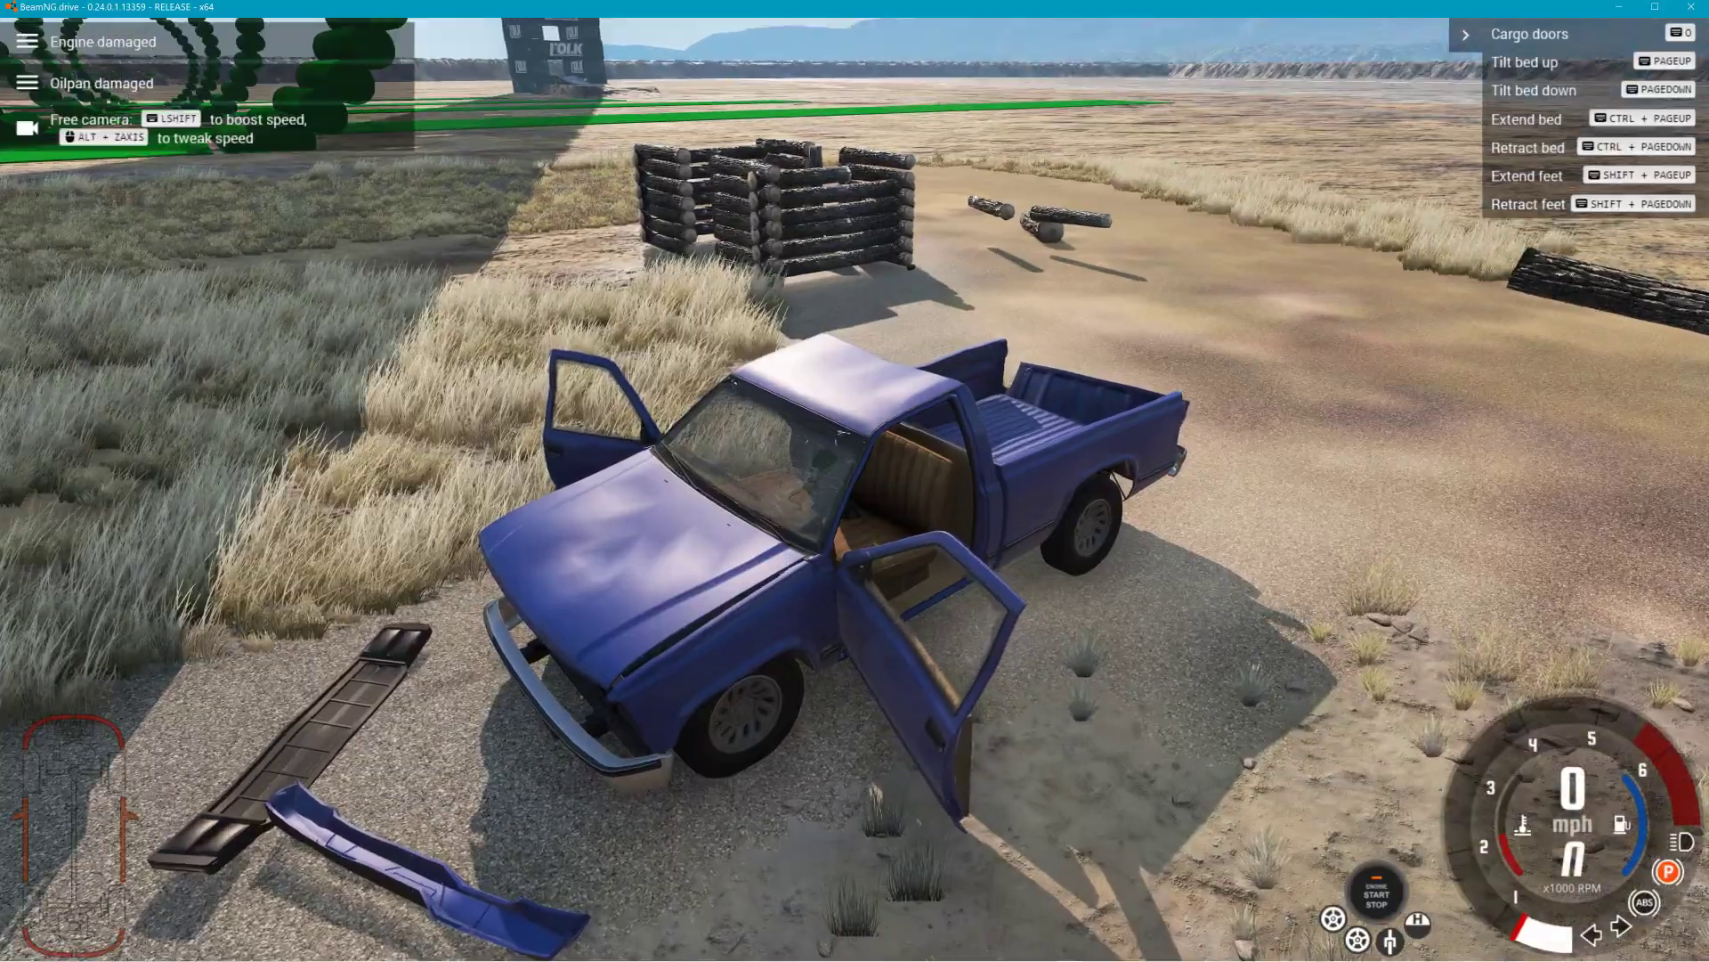
key(w)
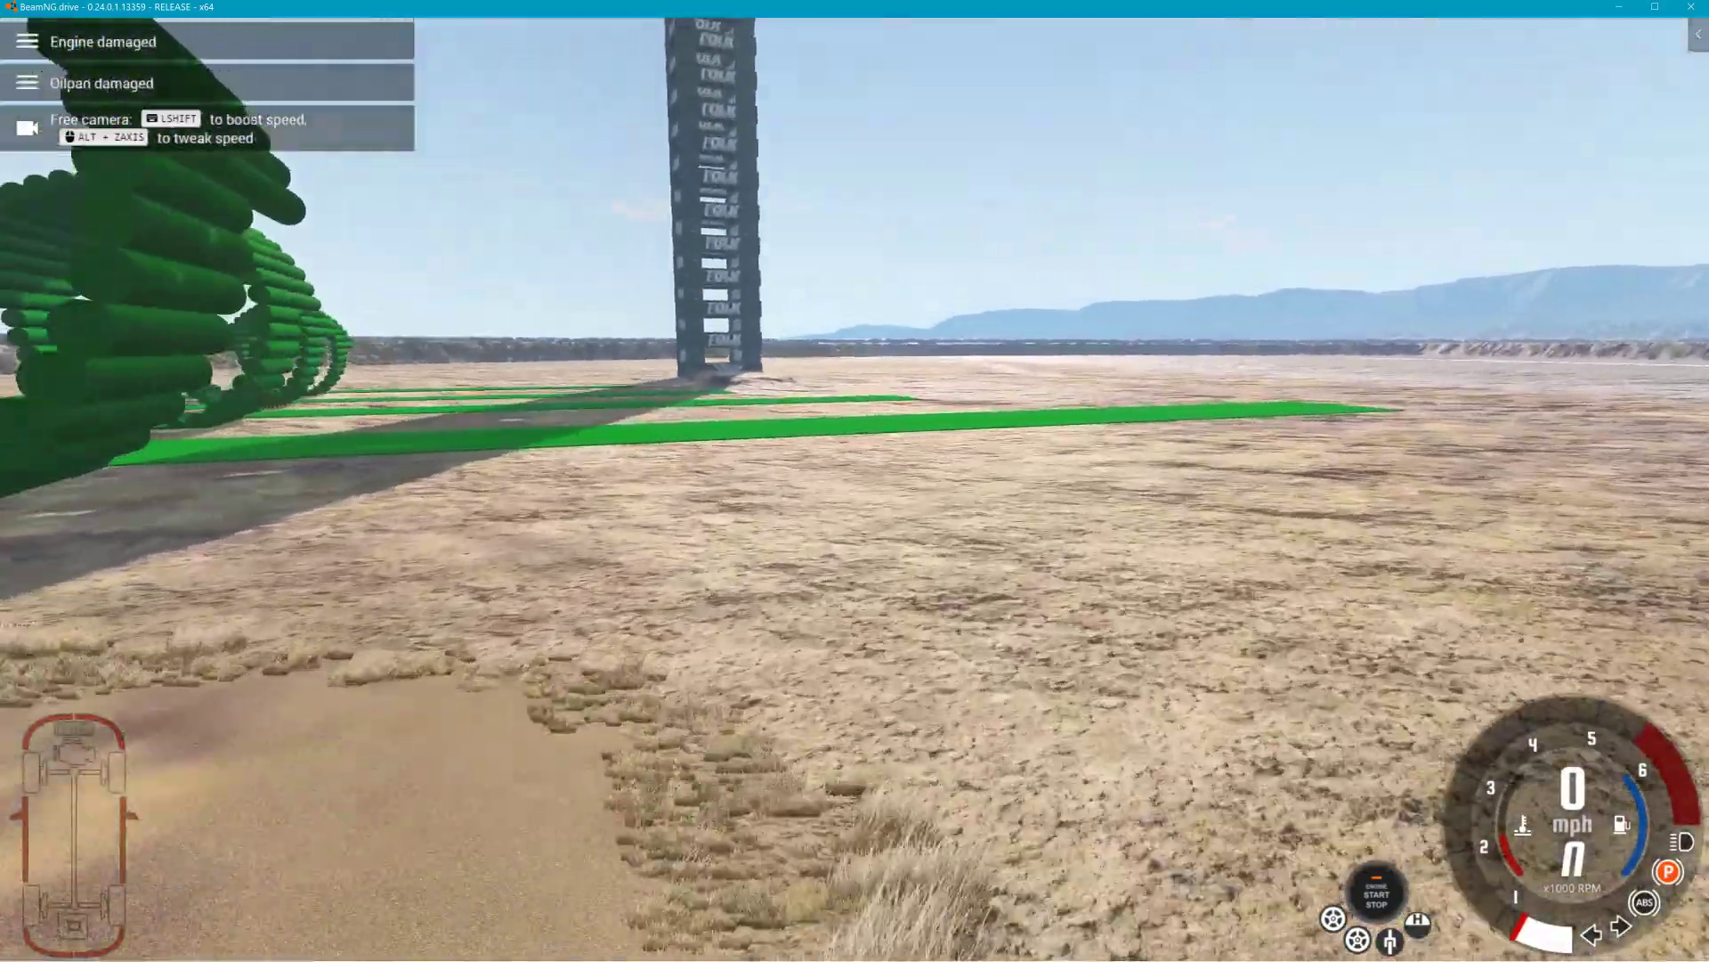
key(w)
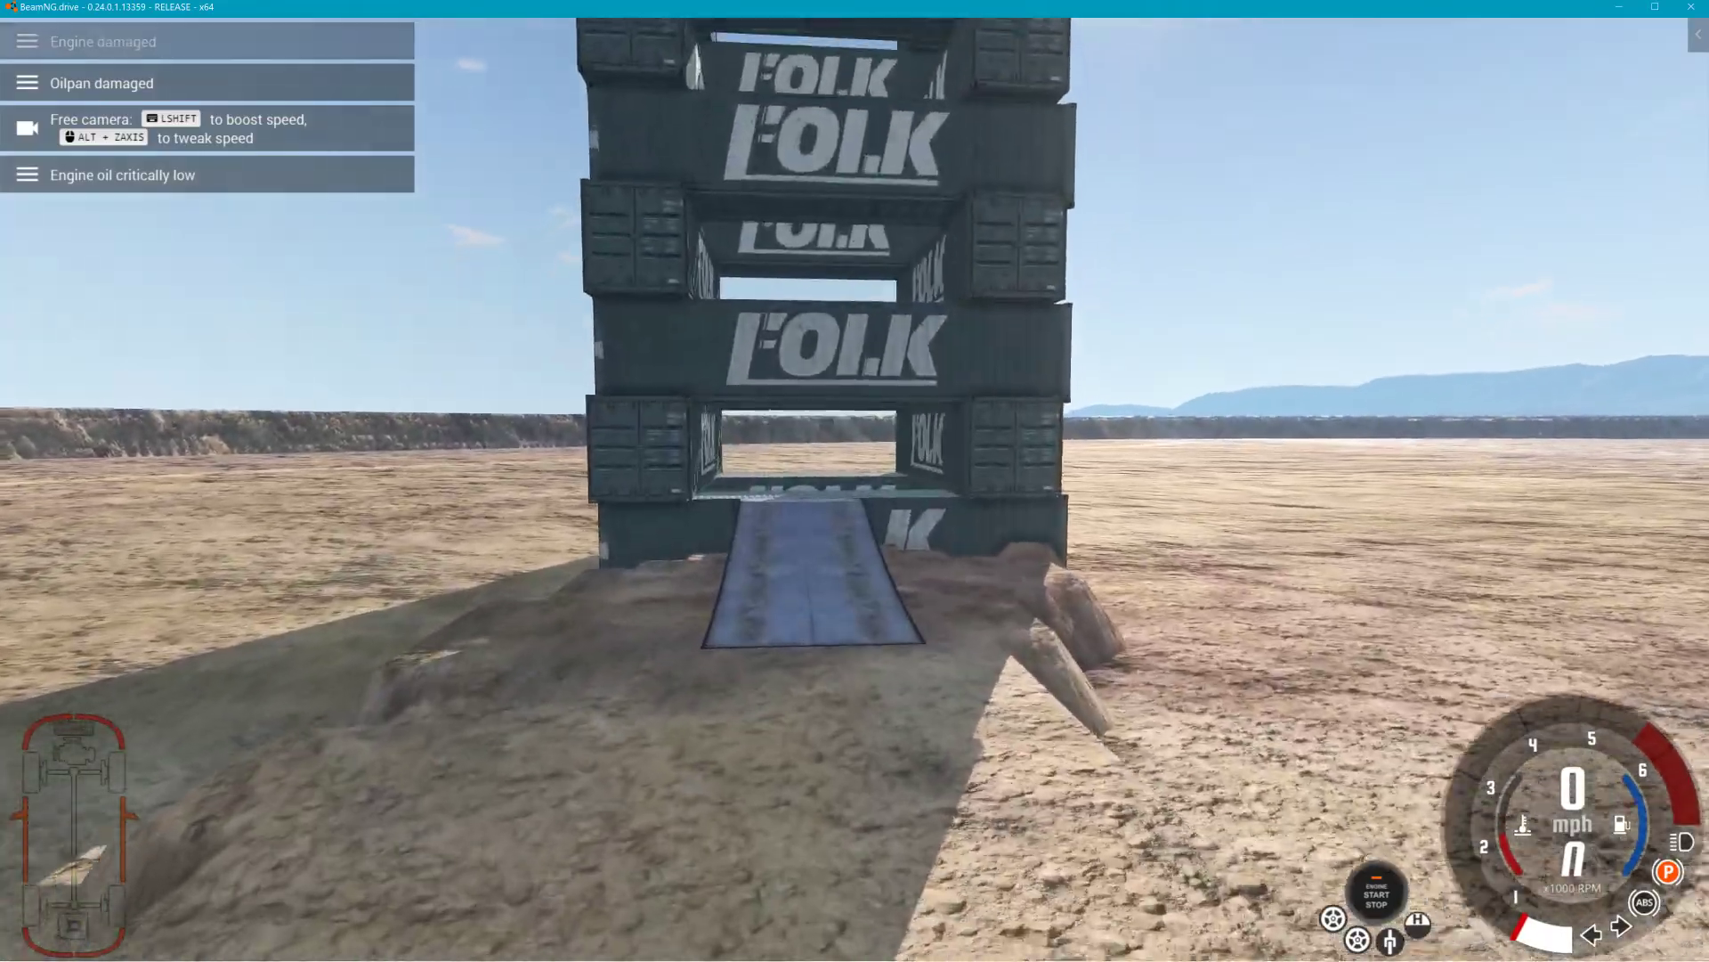
key(s)
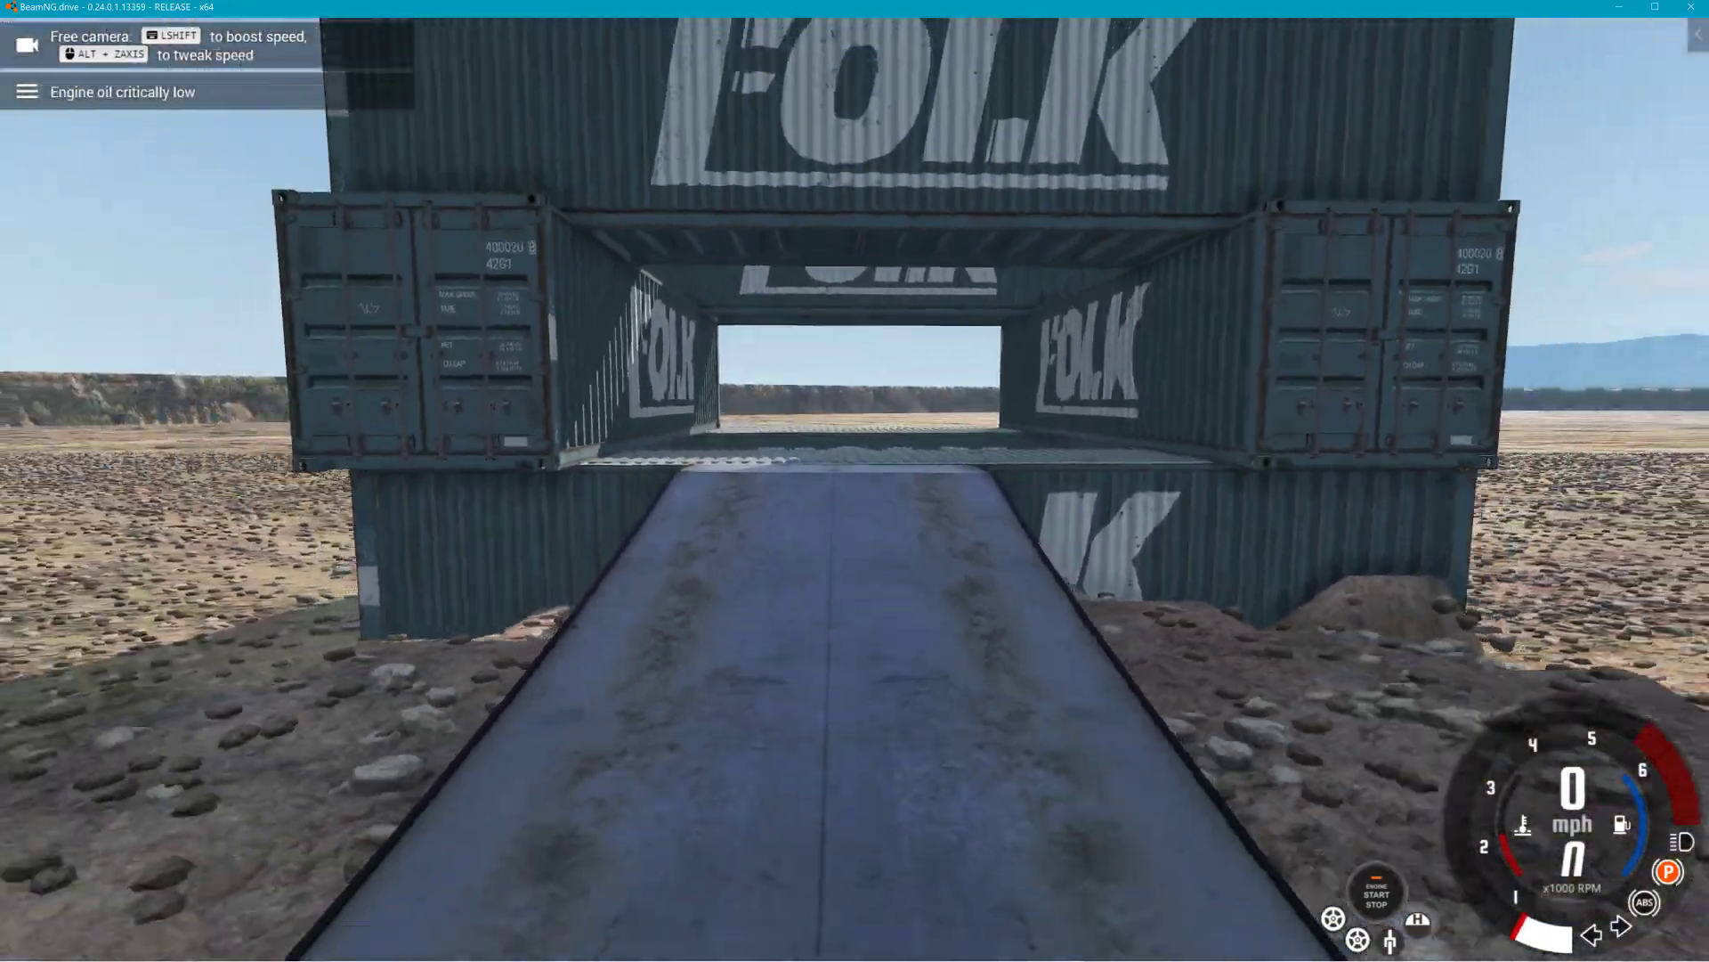
key(d)
key(a)
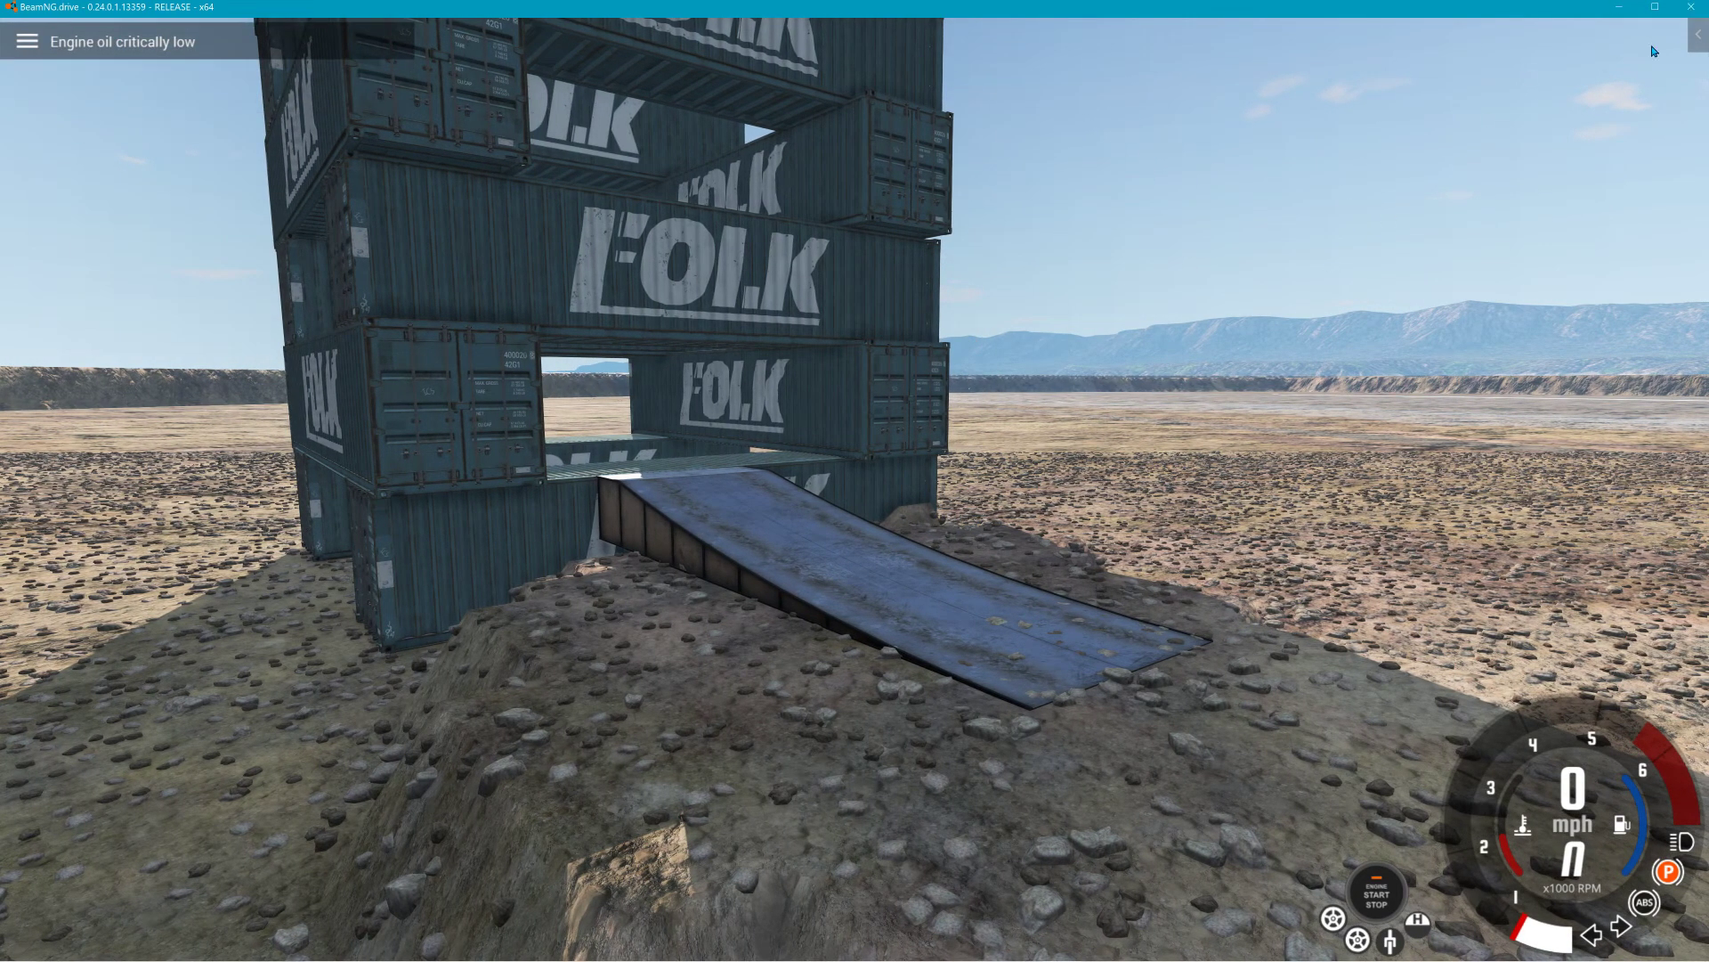
key(alt+Tab)
- Reopen ramp.prefab.json and set autoEnterVehicle back from false to true
double_click(595, 604)
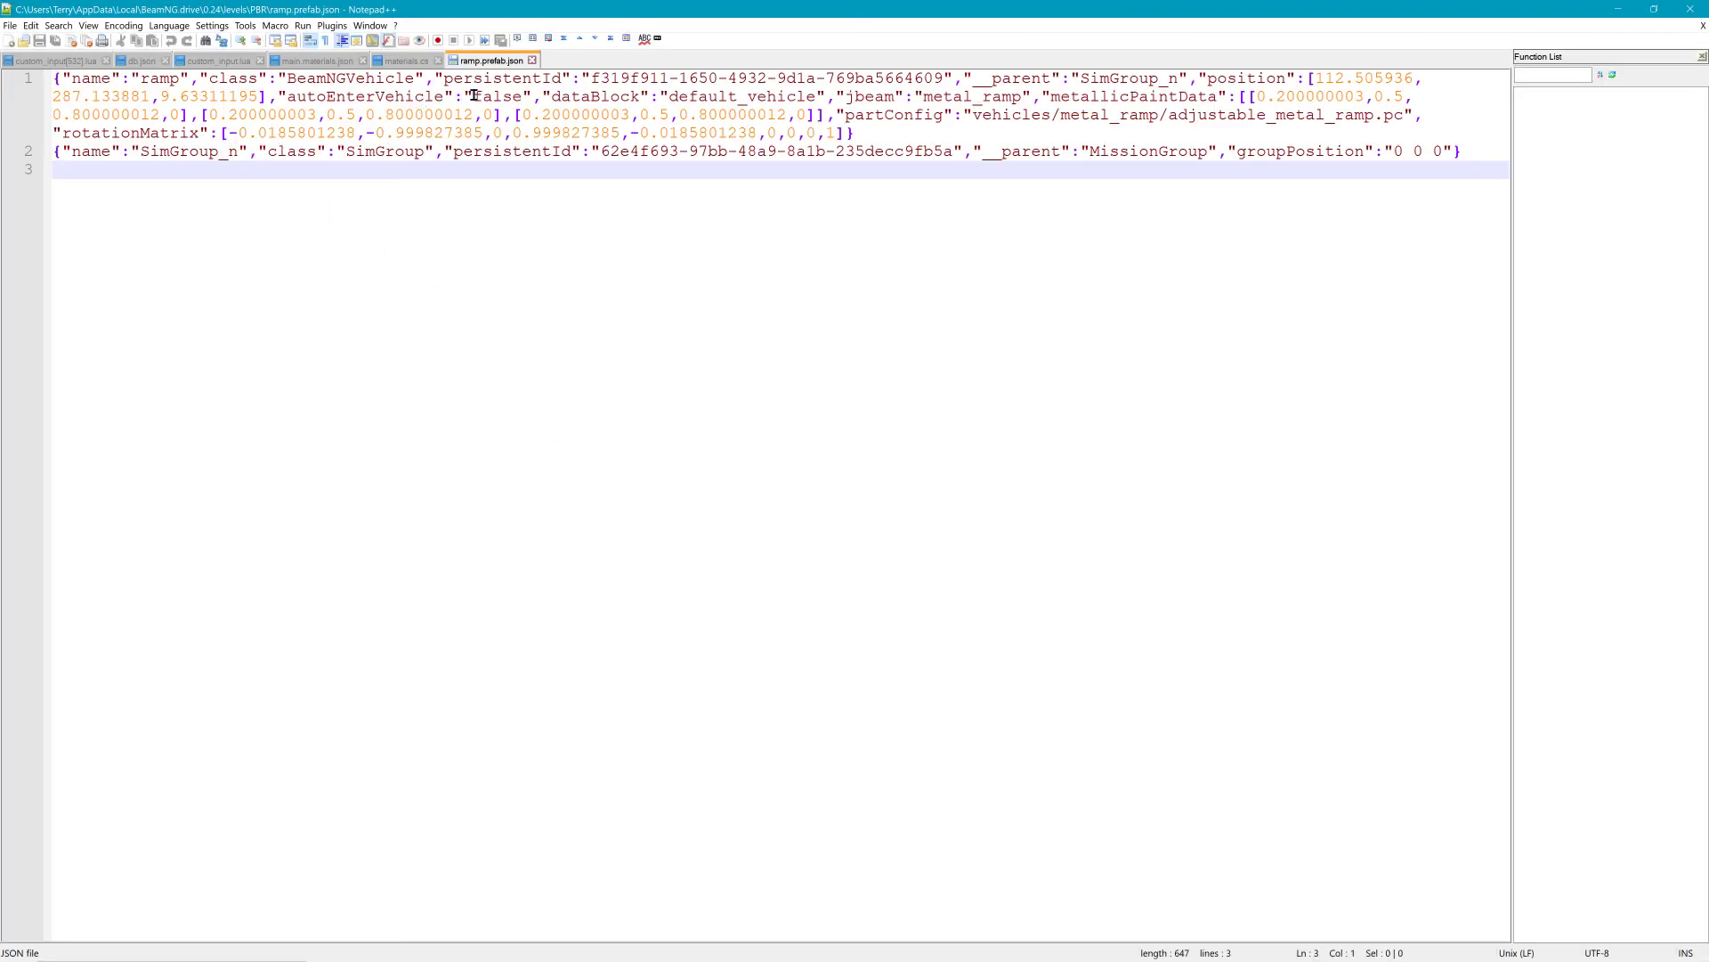
drag(475, 95, 496, 95)
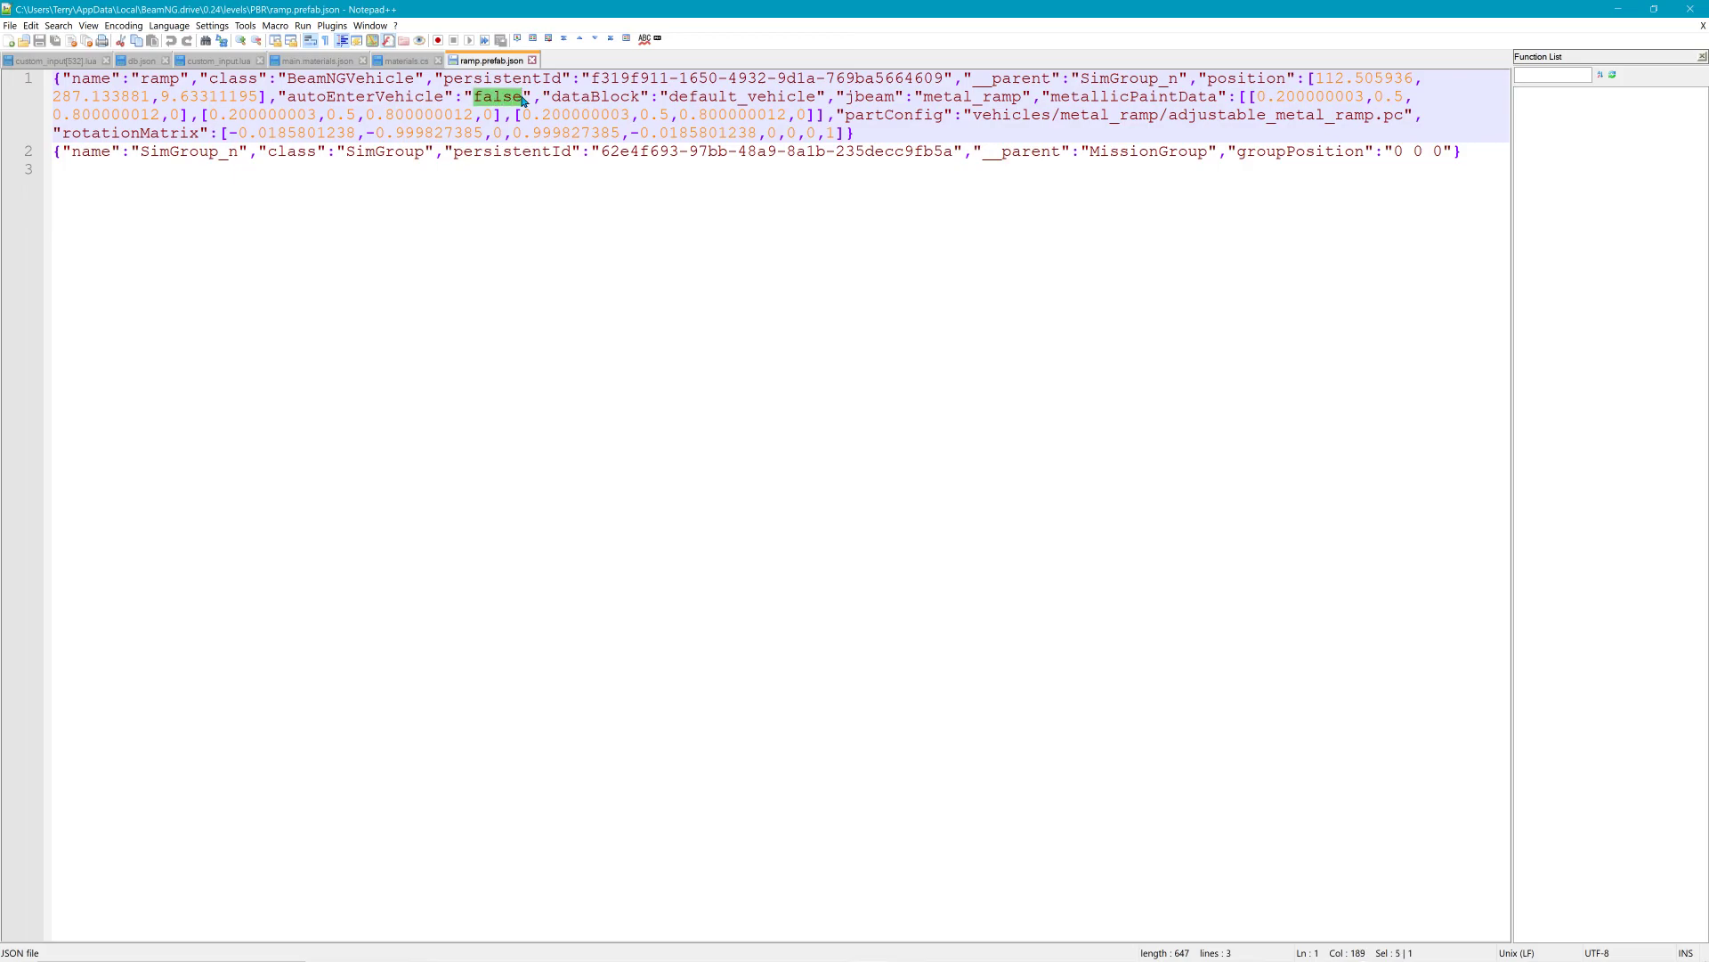
text(true)
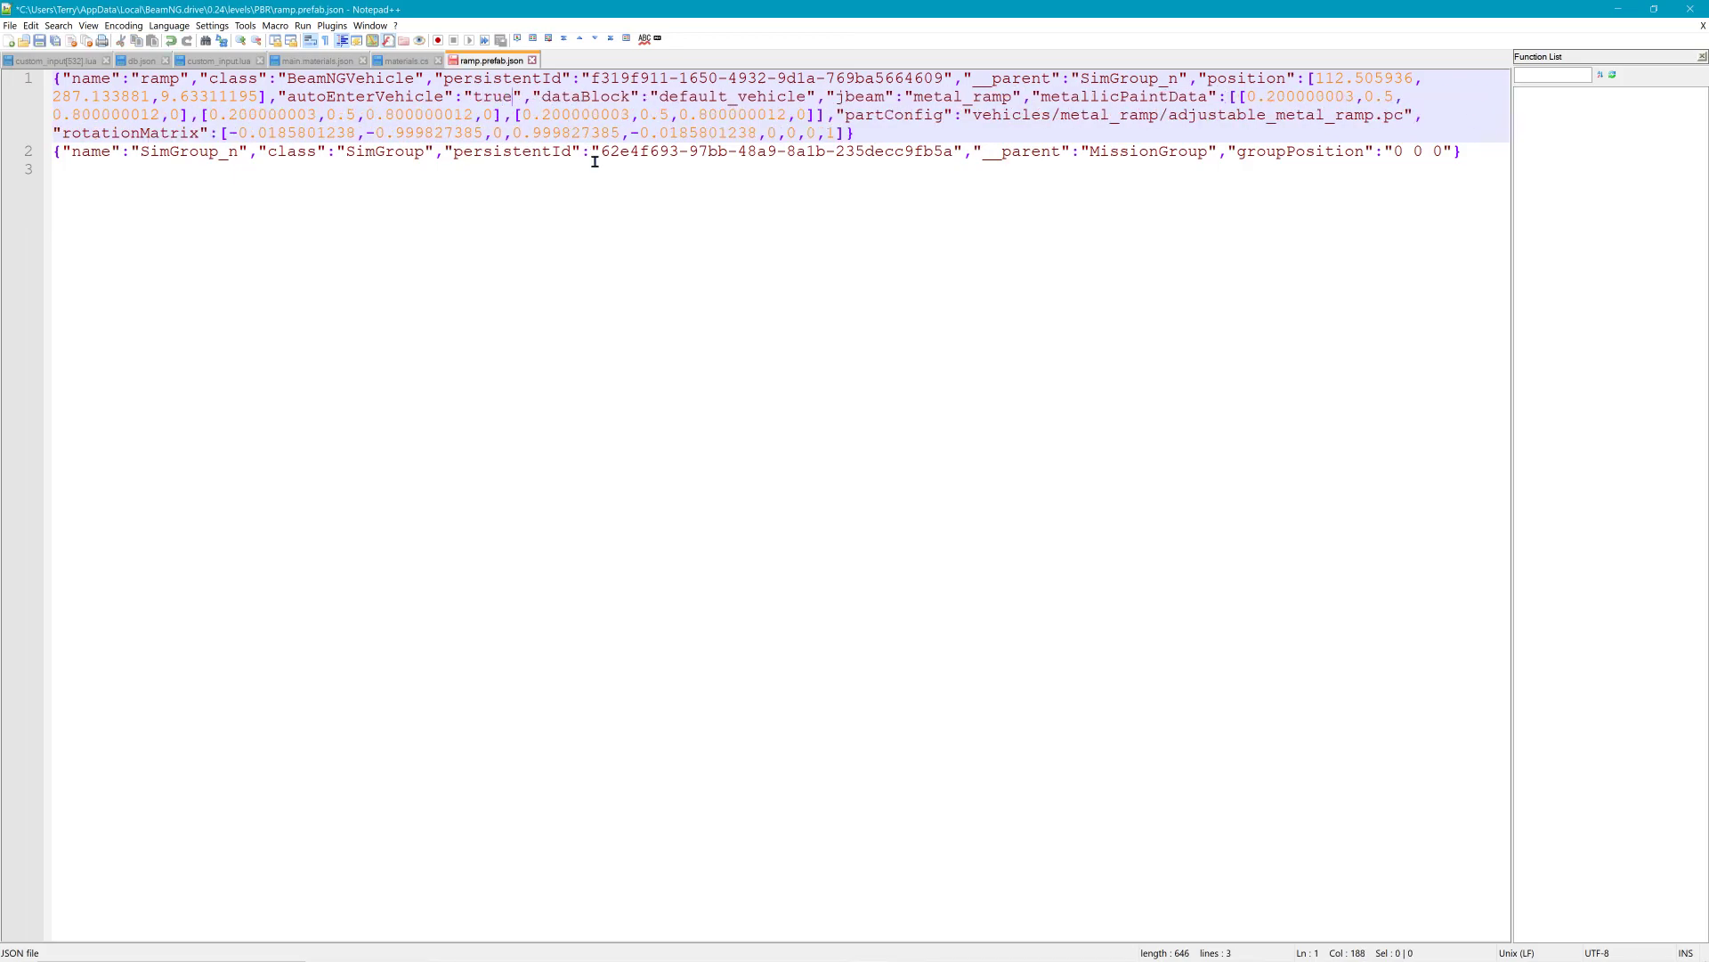
click(526, 191)
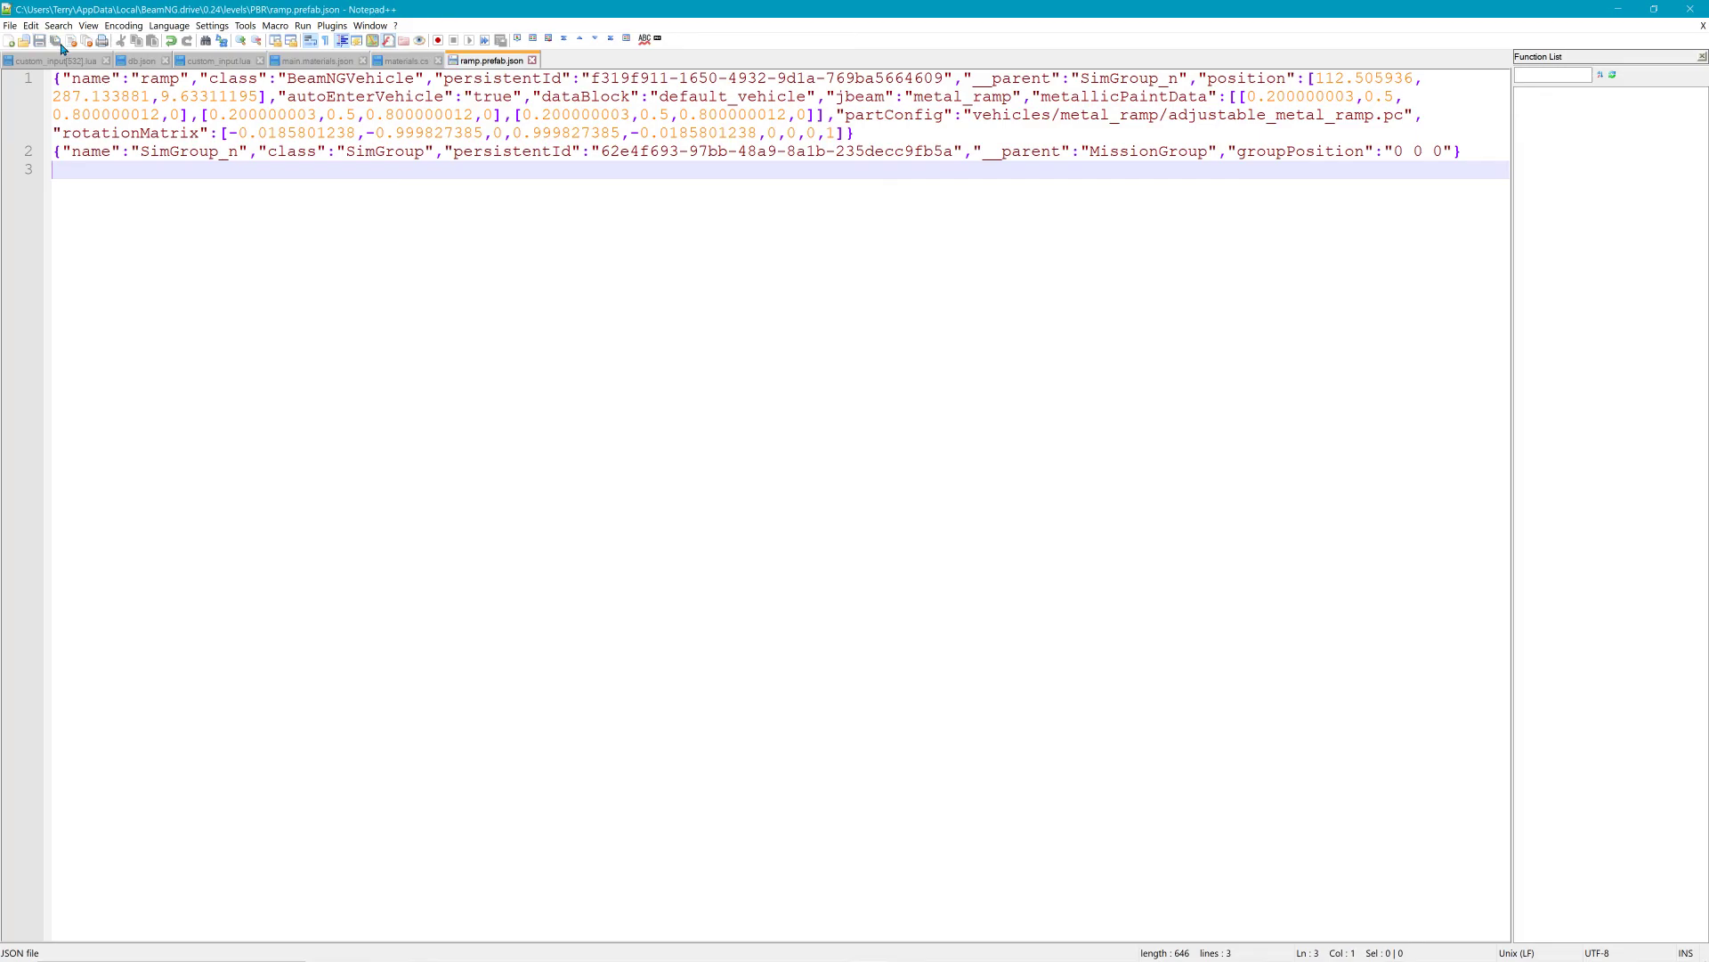
- Relaunch BeamNG.drive and load the PBR level in freeroam with the blue pickup truck
click(1616, 9)
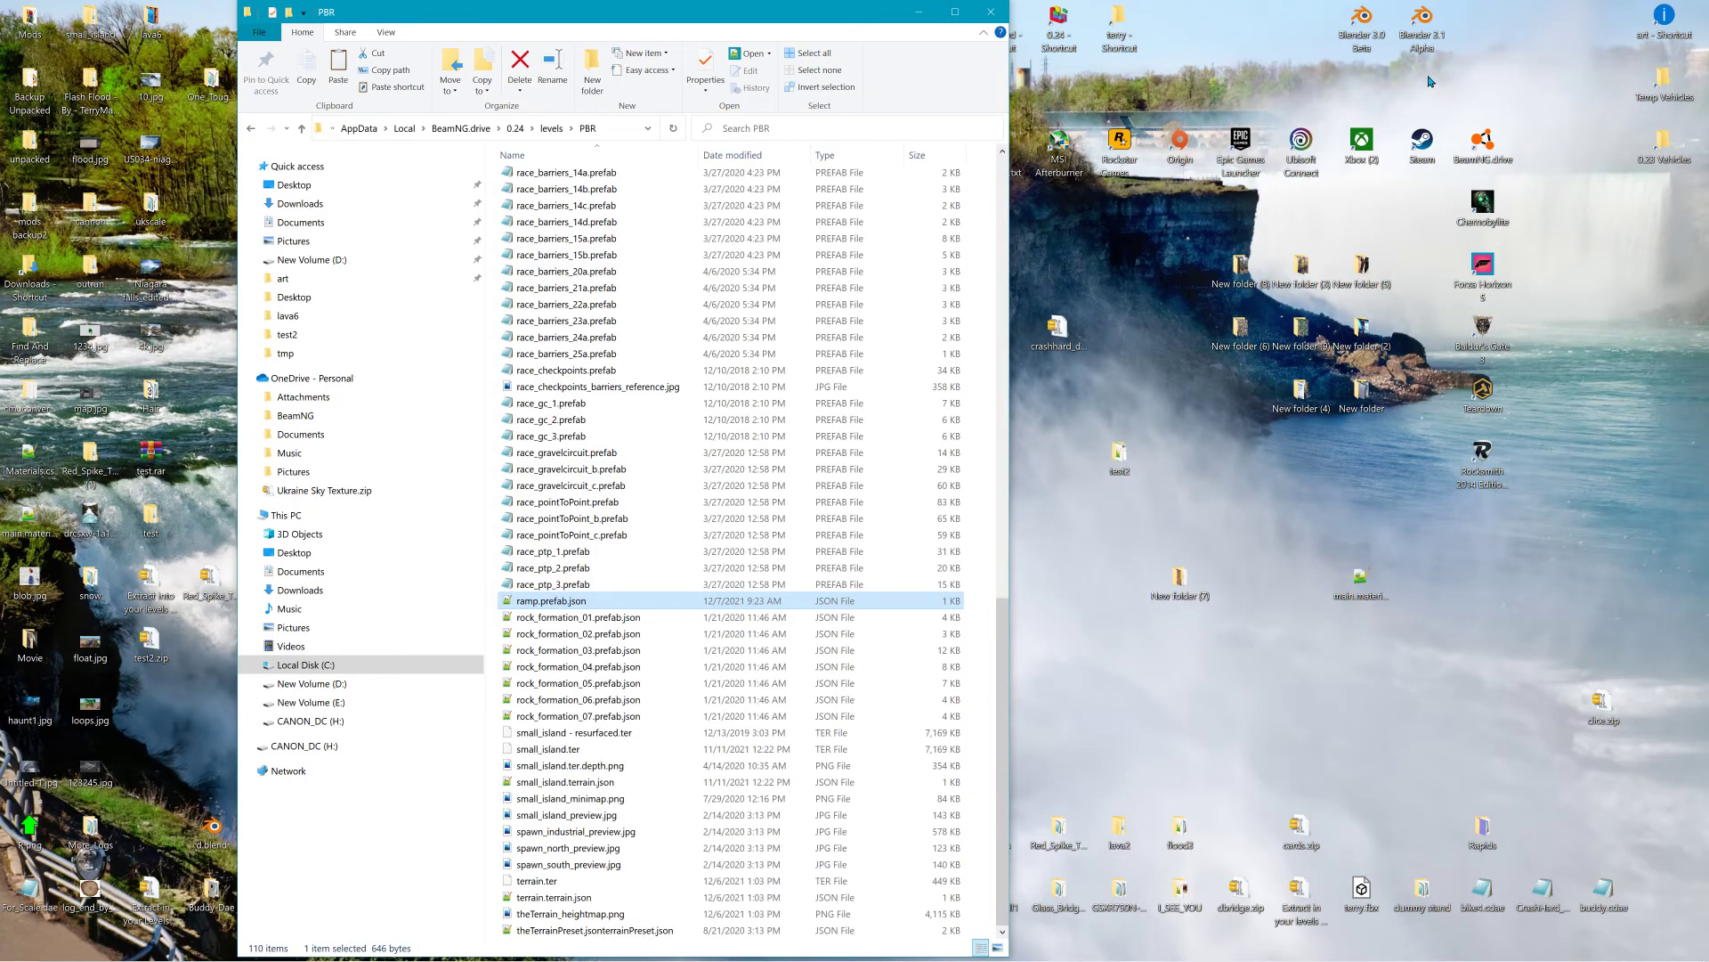
double_click(1469, 145)
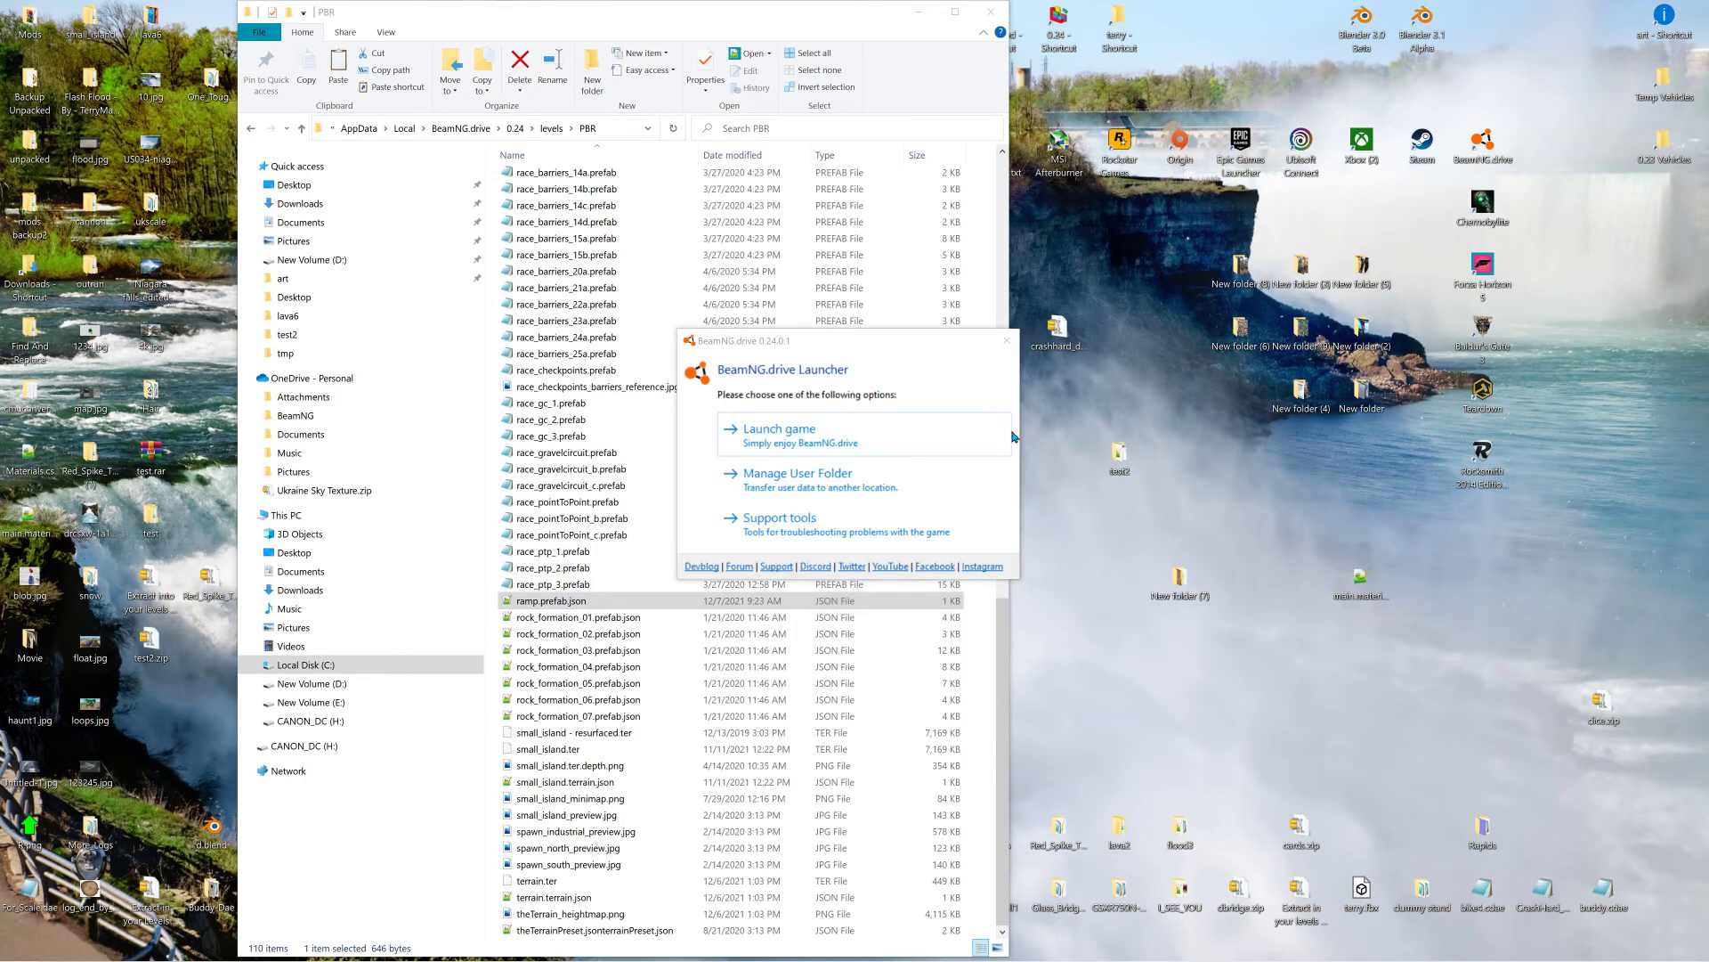
click(786, 433)
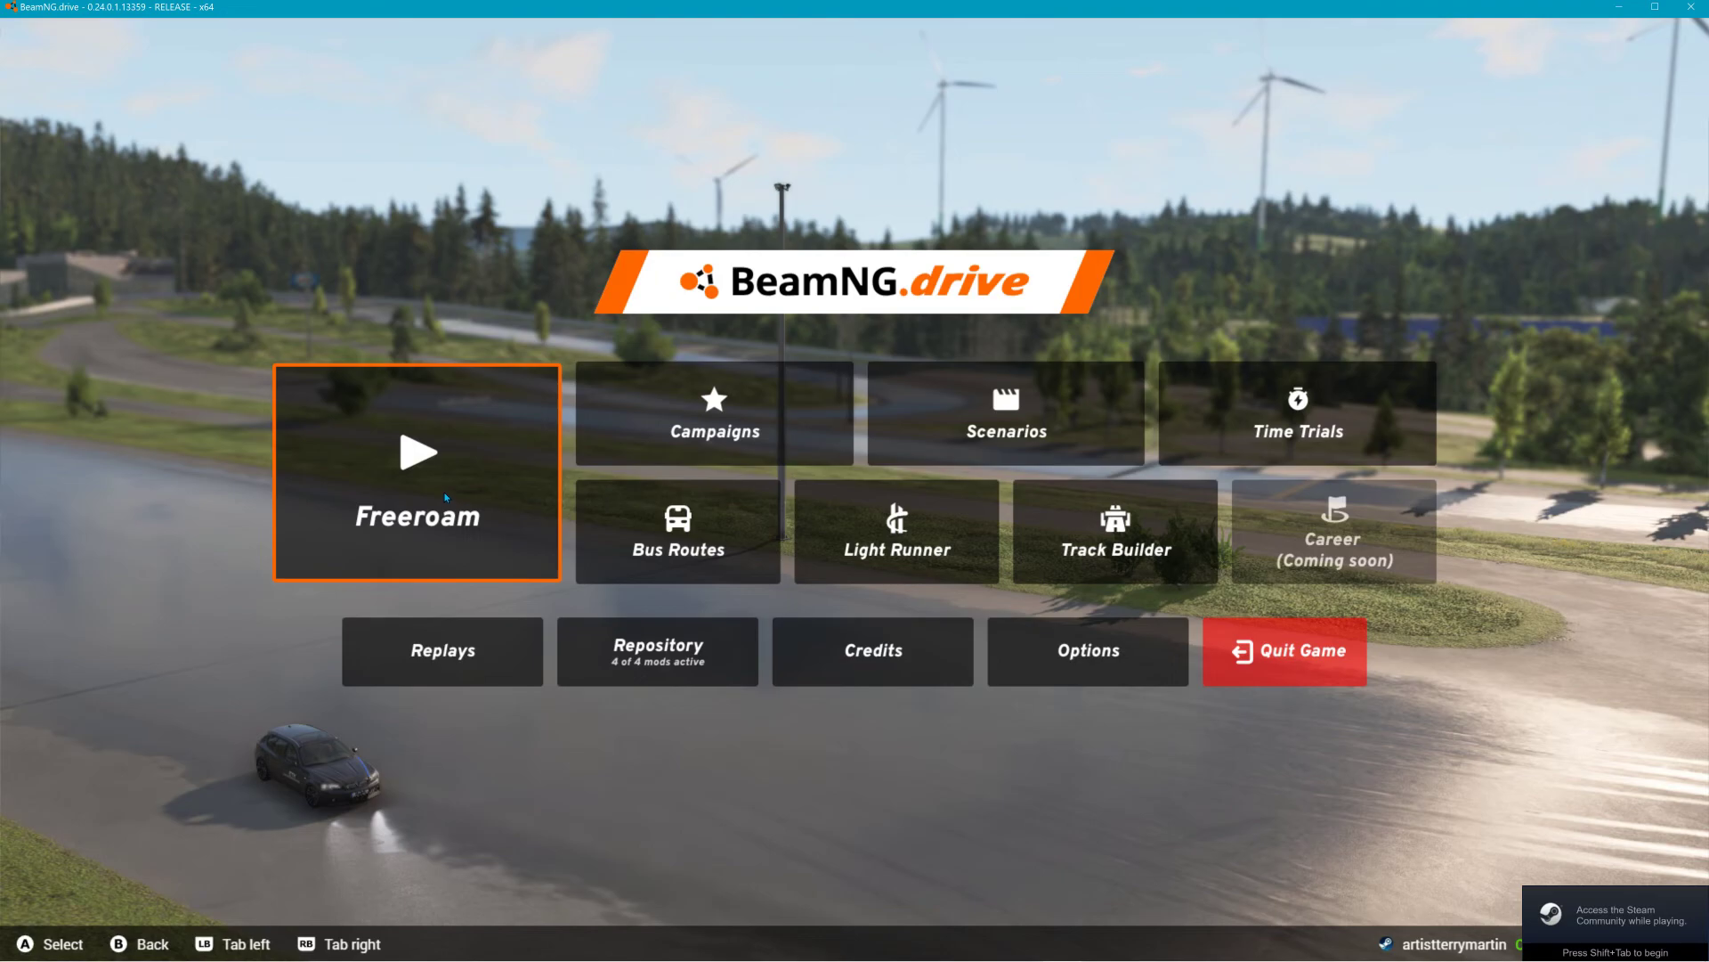
click(446, 498)
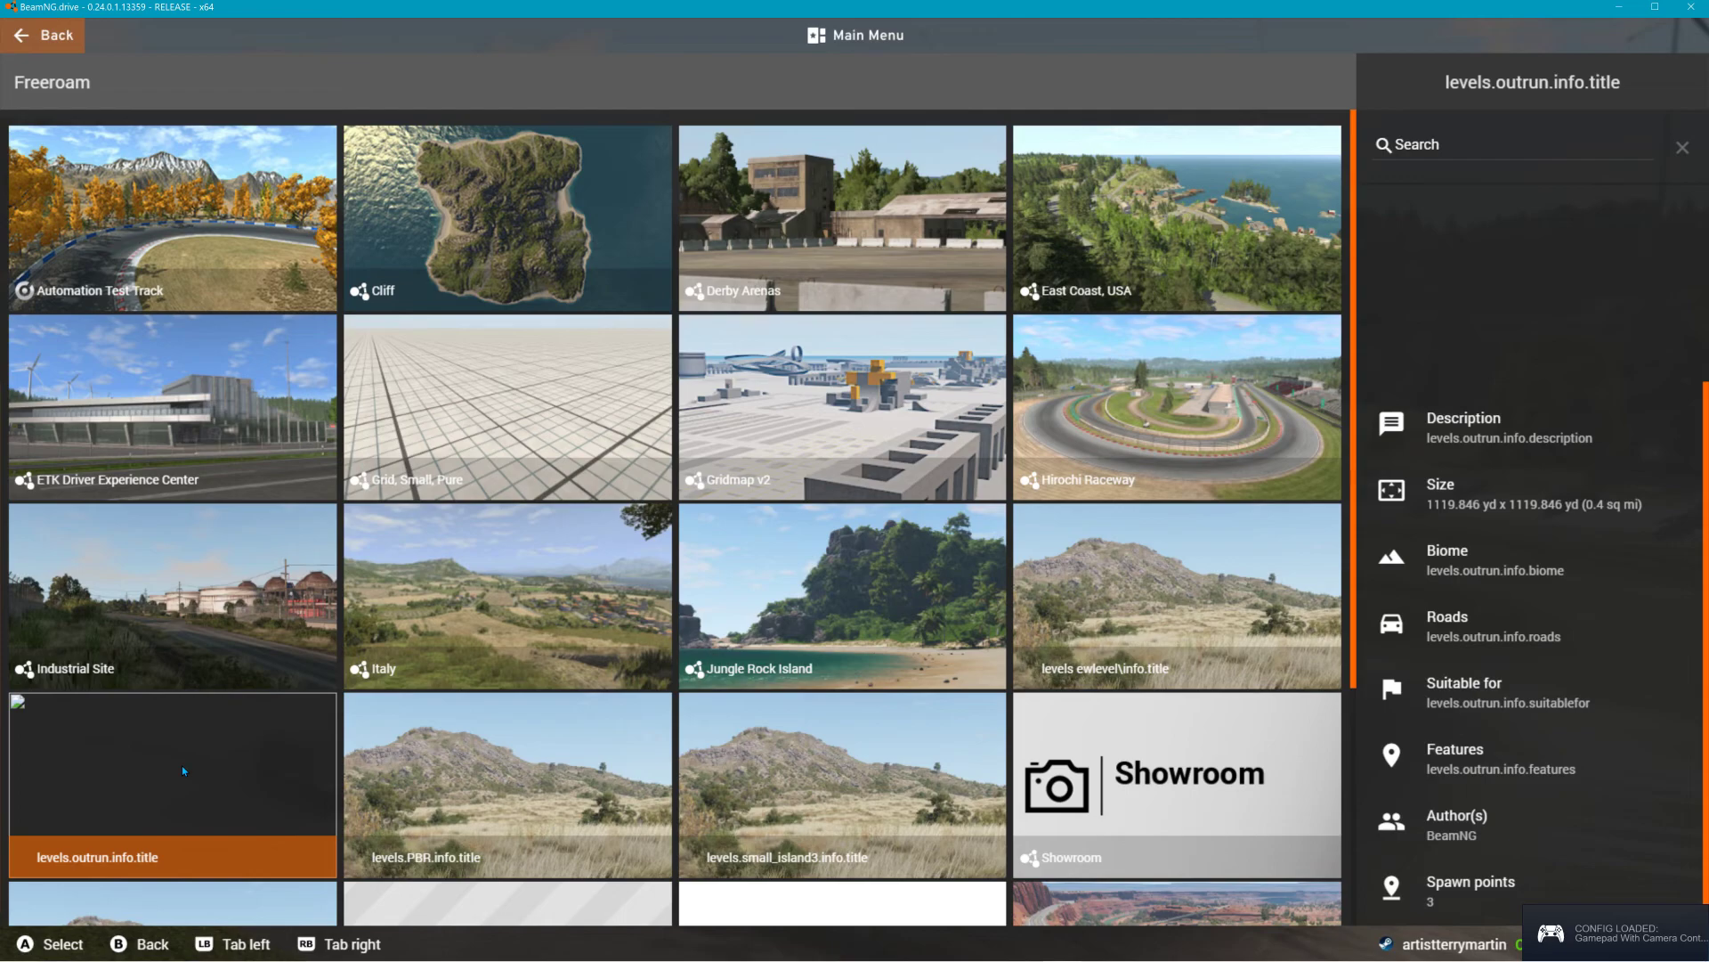
click(452, 787)
click(1526, 889)
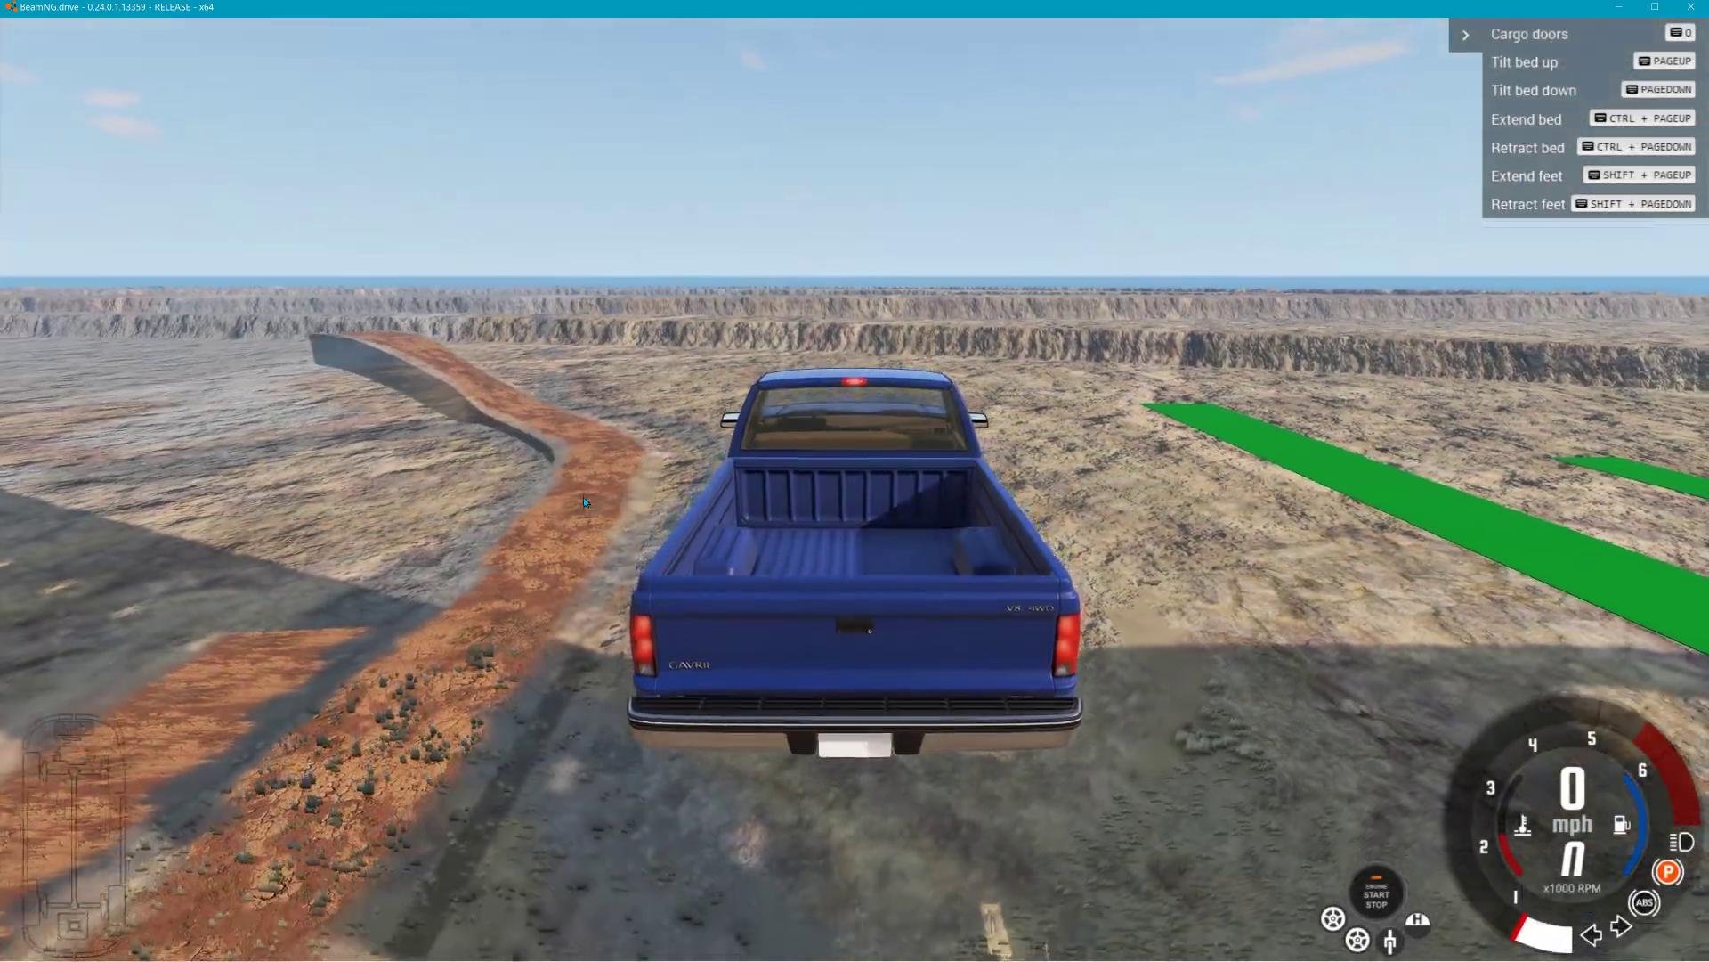
- Fly the free camera around the FOLK container tower to inspect the metal ramp from several sides
key(shift+c)
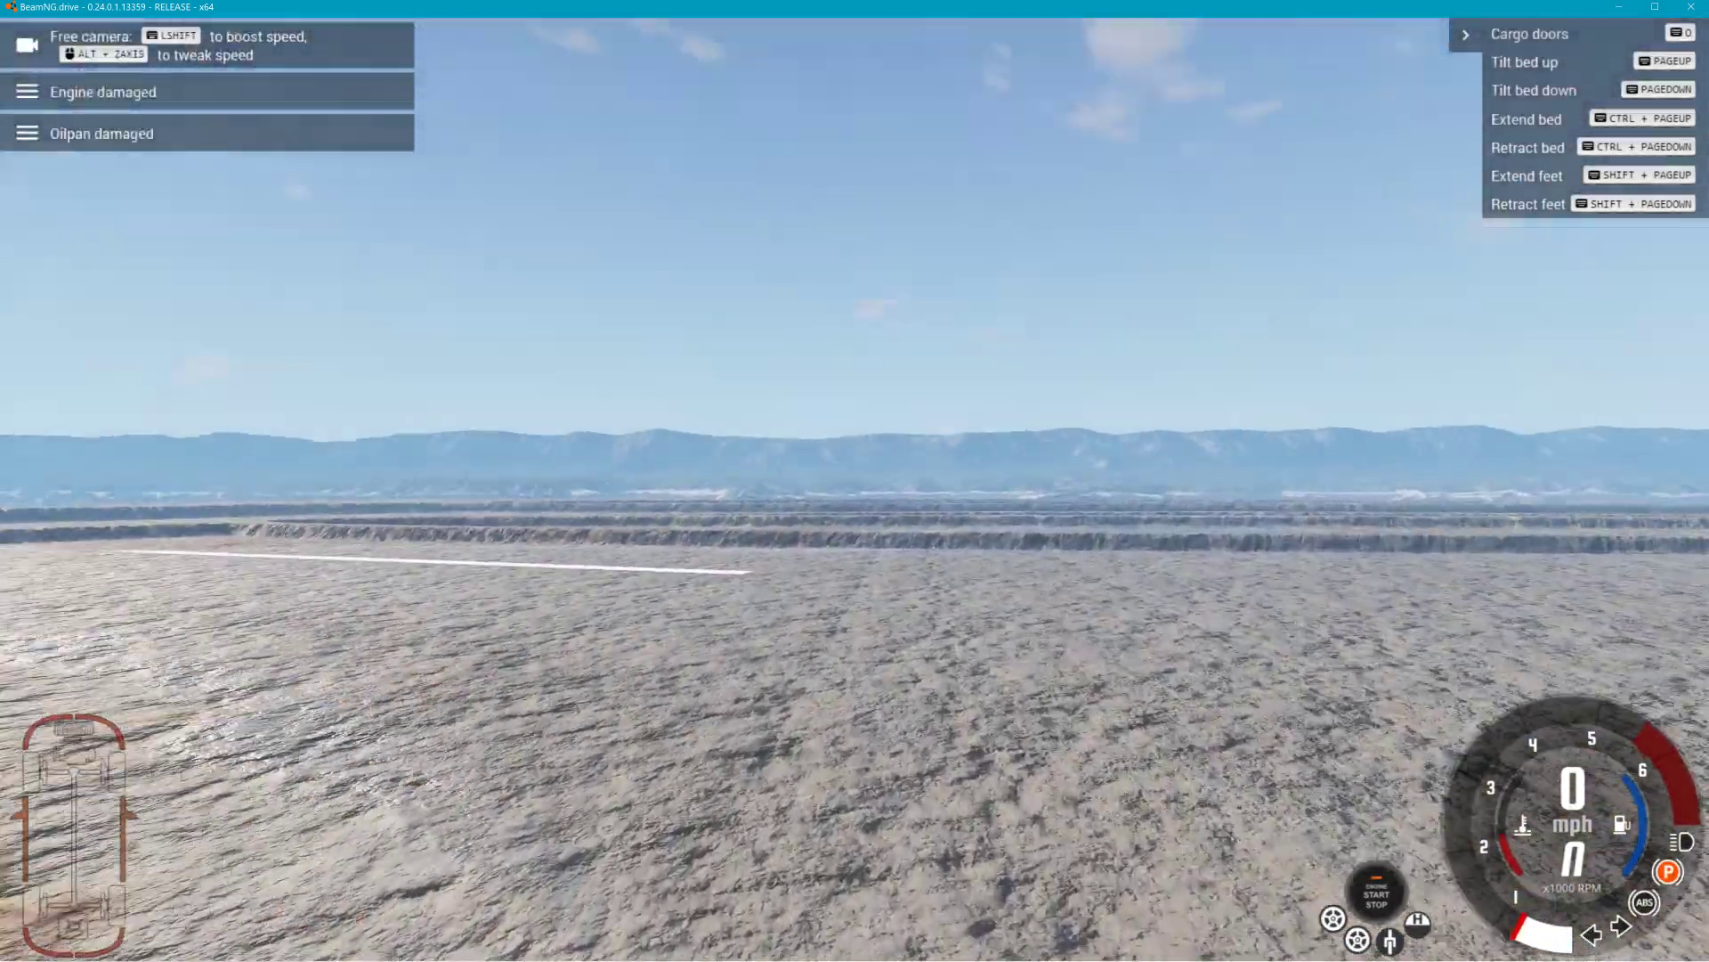
key(w)
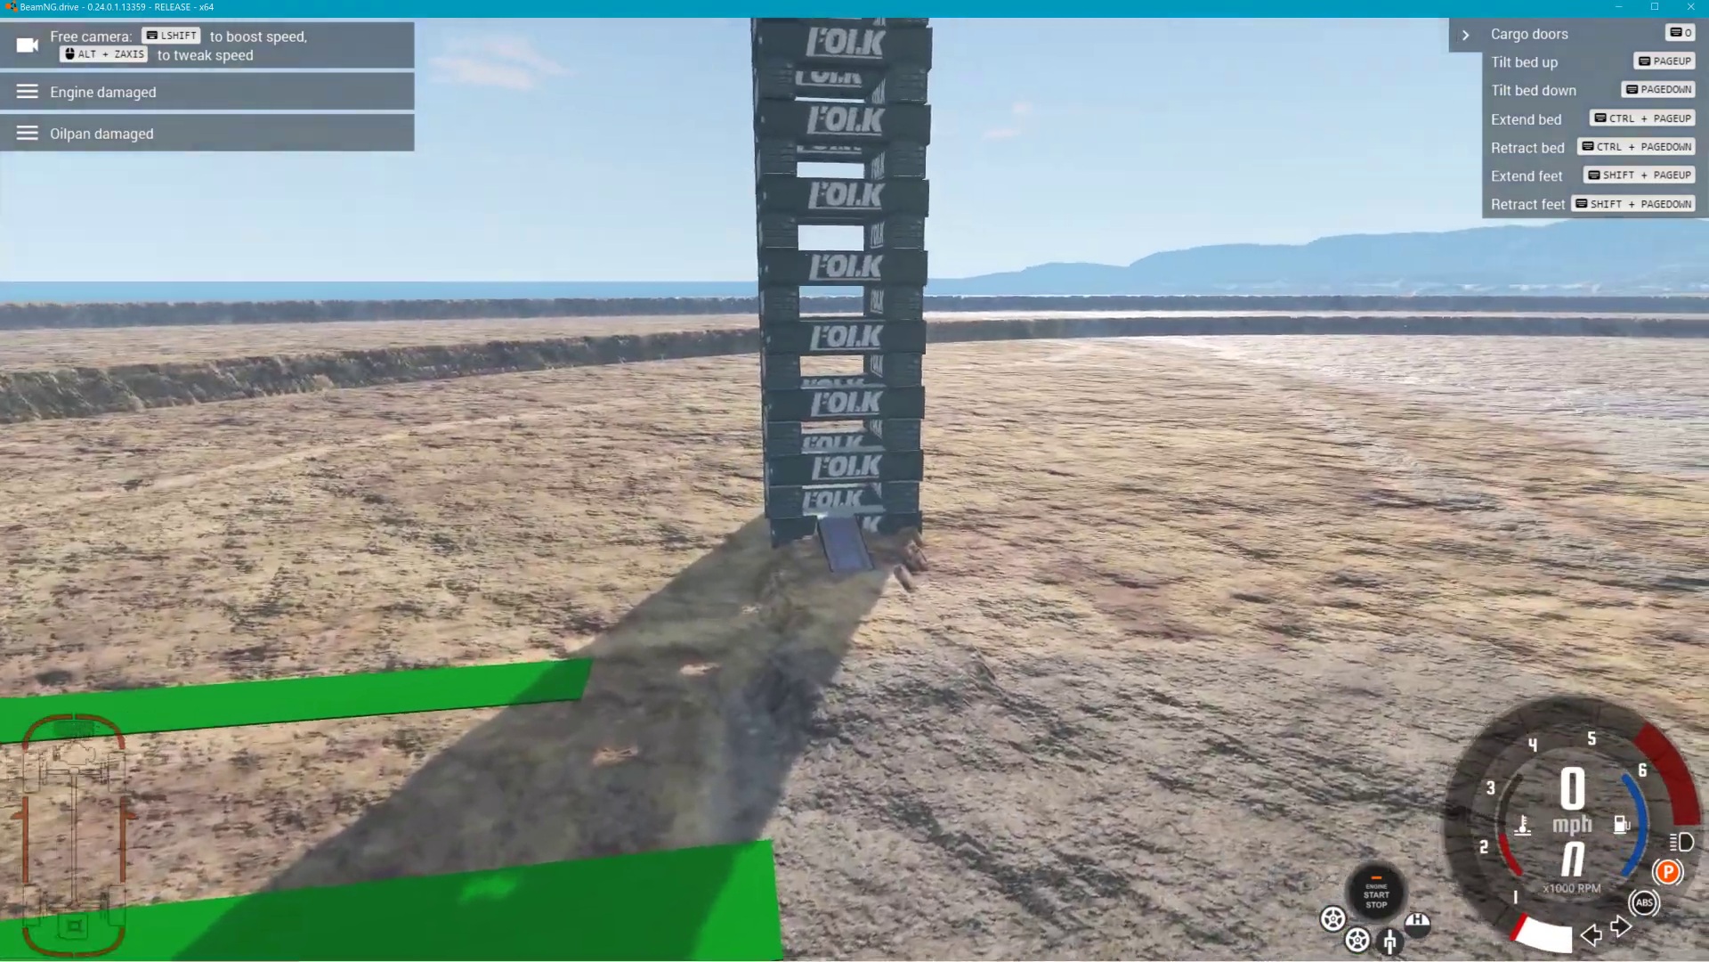
key(w)
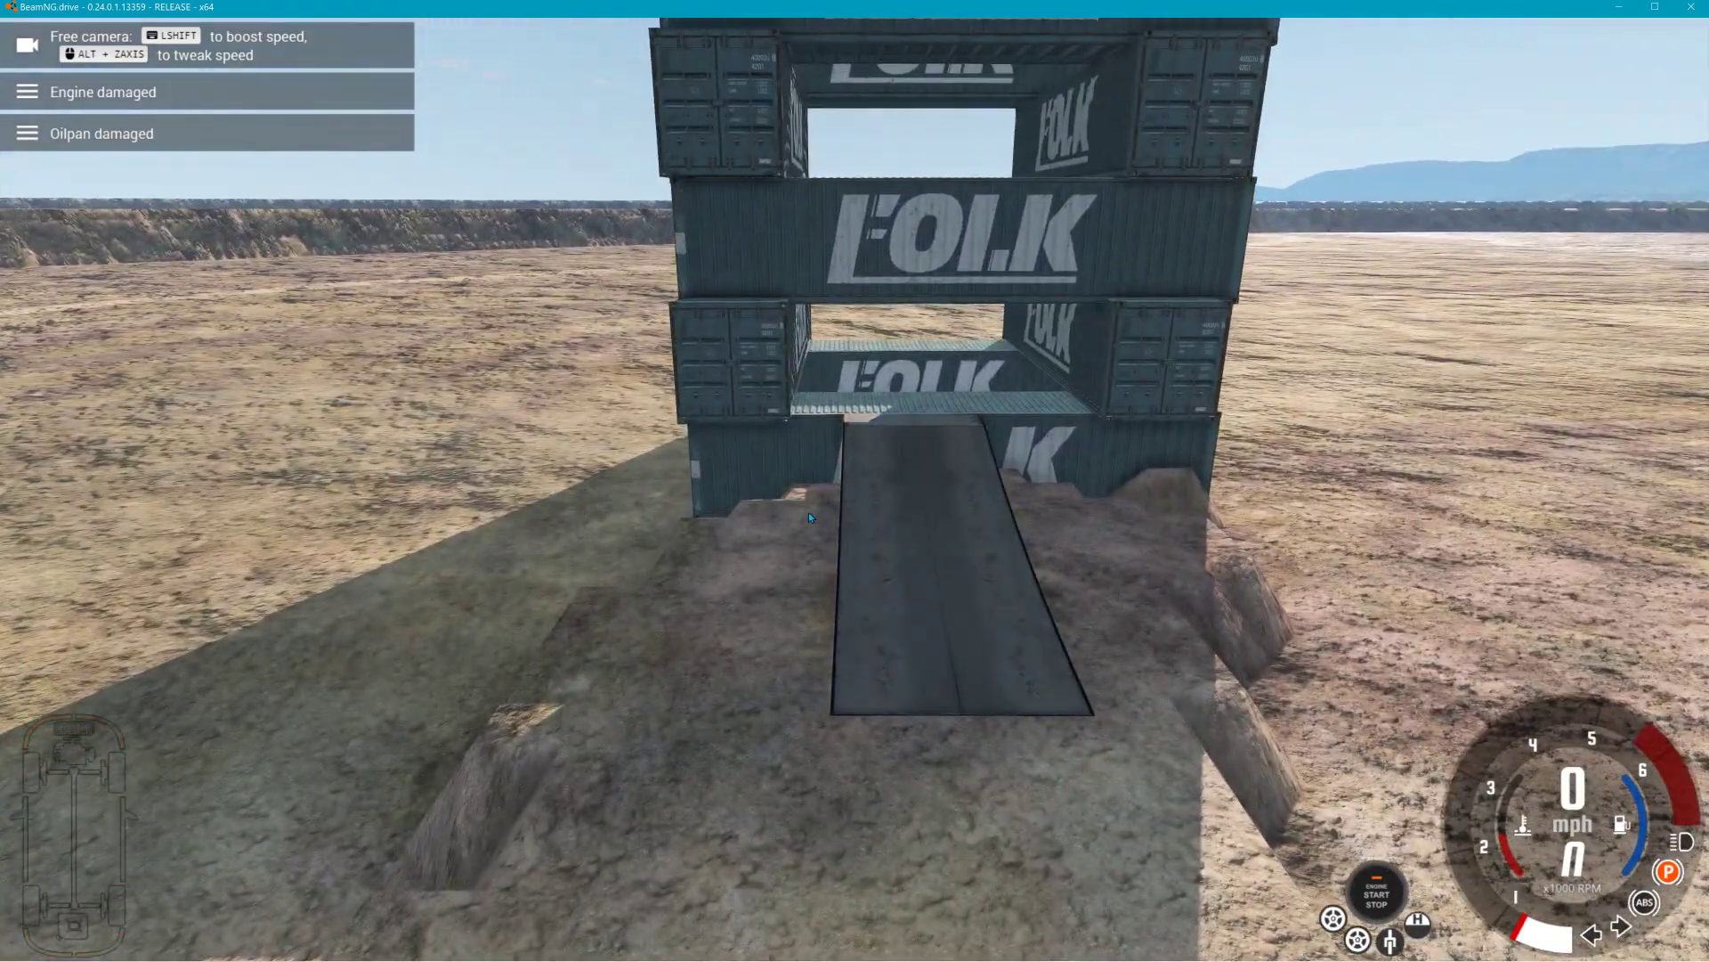
click(885, 505)
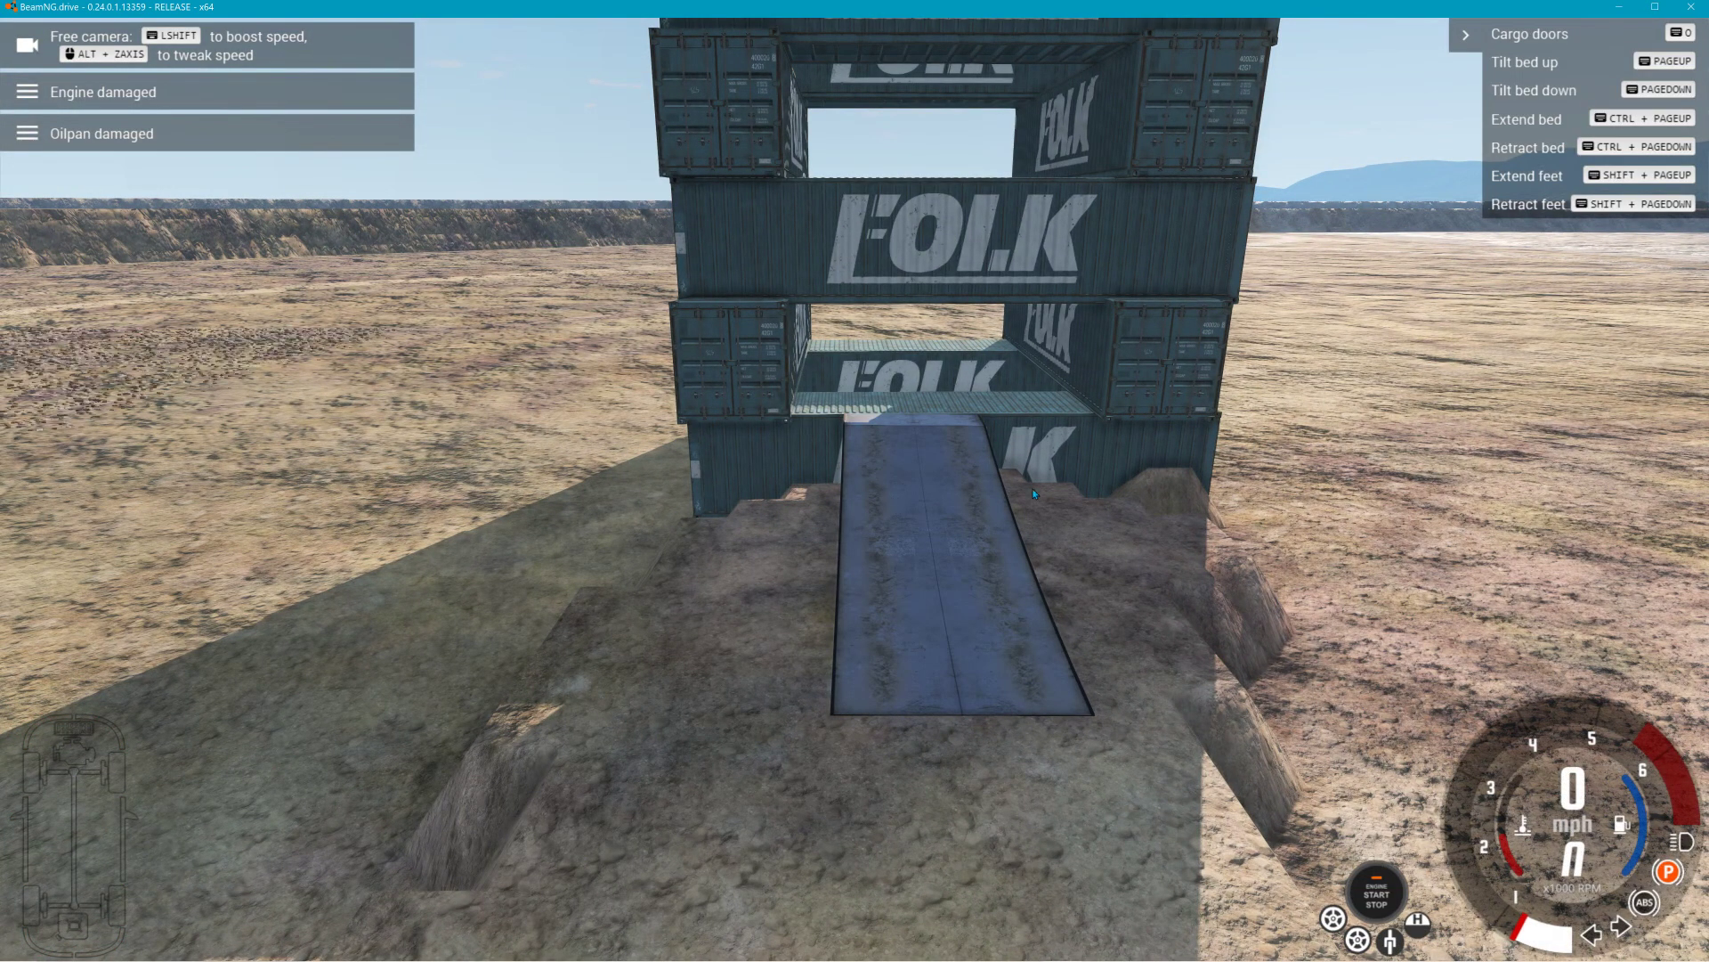
key(w)
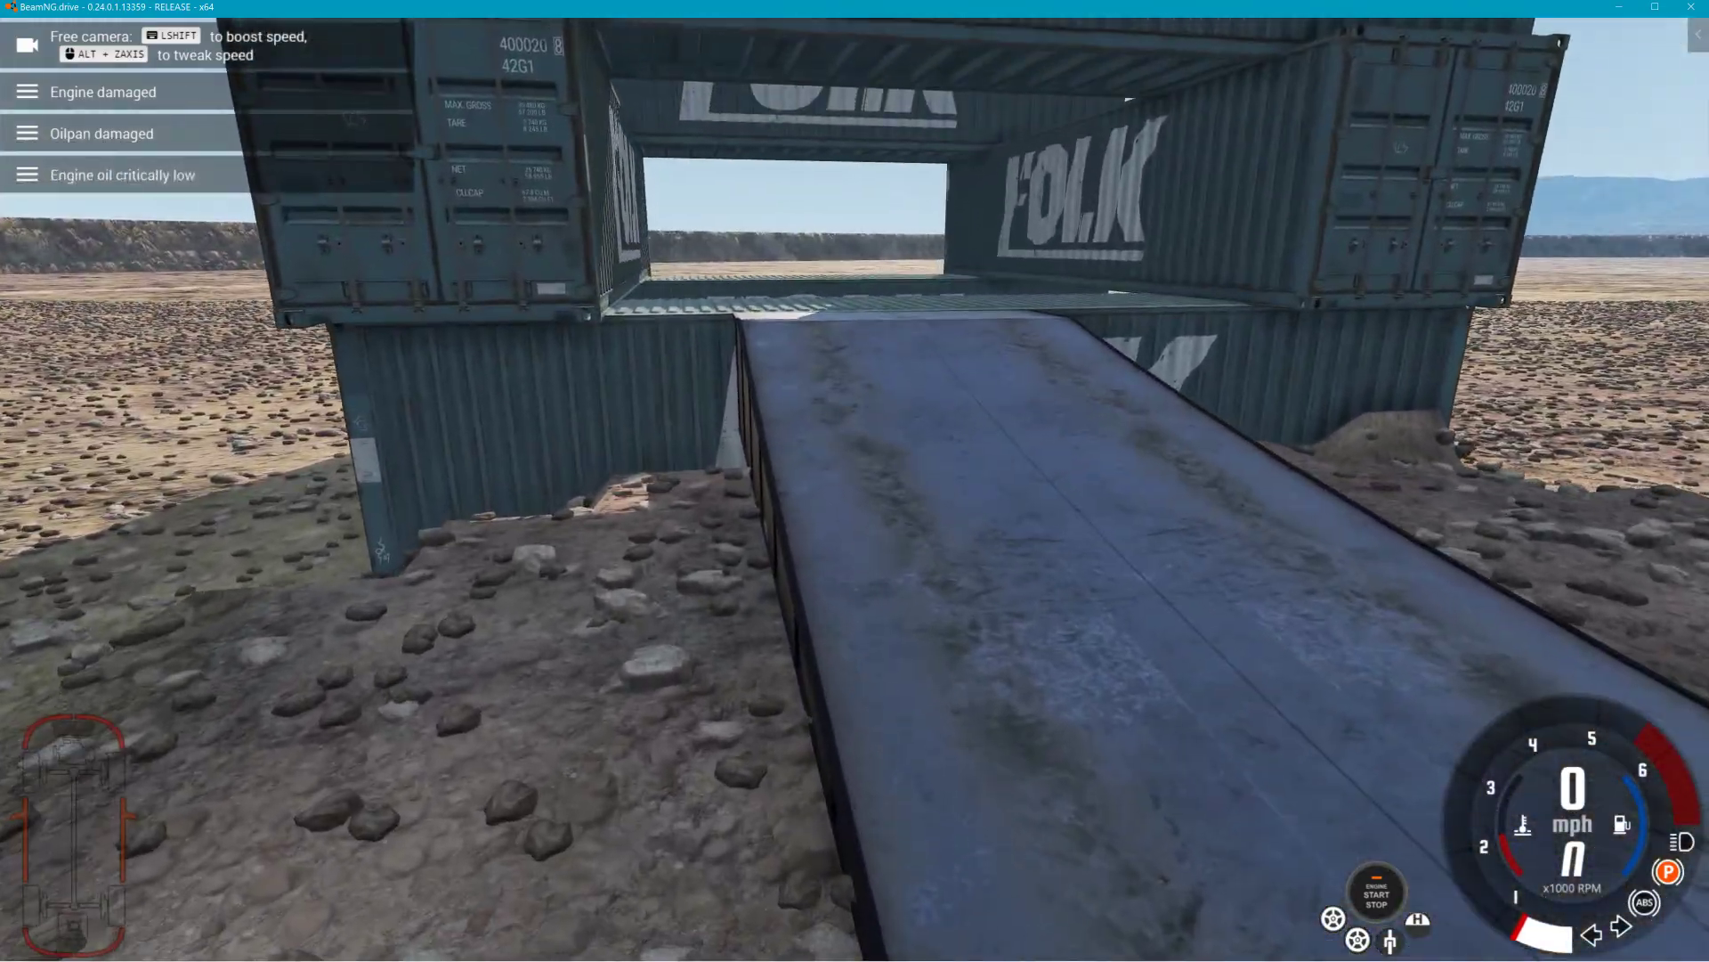
key(d)
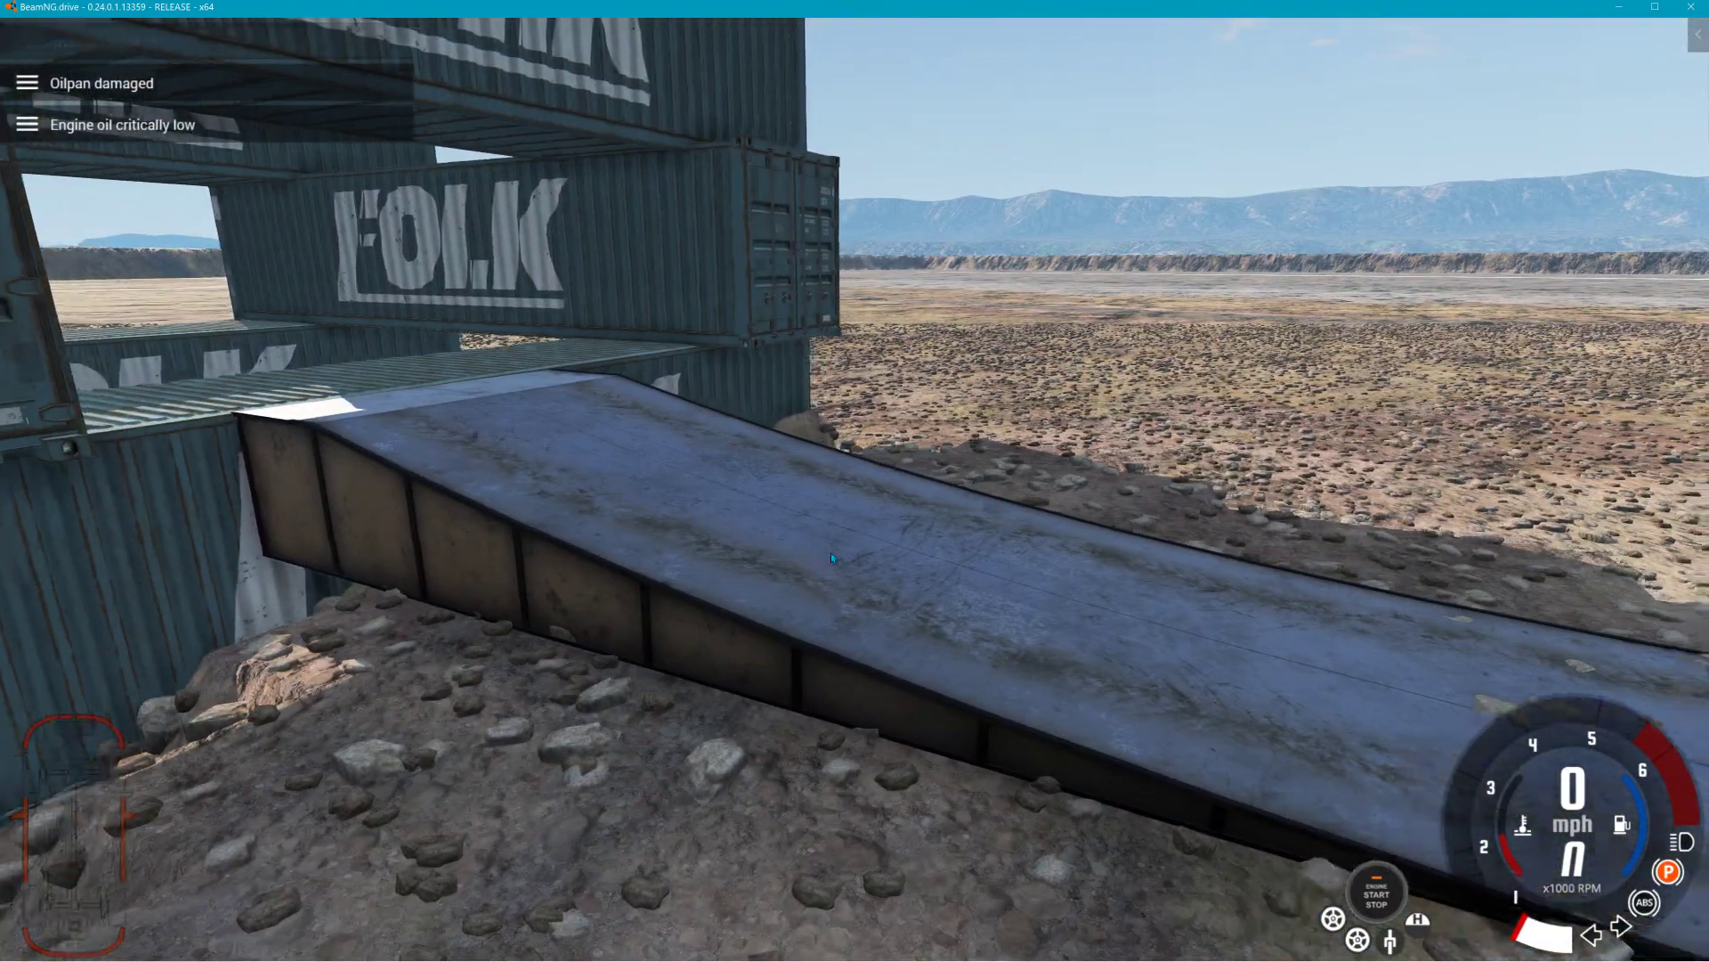
key(a)
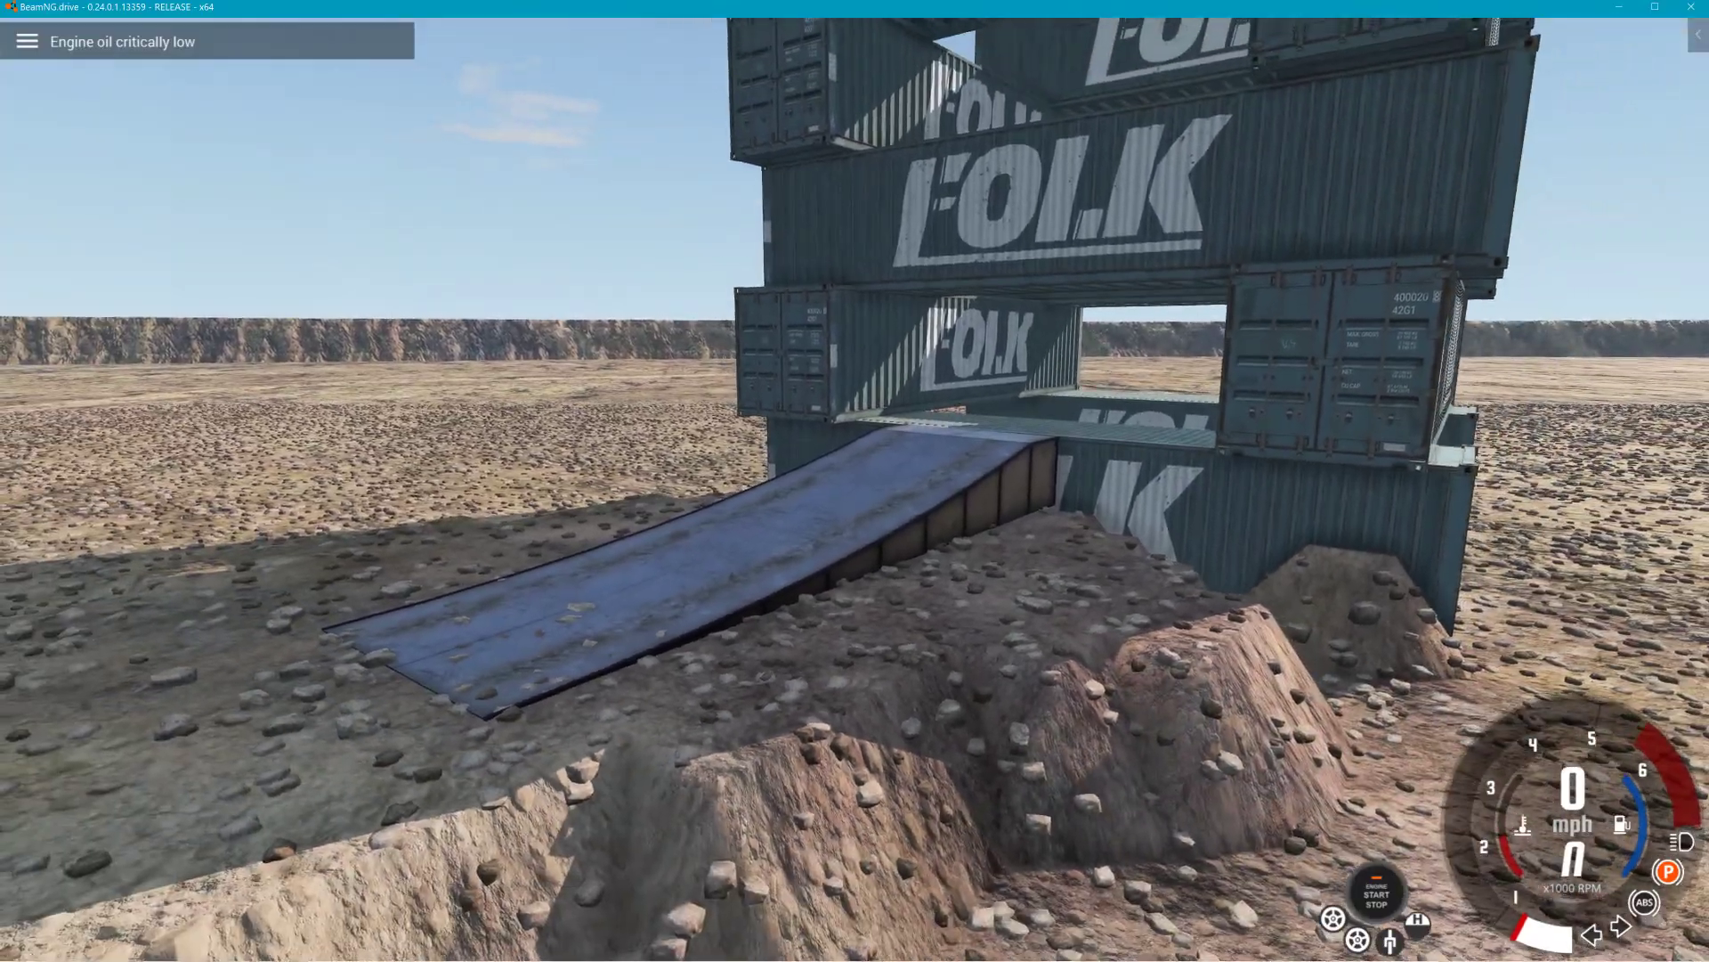
key(d)
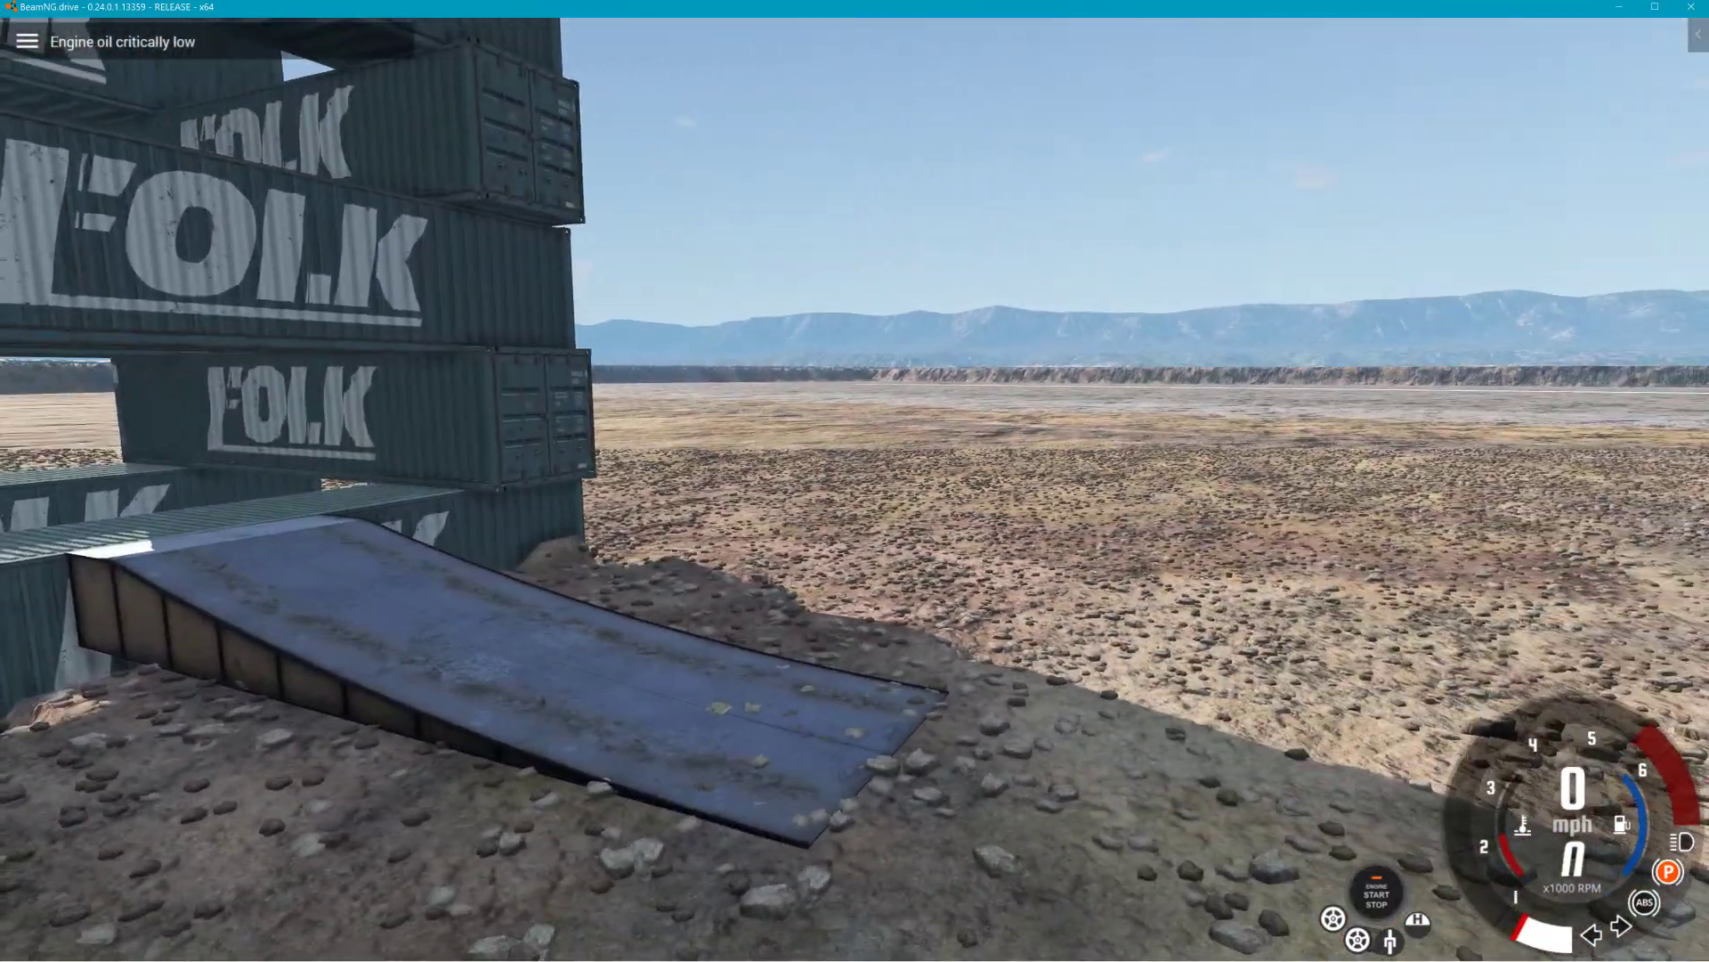
key(s)
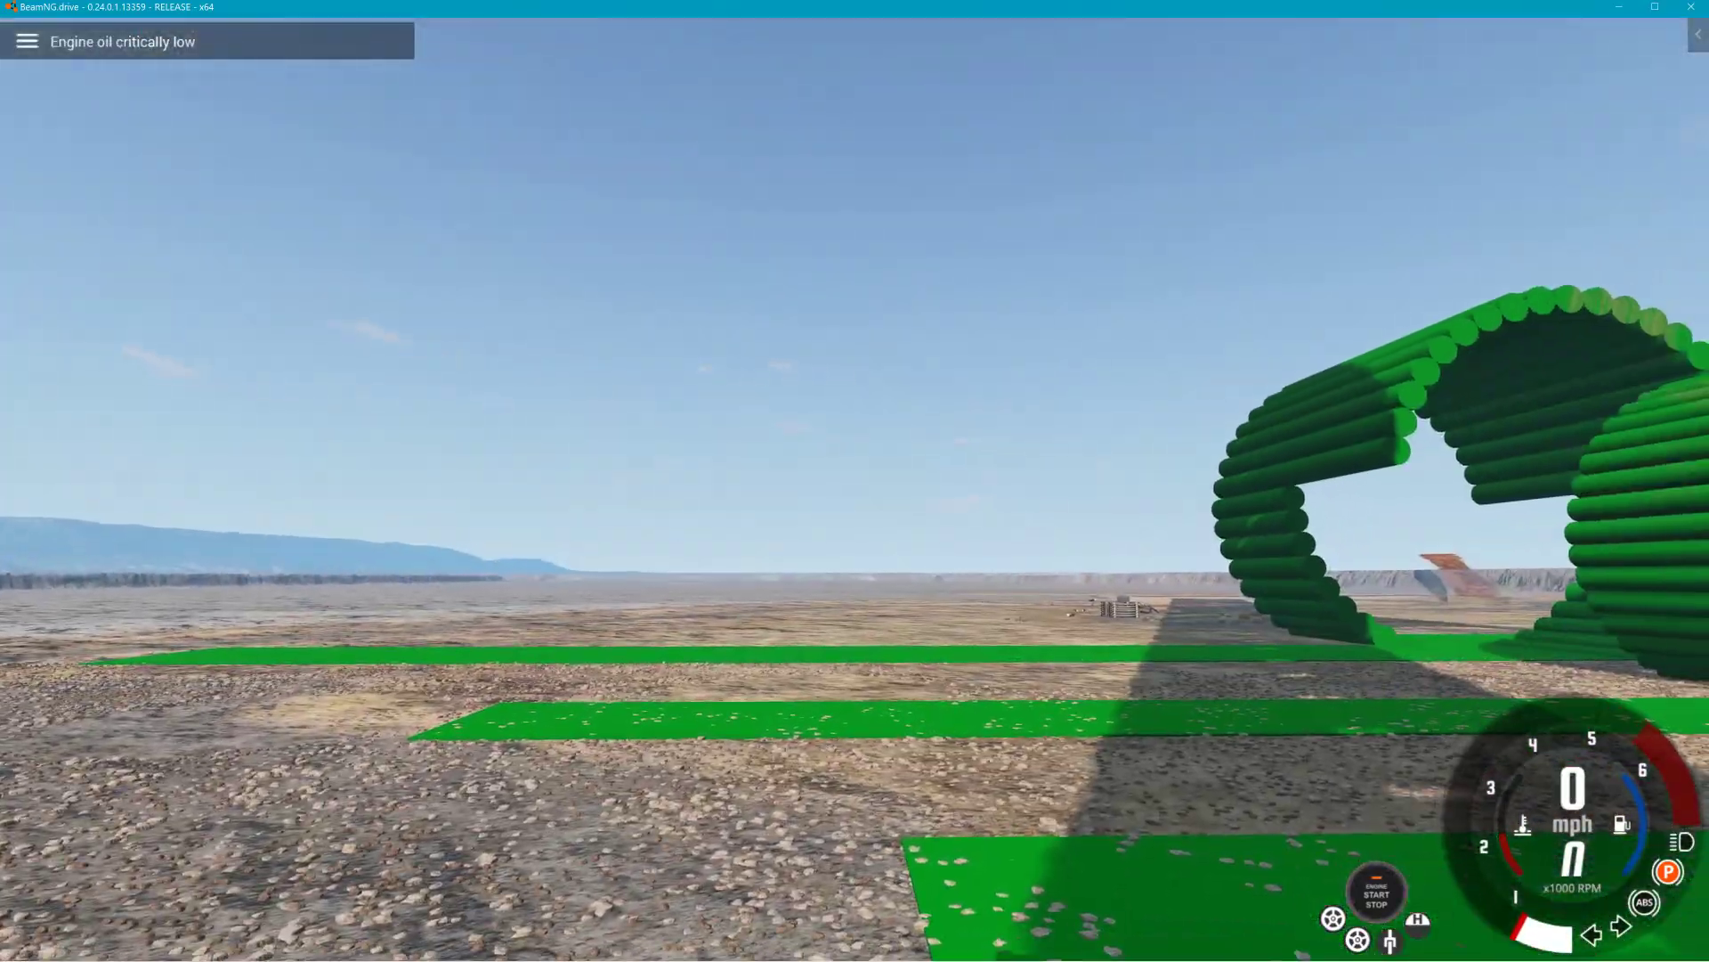
key(w)
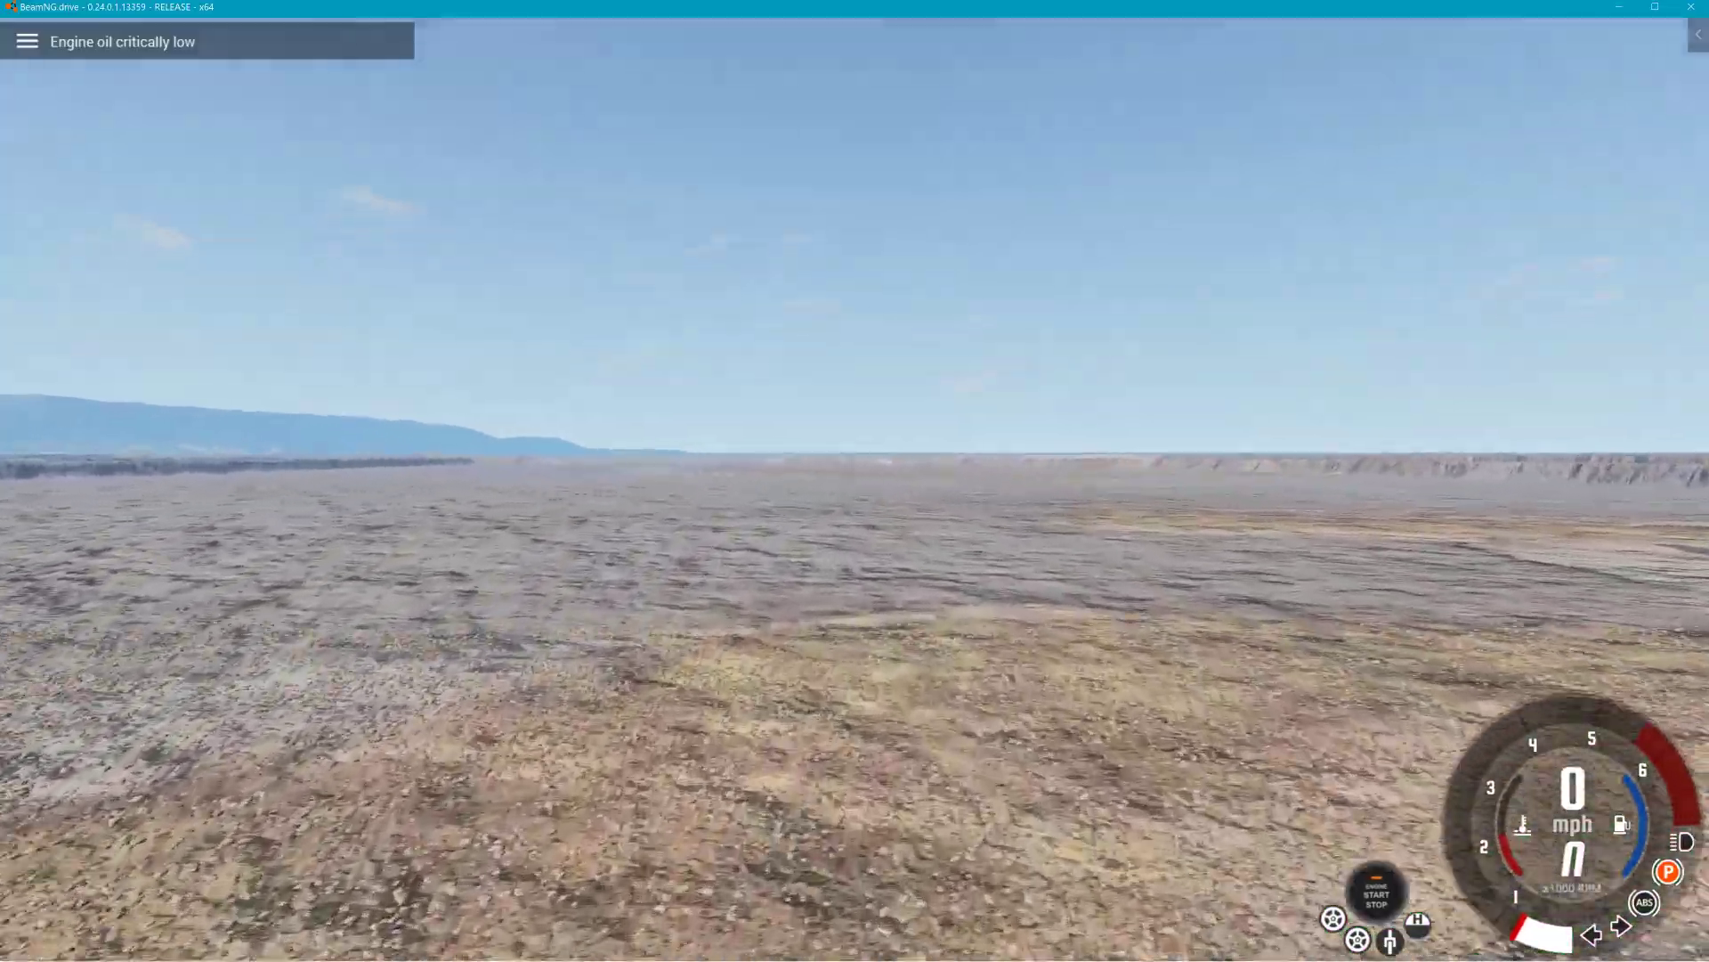
key(w)
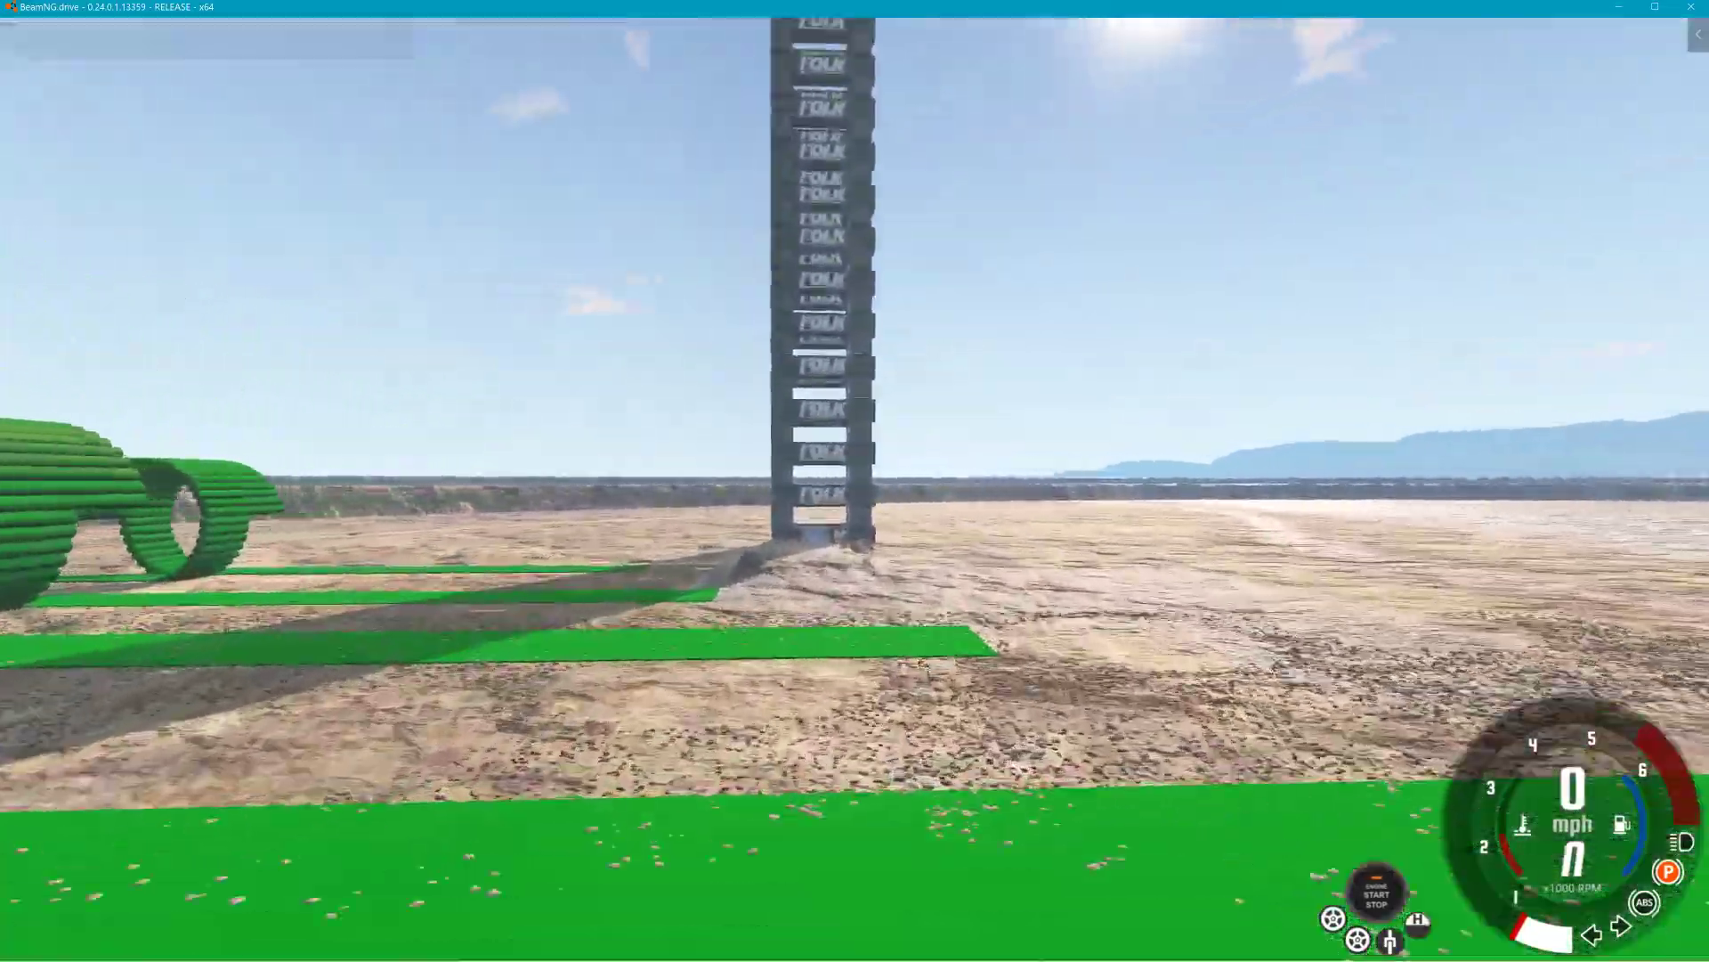
key(w)
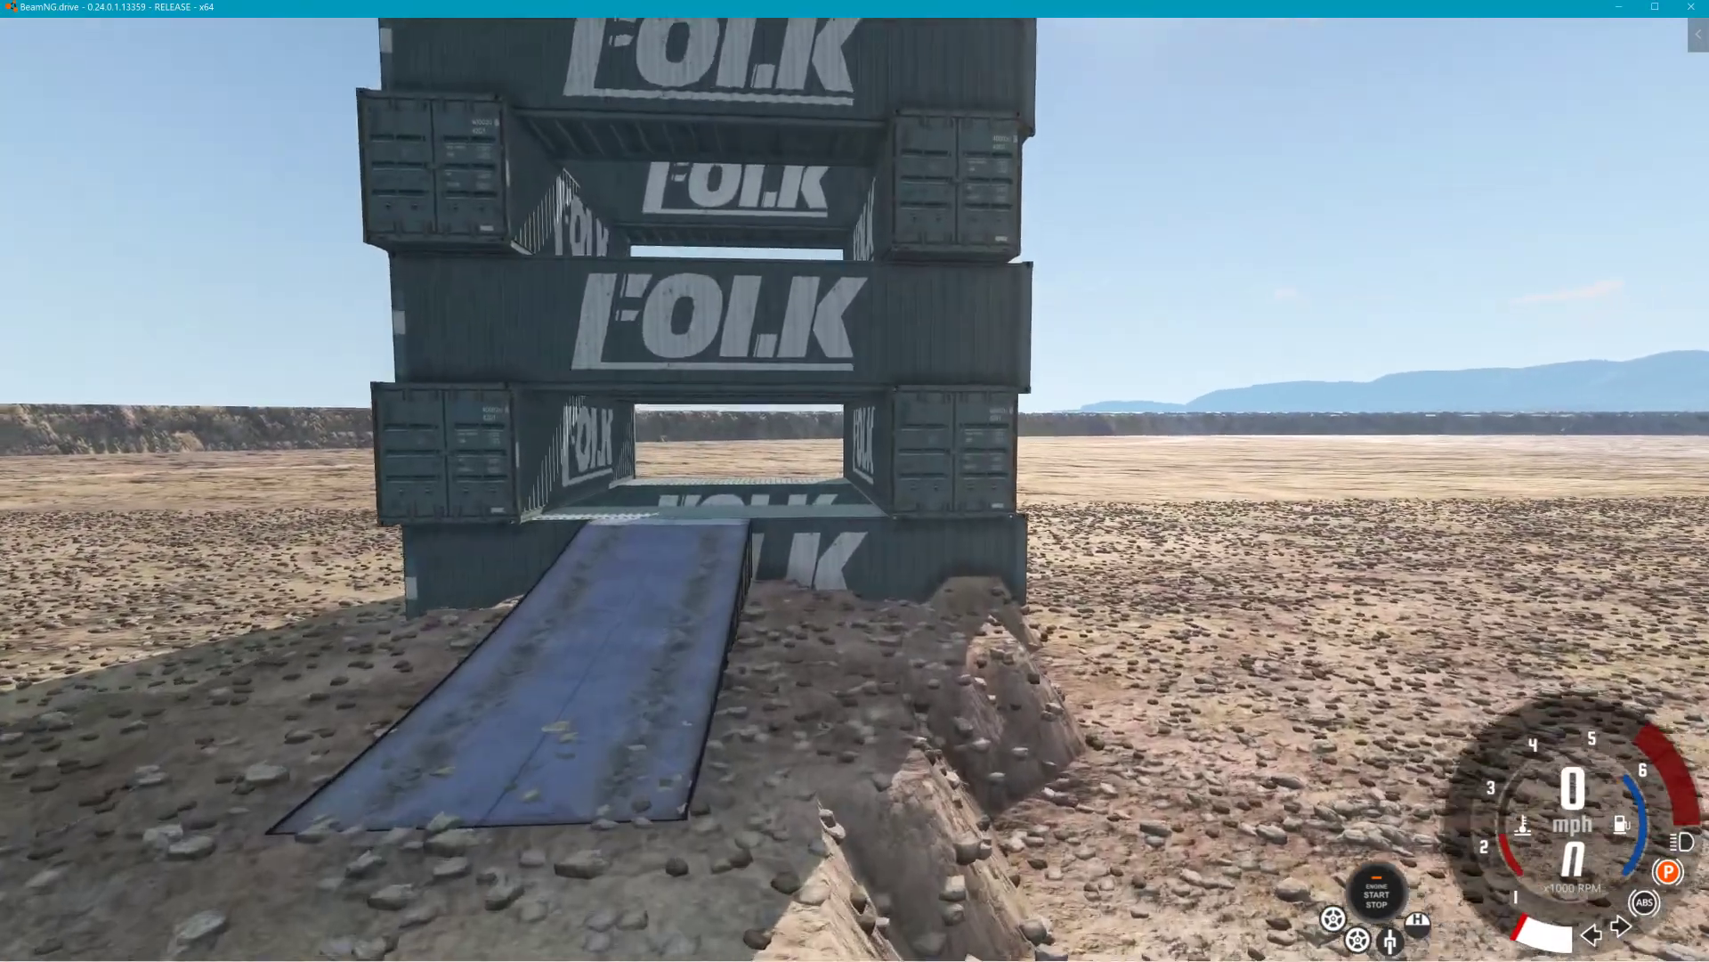
key(w)
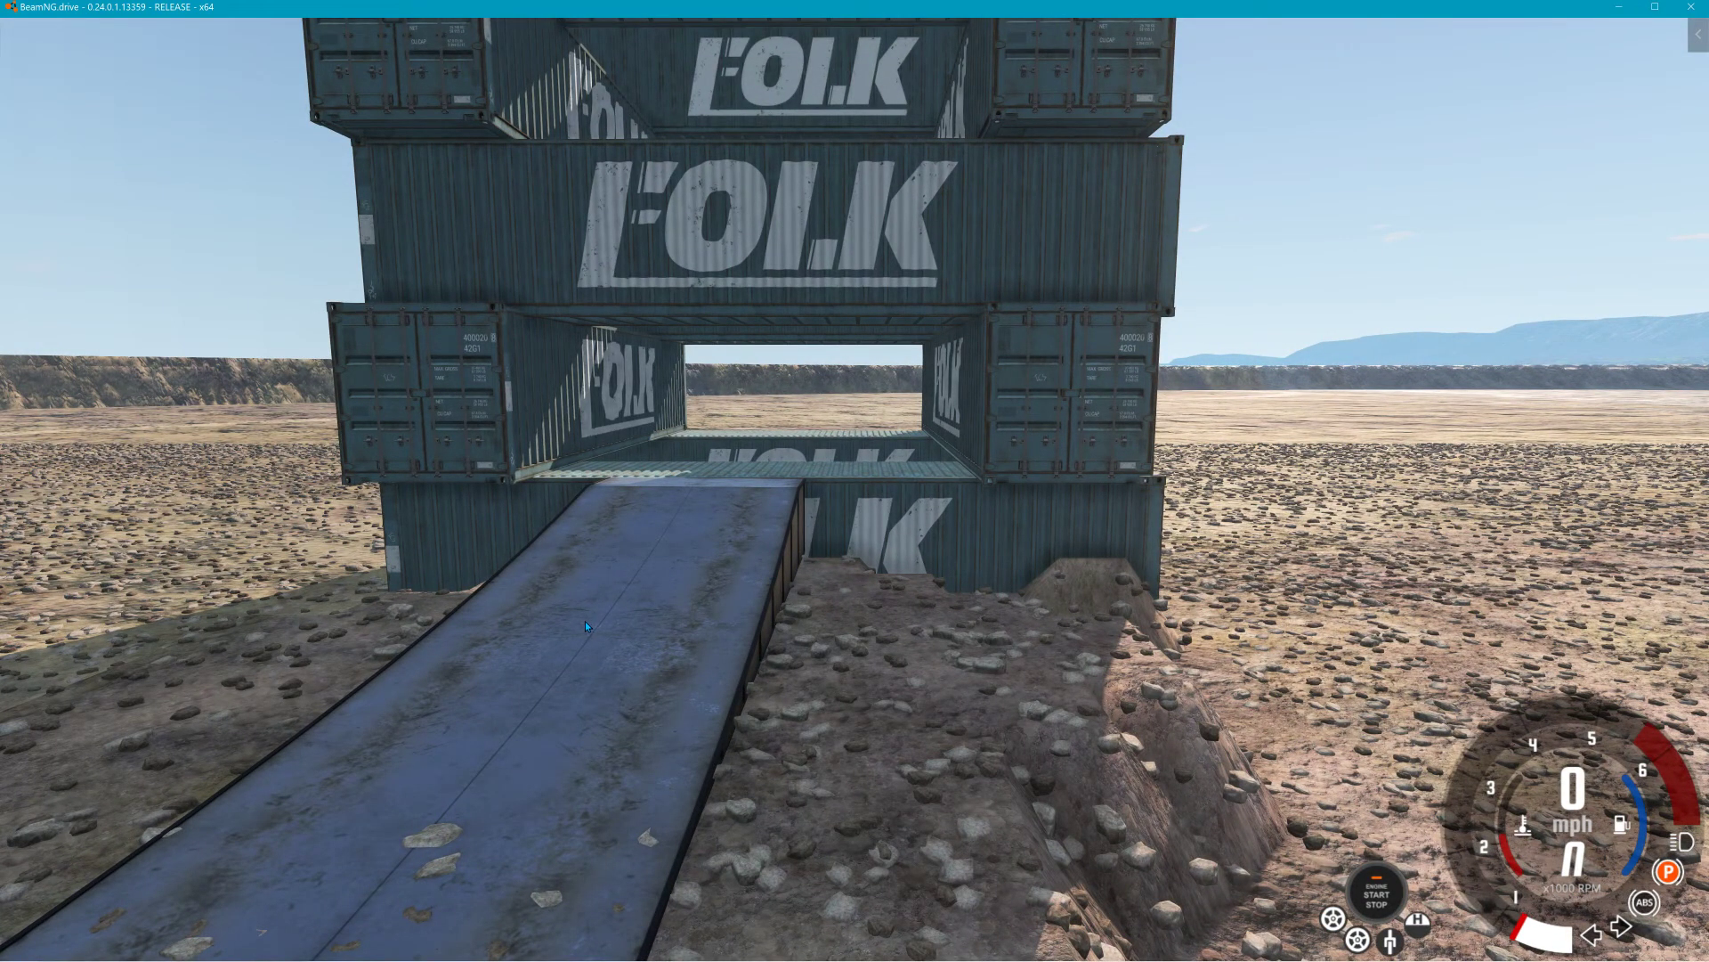
- Open the World Editor and select all containers_40_folk objects in the SceneTree
key(F11)
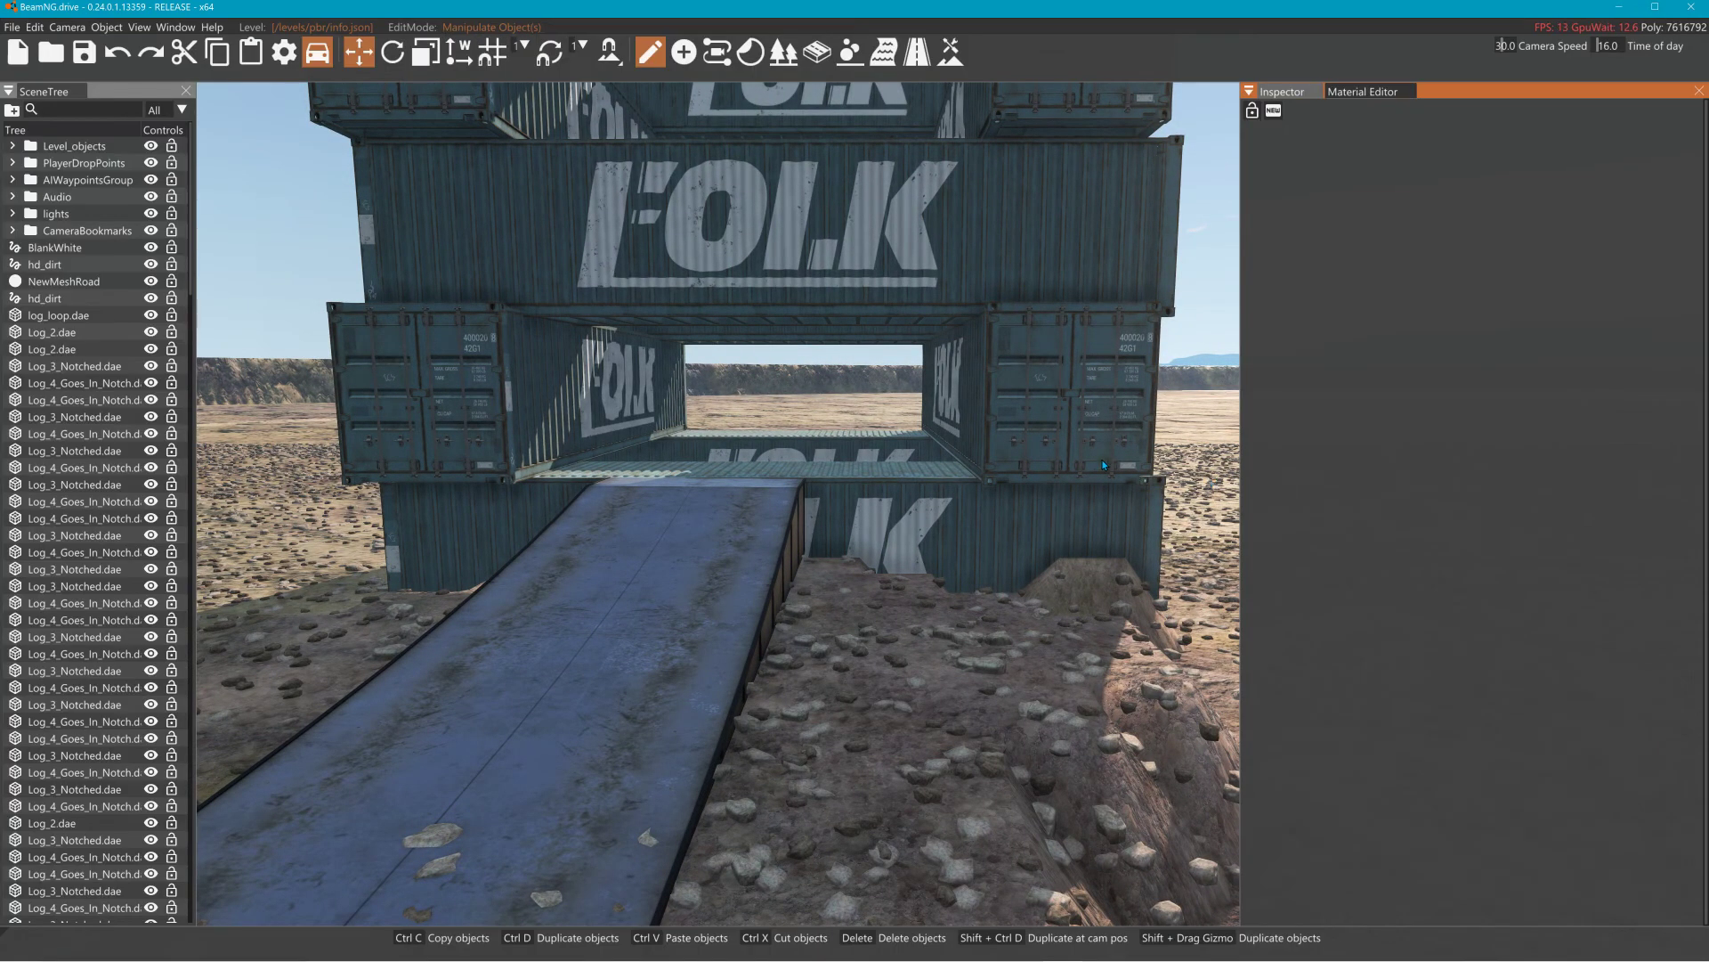
key(s)
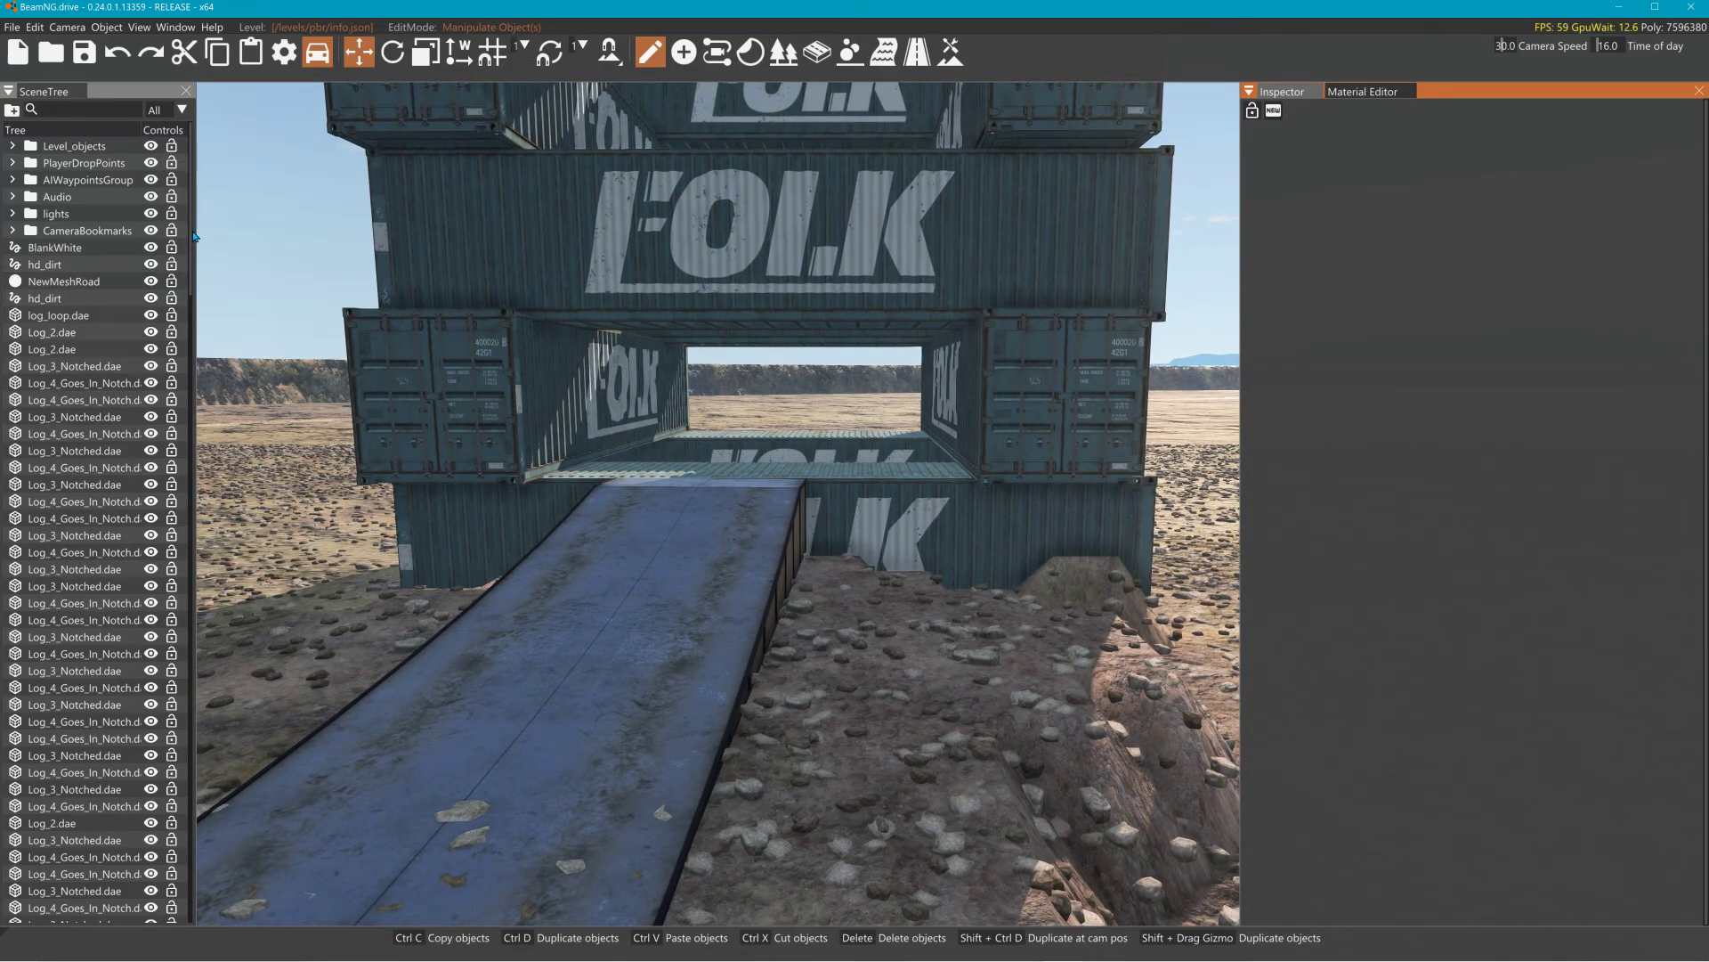
drag(191, 247, 181, 882)
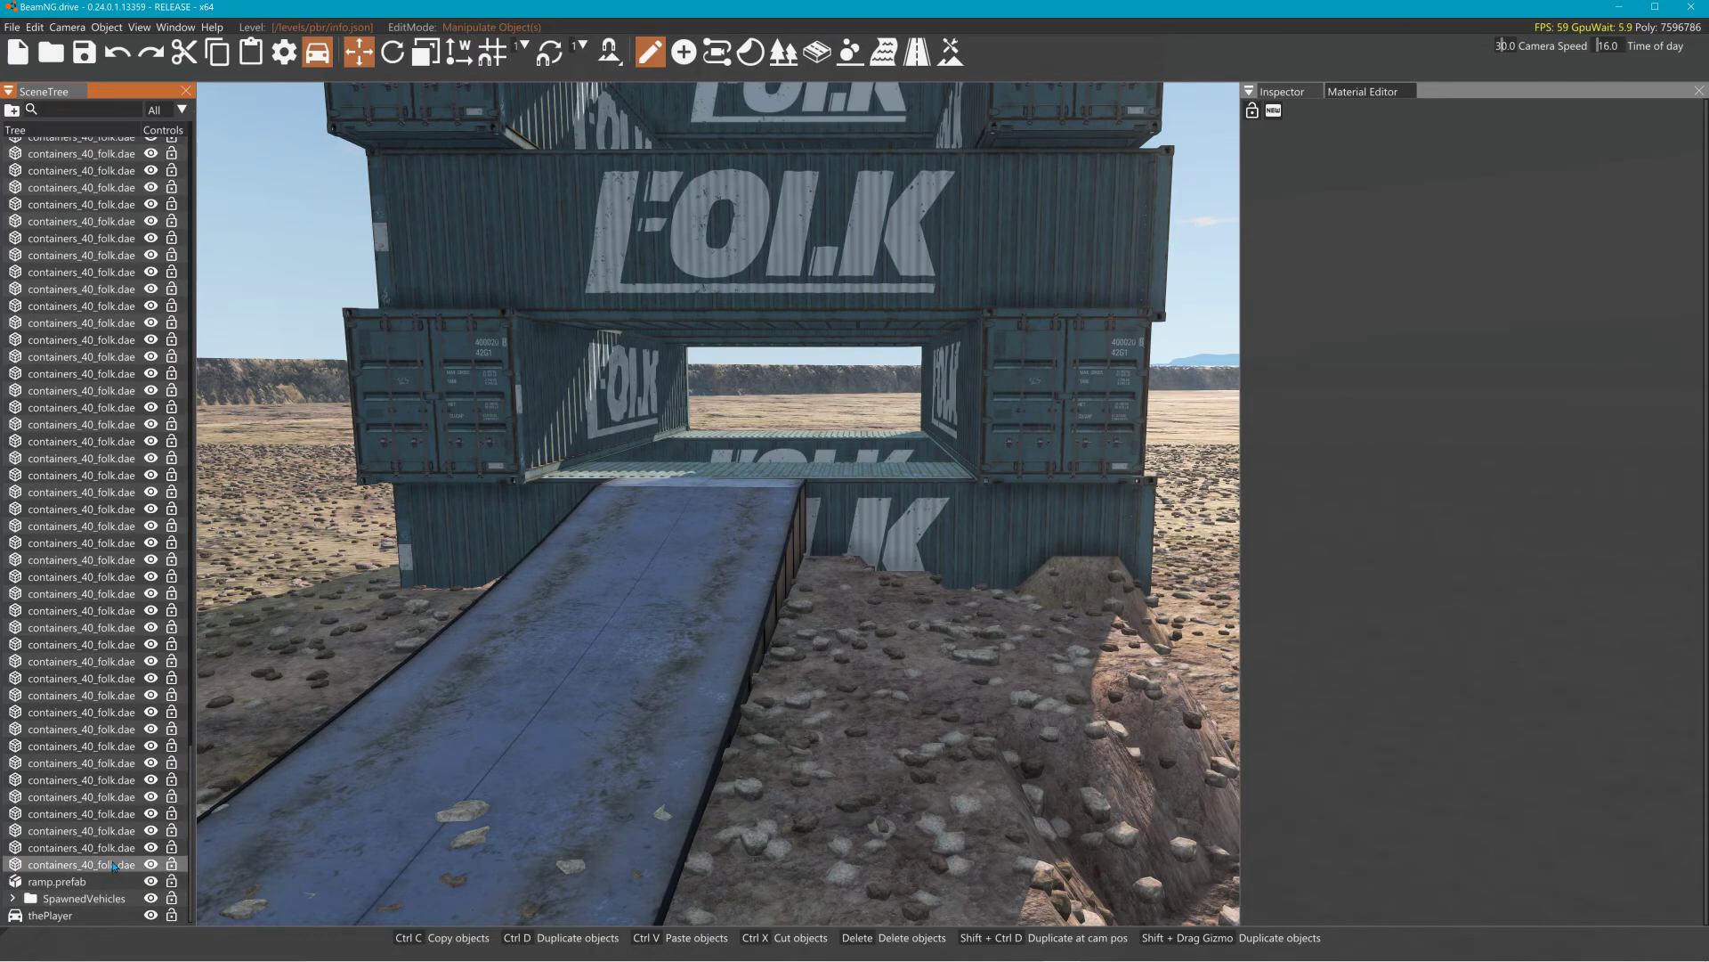
click(182, 864)
mouse_move(191, 881)
mouse_down()
mouse_move(219, 277)
mouse_move(205, 493)
mouse_up()
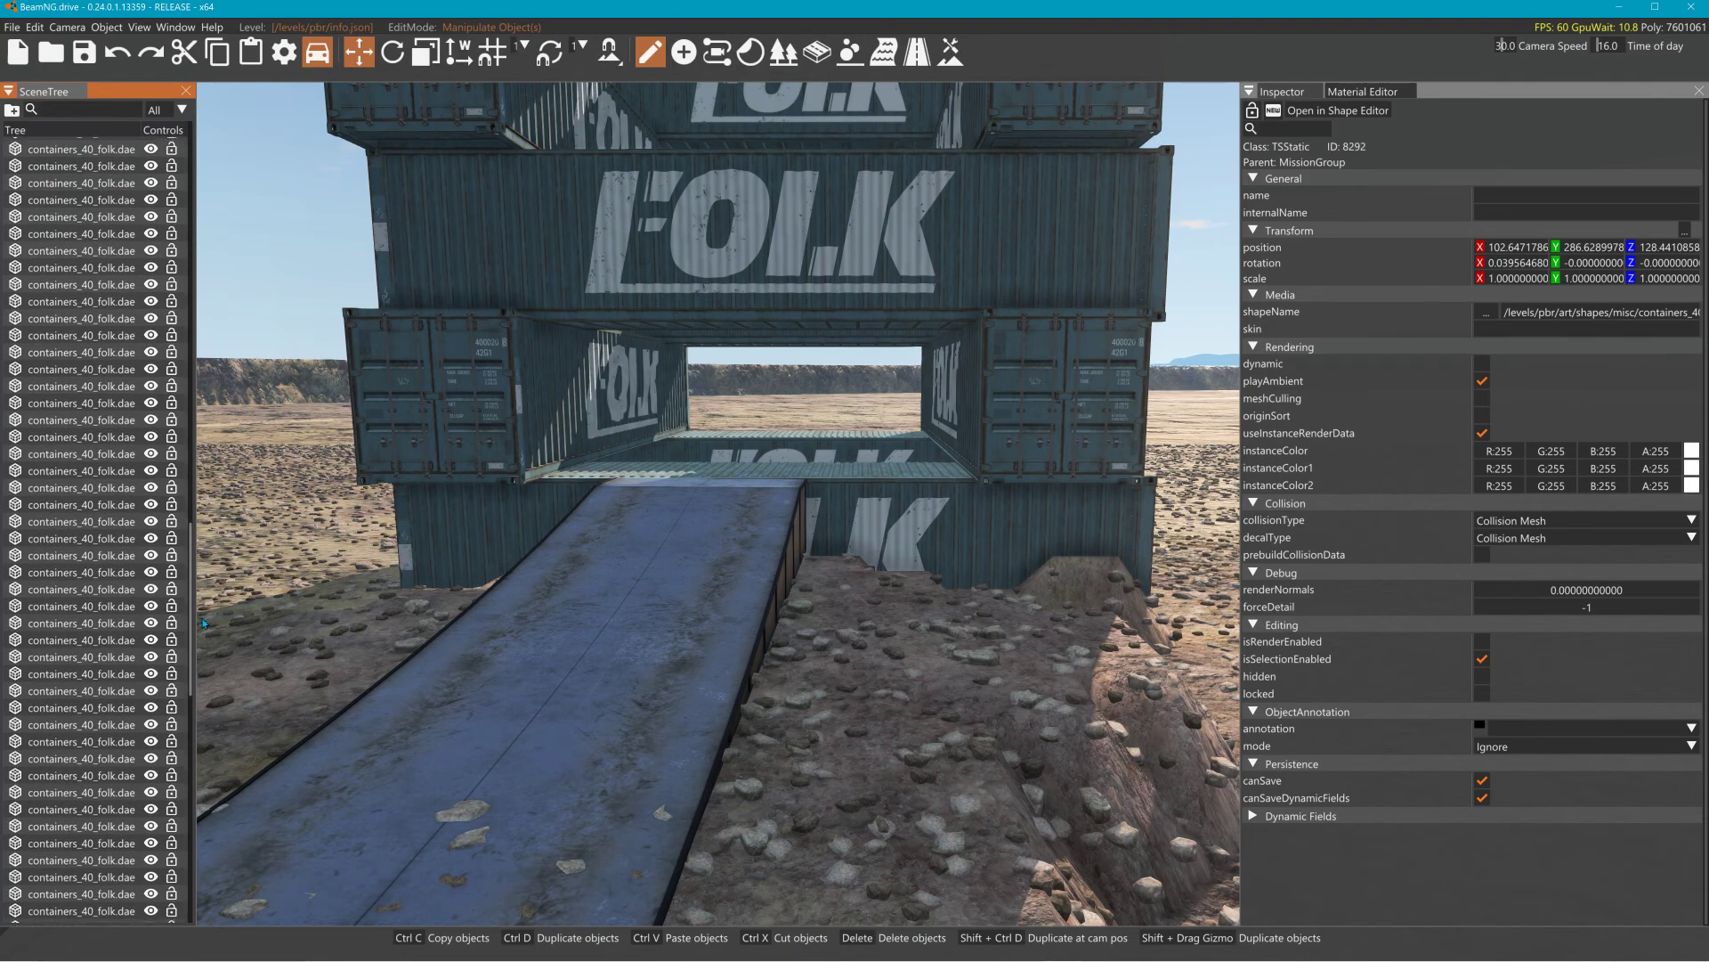
shift+click(52, 327)
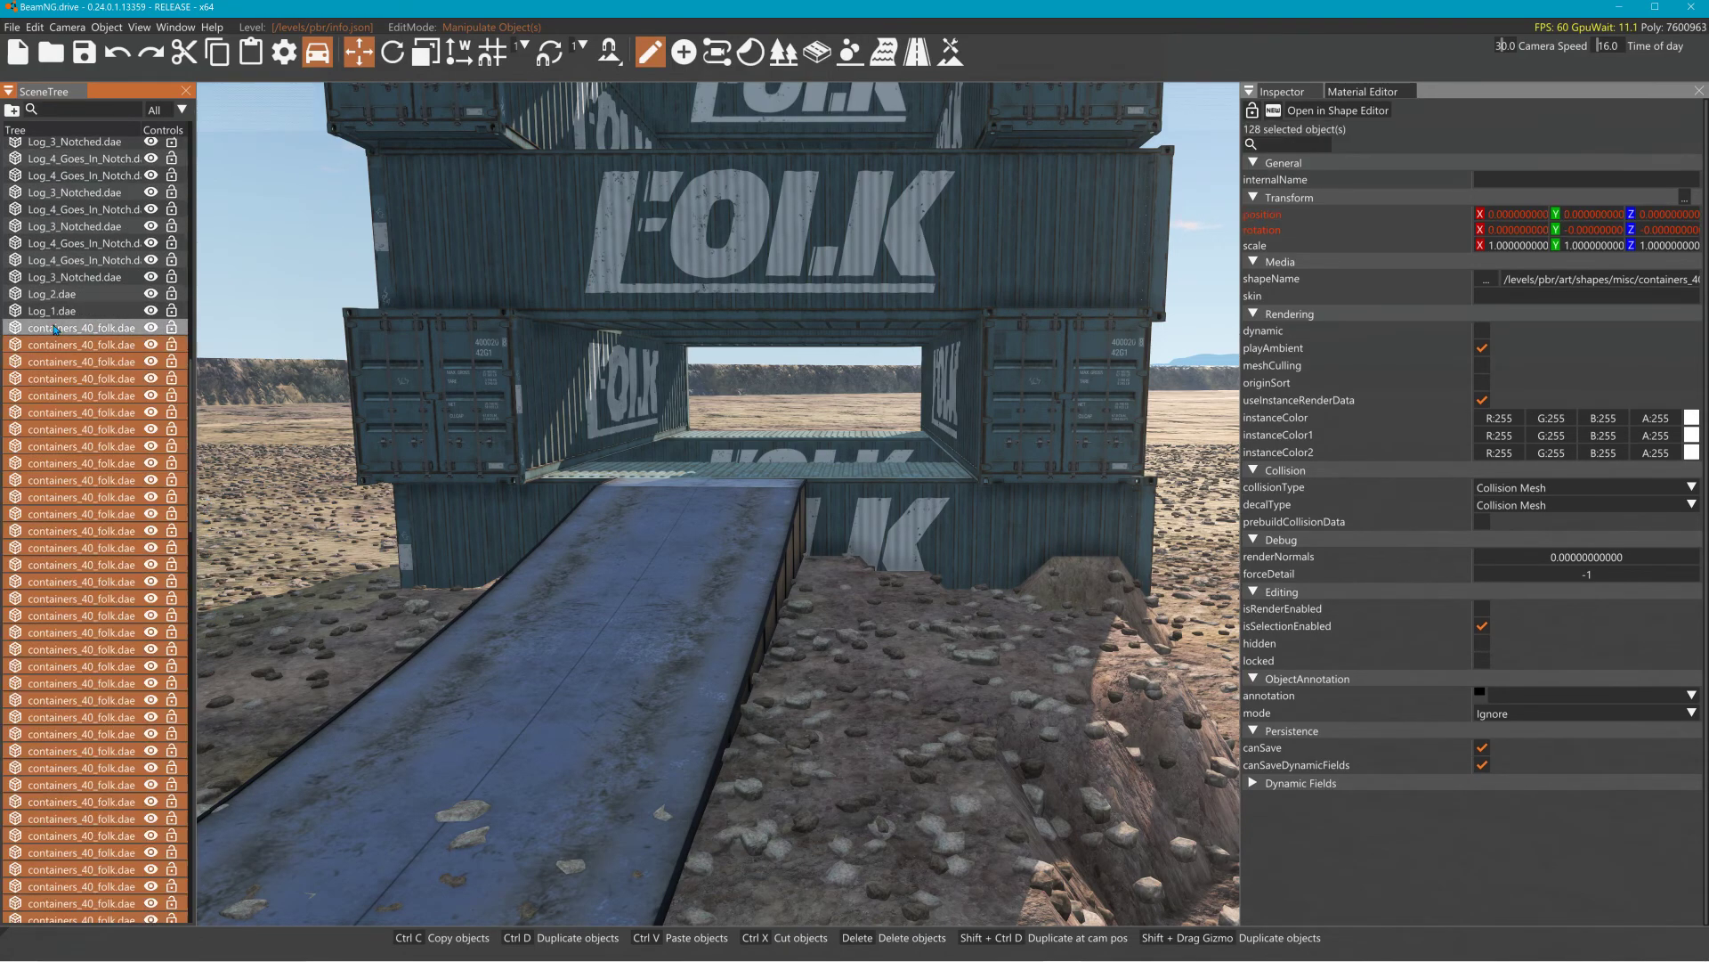
- Bring up and dismiss the containers' options, then scroll the SceneTree down to ramp.prefab
right_click(52, 327)
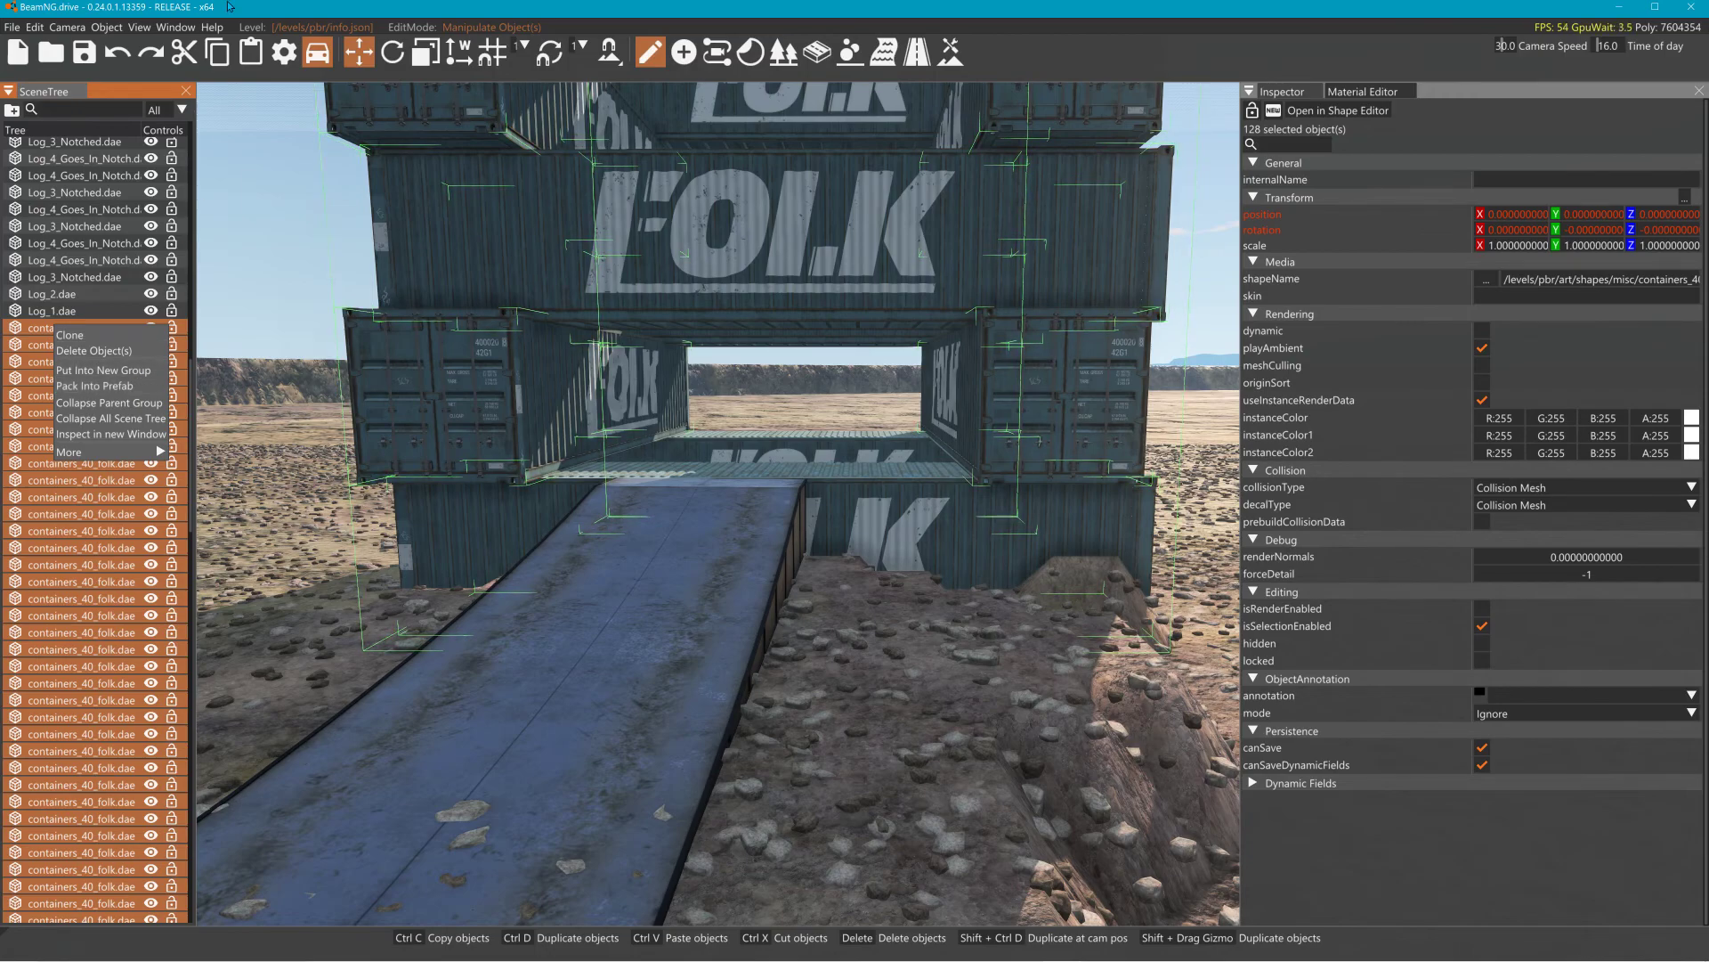
key(Escape)
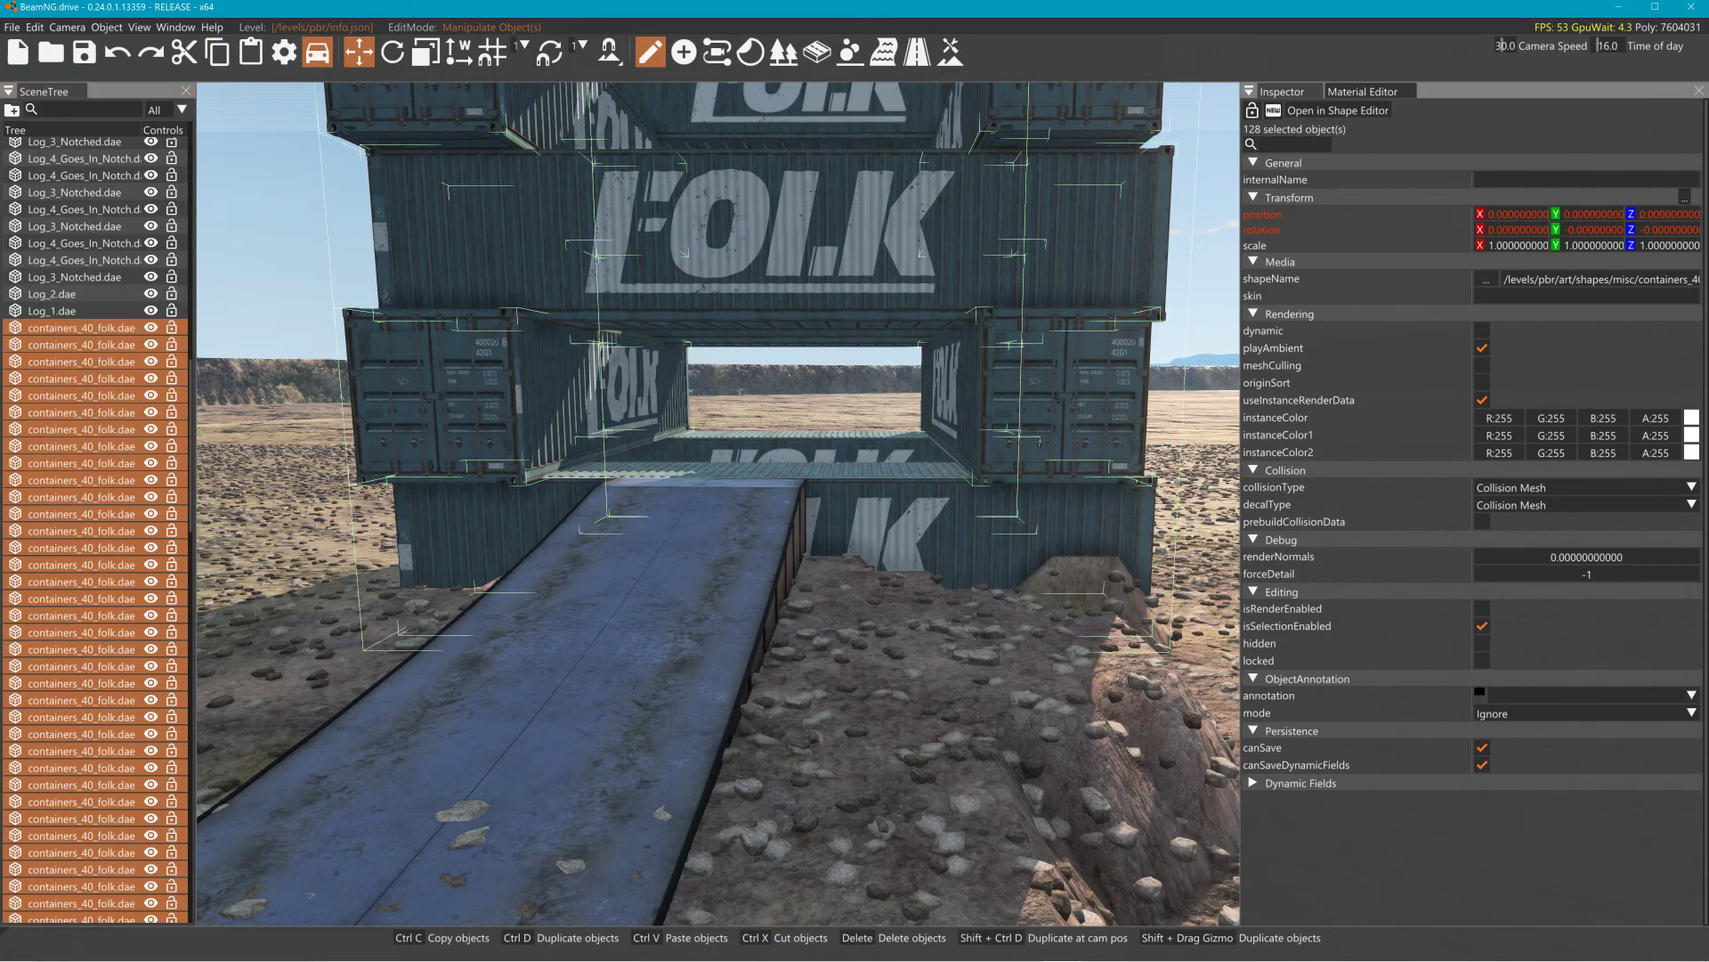
scroll(187, 622, down, 5)
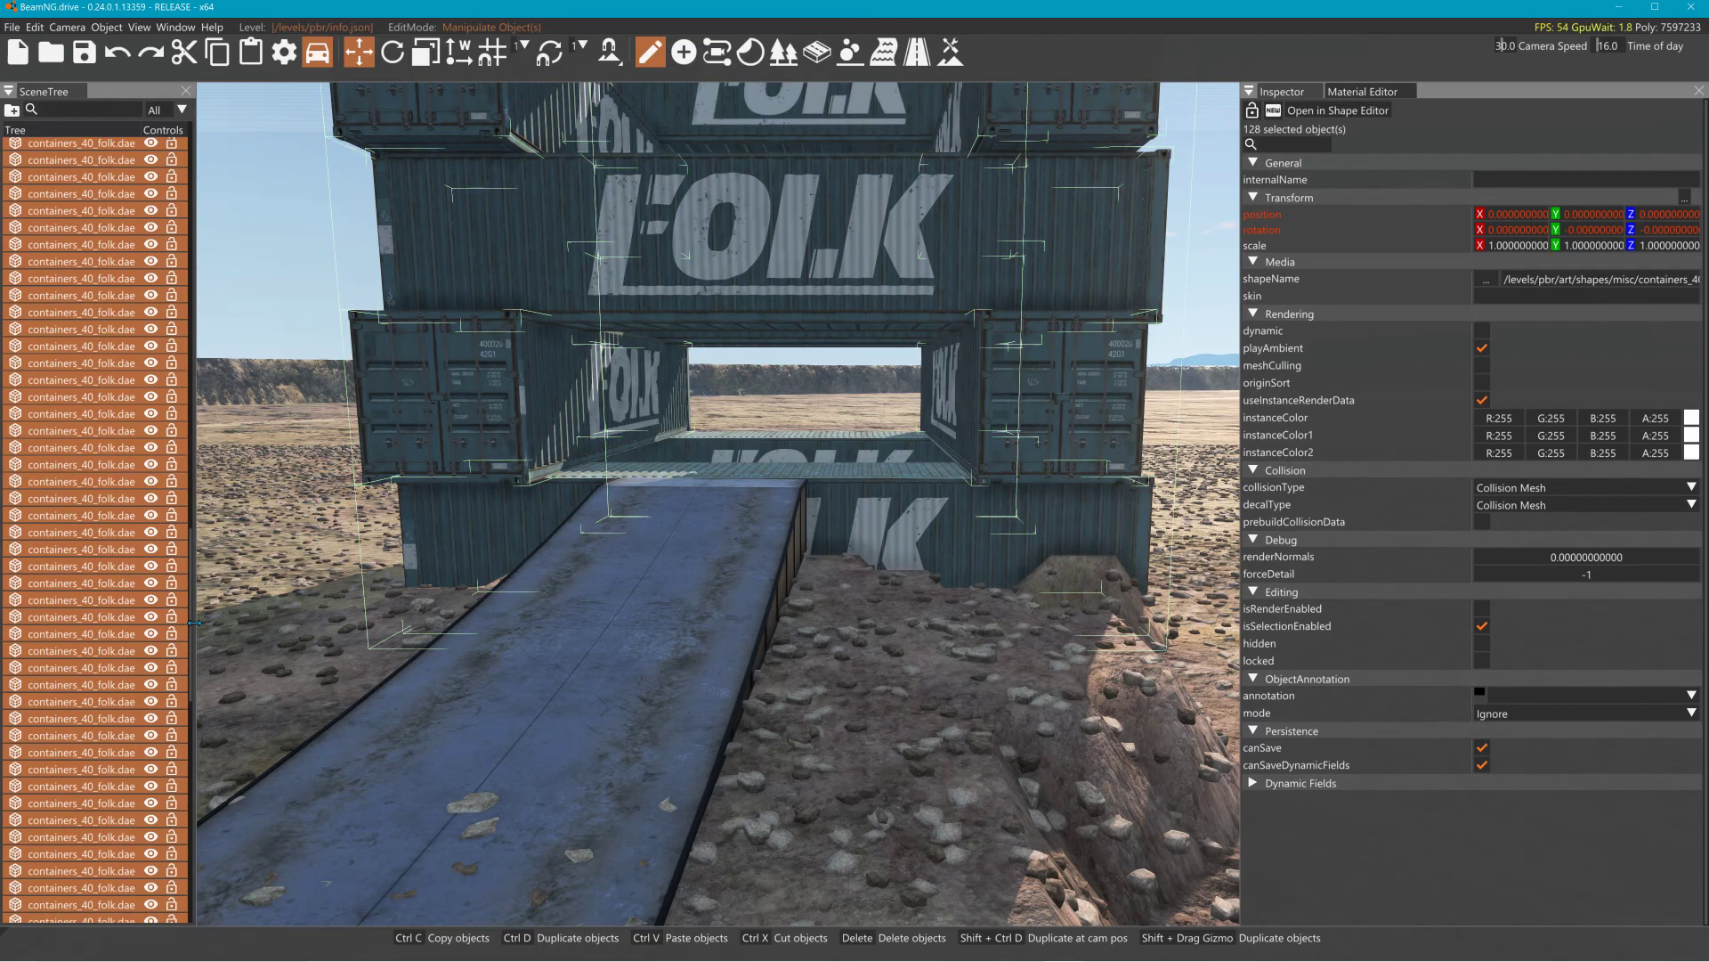
drag(191, 634, 190, 855)
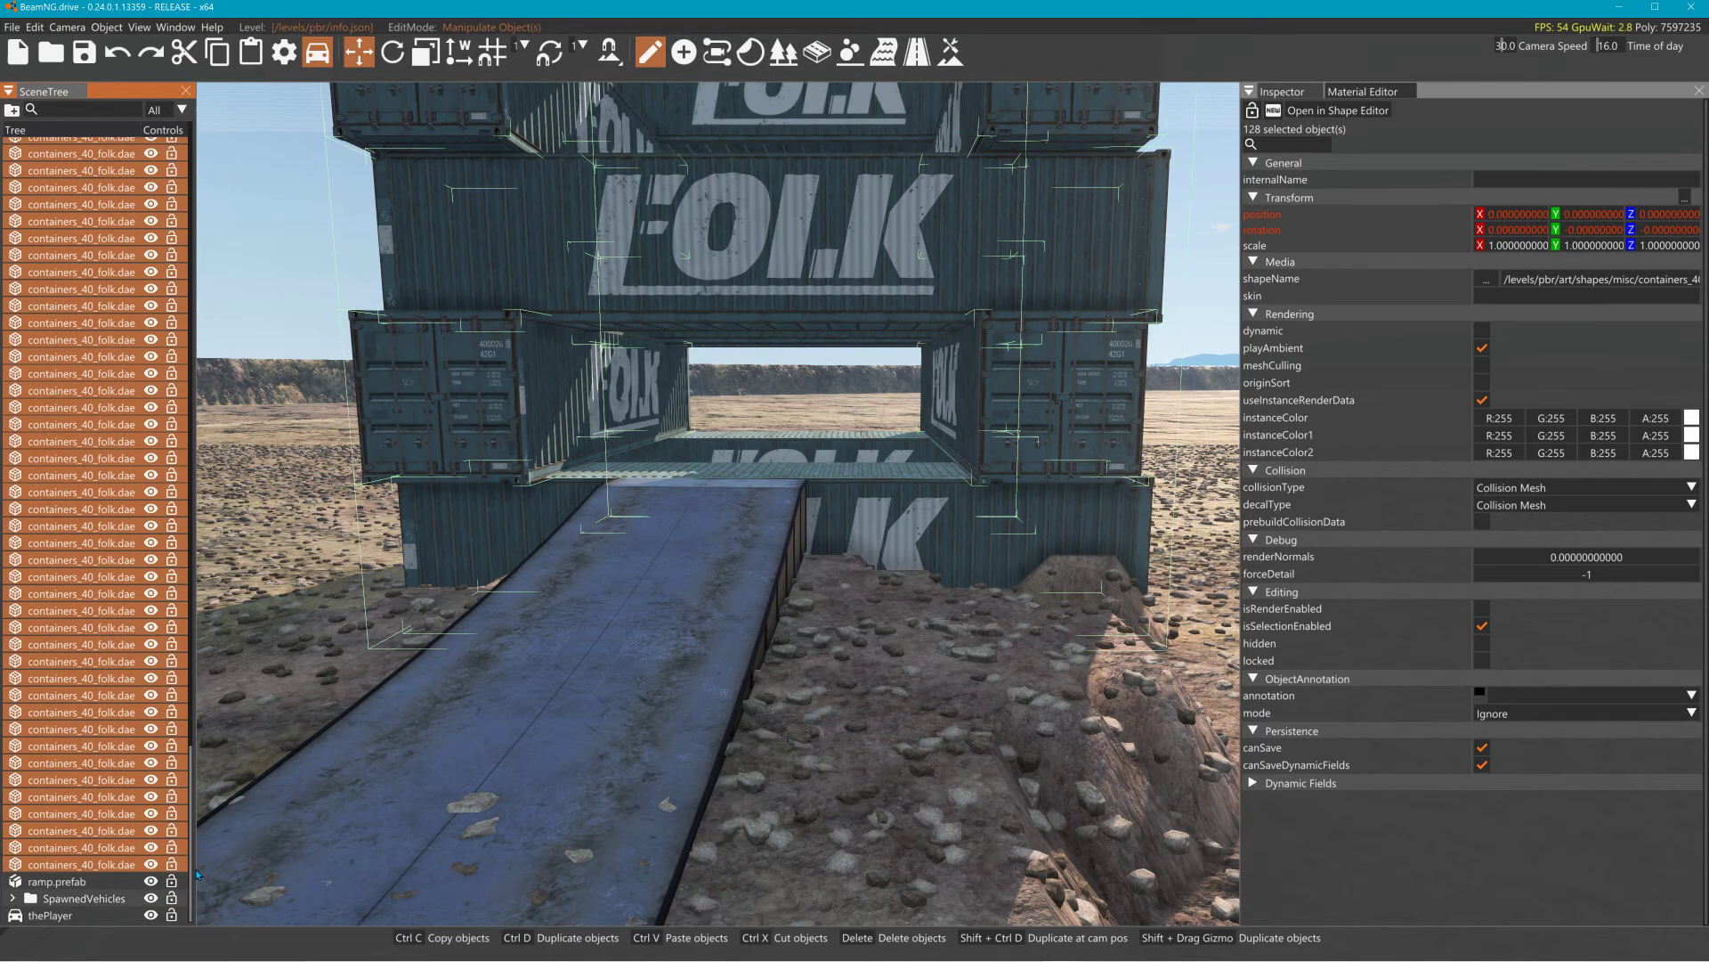
- Unpack ramp.prefab into a ramp.prefab_unpacked group and expand it
click(98, 885)
right_click(99, 885)
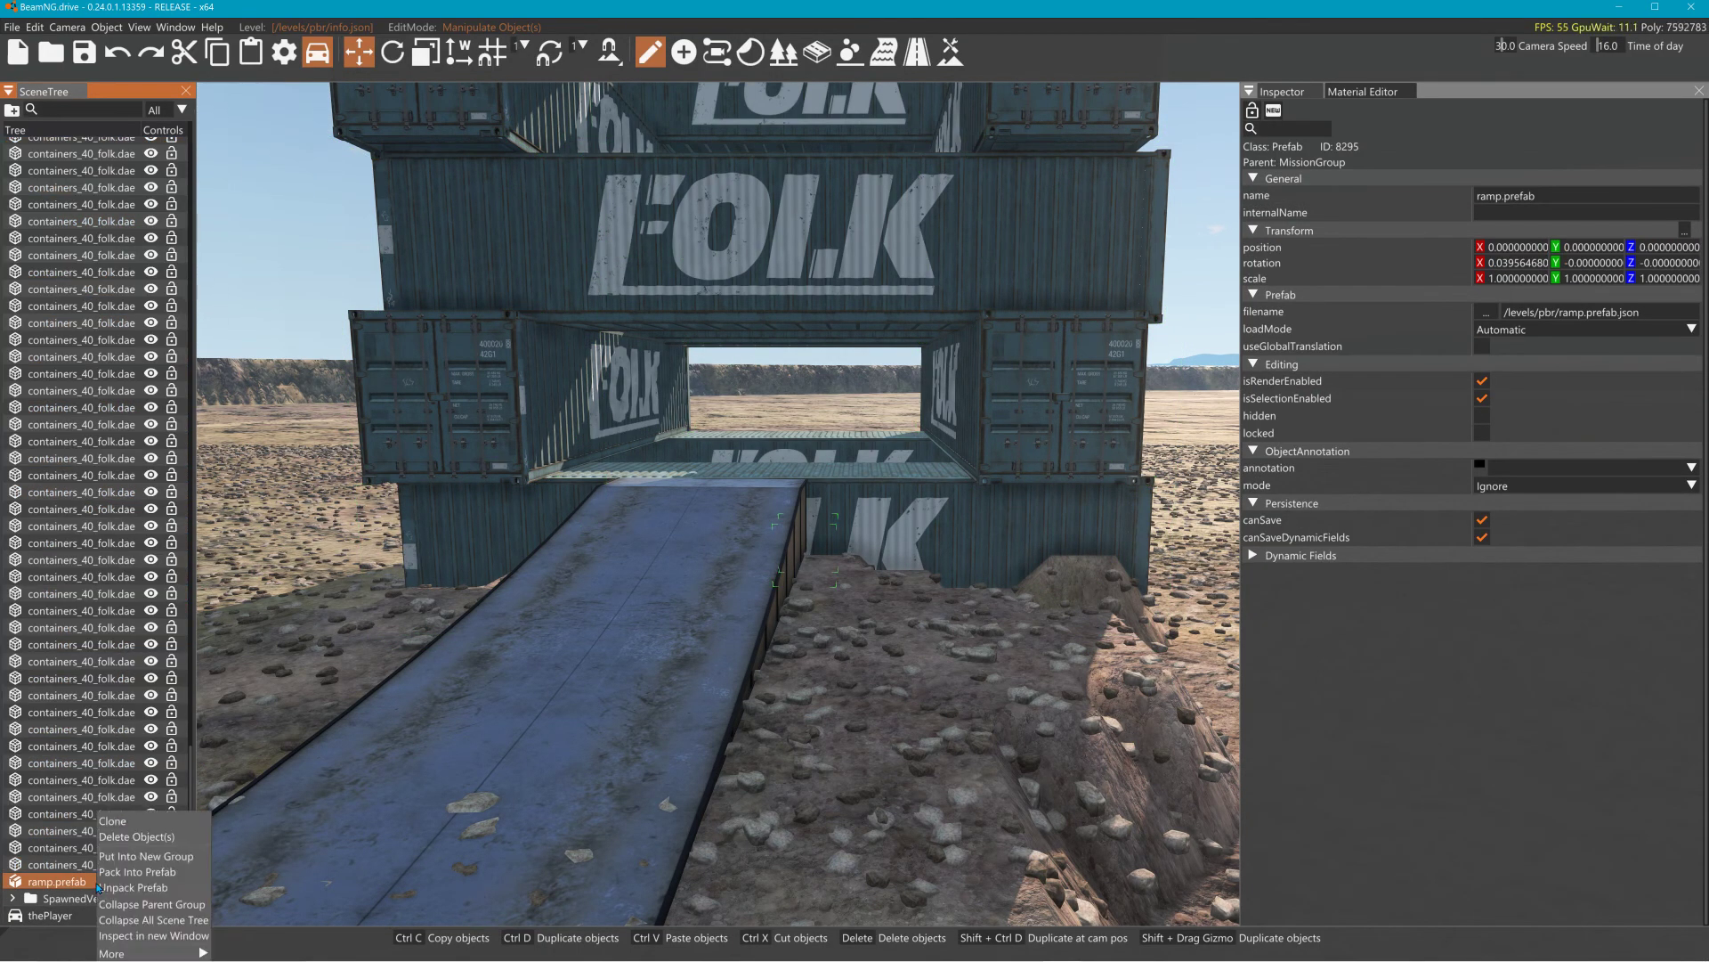
click(138, 888)
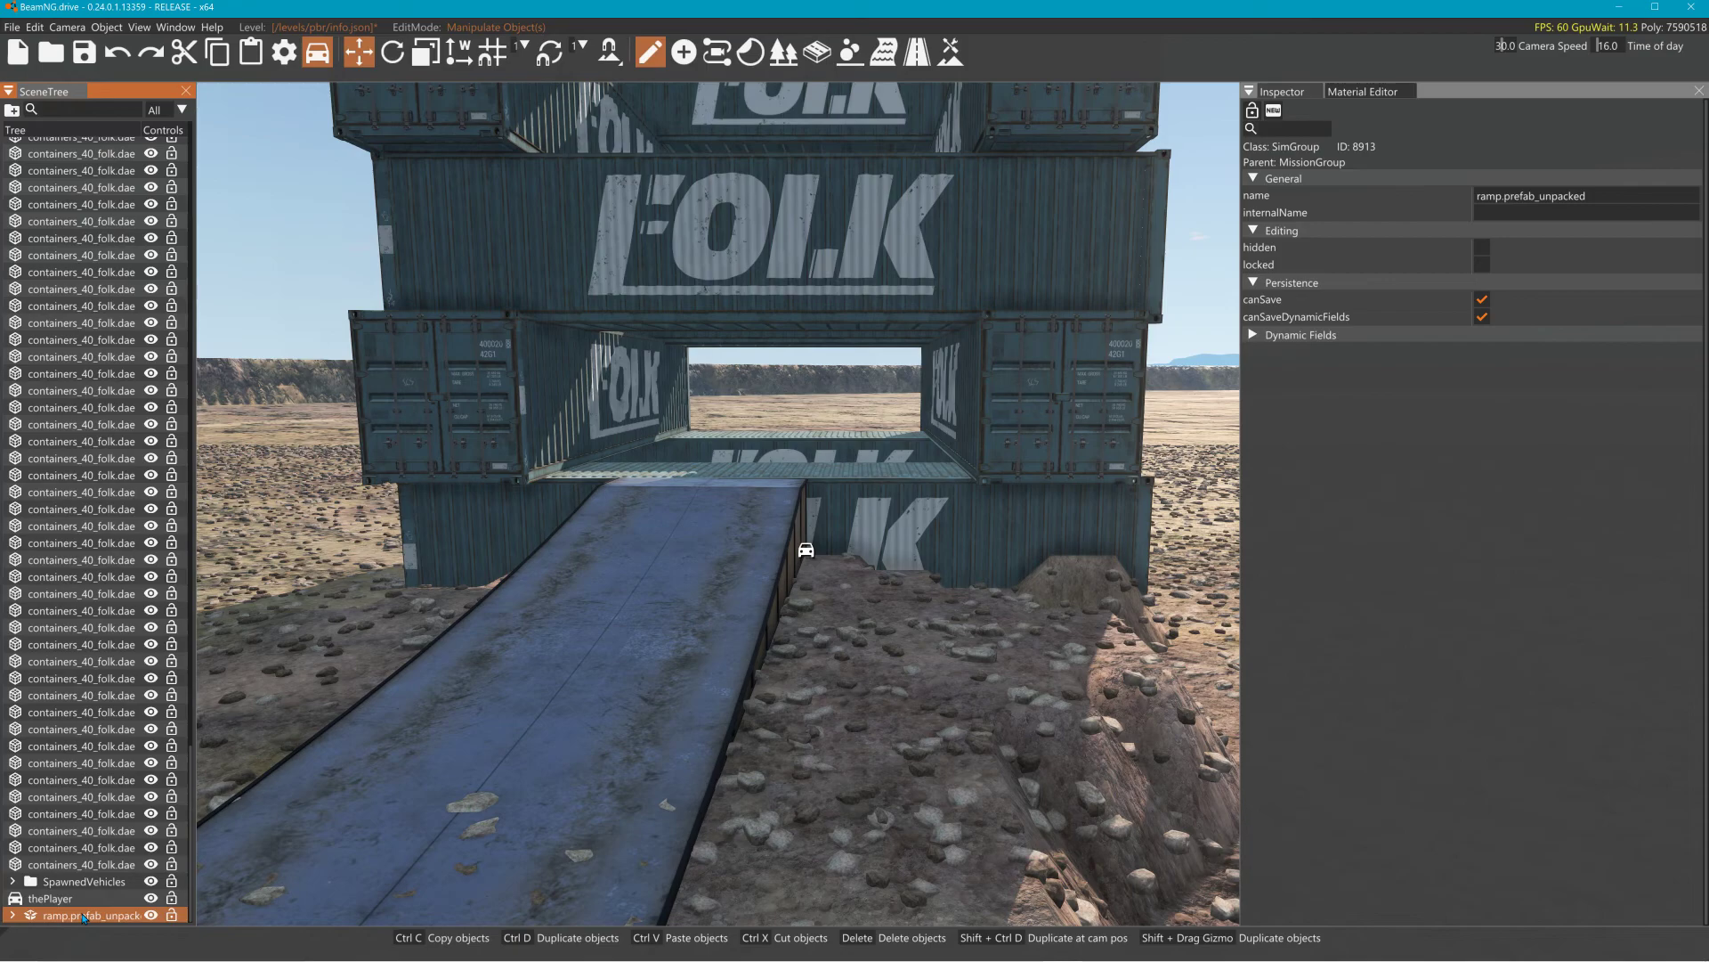
click(155, 914)
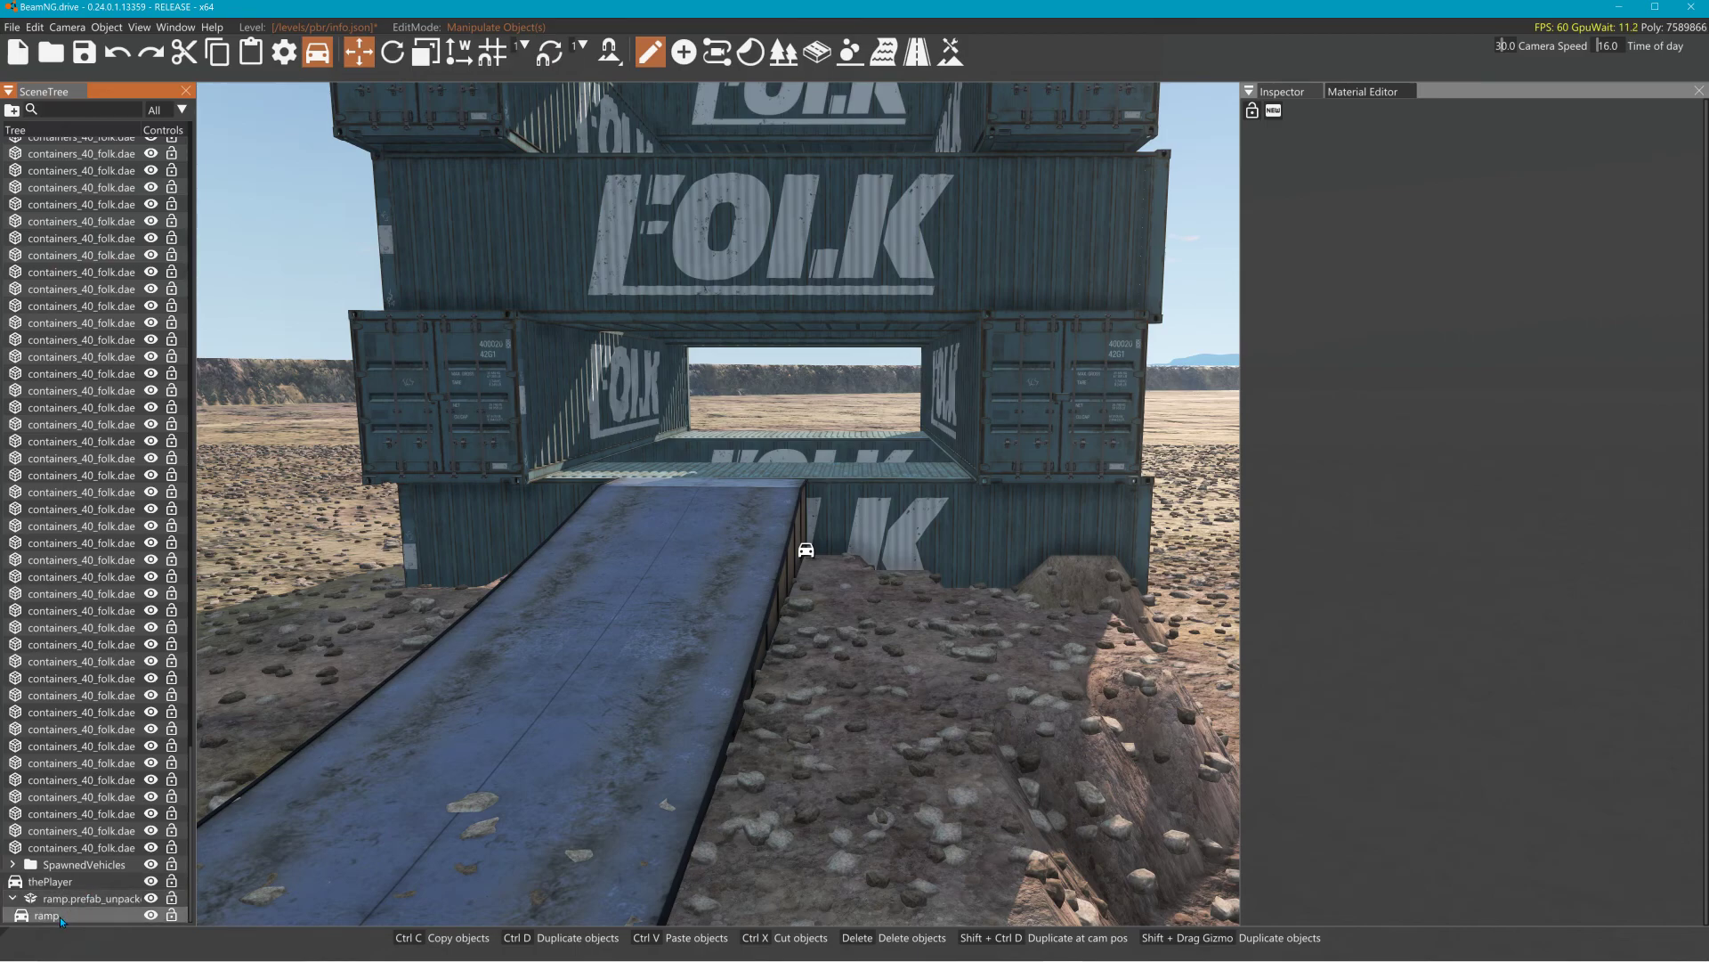
click(70, 904)
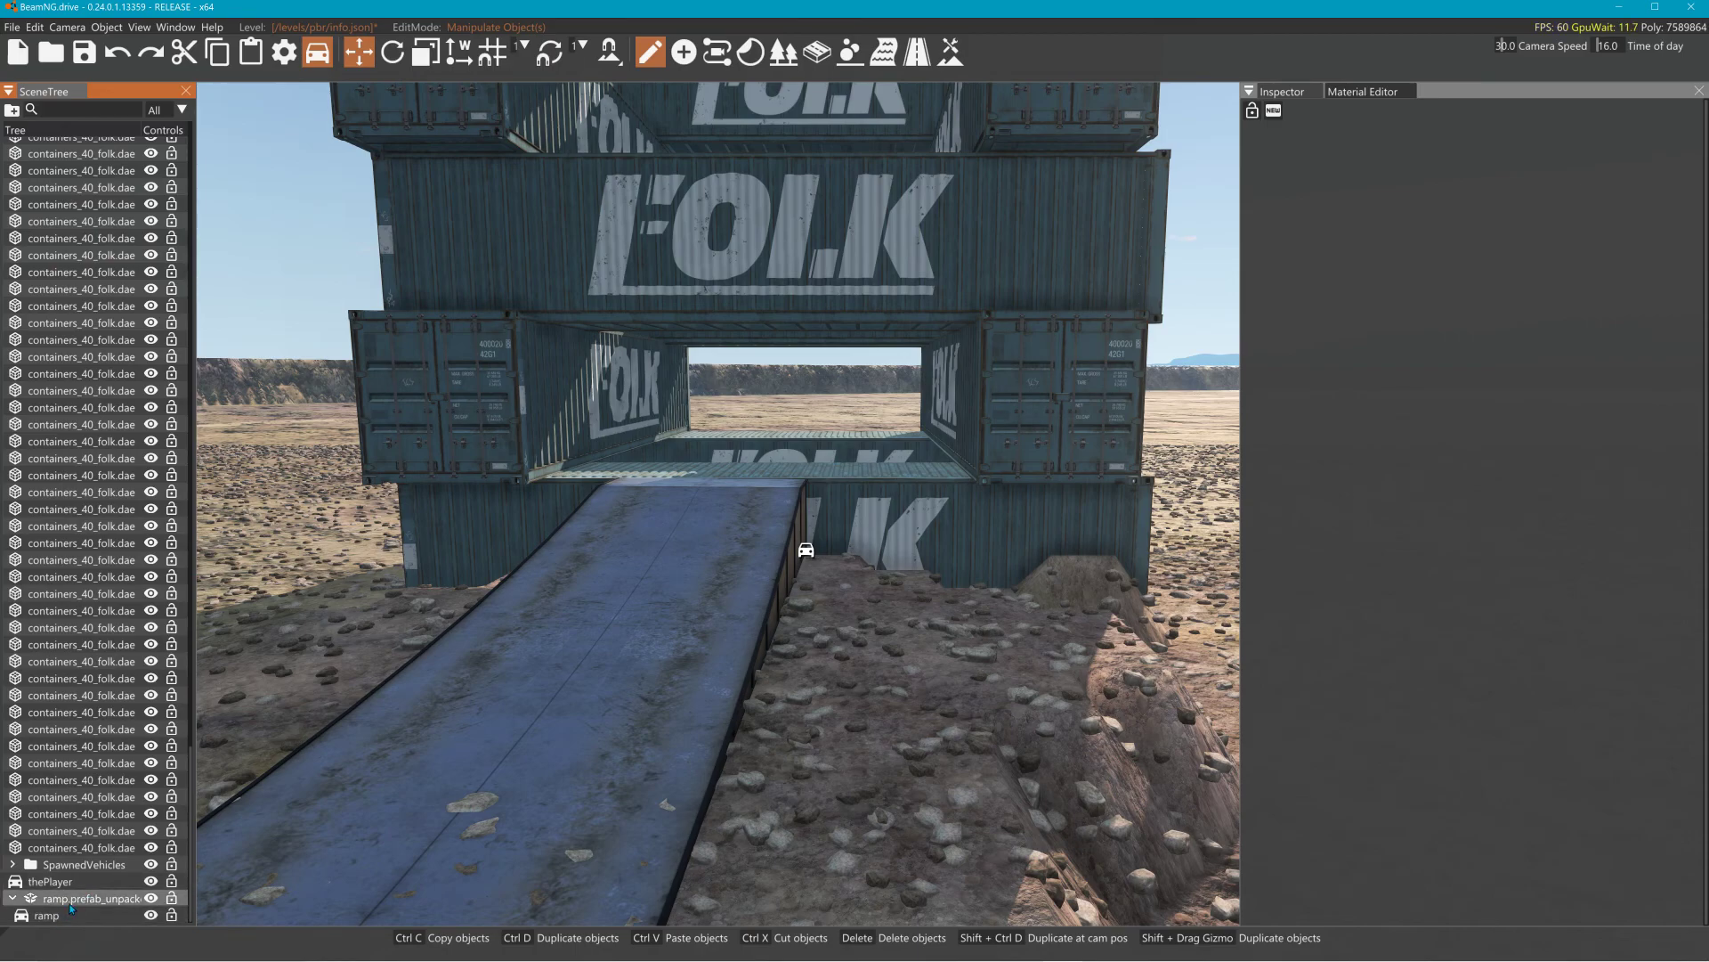
- Select all 128 container objects and drag them into the ramp.prefab_unpacked group
click(79, 852)
scroll(160, 424, up, 10)
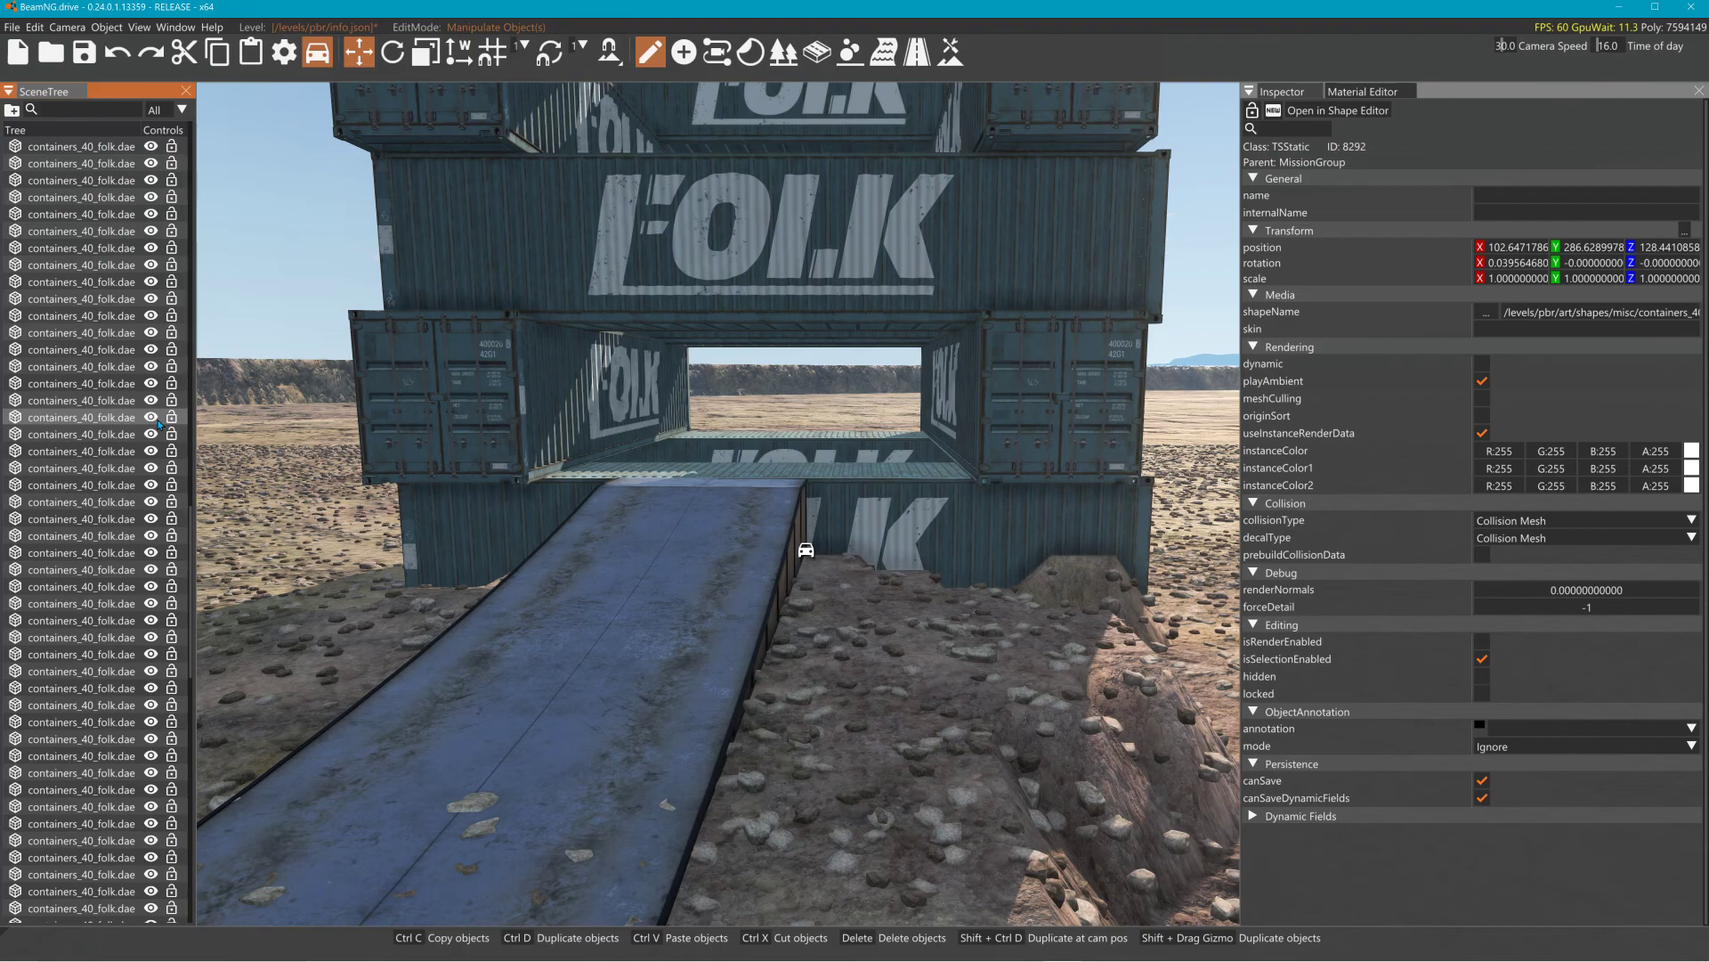
scroll(161, 425, up, 5)
shift+click(58, 712)
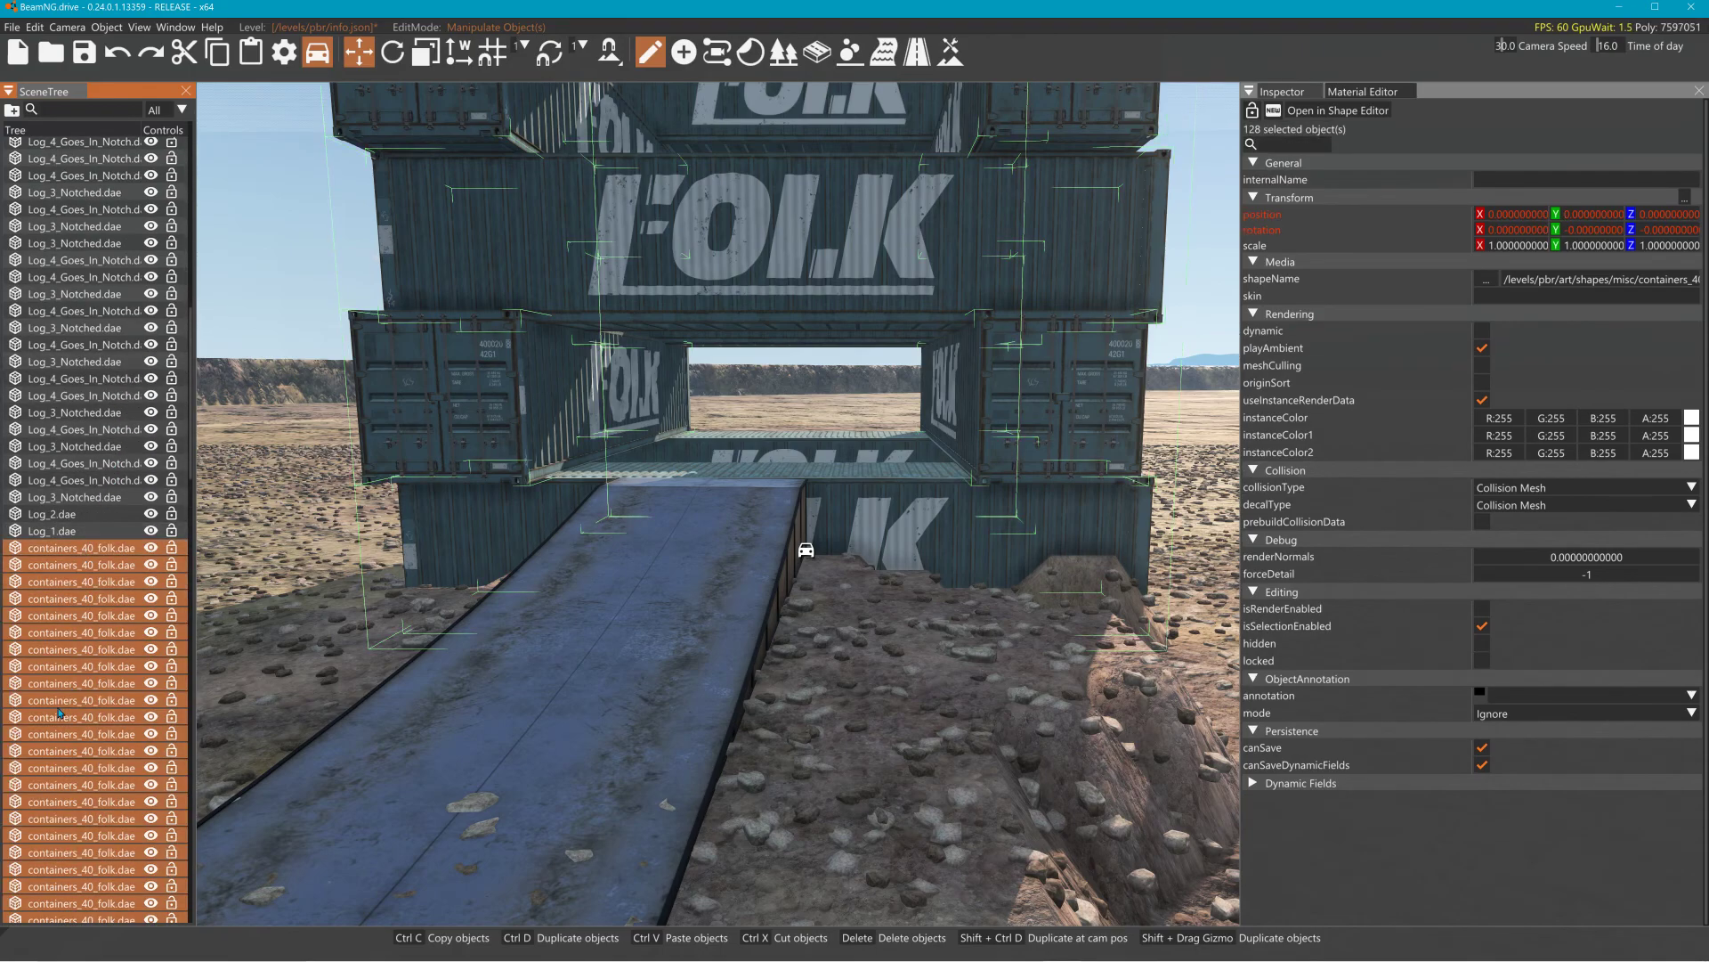
scroll(67, 730, down, 4)
scroll(80, 757, down, 4)
scroll(89, 774, down, 4)
scroll(98, 792, down, 3)
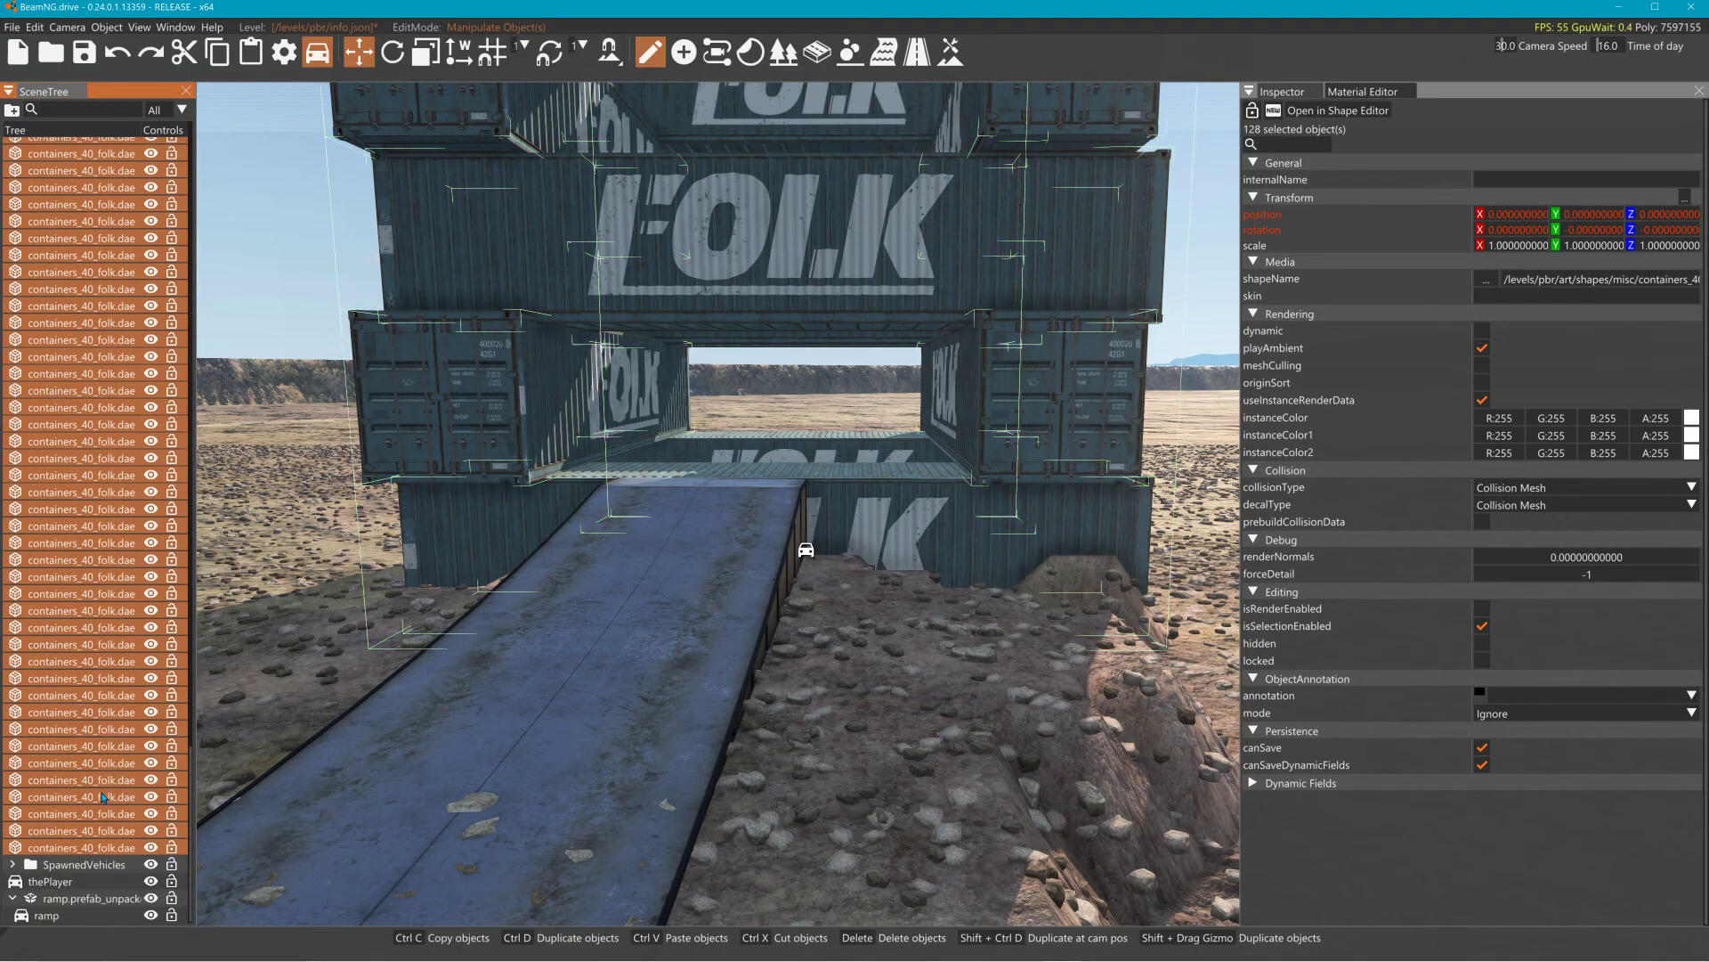
drag(95, 816, 104, 914)
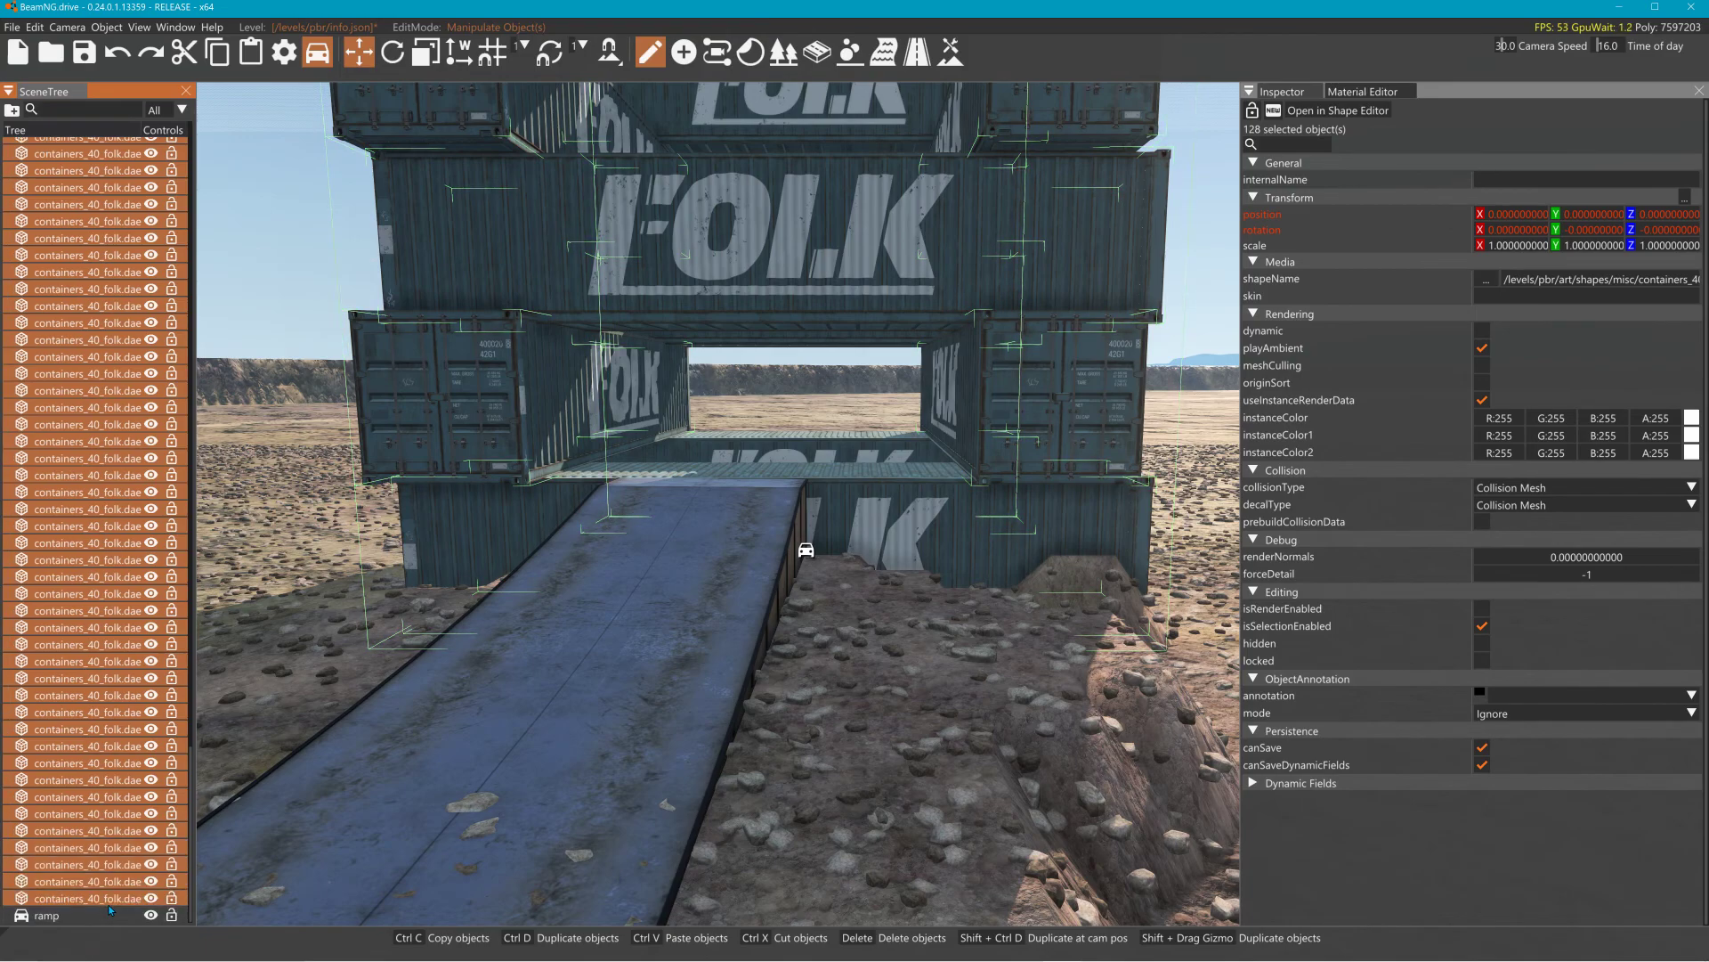
- Collapse the ramp.prefab_unpacked group and bring up its context menu
scroll(123, 647, up, 5)
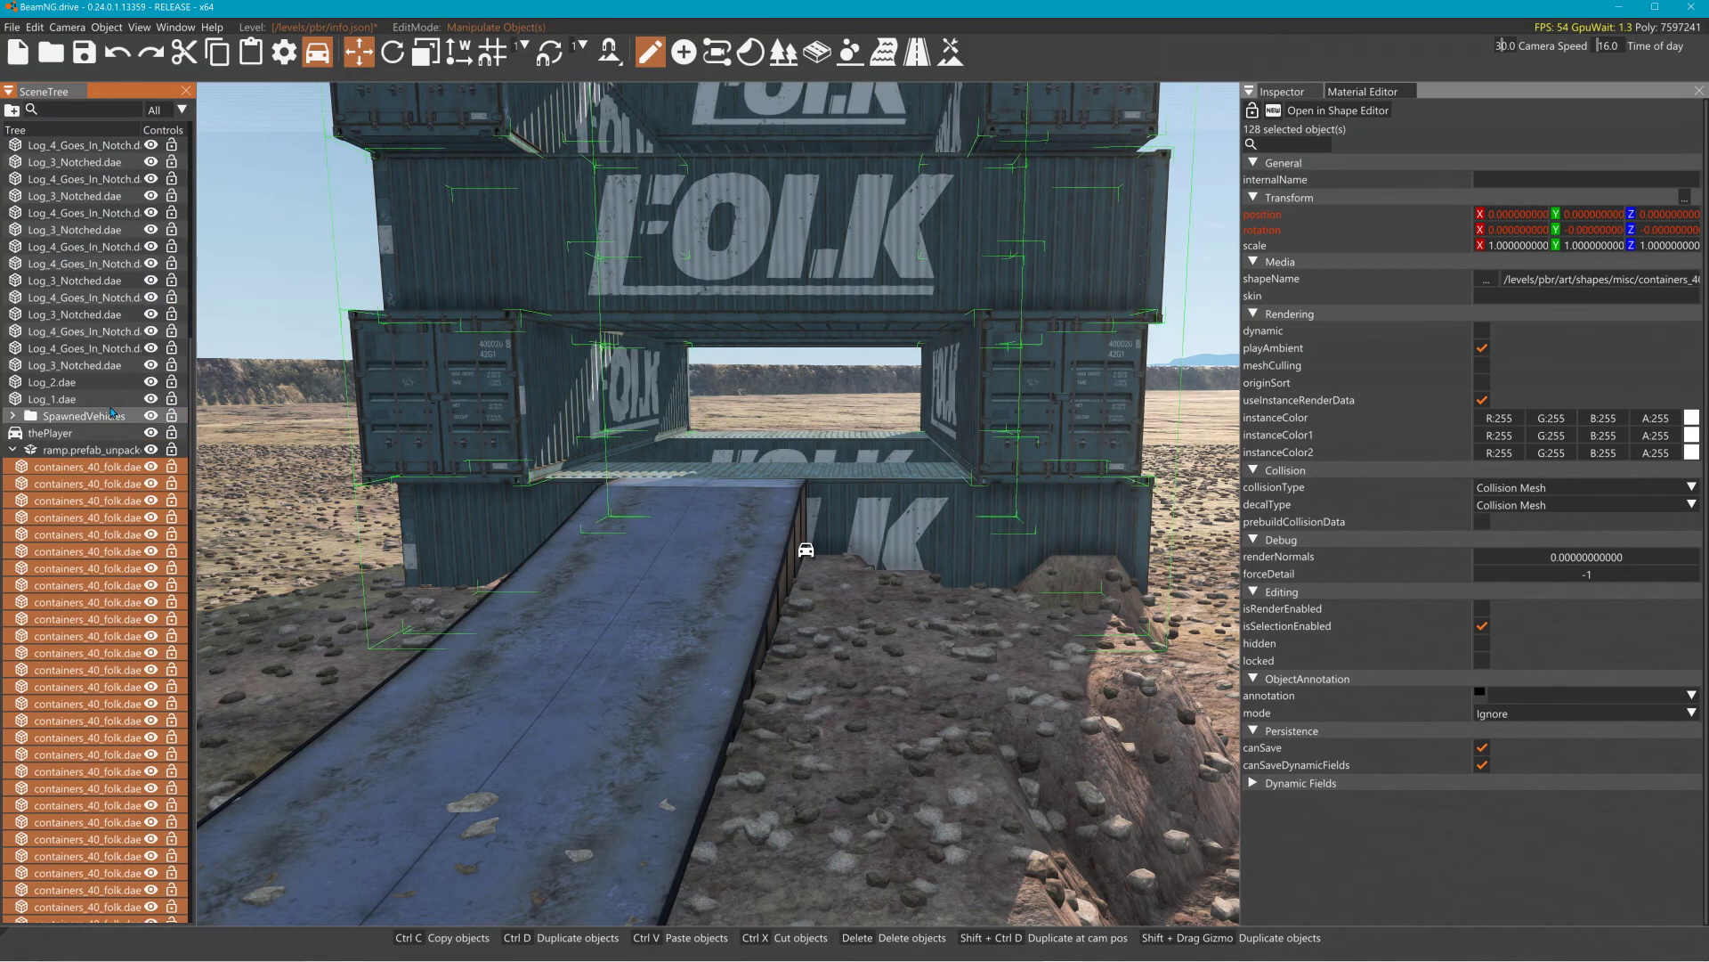
click(13, 450)
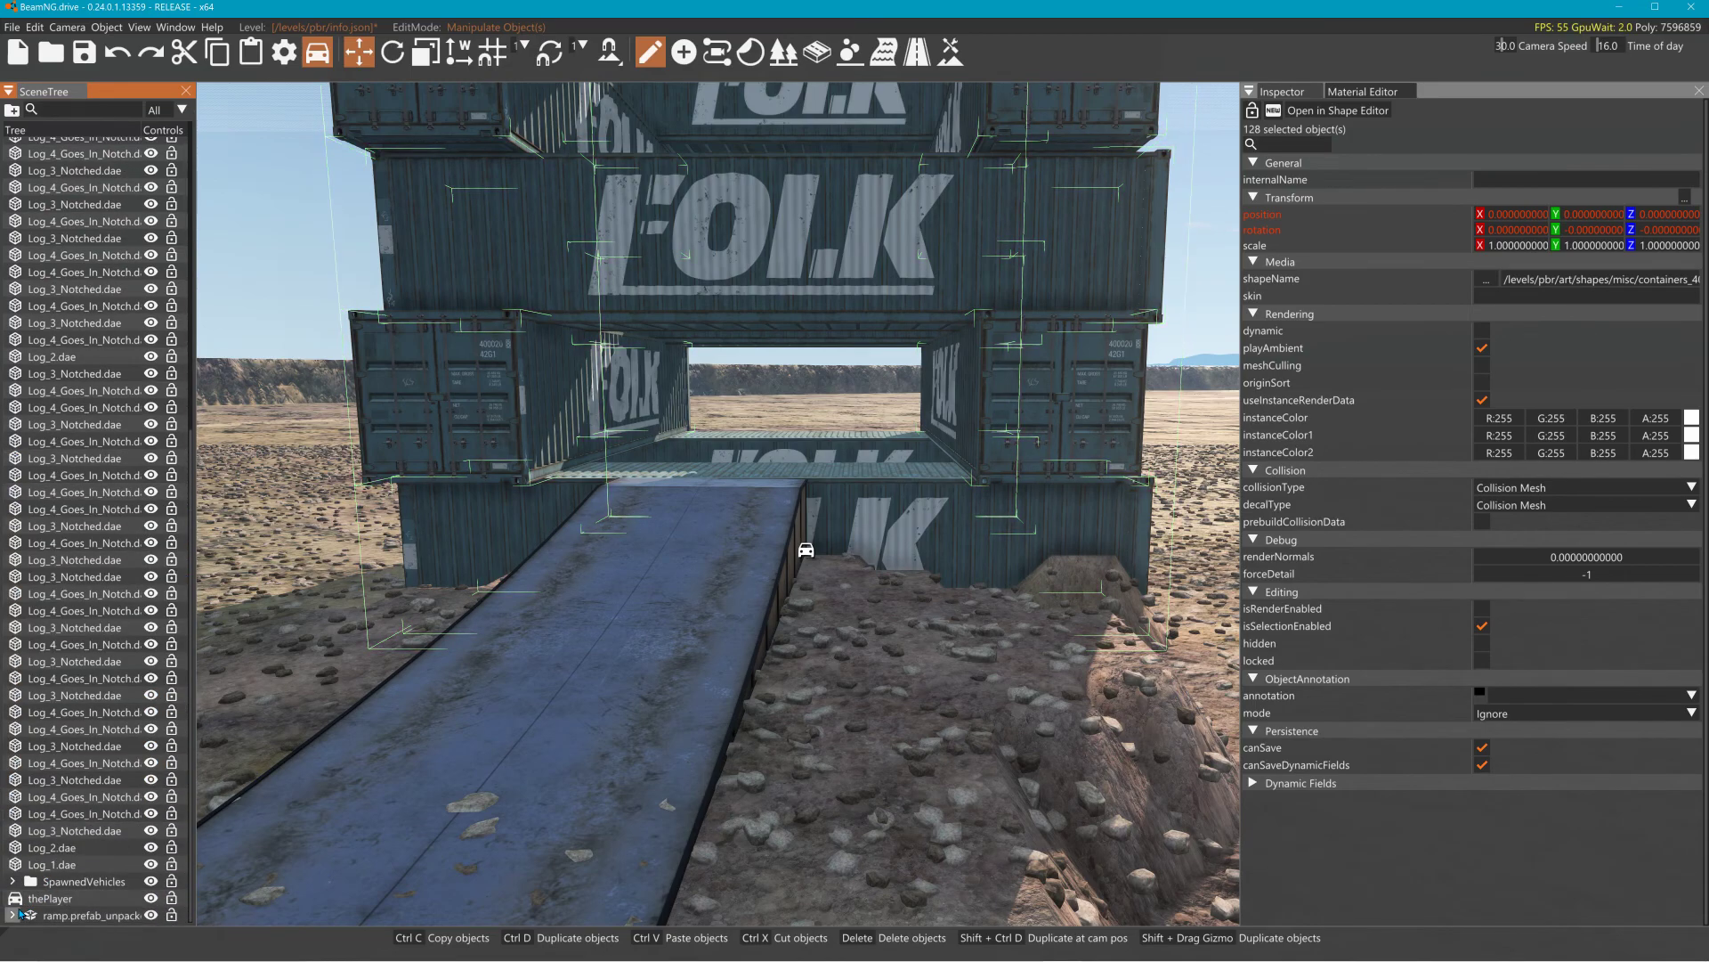
click(54, 916)
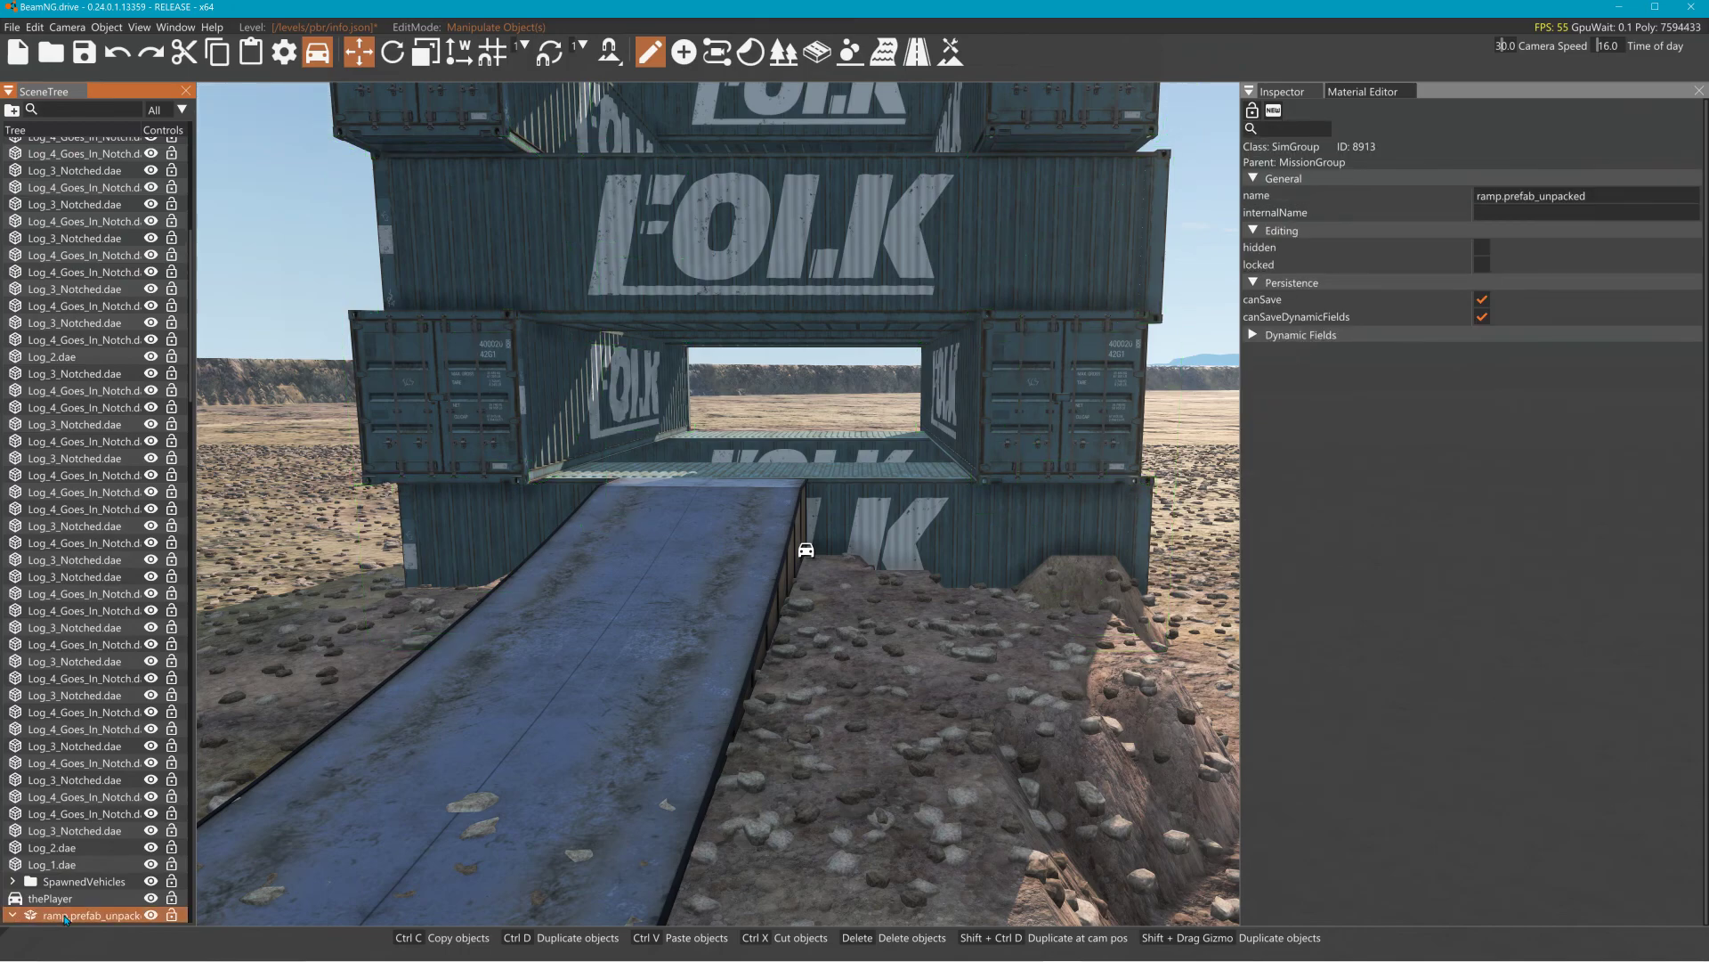
right_click(66, 918)
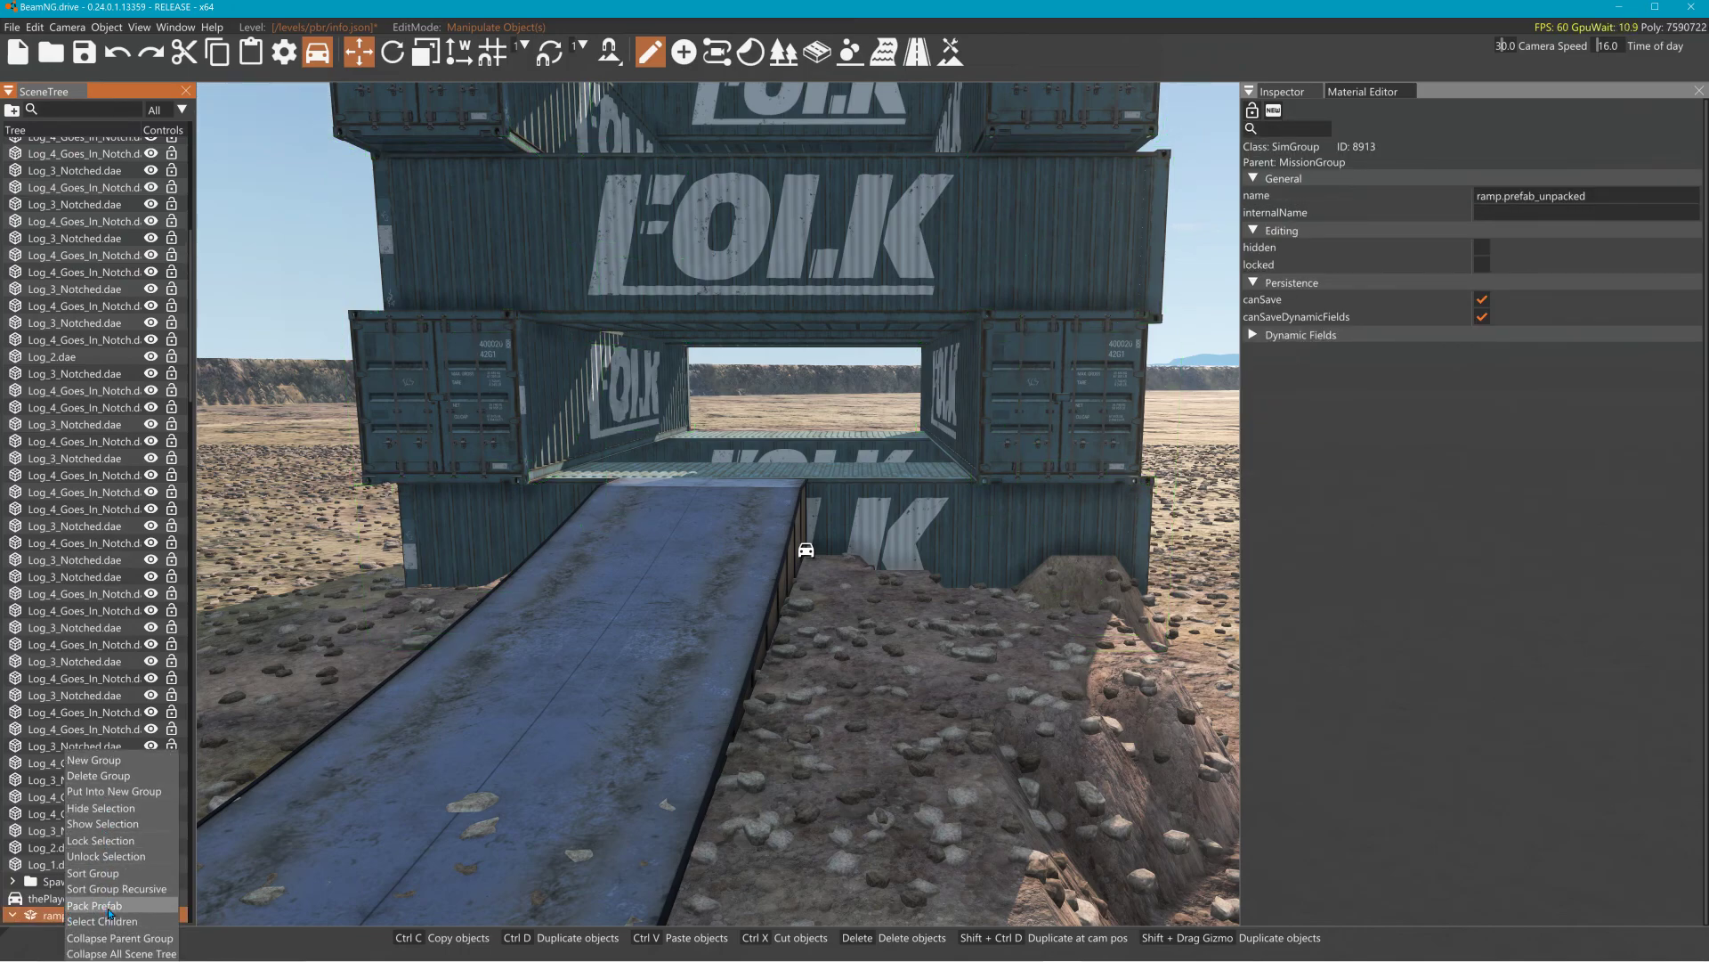
- Pack the ramp.prefab_unpacked group into a single ramp.prefab and look over the tower
click(110, 912)
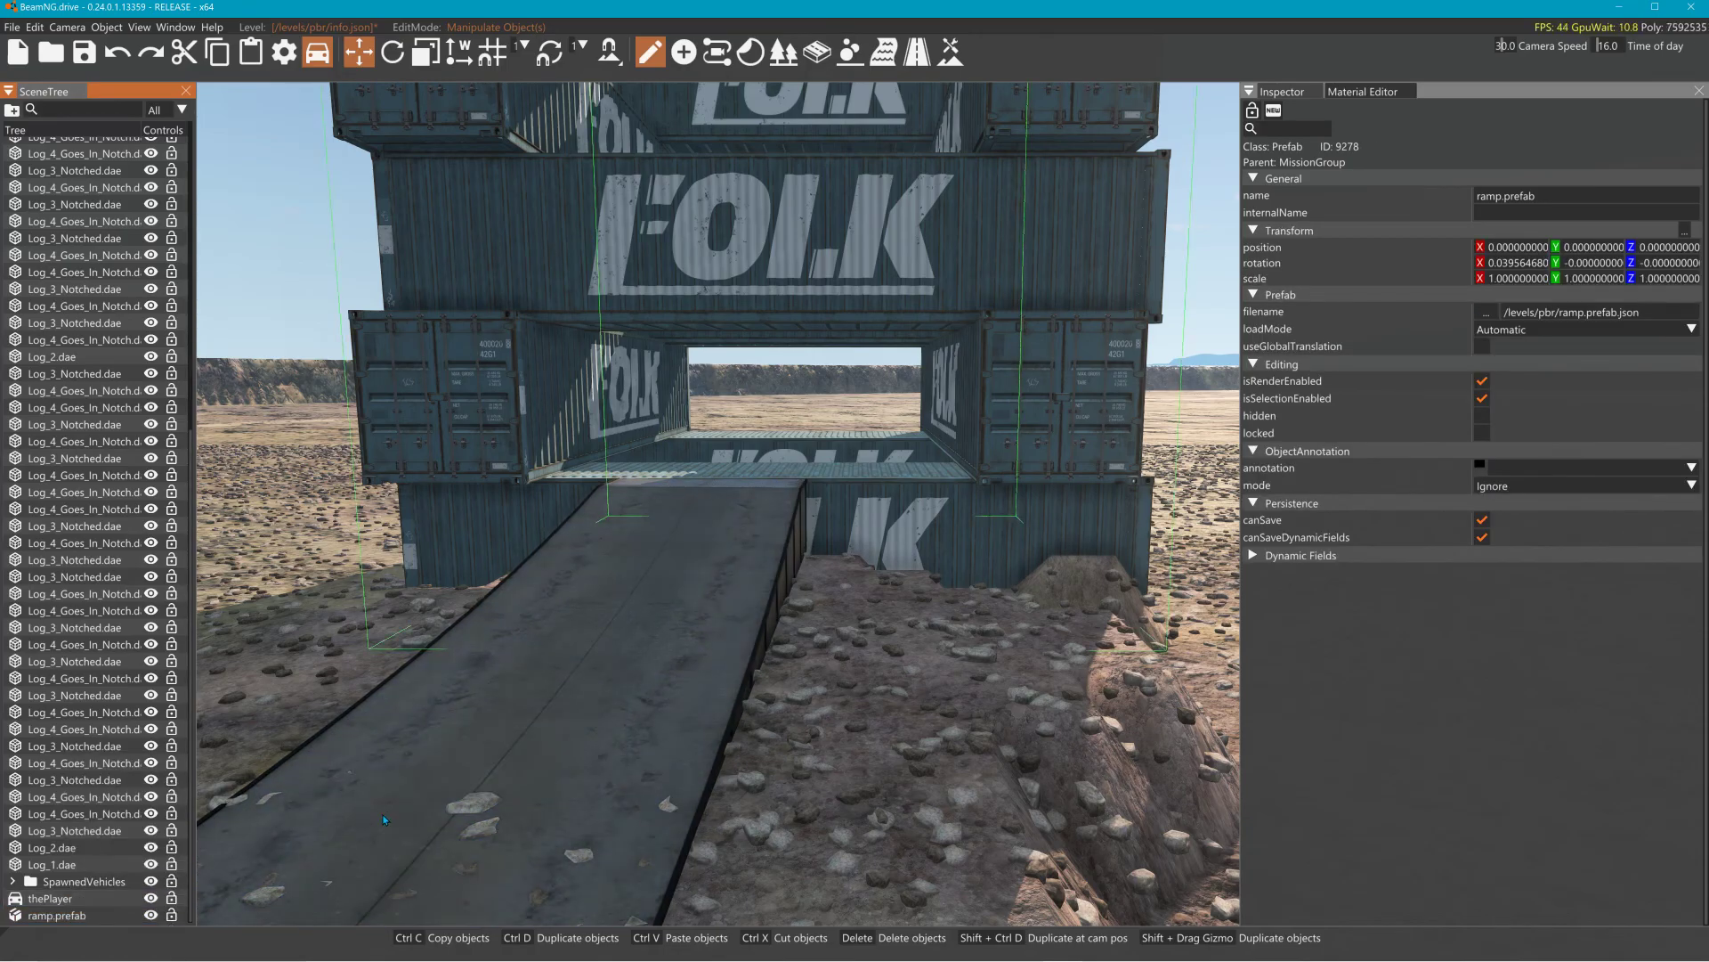
right_drag(623, 535, 623, 374)
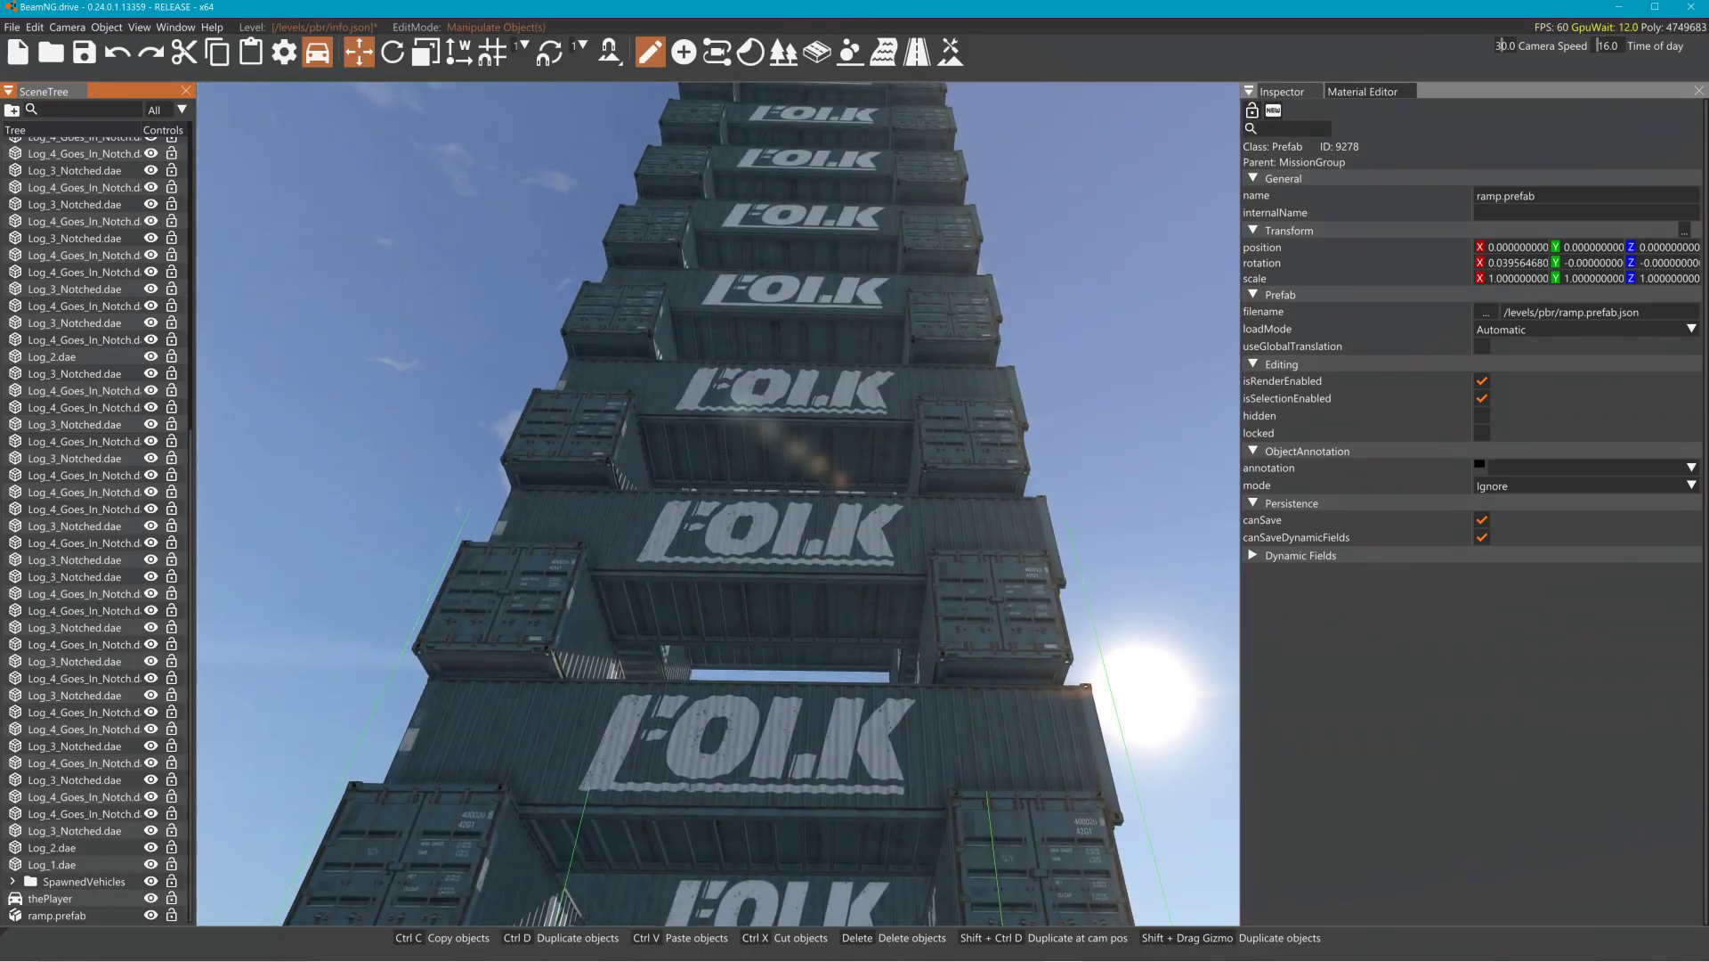
right_drag(623, 534, 623, 401)
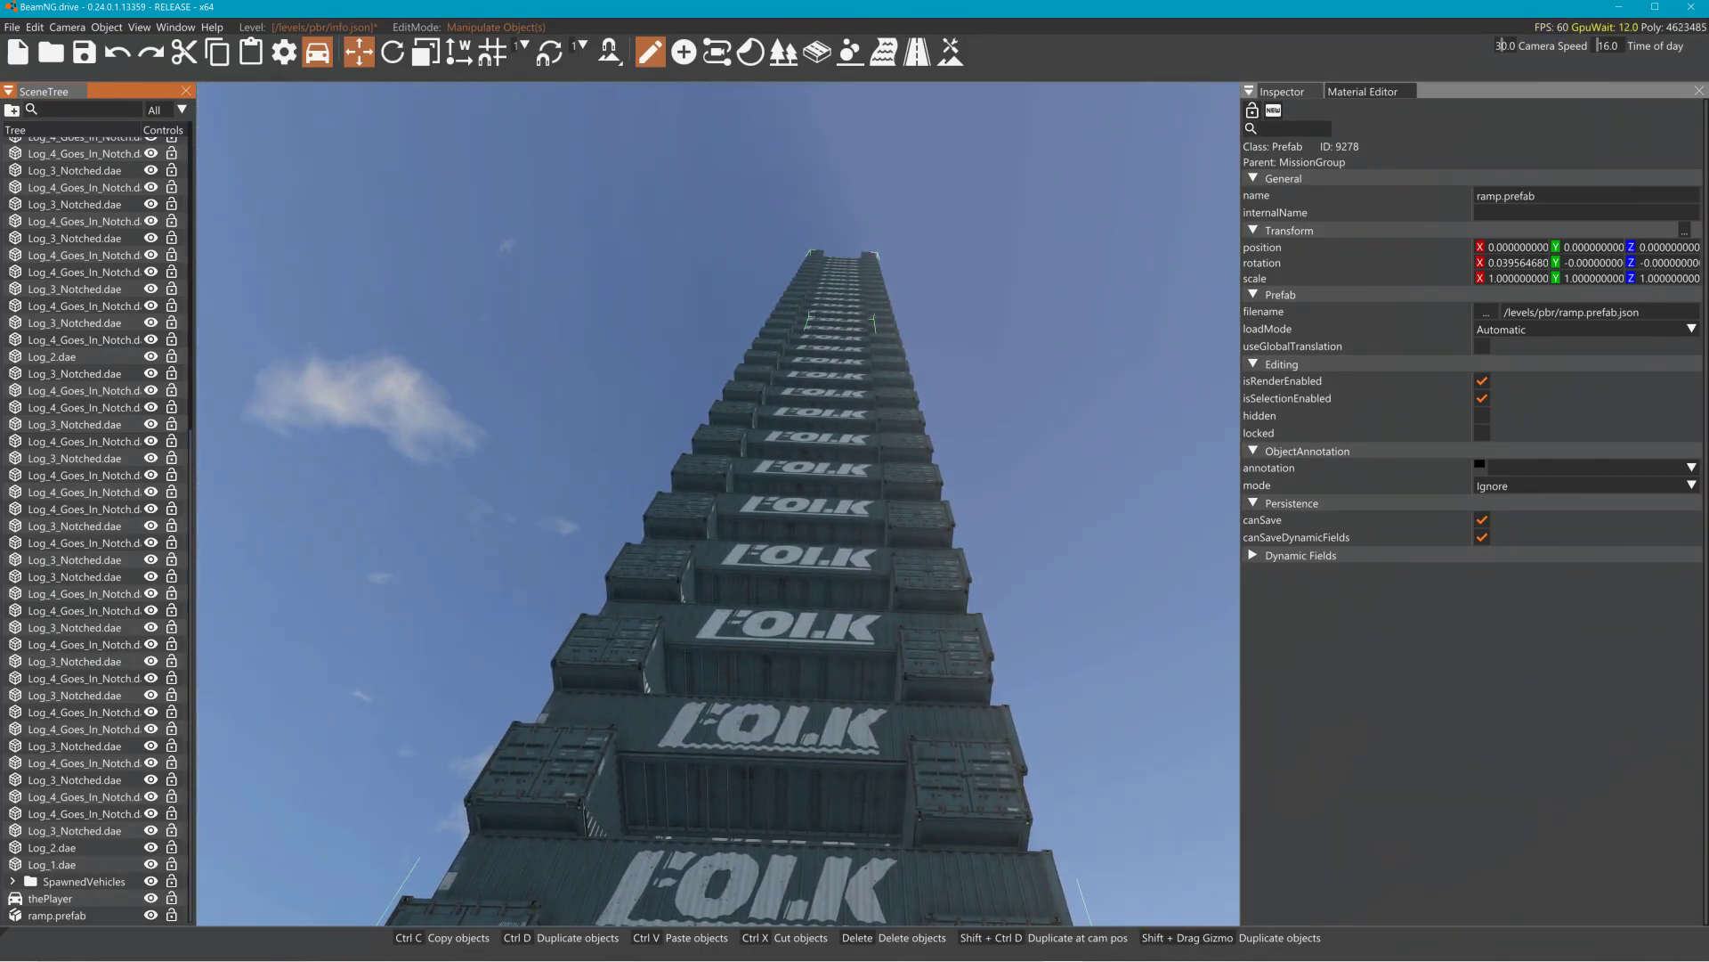
right_drag(416, 624, 416, 833)
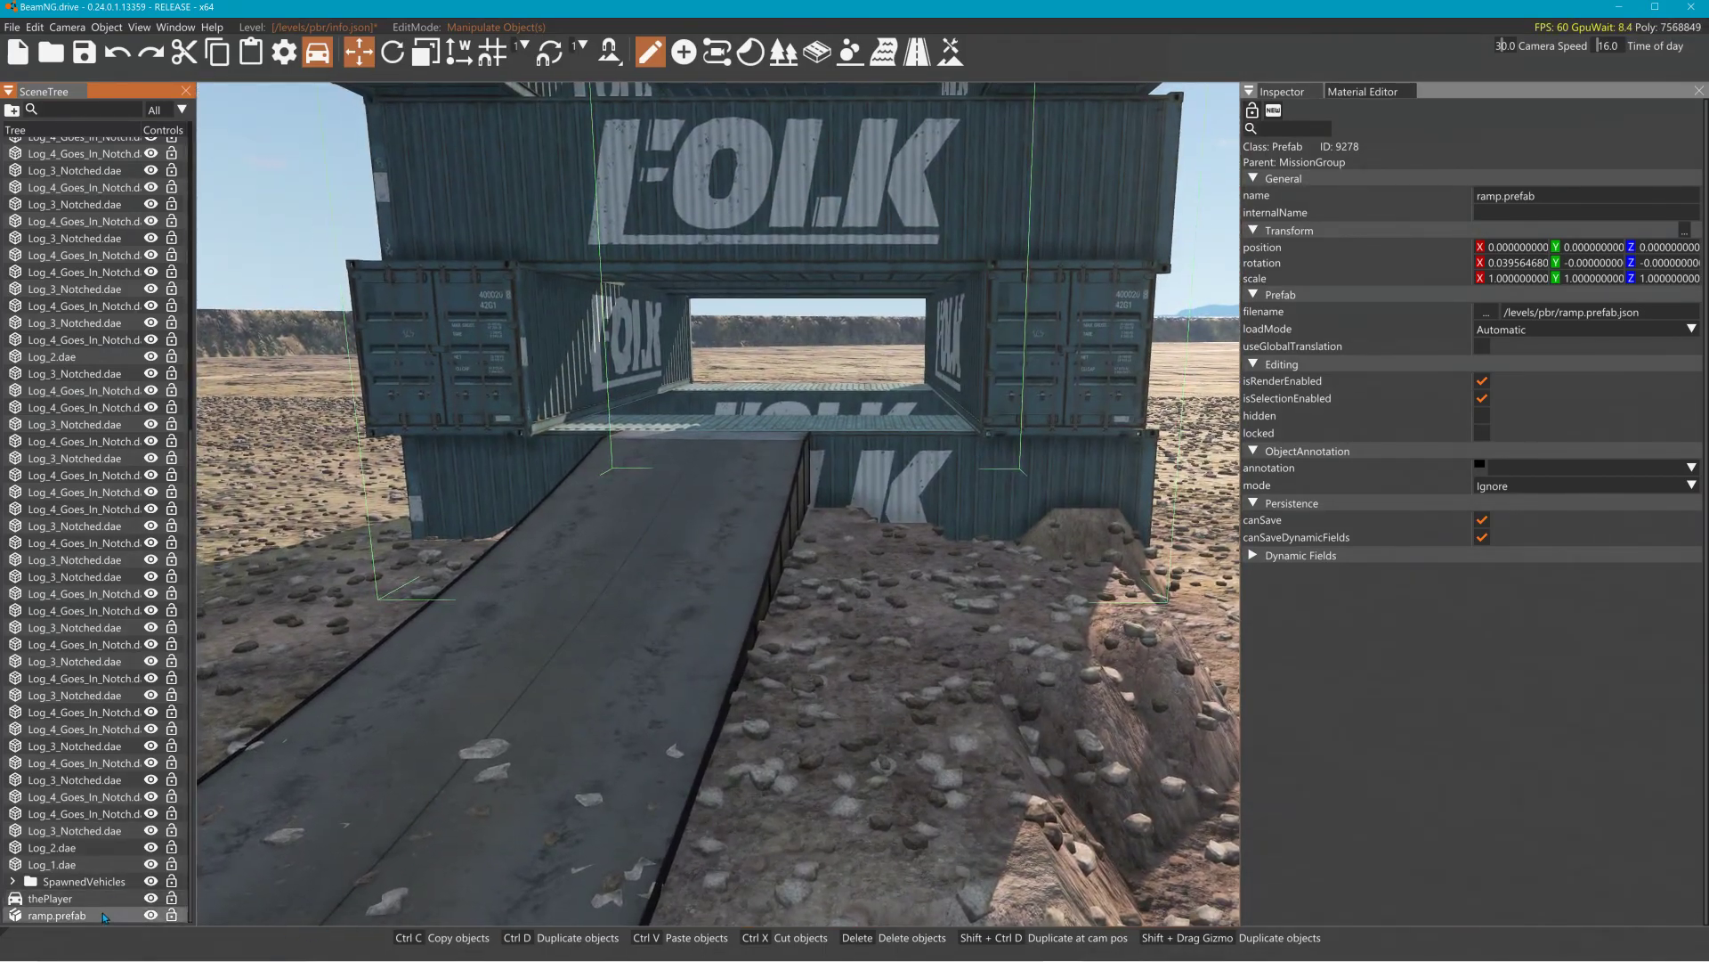
- Focus on the new ramp.prefab and slide it along X to about -9.08
click(105, 917)
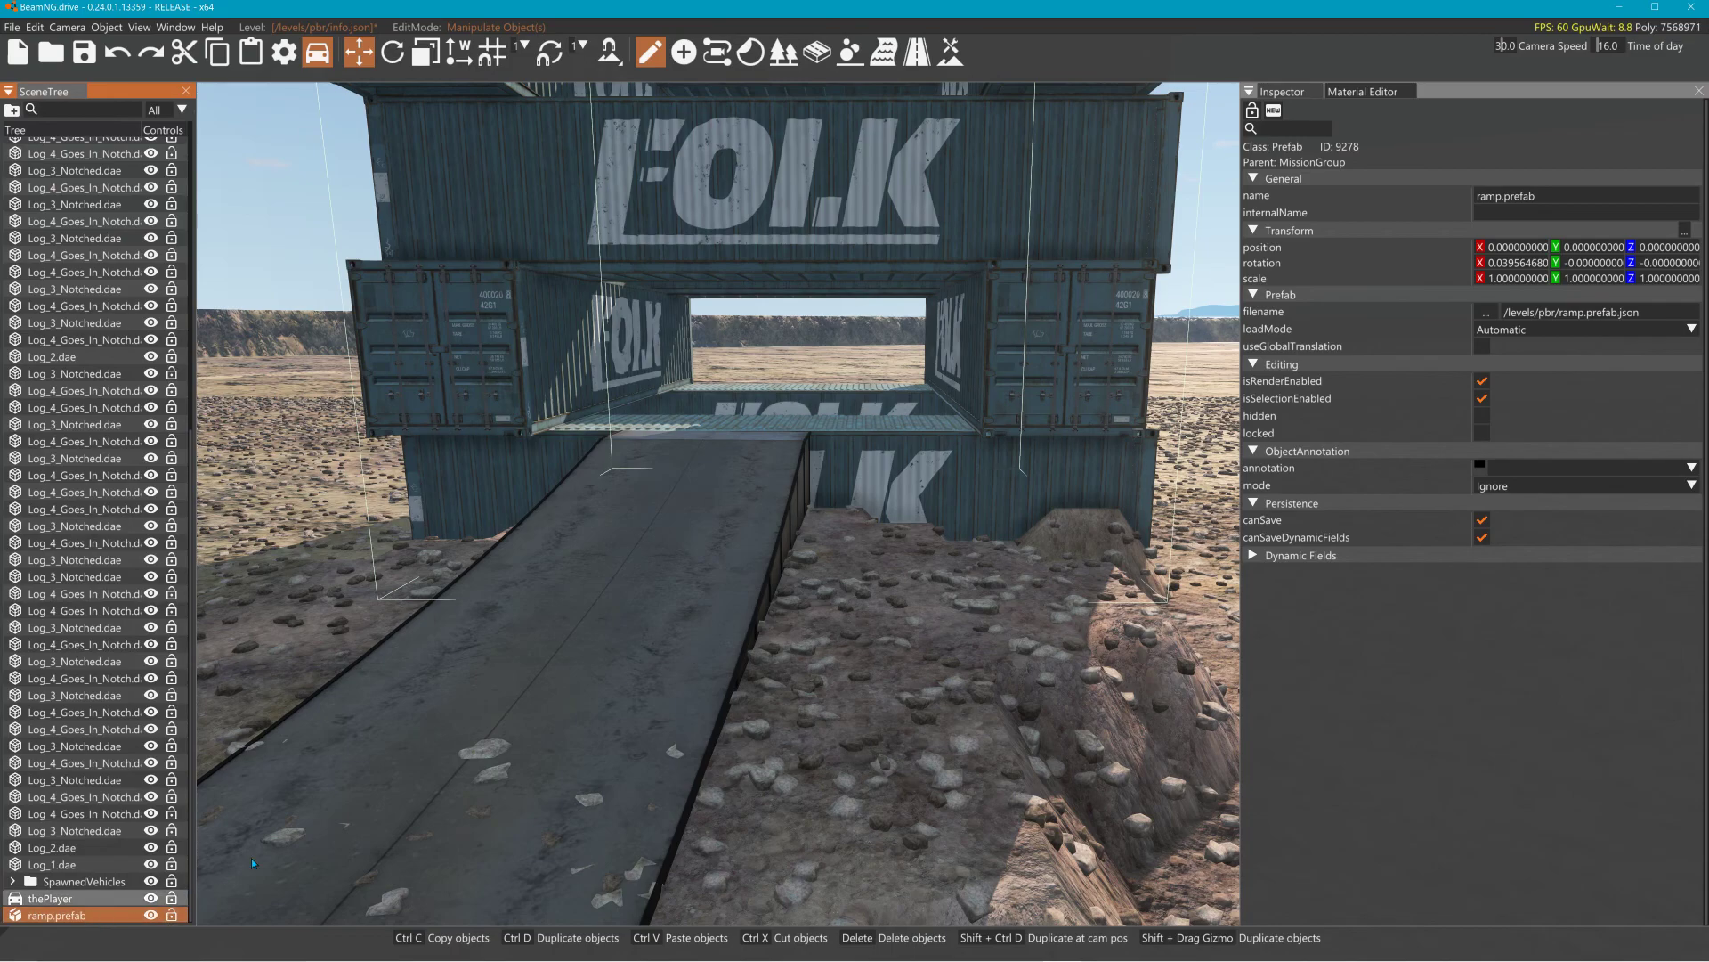
click(397, 64)
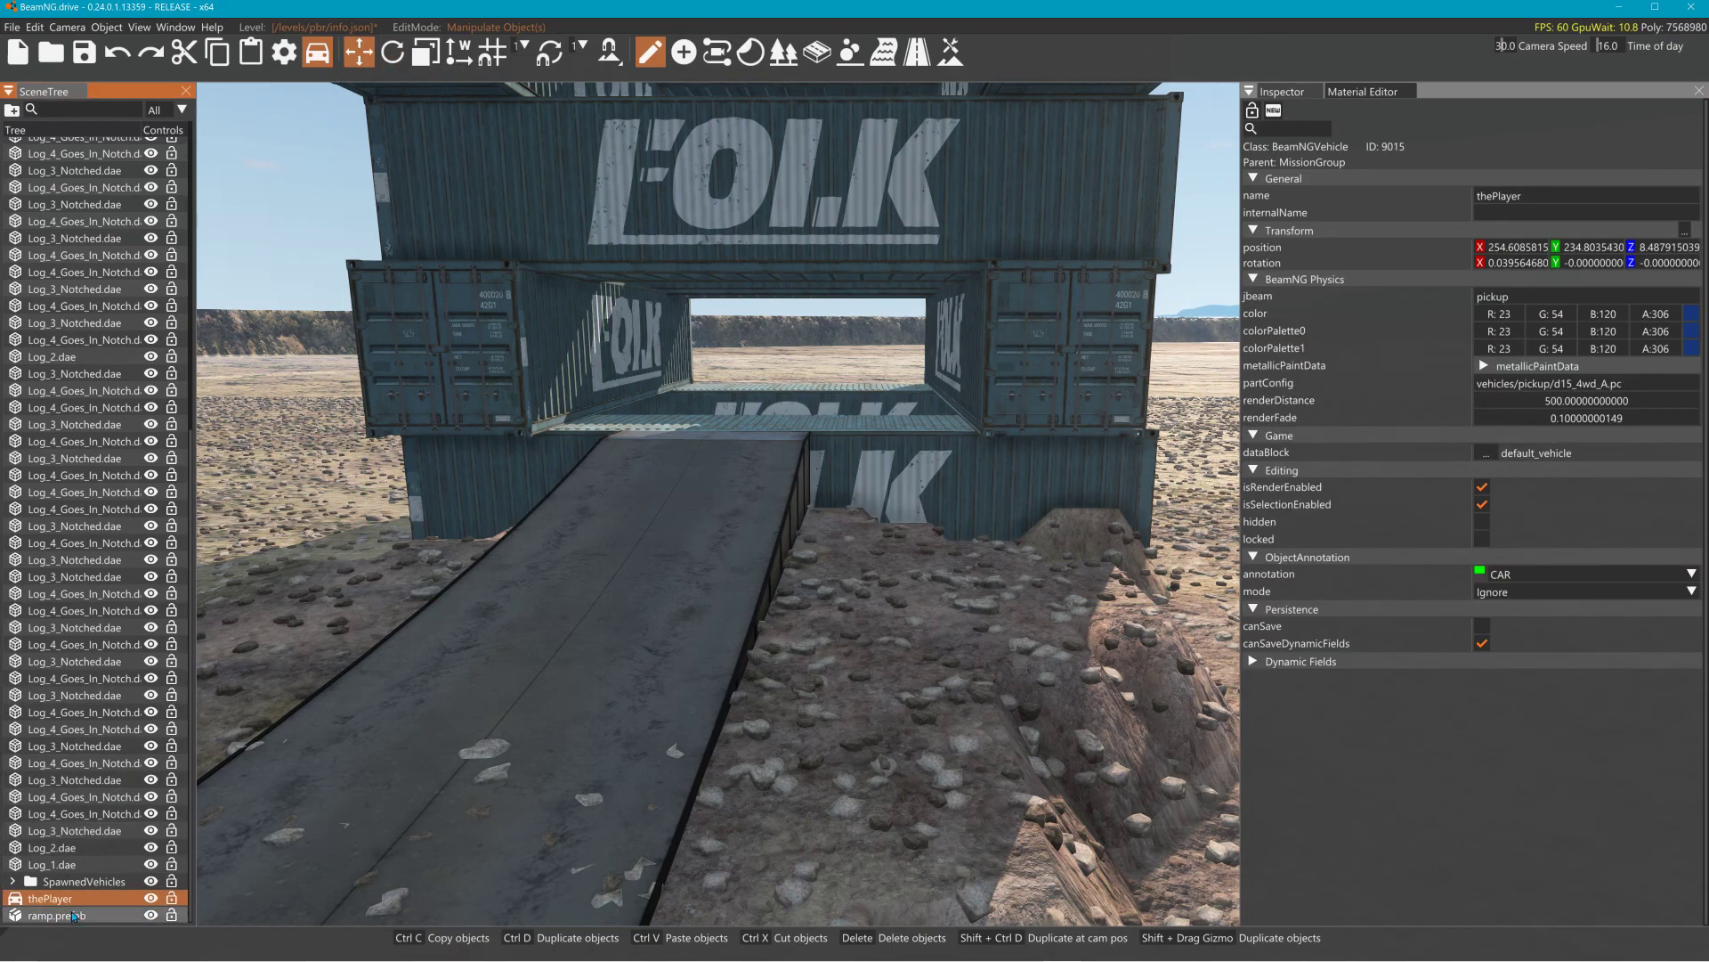
double_click(57, 915)
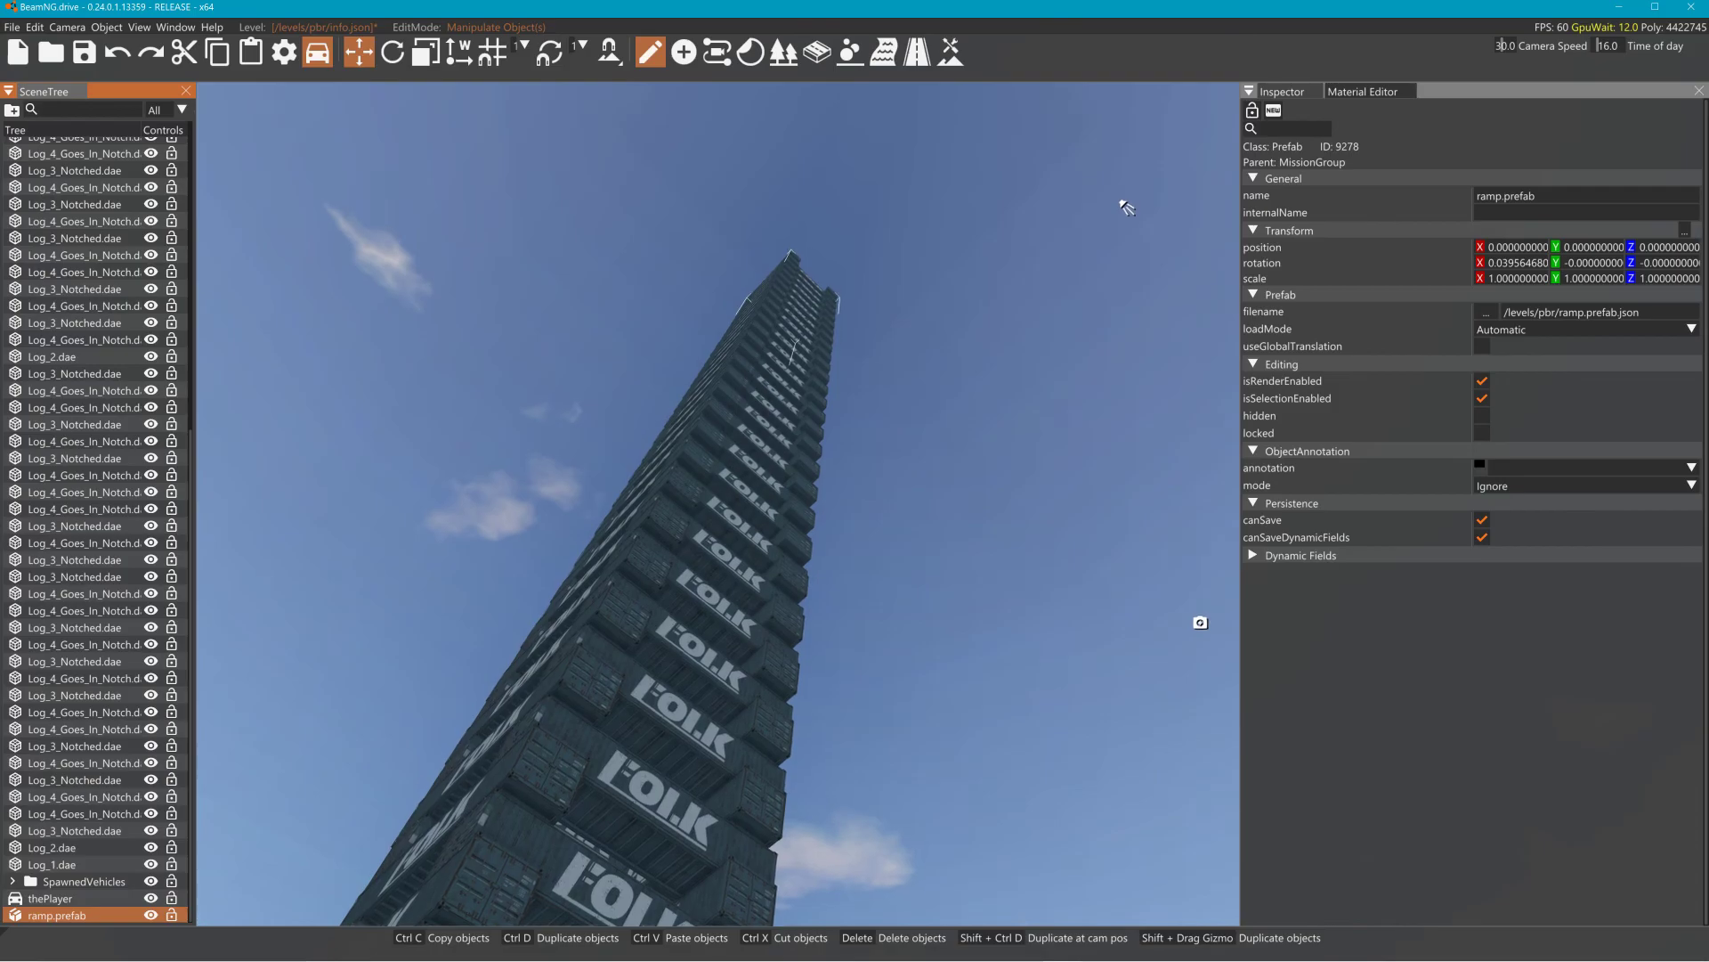
right_drag(1126, 210, 1050, 356)
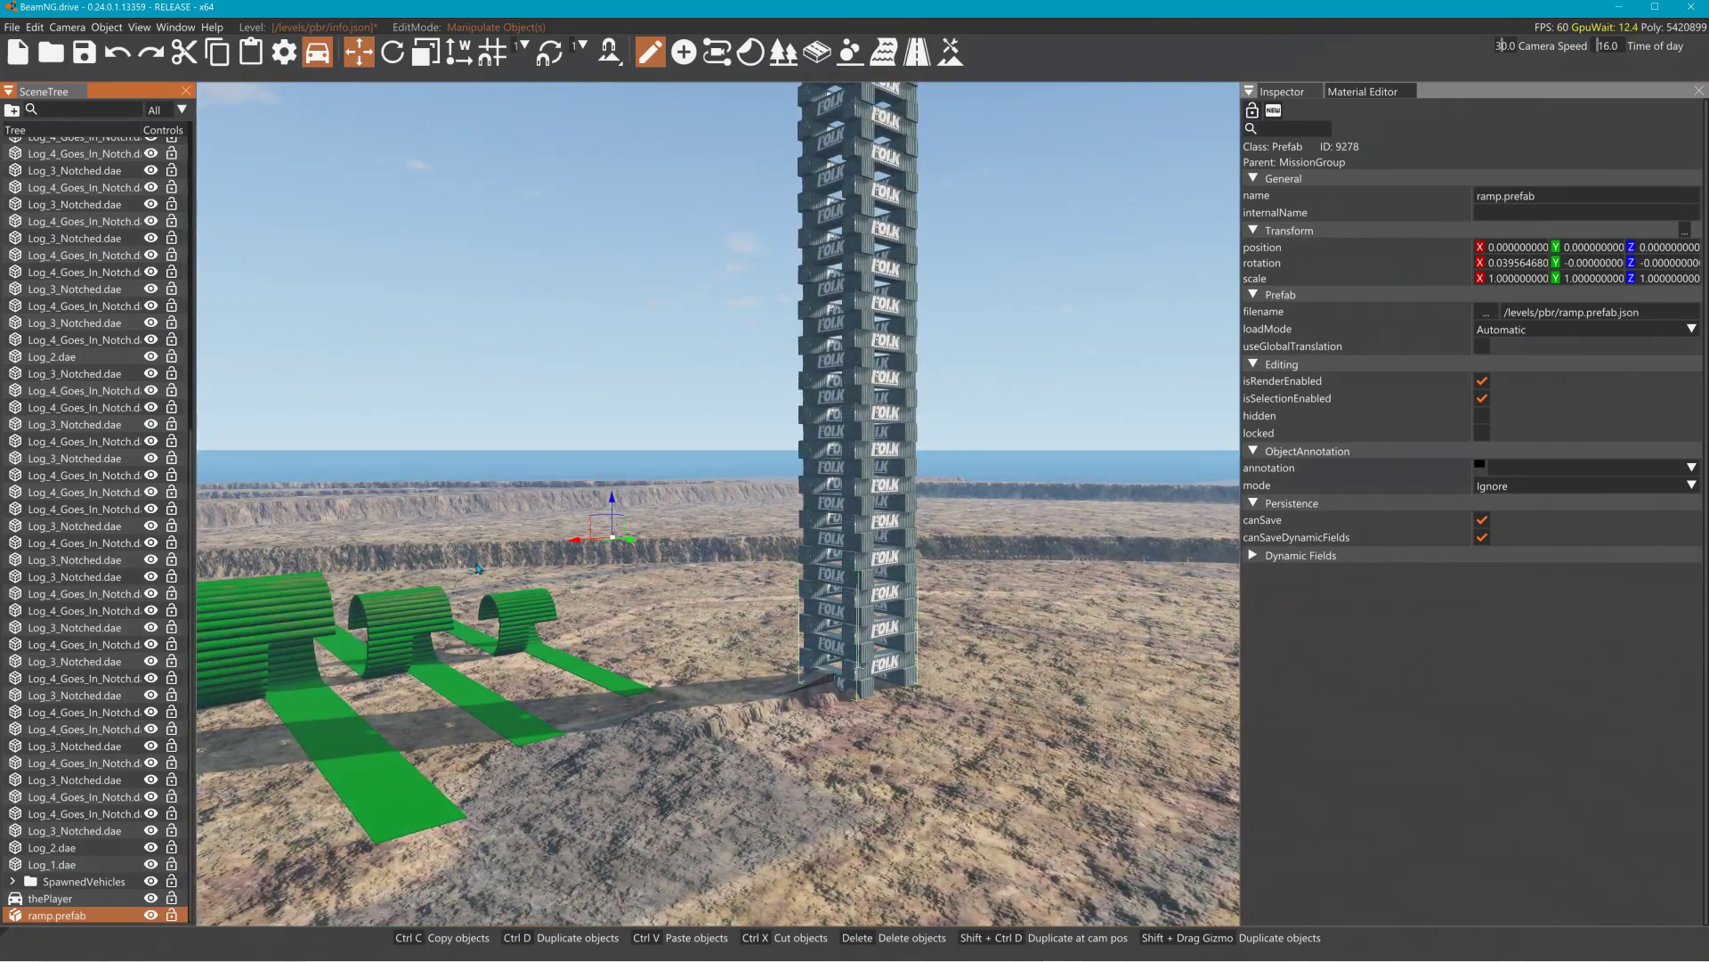
mouse_move(504, 561)
mouse_down()
mouse_move(571, 546)
mouse_move(544, 563)
mouse_up()
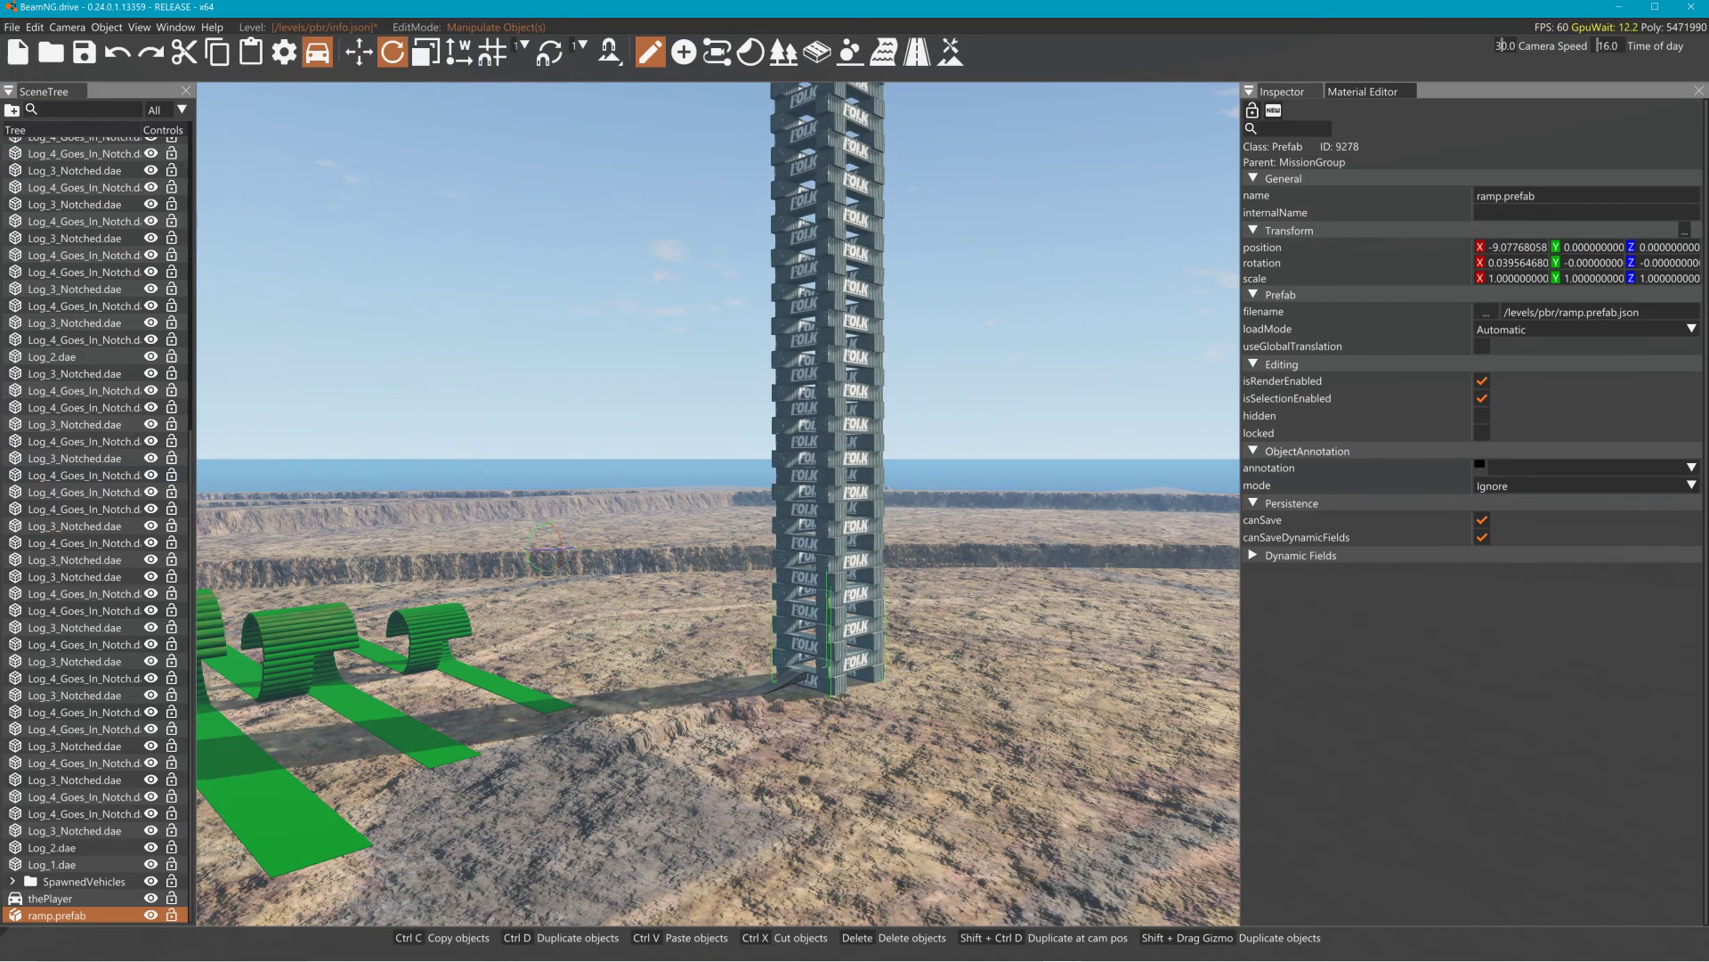
key(ctrl+a)
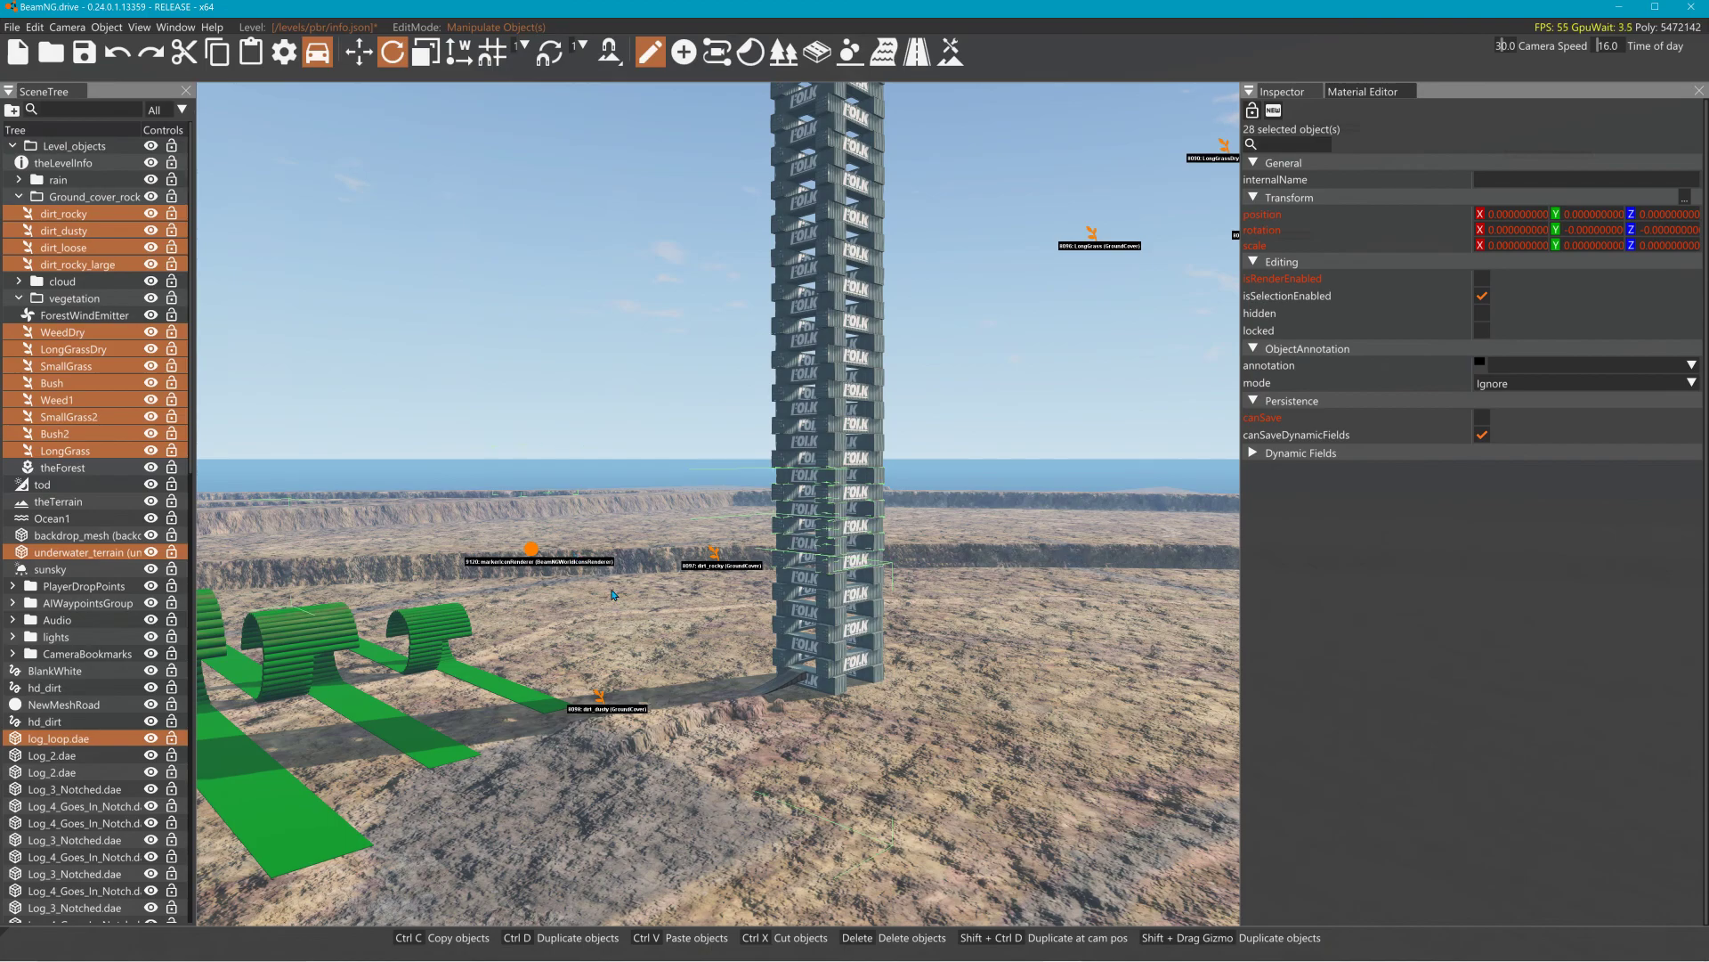
click(664, 608)
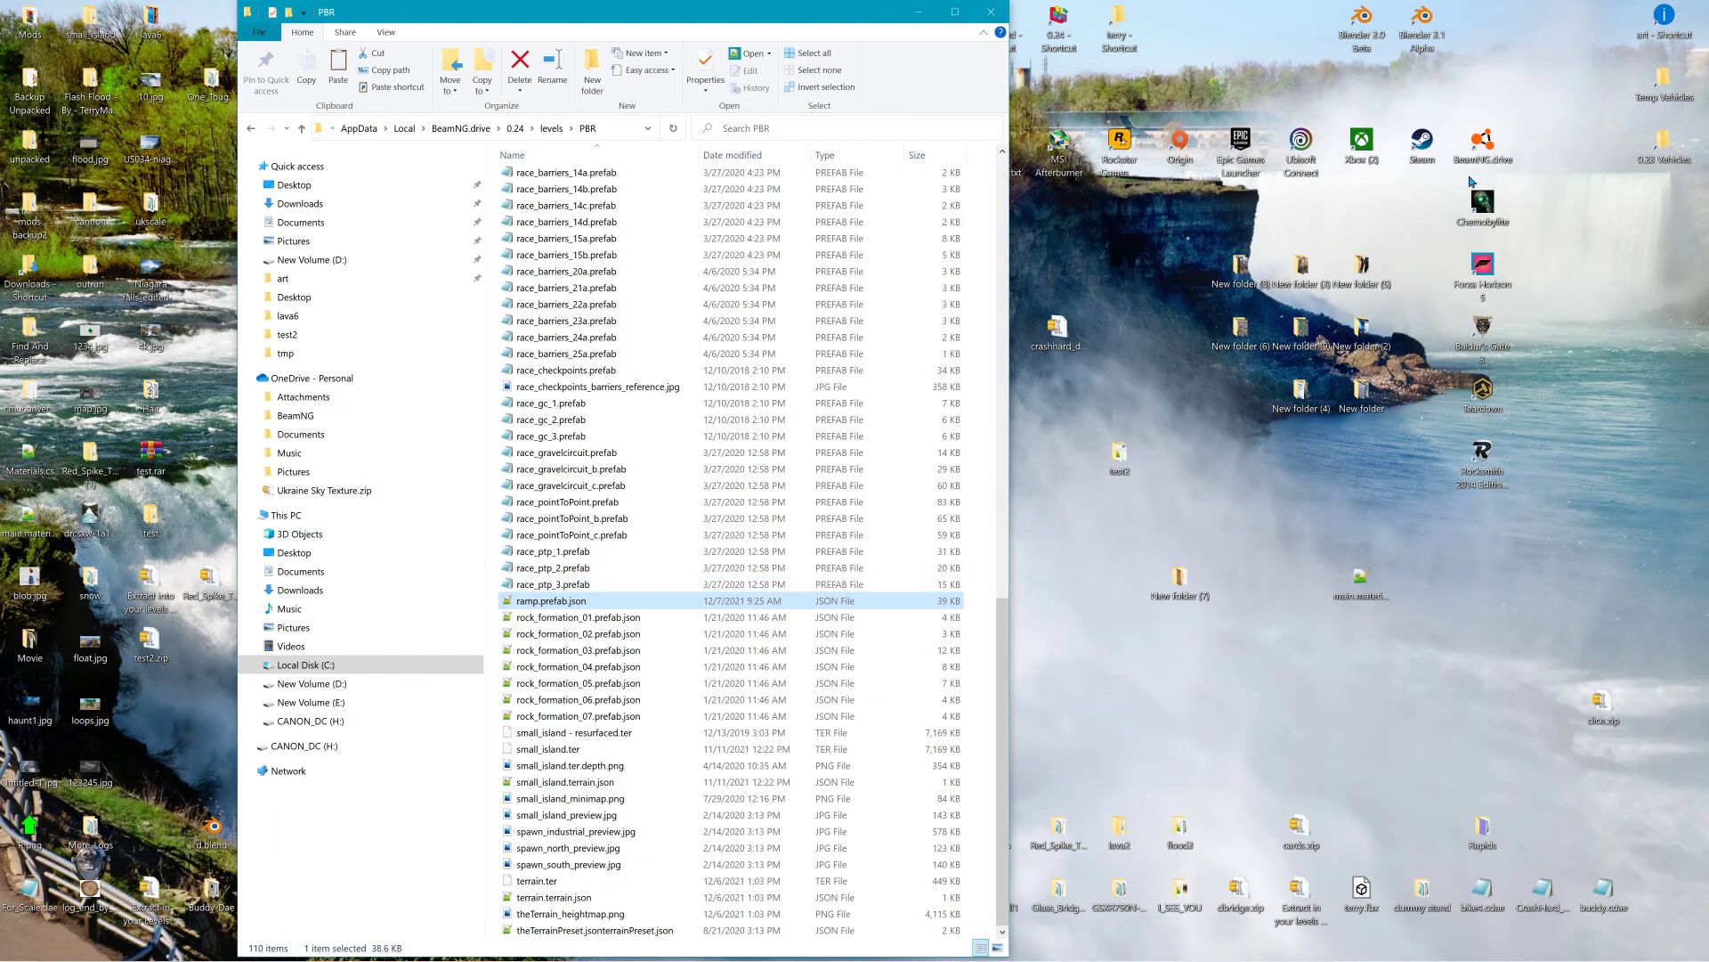
- Relaunch BeamNG.drive from the desktop, hiding File Explorer, and launch the game to its main menu
double_click(1497, 154)
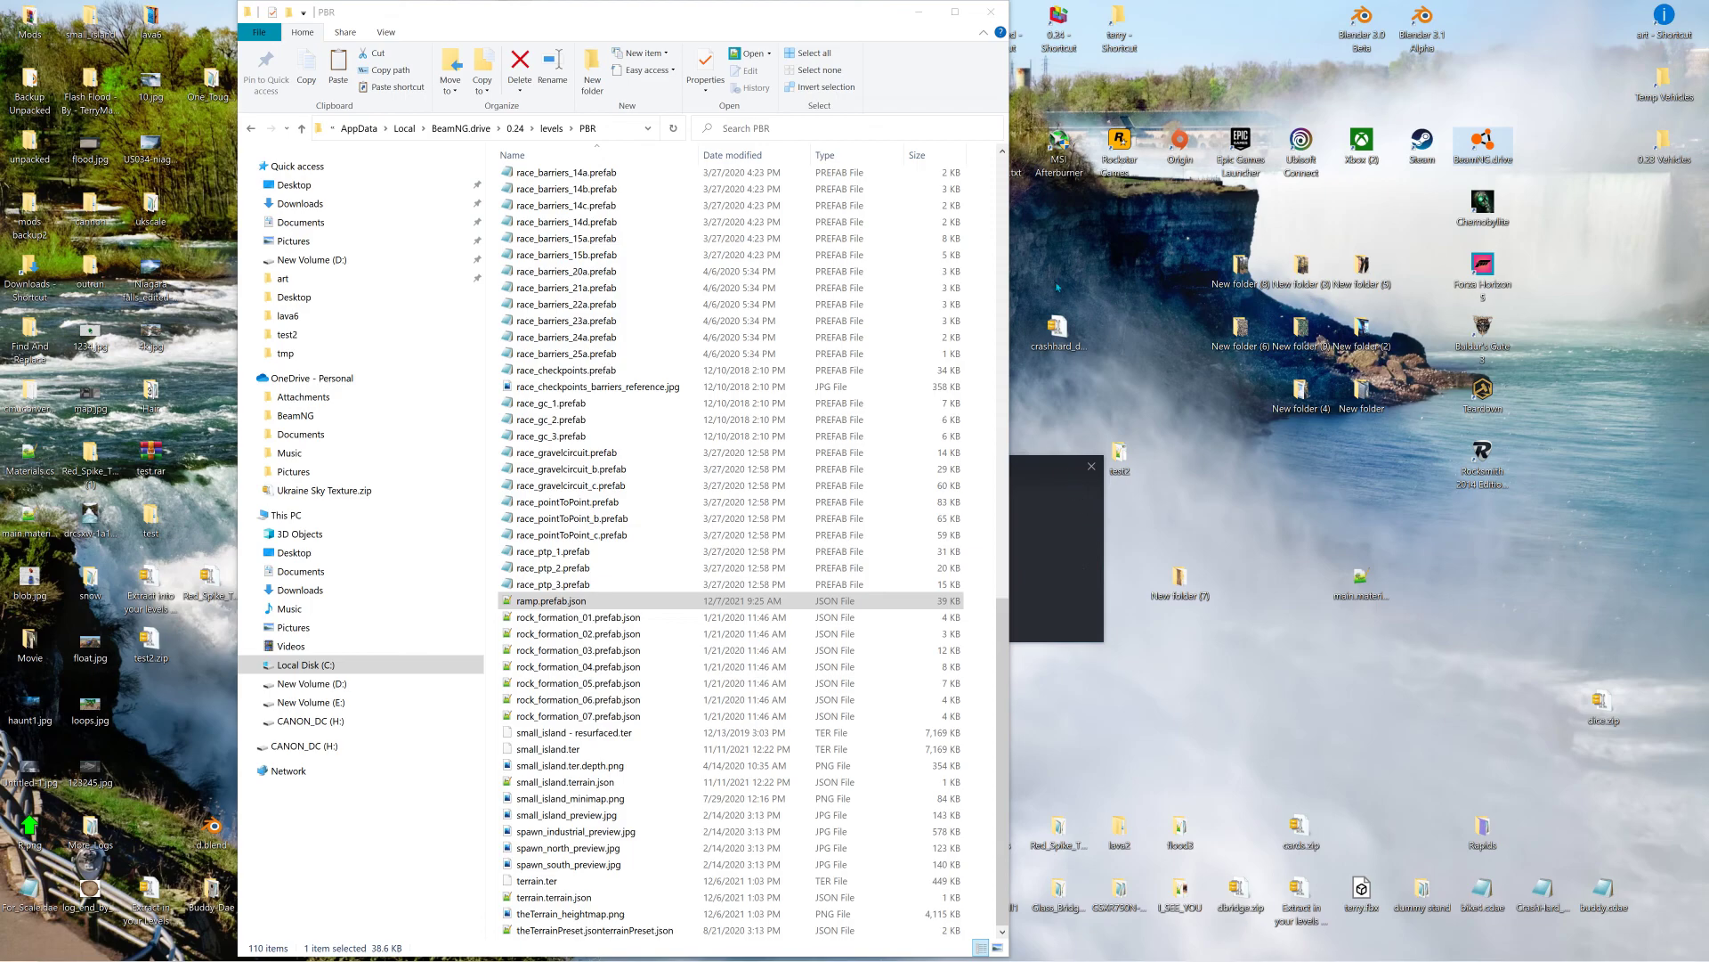
click(926, 12)
click(771, 432)
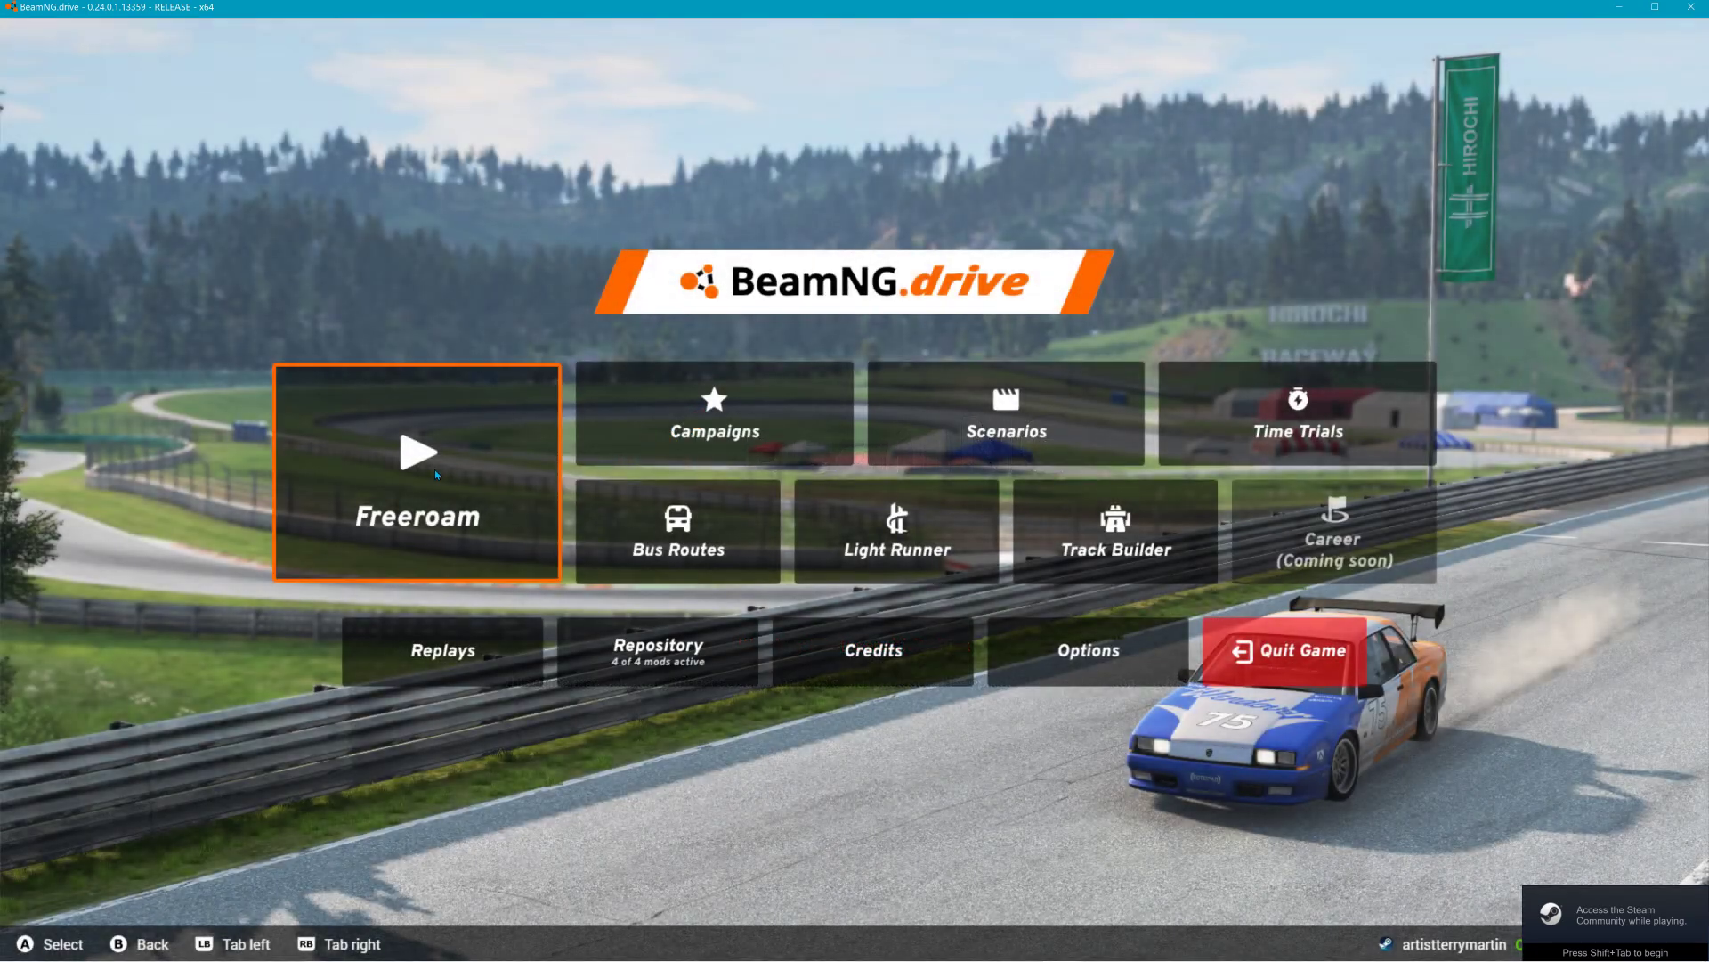
- Start freeroam on the PBR level at its default spawn point
click(437, 475)
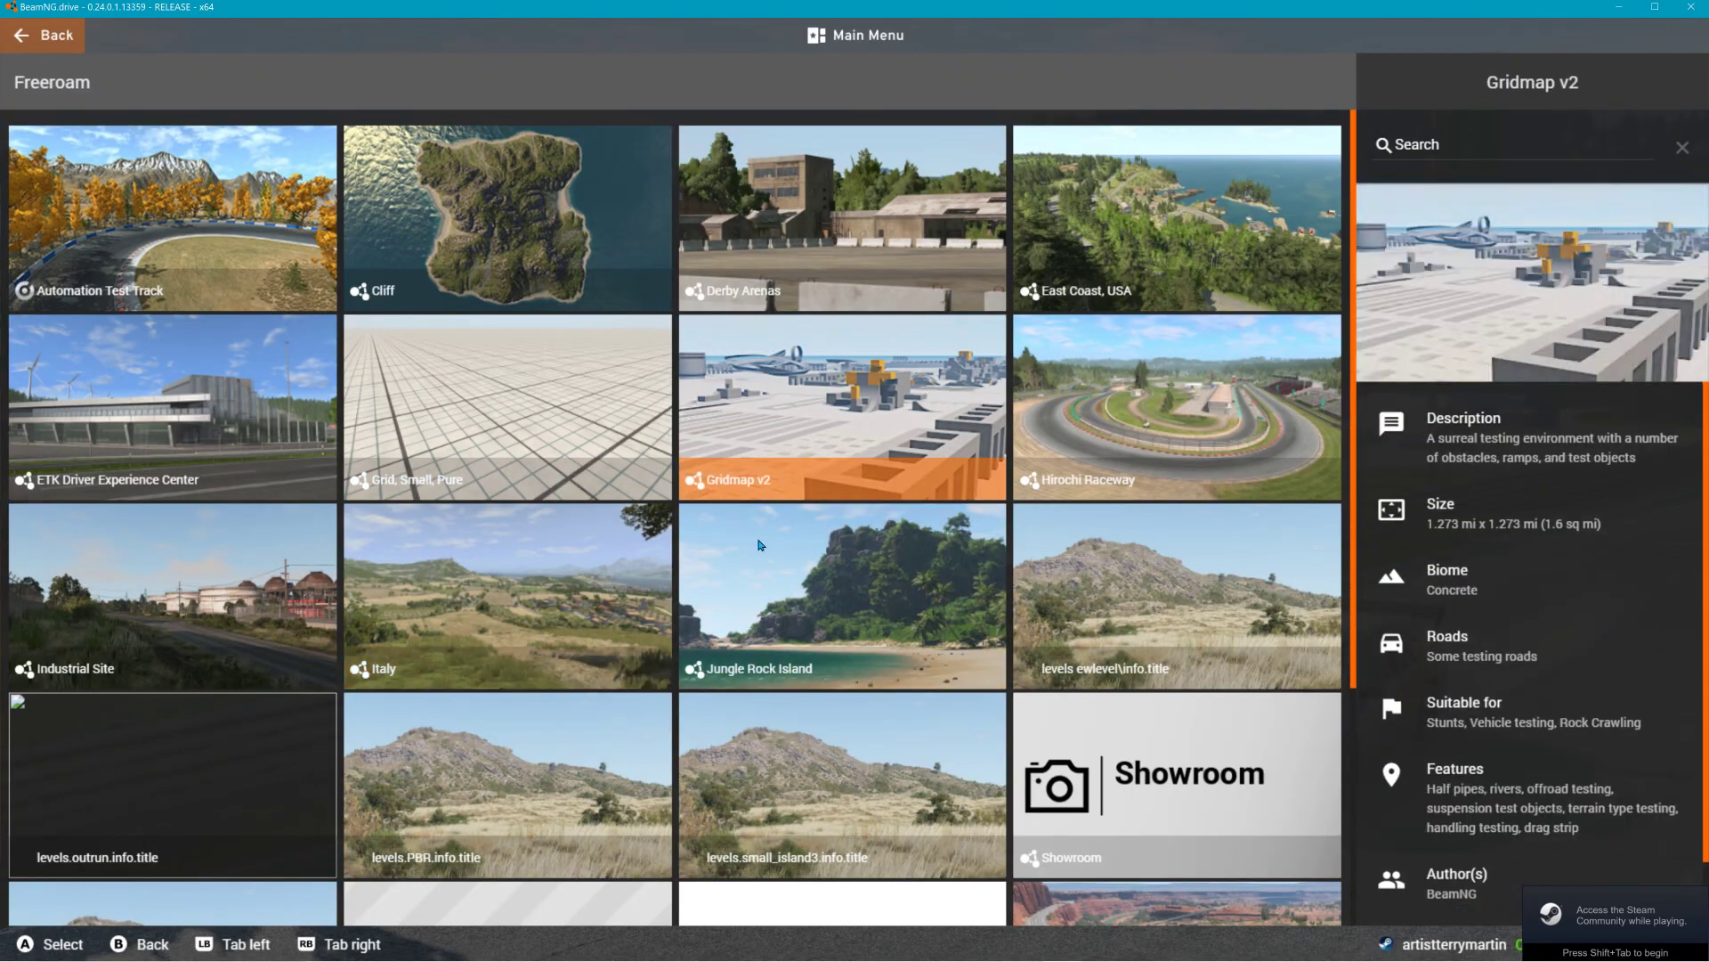
click(551, 763)
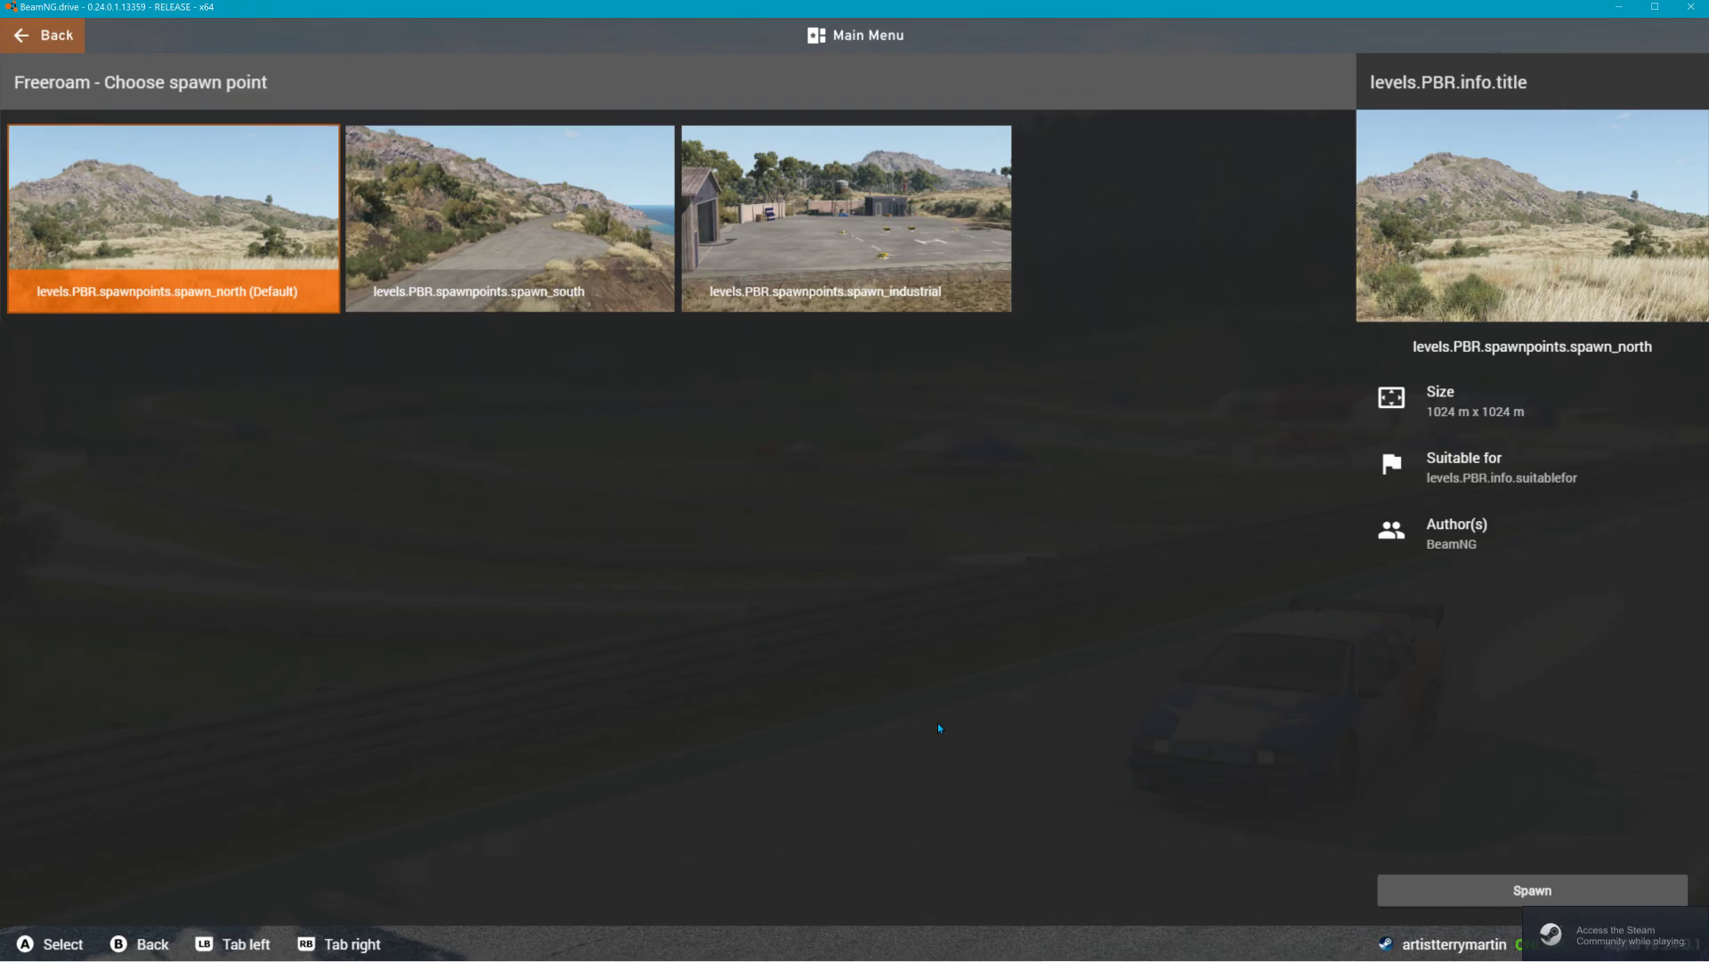
click(1467, 886)
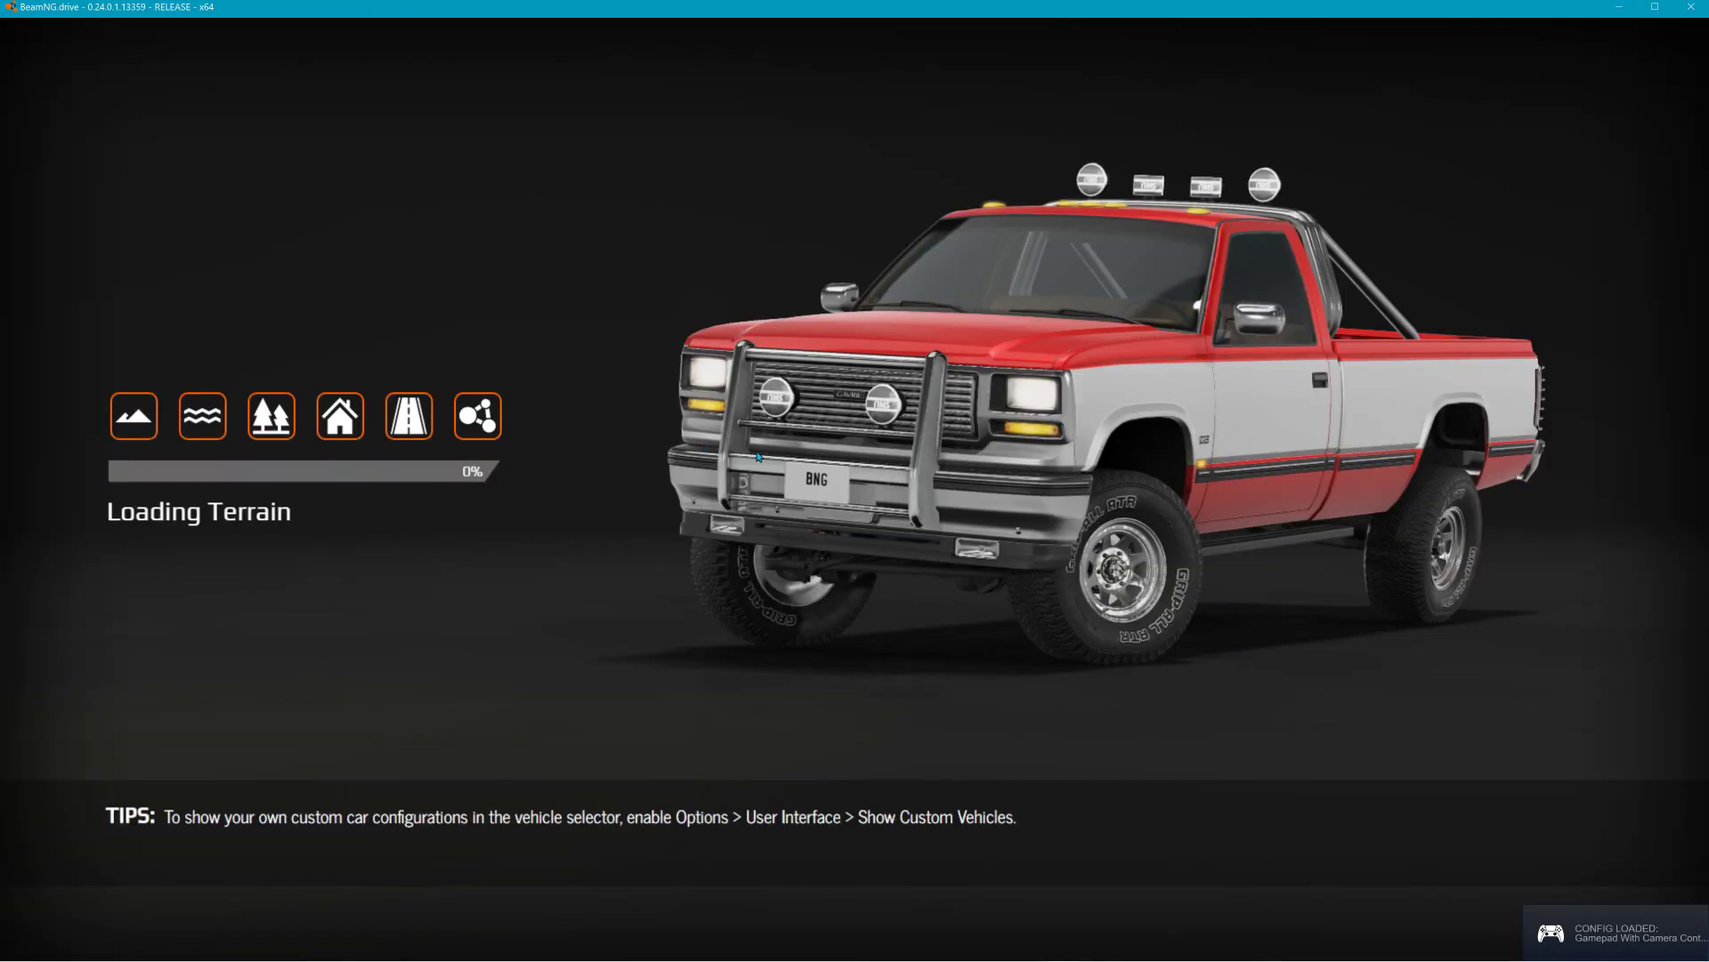